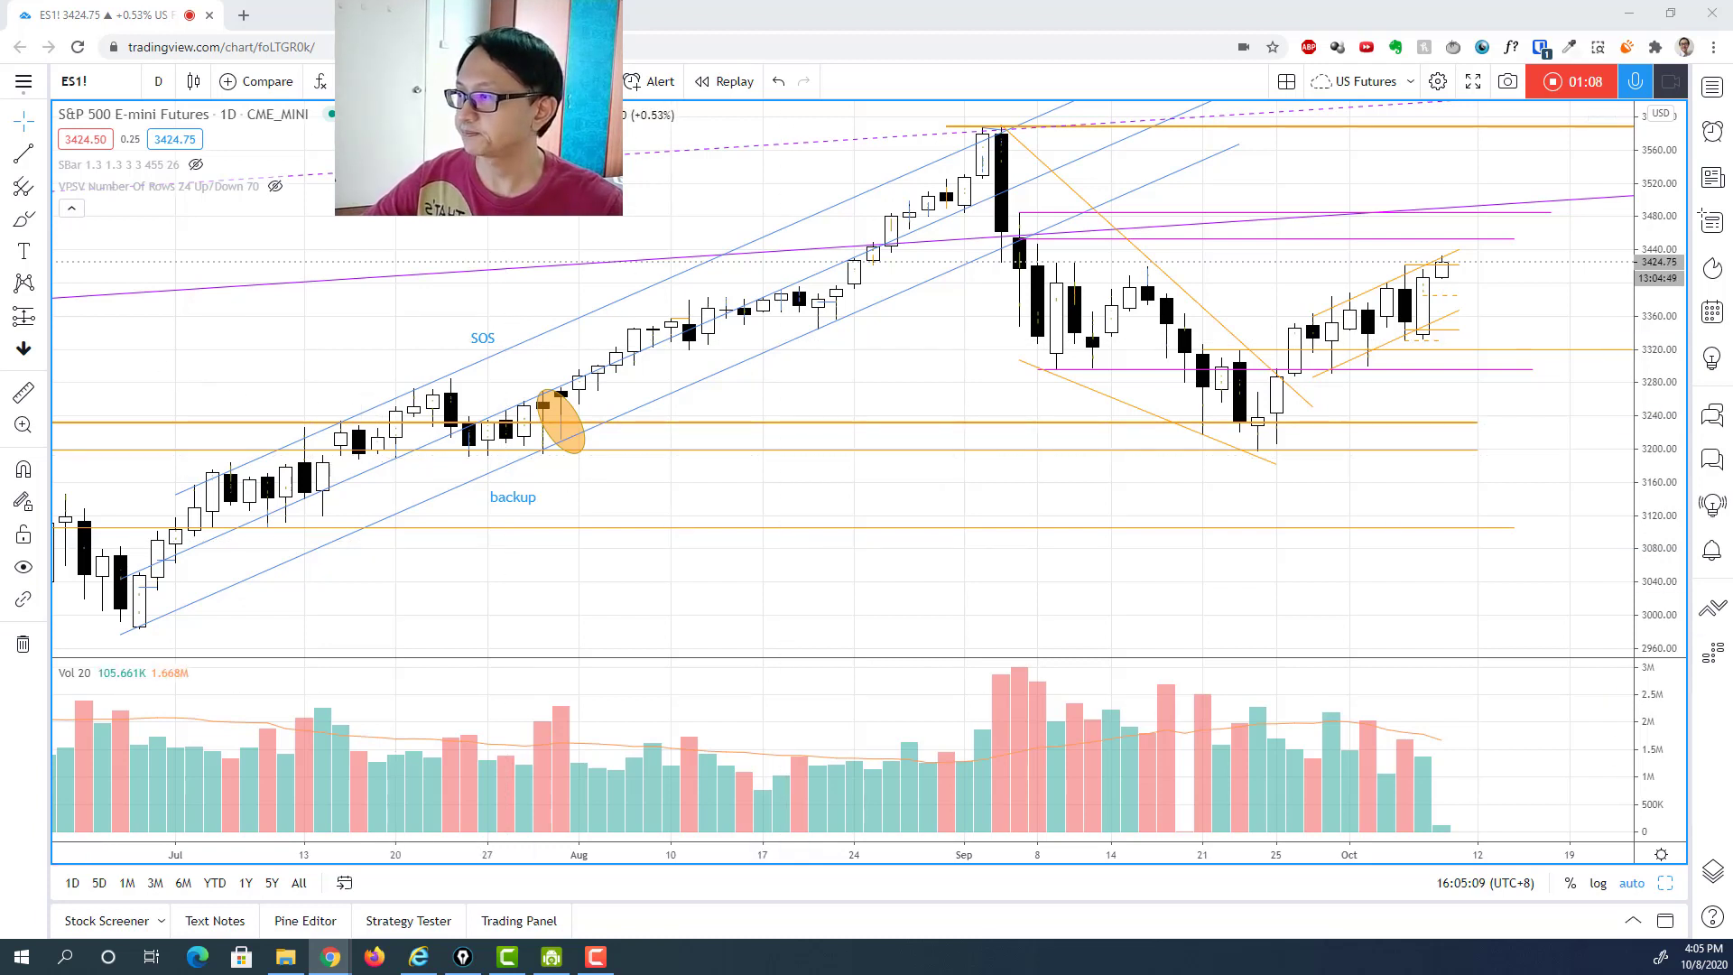
Mark the latest October daily candles with freehand arrows at their lows and highs, and tick the red volume bar below them.
mouse_move(1495, 543)
left_mouse_down()
mouse_move(1471, 390)
mouse_move(1445, 347)
mouse_move(1427, 362)
left_mouse_up()
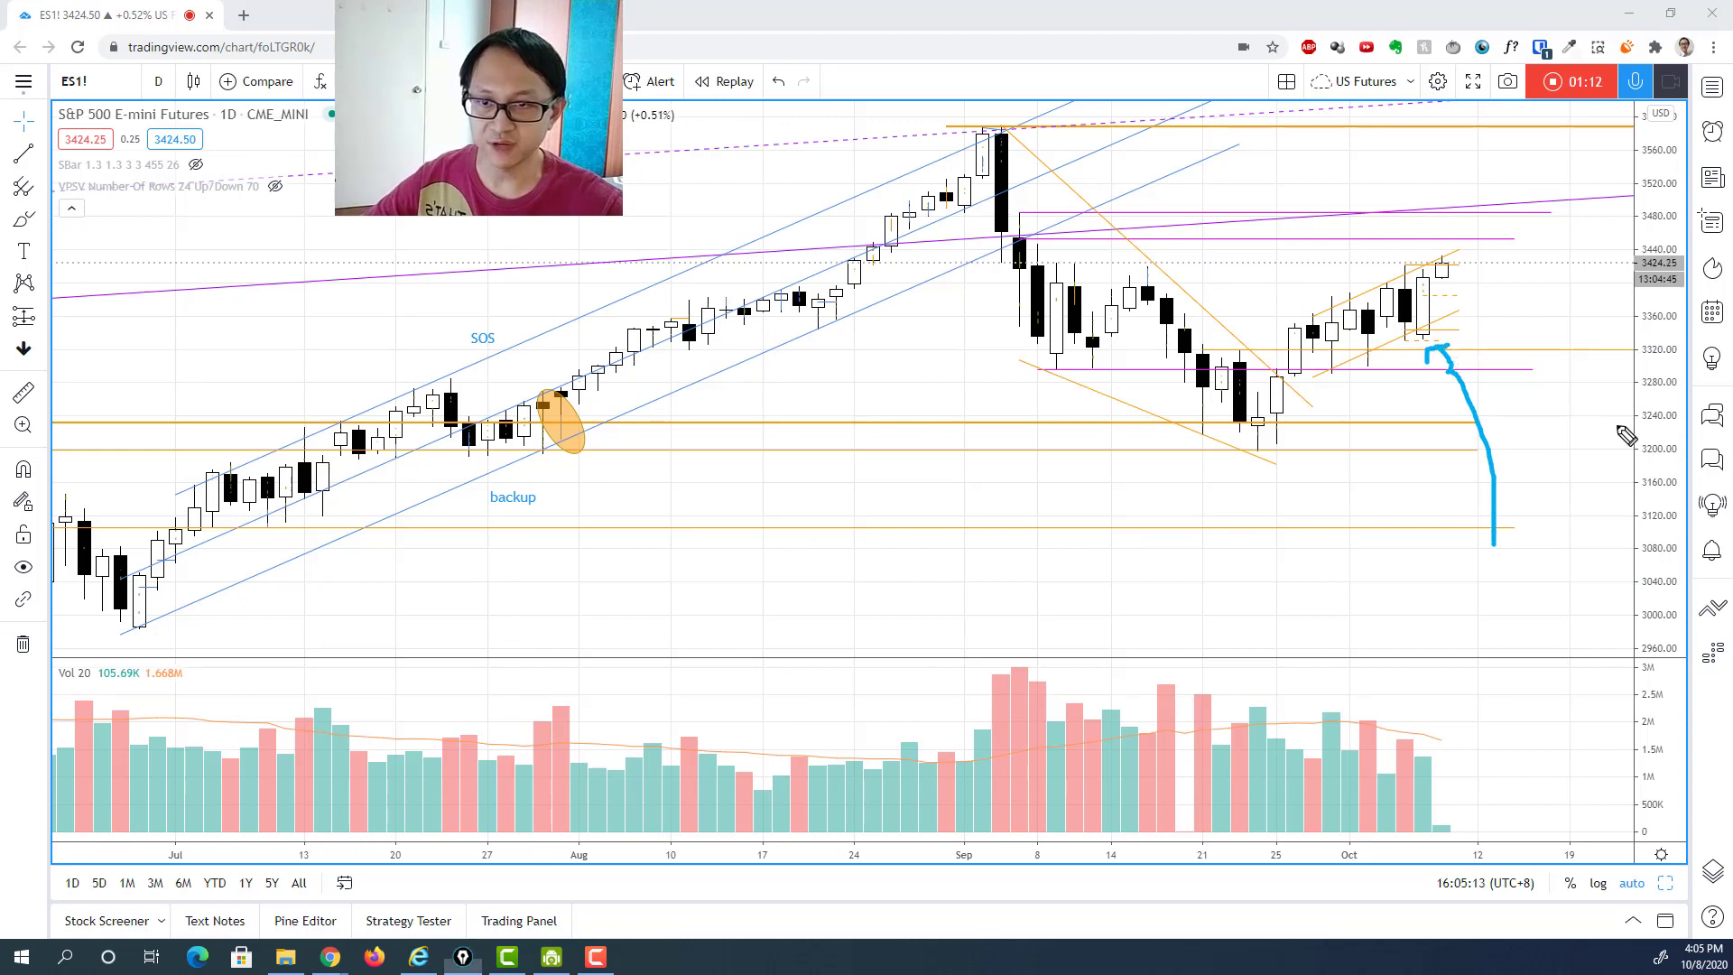
left_click_drag(1445, 168, 1441, 256)
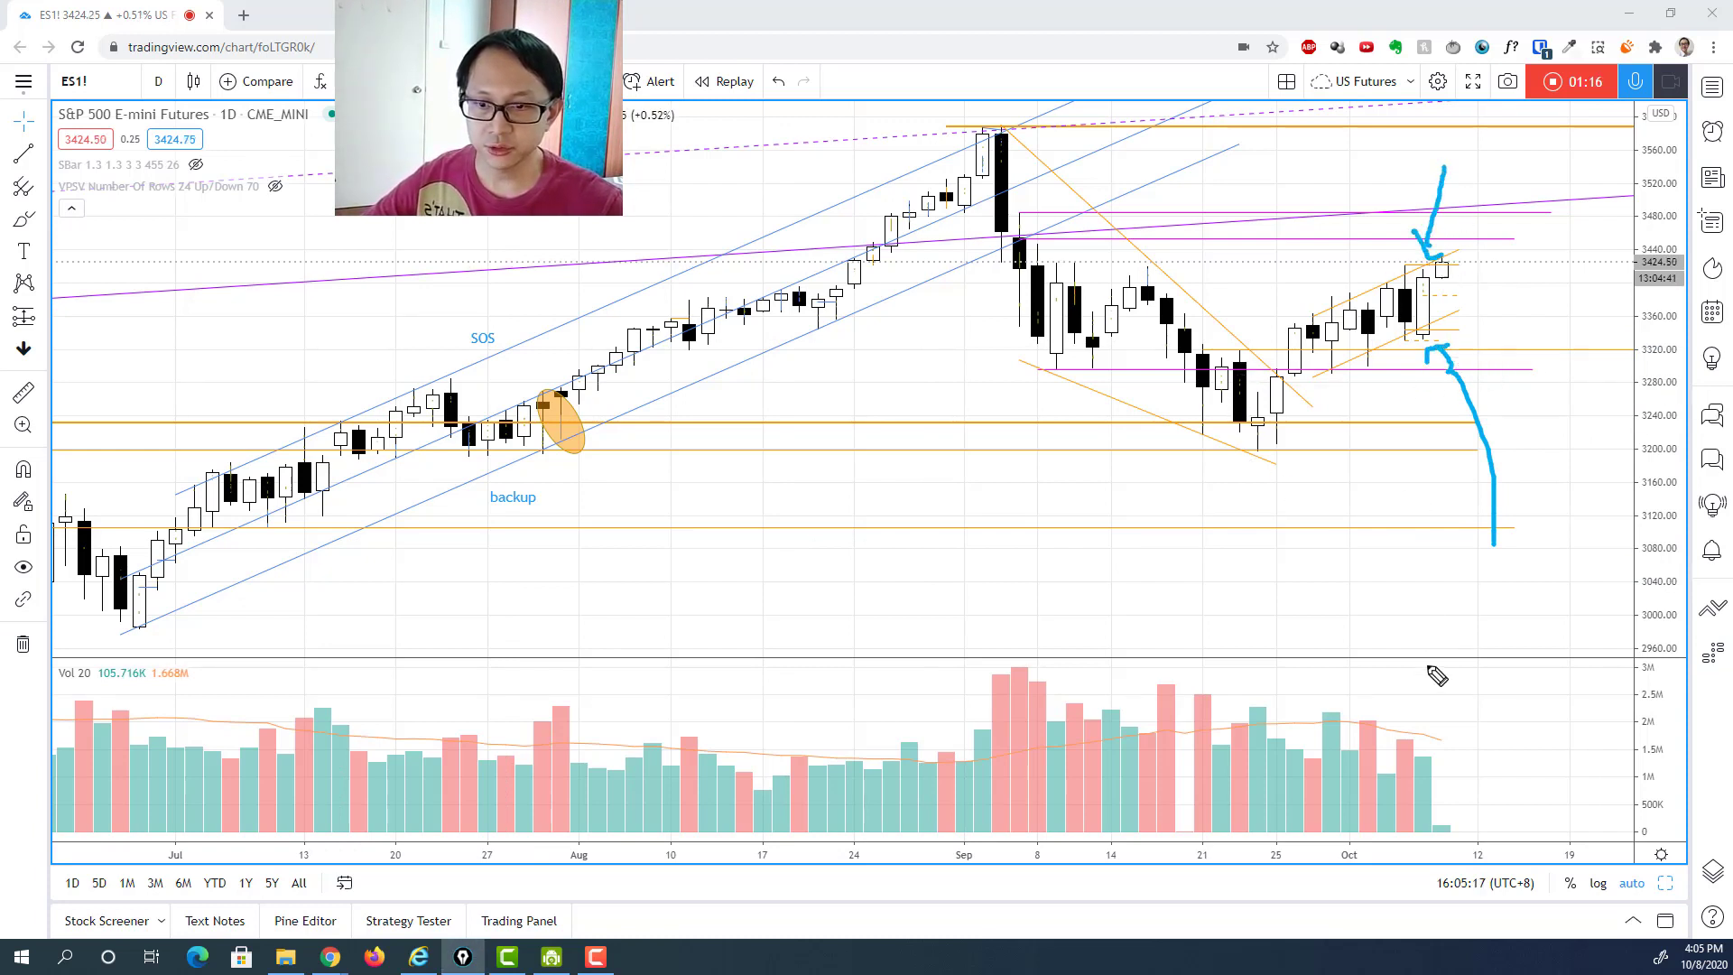
left_click_drag(1372, 363, 1401, 335)
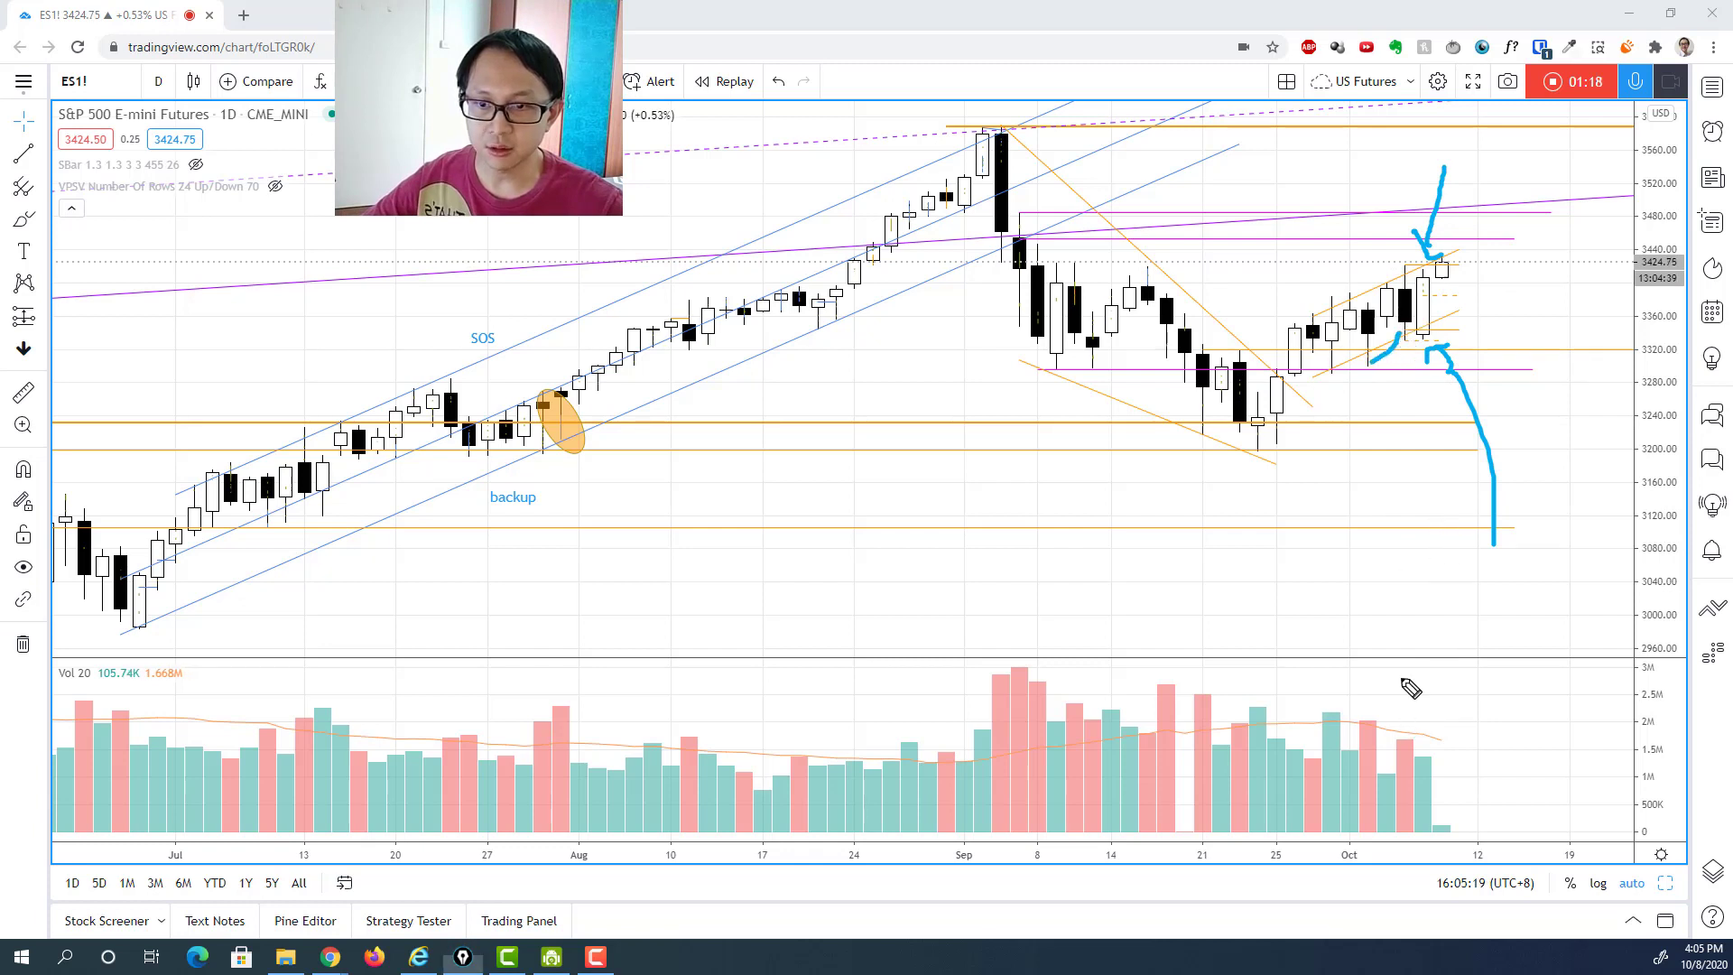
left_click_drag(1399, 692, 1401, 725)
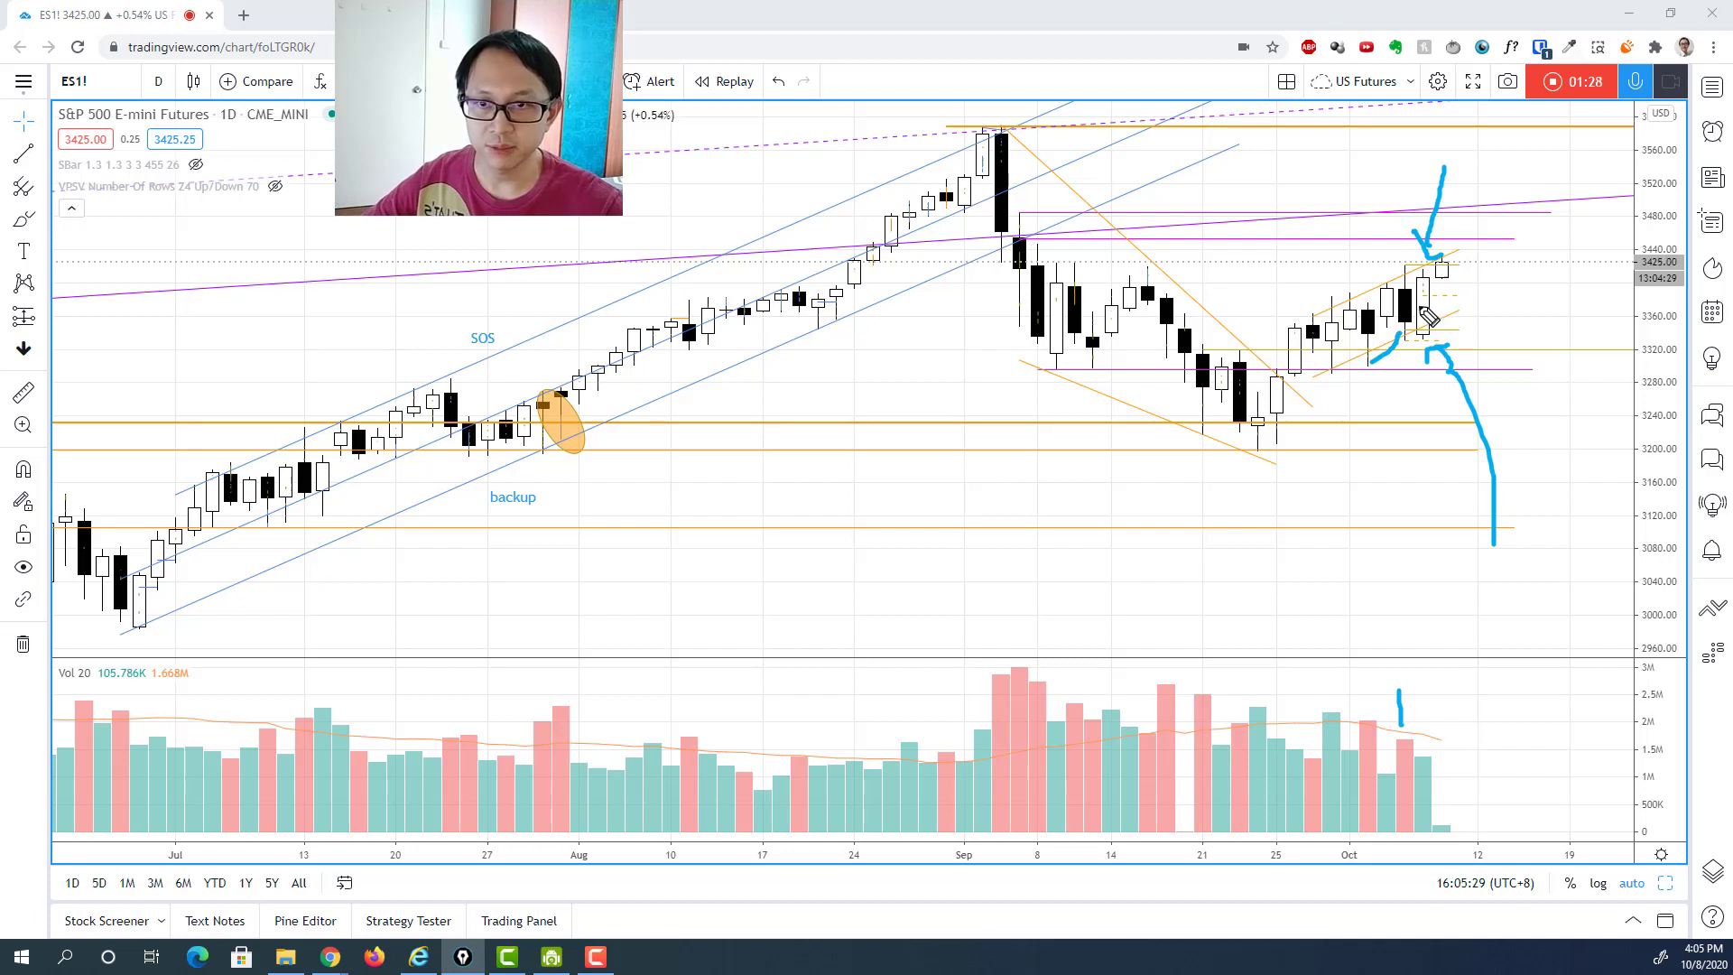
mouse_move(1367, 206)
left_mouse_down()
mouse_move(1405, 269)
mouse_move(1385, 264)
mouse_move(1408, 262)
left_mouse_up()
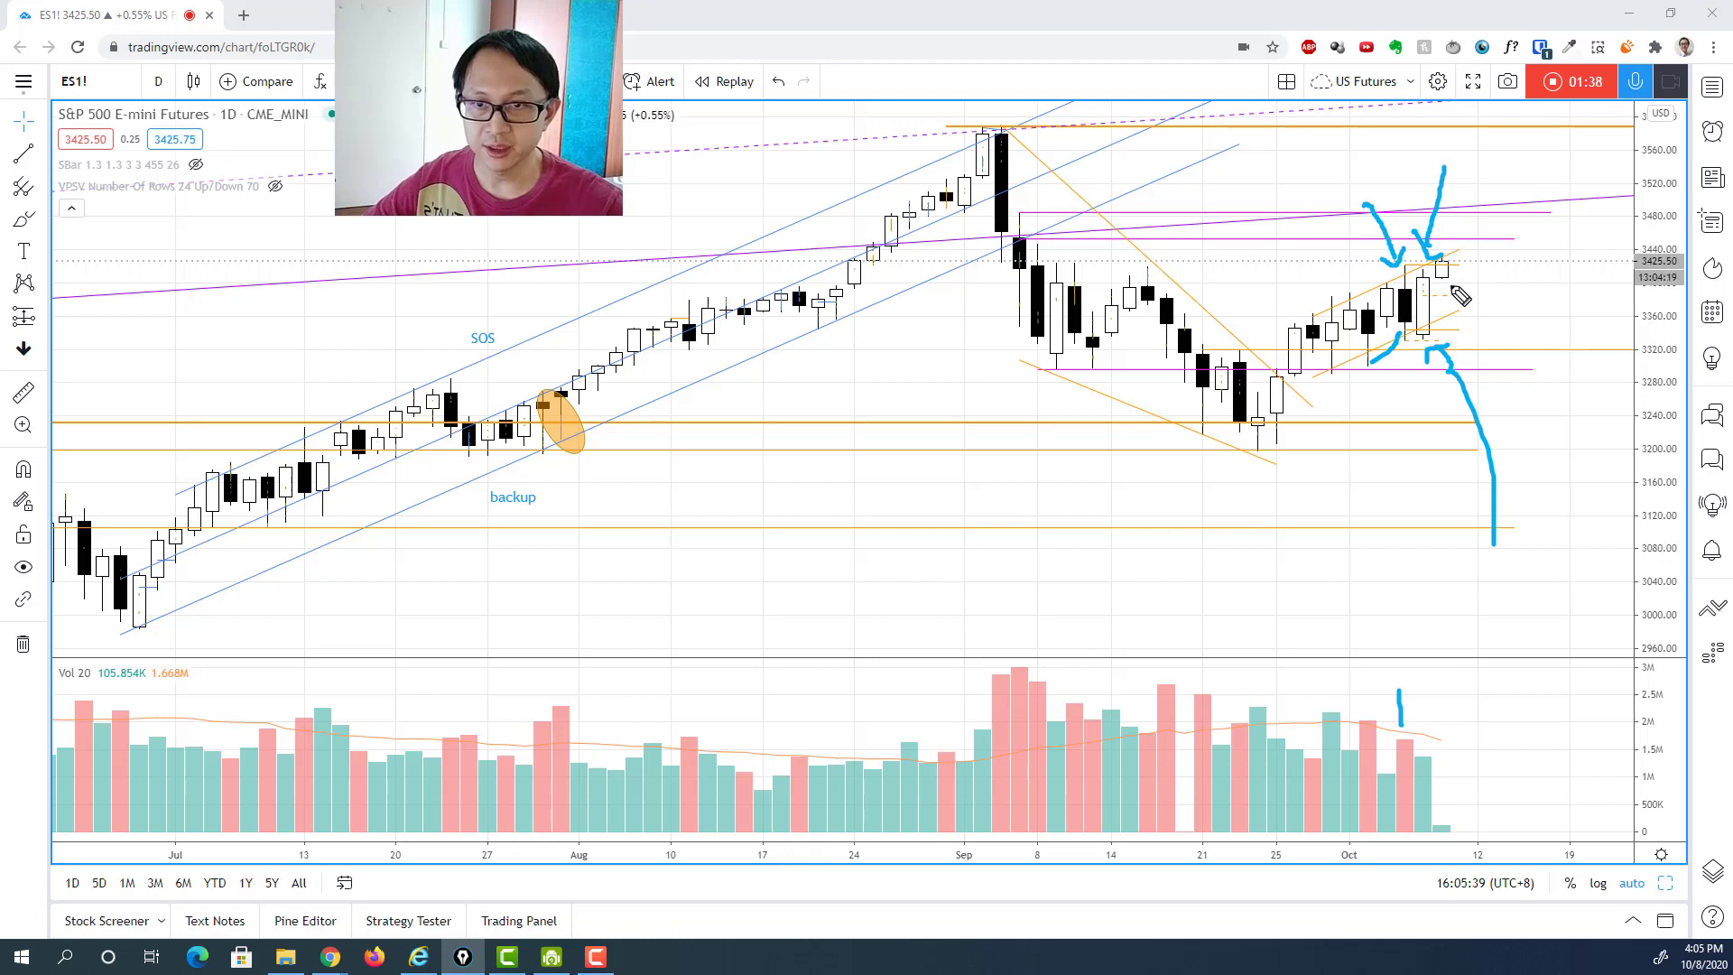
mouse_move(1463, 318)
left_mouse_down()
mouse_move(1451, 281)
mouse_move(1444, 300)
left_mouse_up()
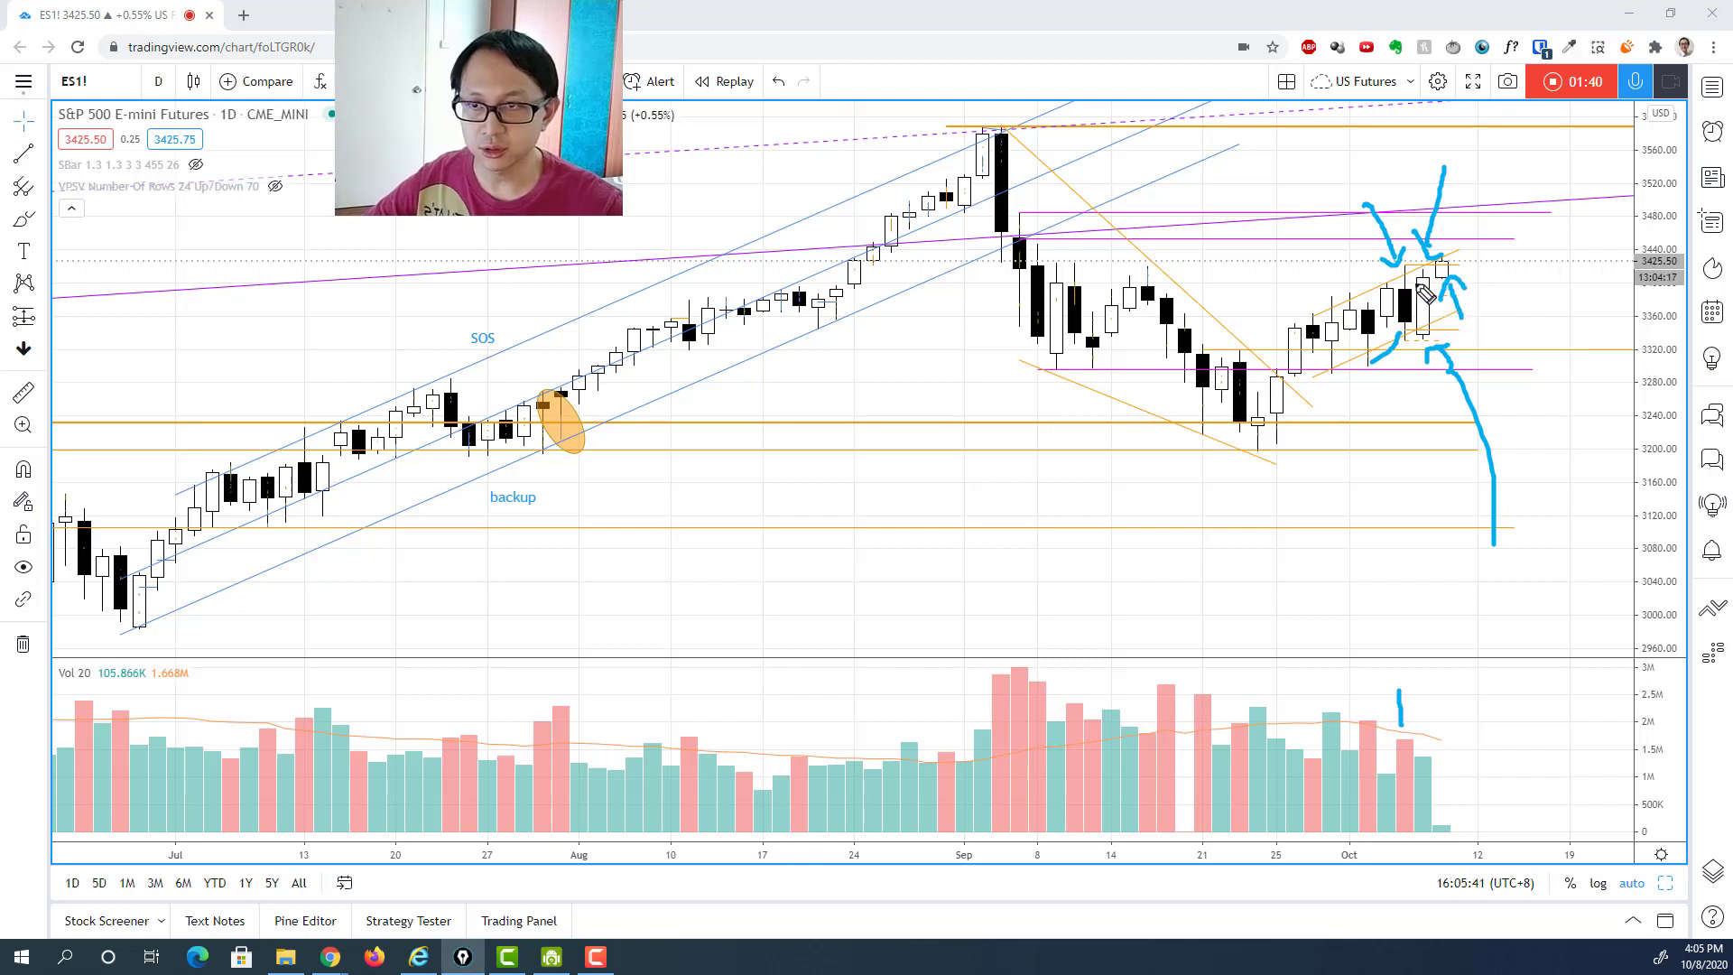
Draw a freehand resistance line at about 3420 from the early-September highs to the price axis, with short strokes above it.
left_click_drag(1081, 265, 1655, 264)
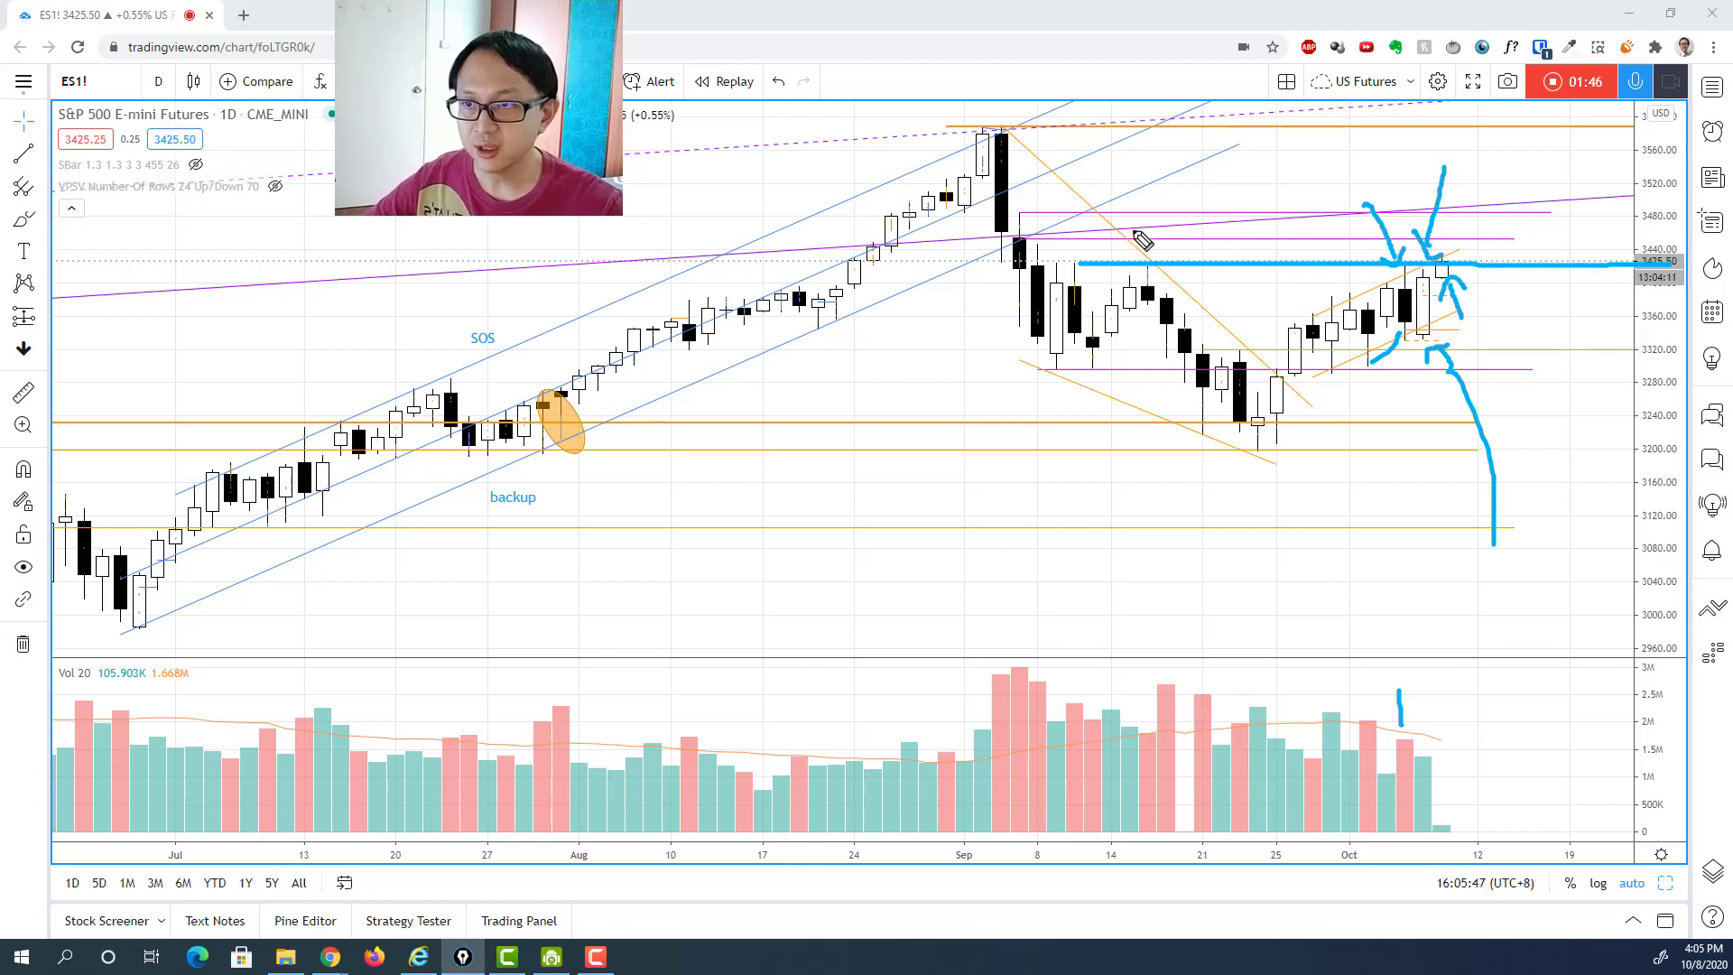
mouse_move(1044, 260)
left_mouse_down()
mouse_move(1056, 242)
mouse_move(1365, 222)
left_mouse_up()
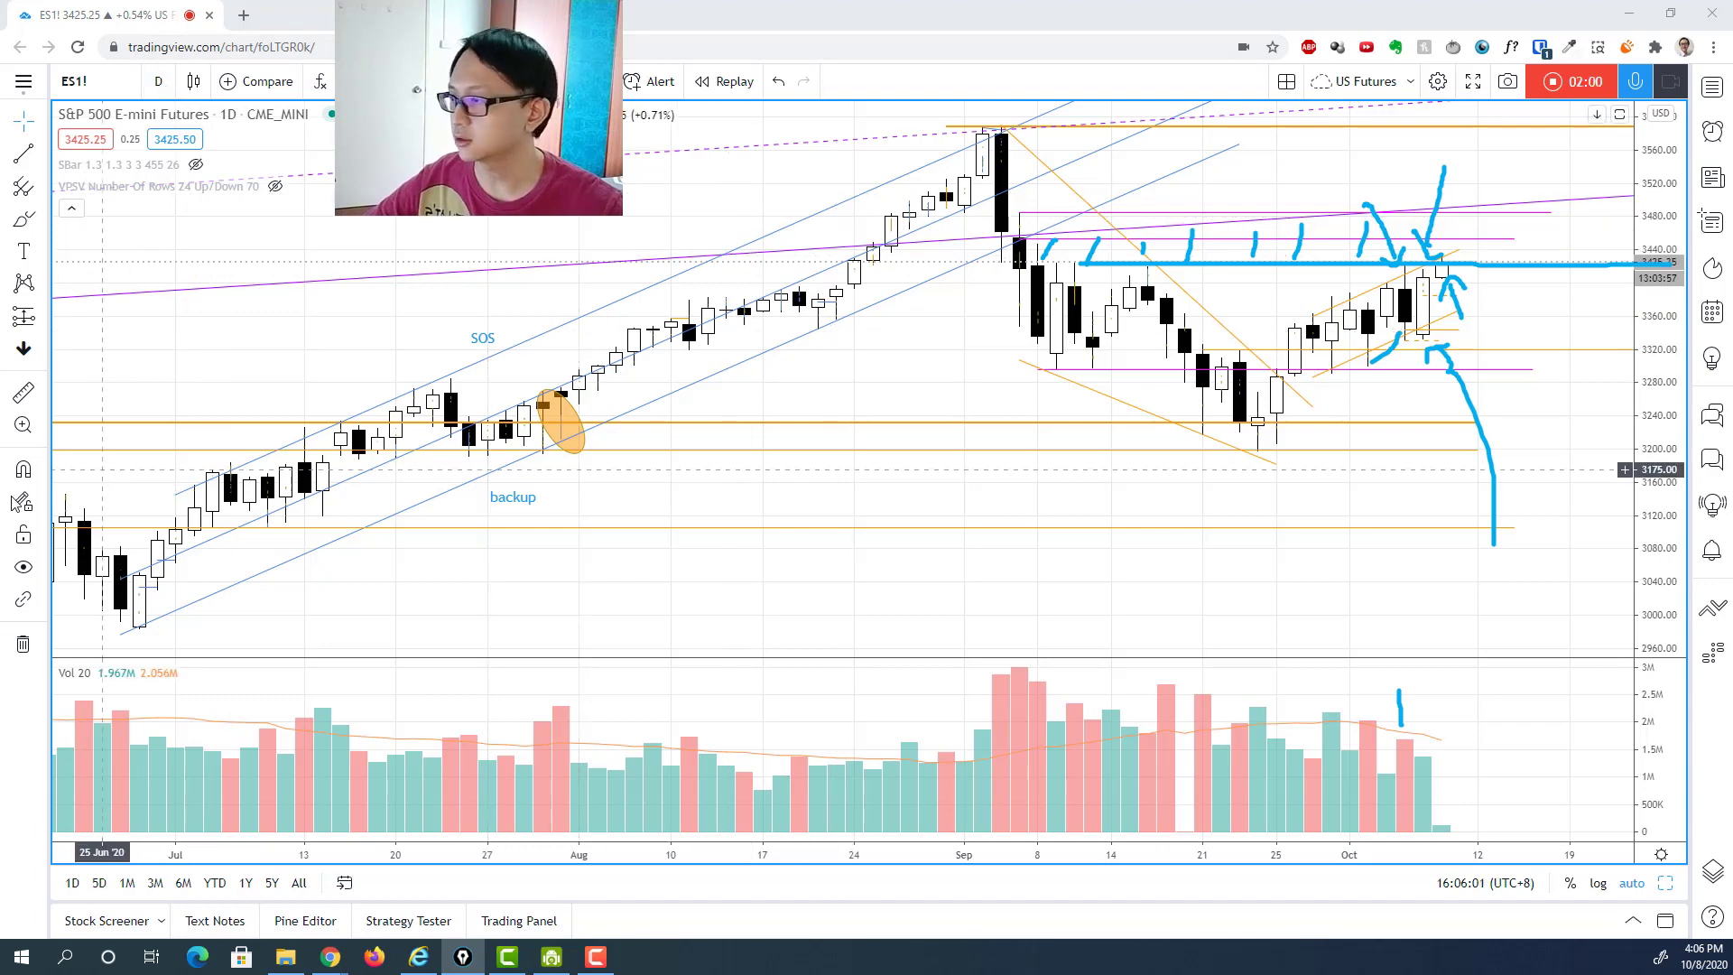
Clear the pen marks and switch the chart to the 1-hour timeframe, showing price back to late September.
key("ctrl+shift+c")
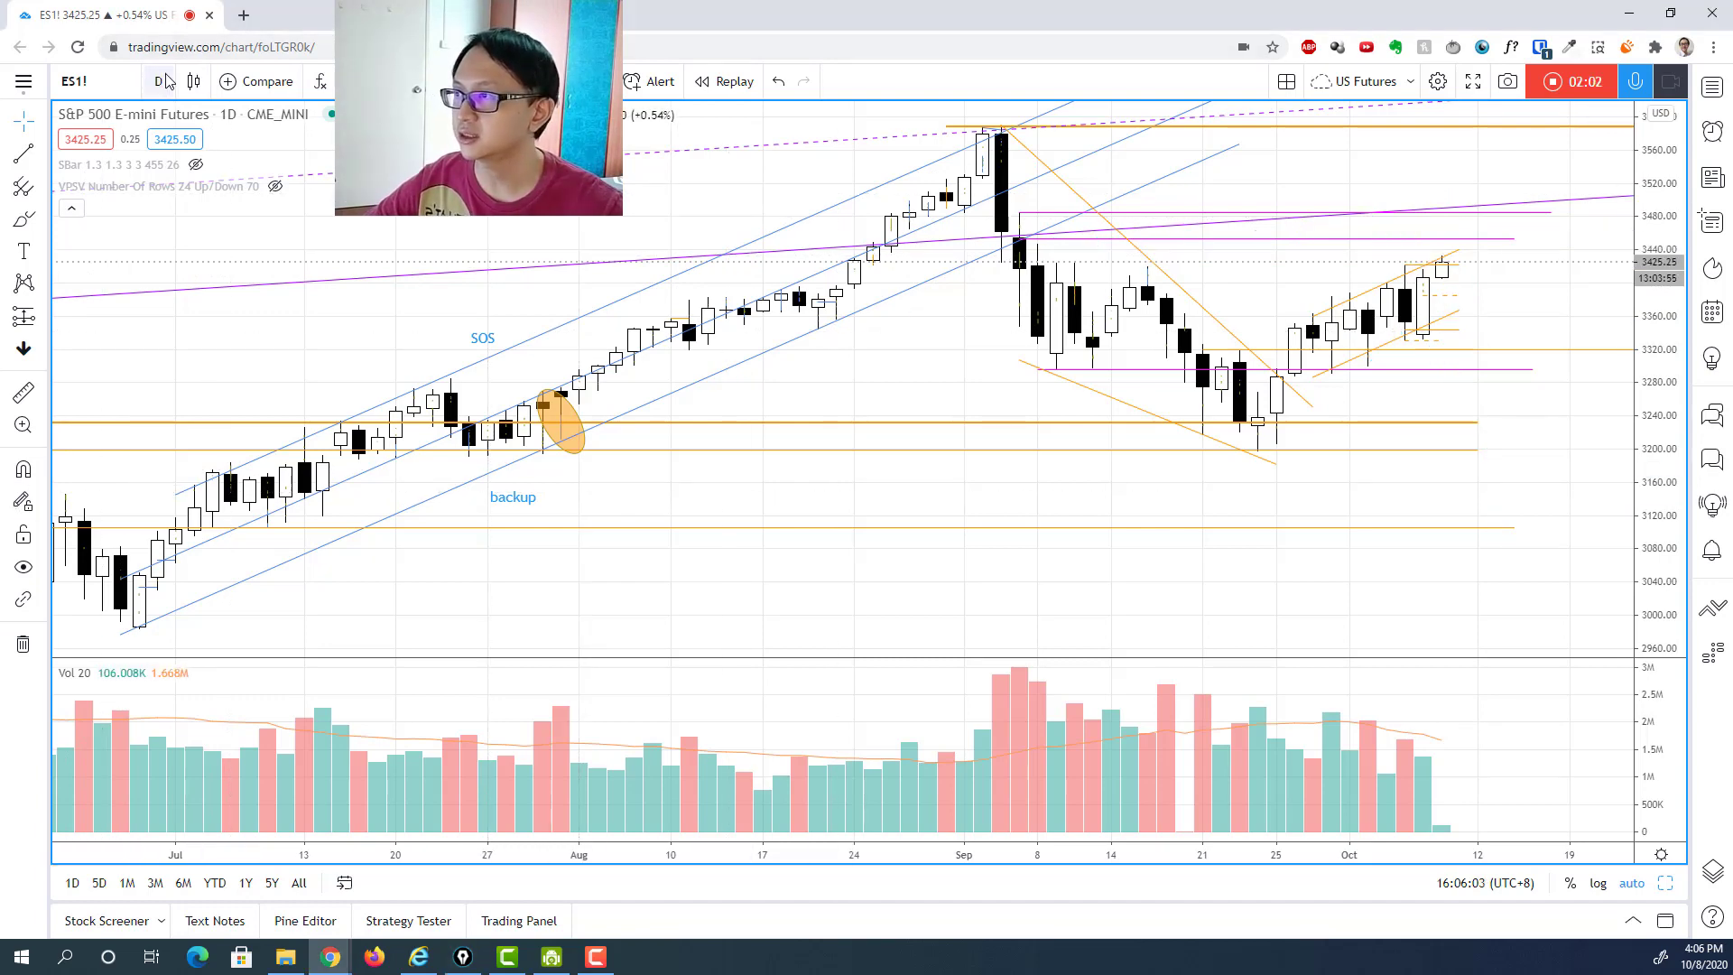
left_click(163, 81)
left_click(220, 440)
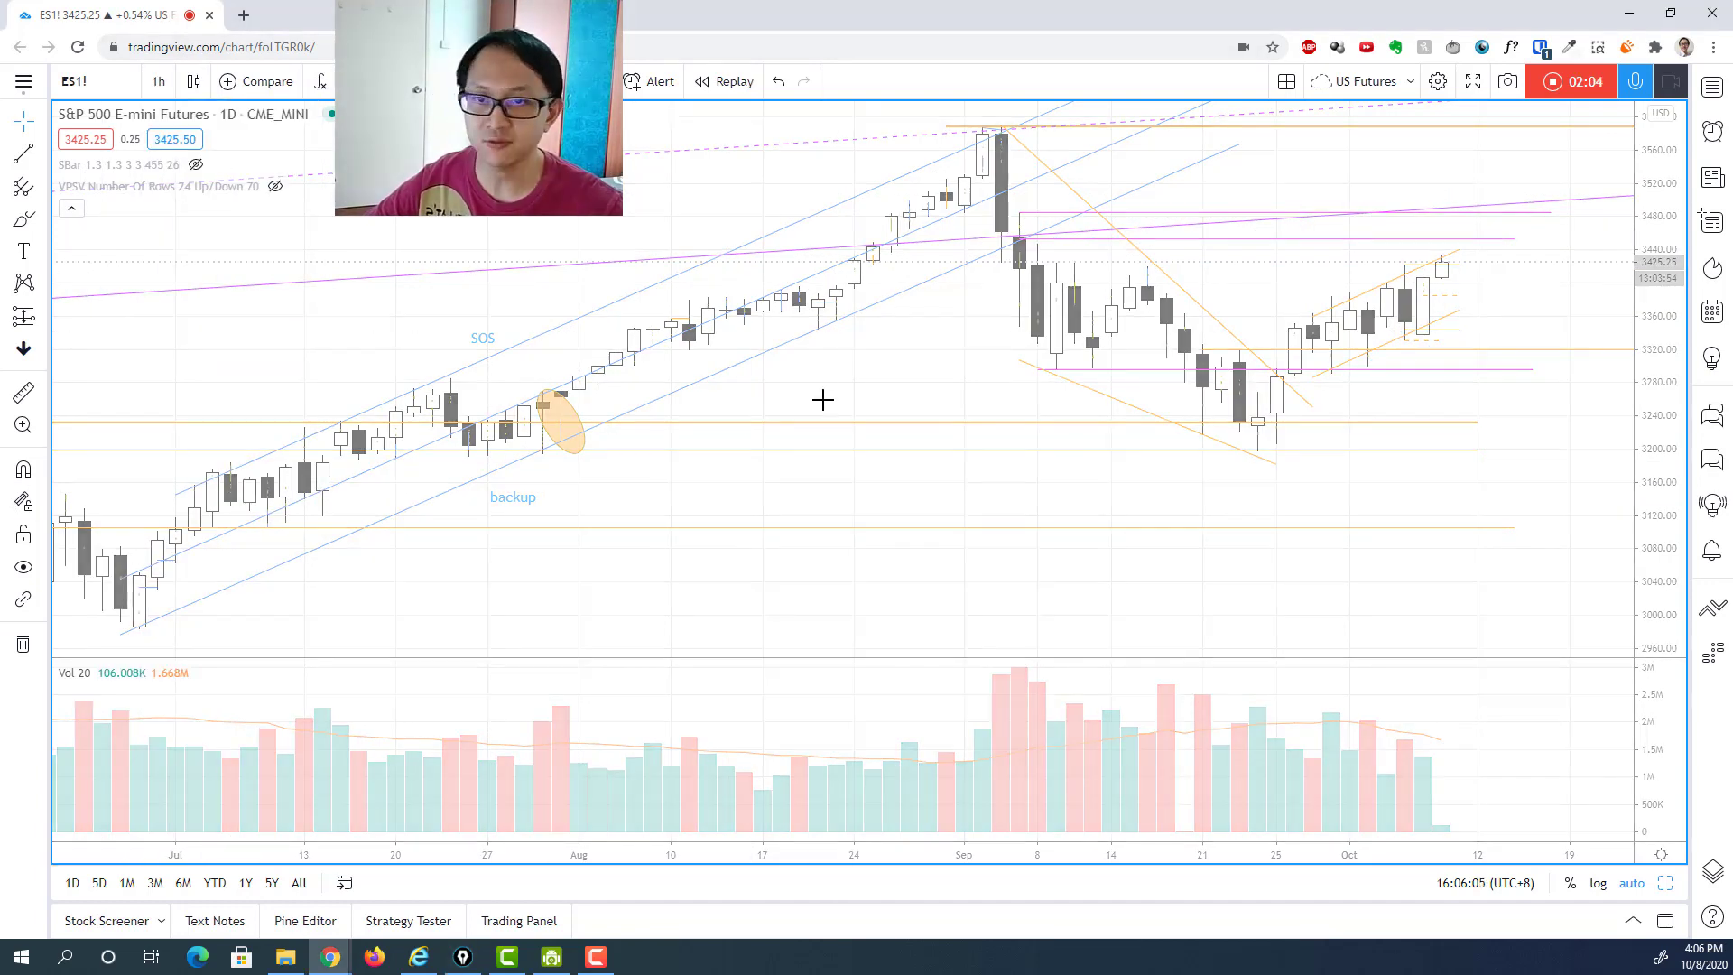
scroll(1254, 381, "down", 5)
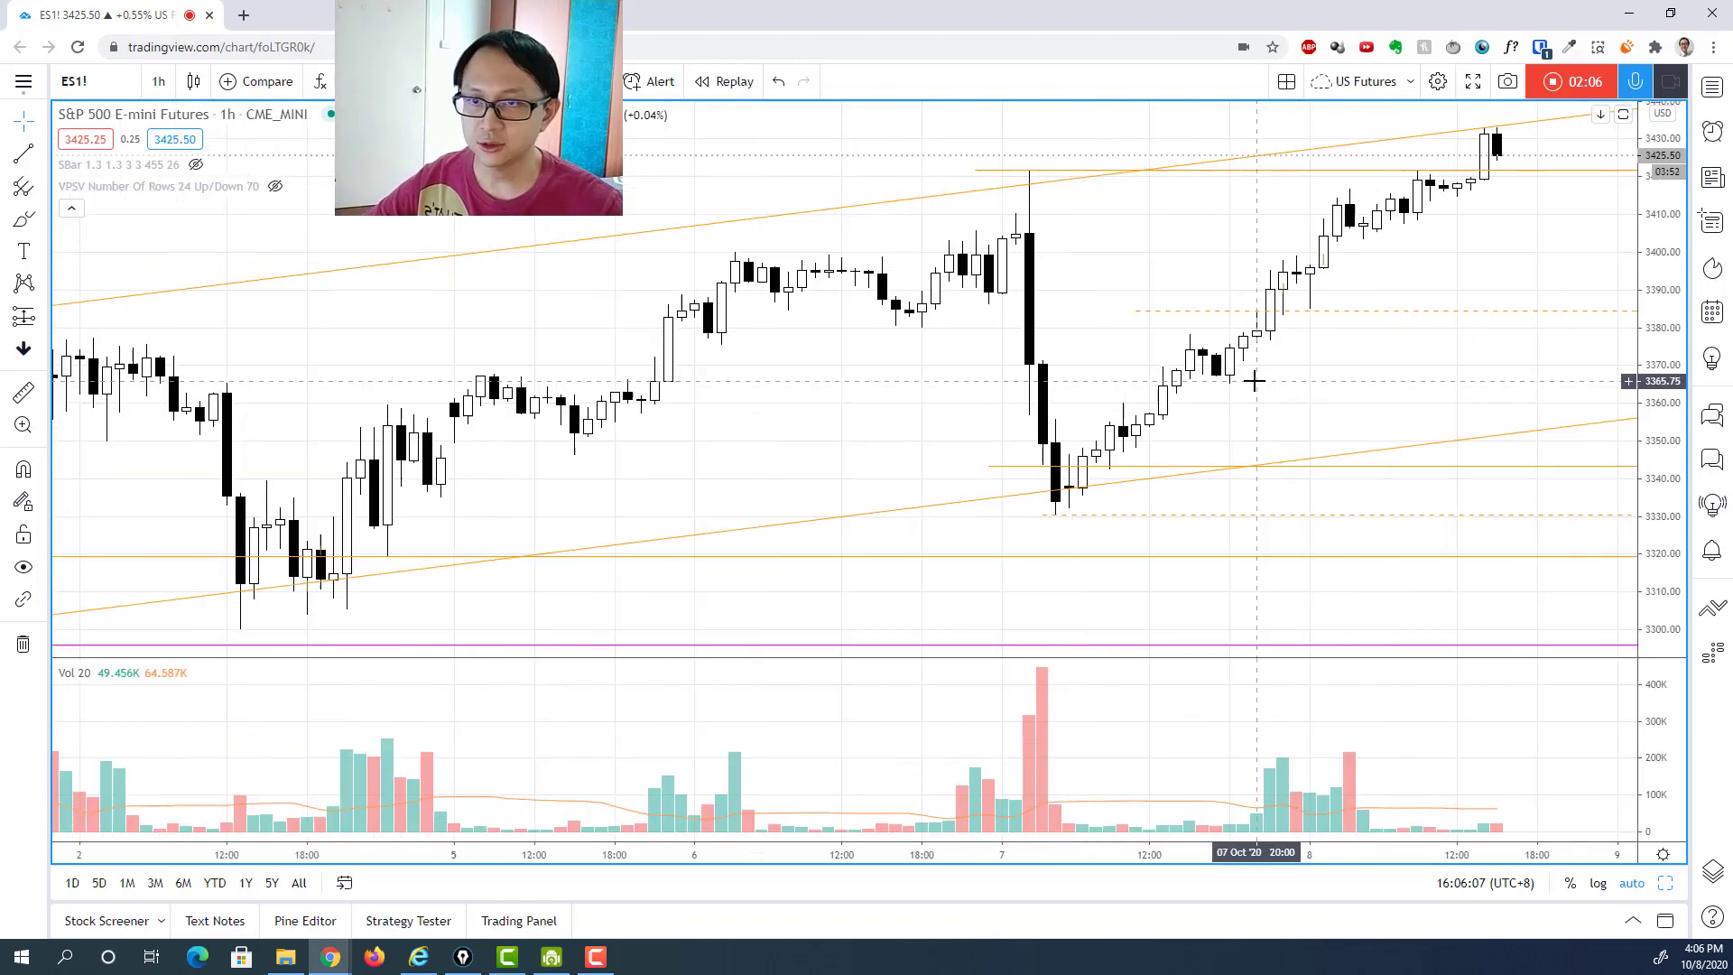
scroll(1254, 381, "down", 3)
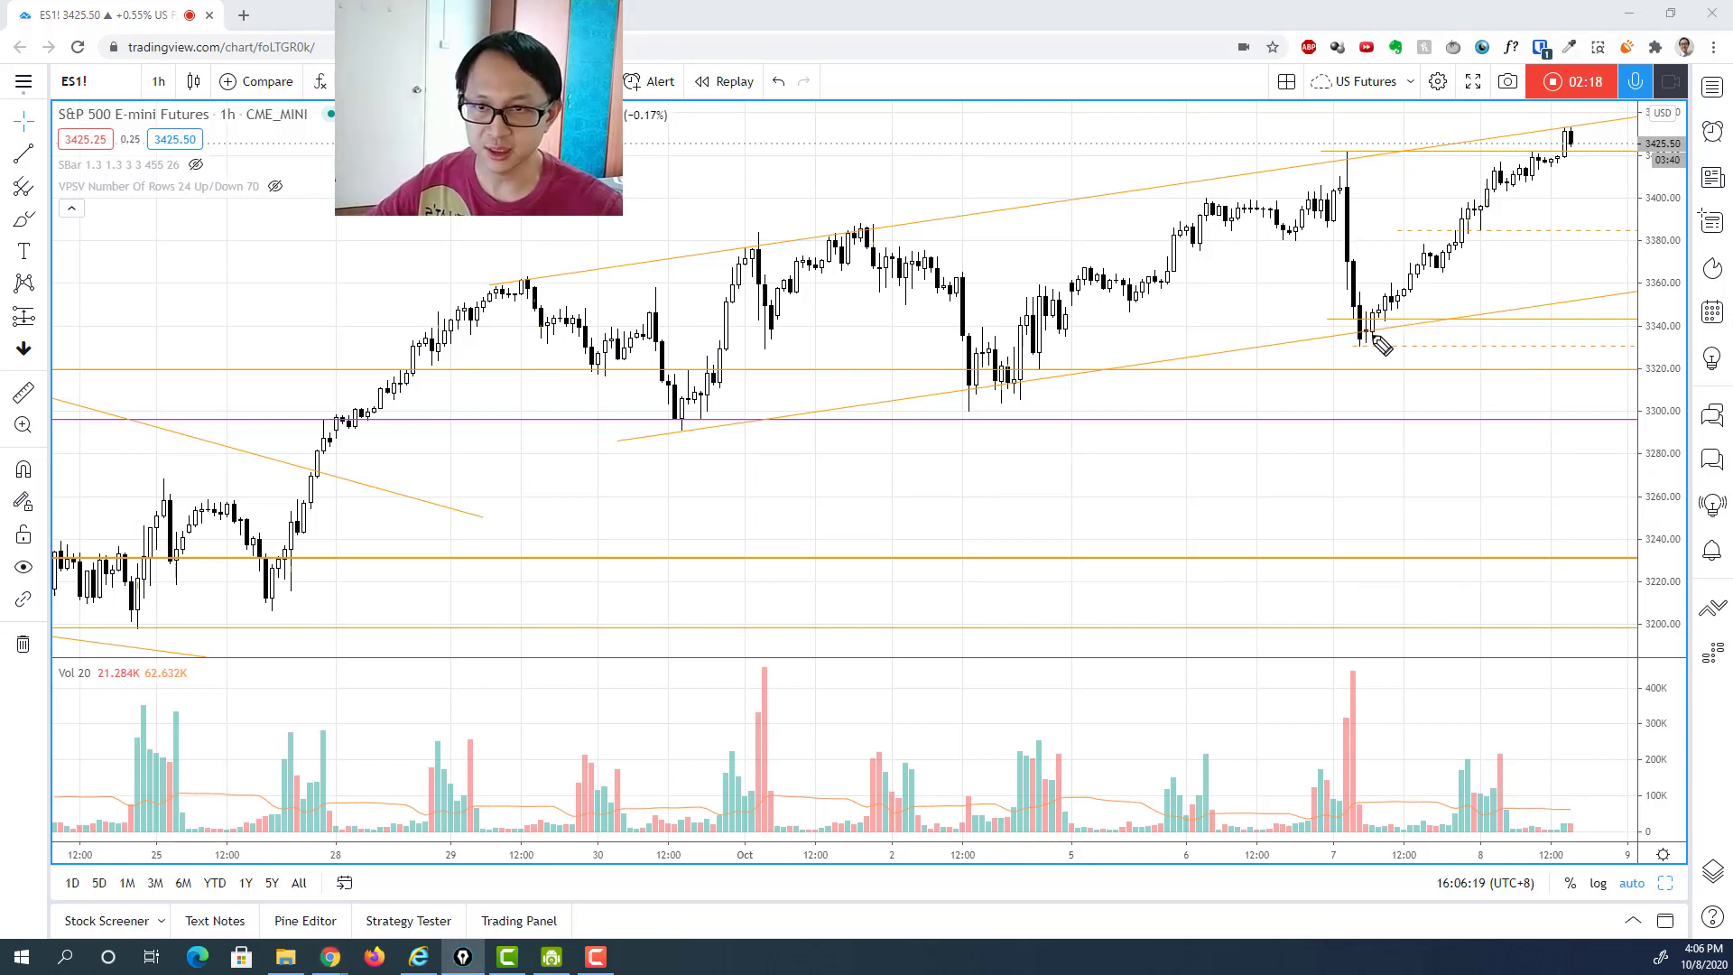
Trace the rally from the 7 October low with freehand lines below and above price, marking its small pullbacks.
left_click_drag(1365, 339, 1522, 192)
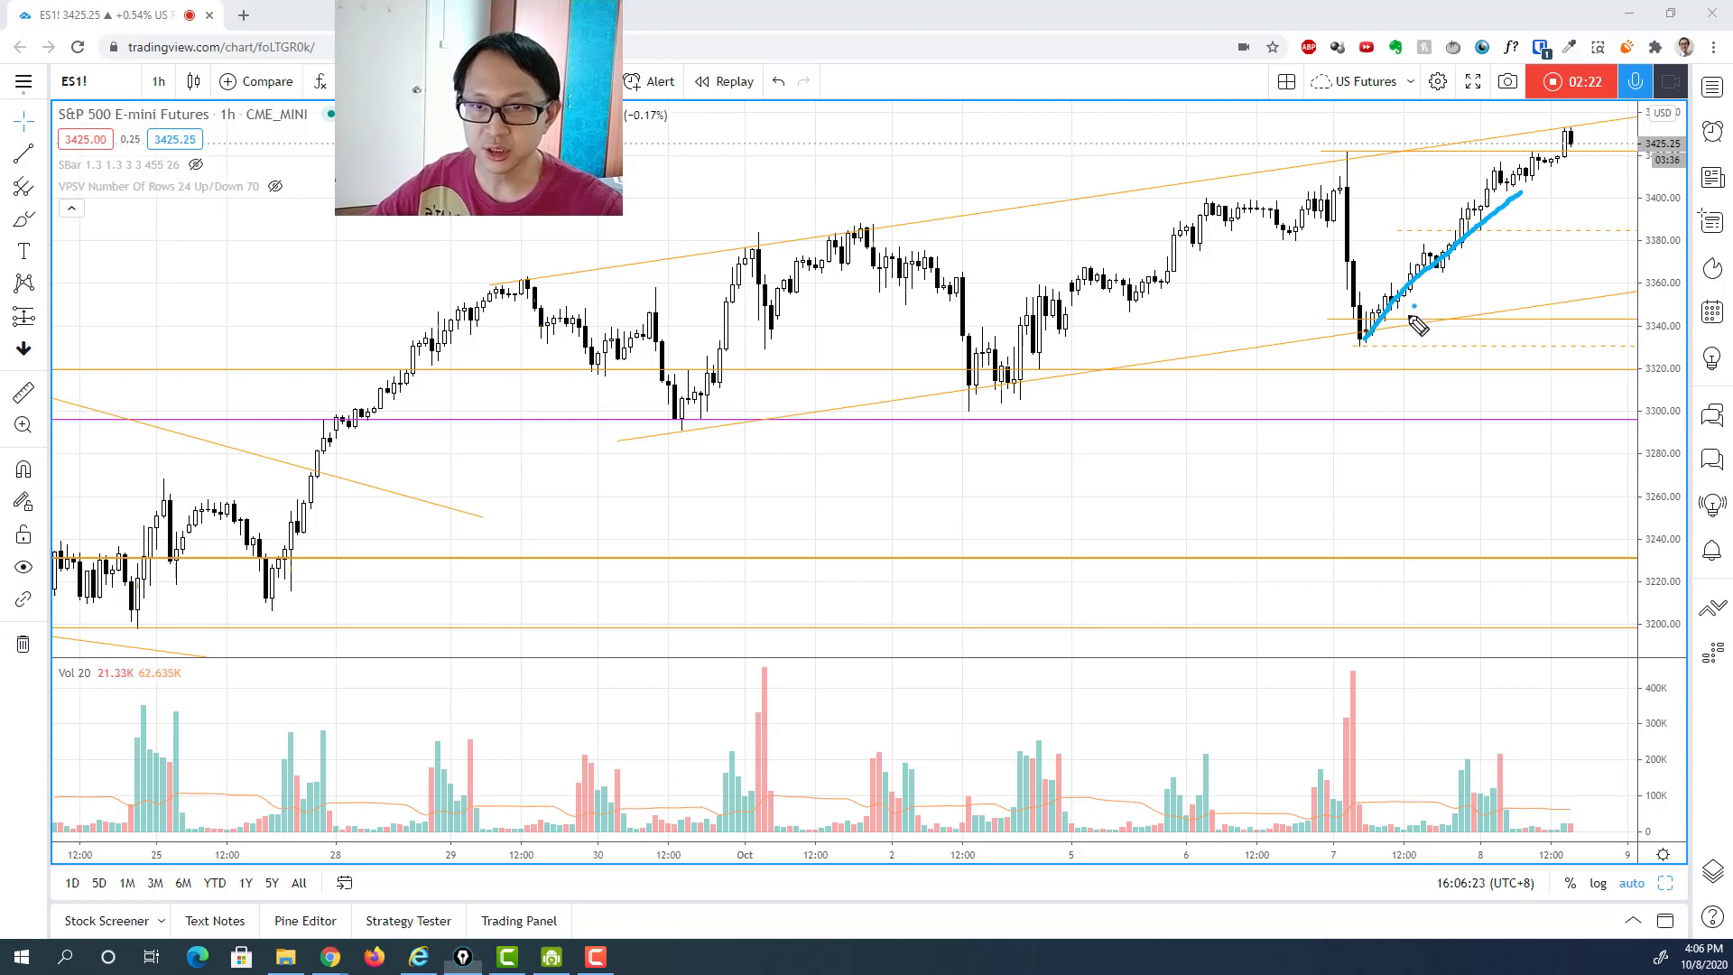
left_click_drag(1397, 327, 1496, 219)
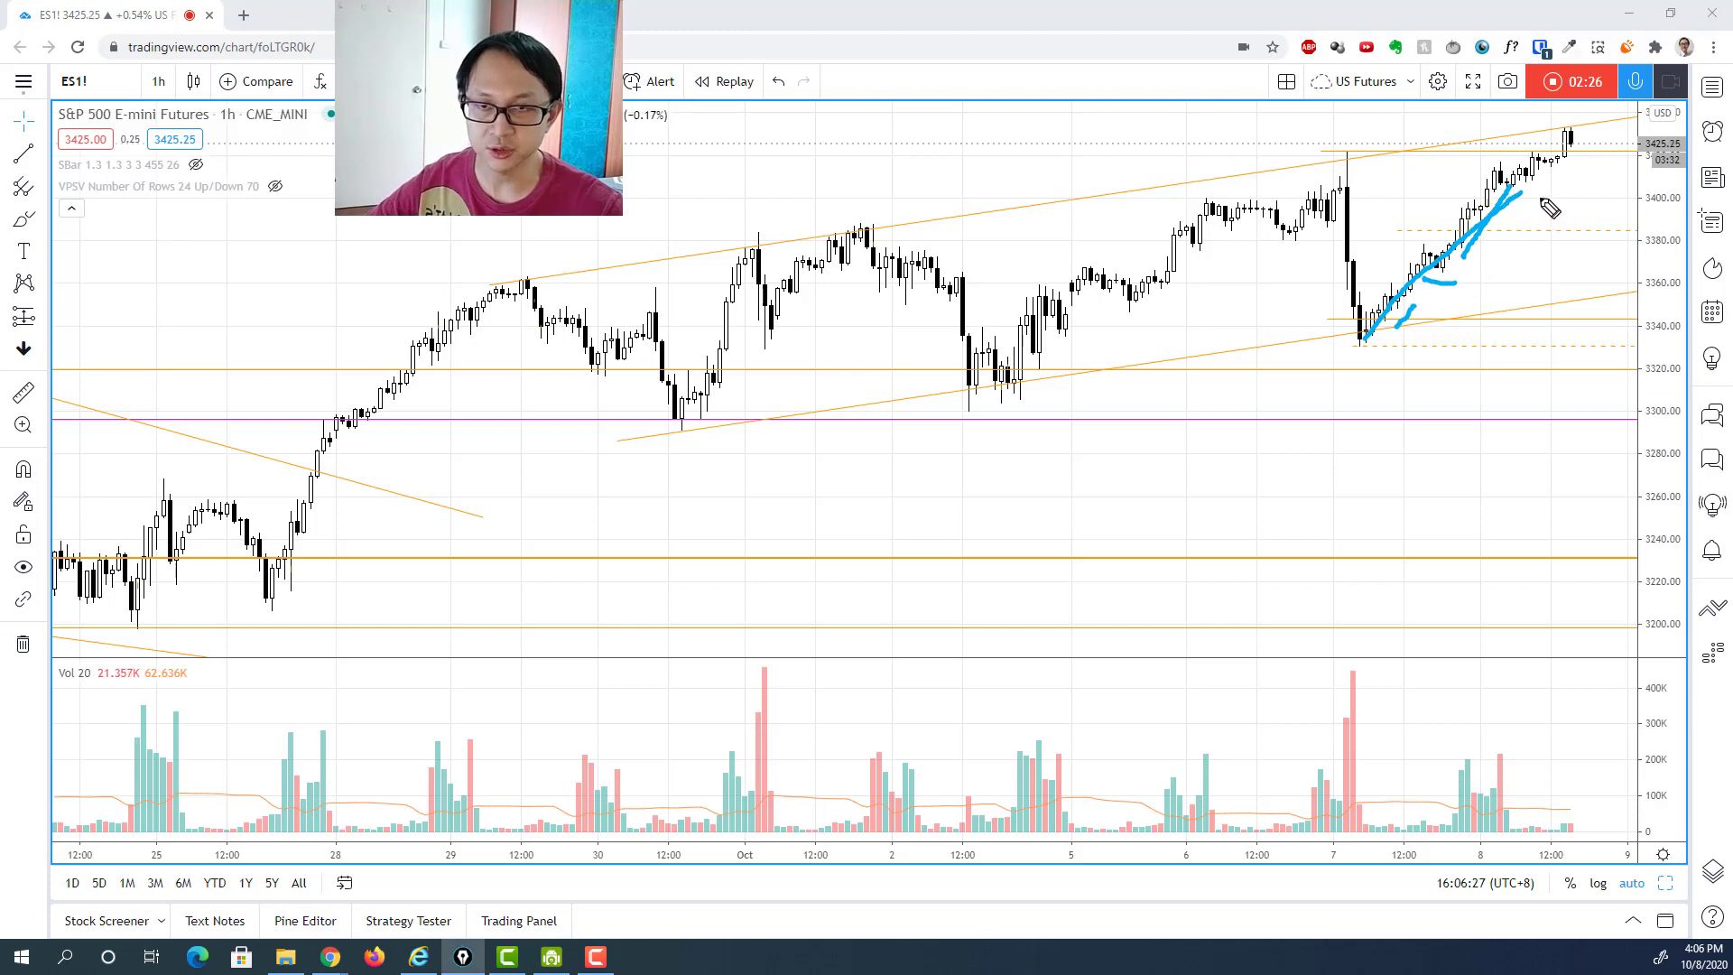
left_click_drag(1356, 315, 1490, 163)
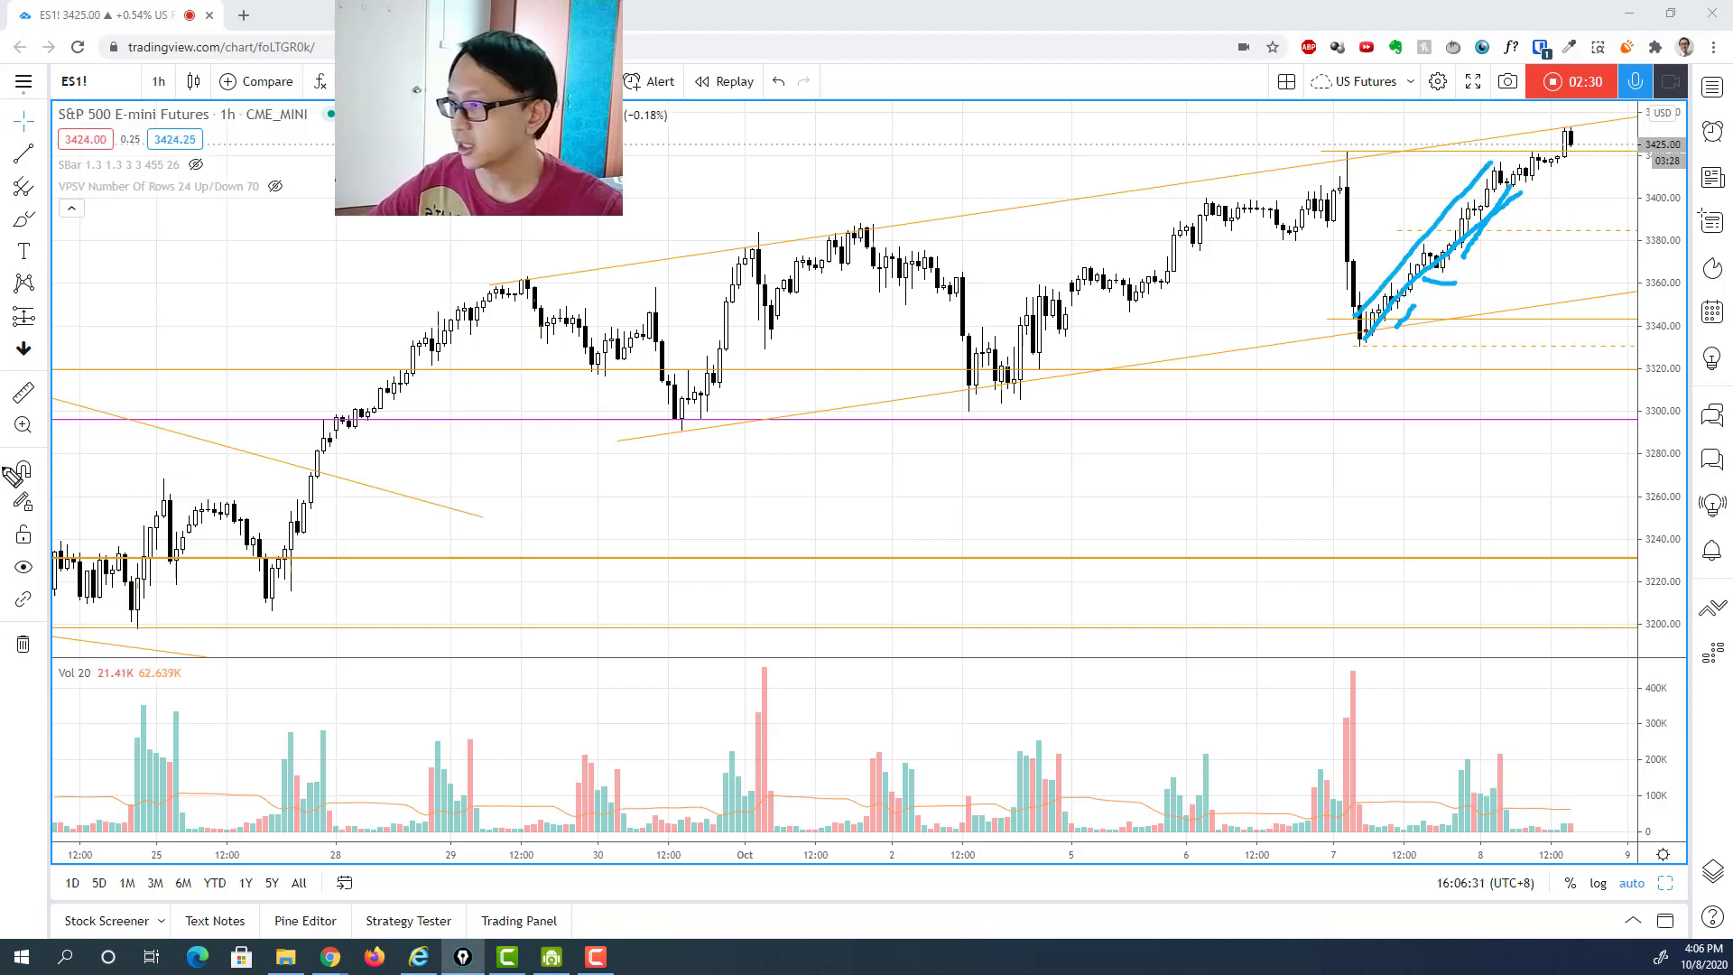
Clear the pen marks, circle the 7 October and 1 October sell-offs, and mark the rise into their volume spikes.
key("ctrl+shift+c")
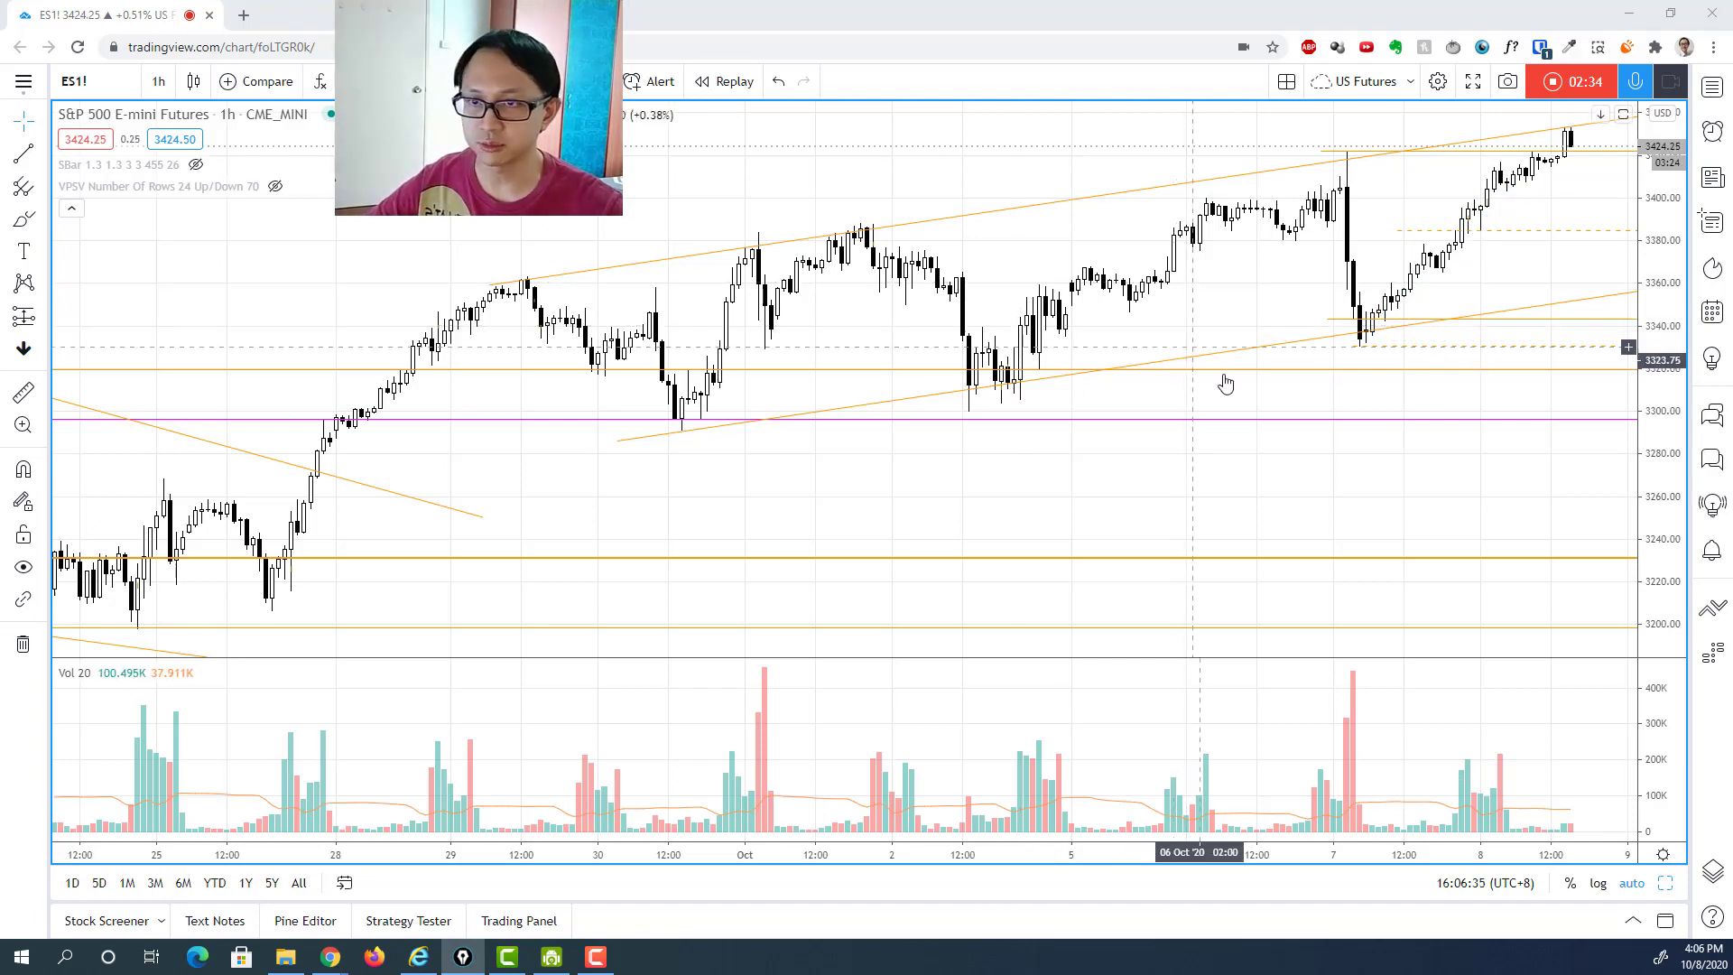
scroll(1223, 378, "up", 3)
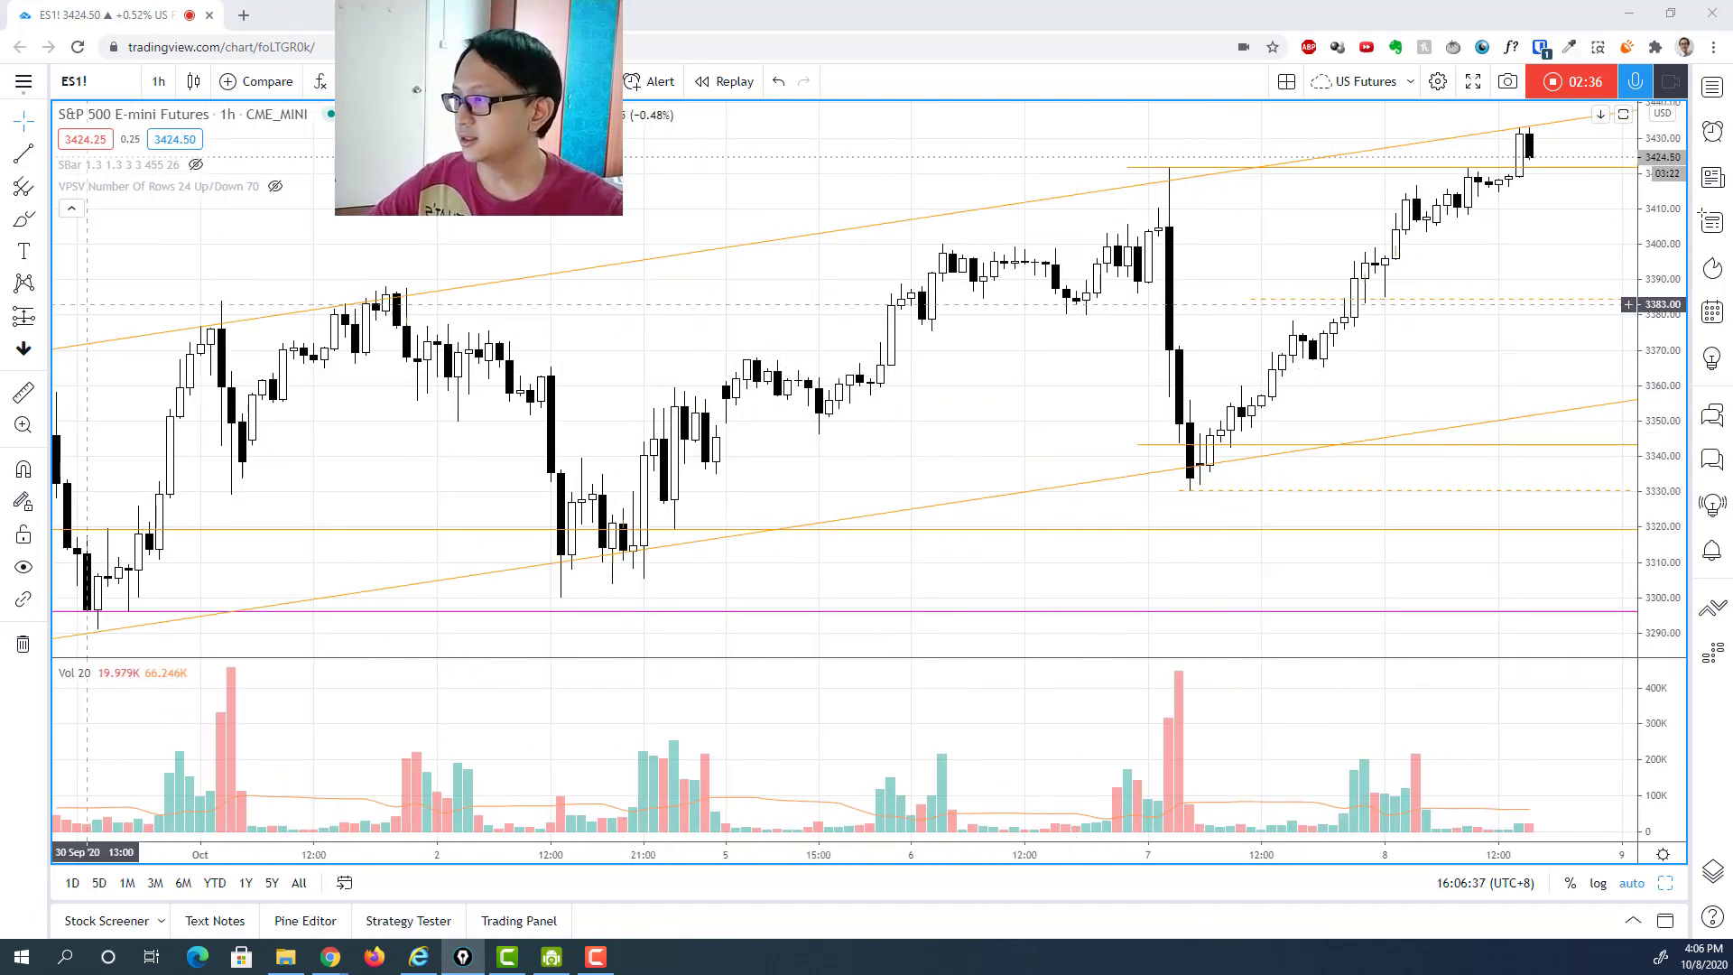
left_click(23, 220)
mouse_move(1164, 181)
left_mouse_down()
mouse_move(1153, 446)
mouse_move(1230, 472)
mouse_move(1165, 130)
left_mouse_up()
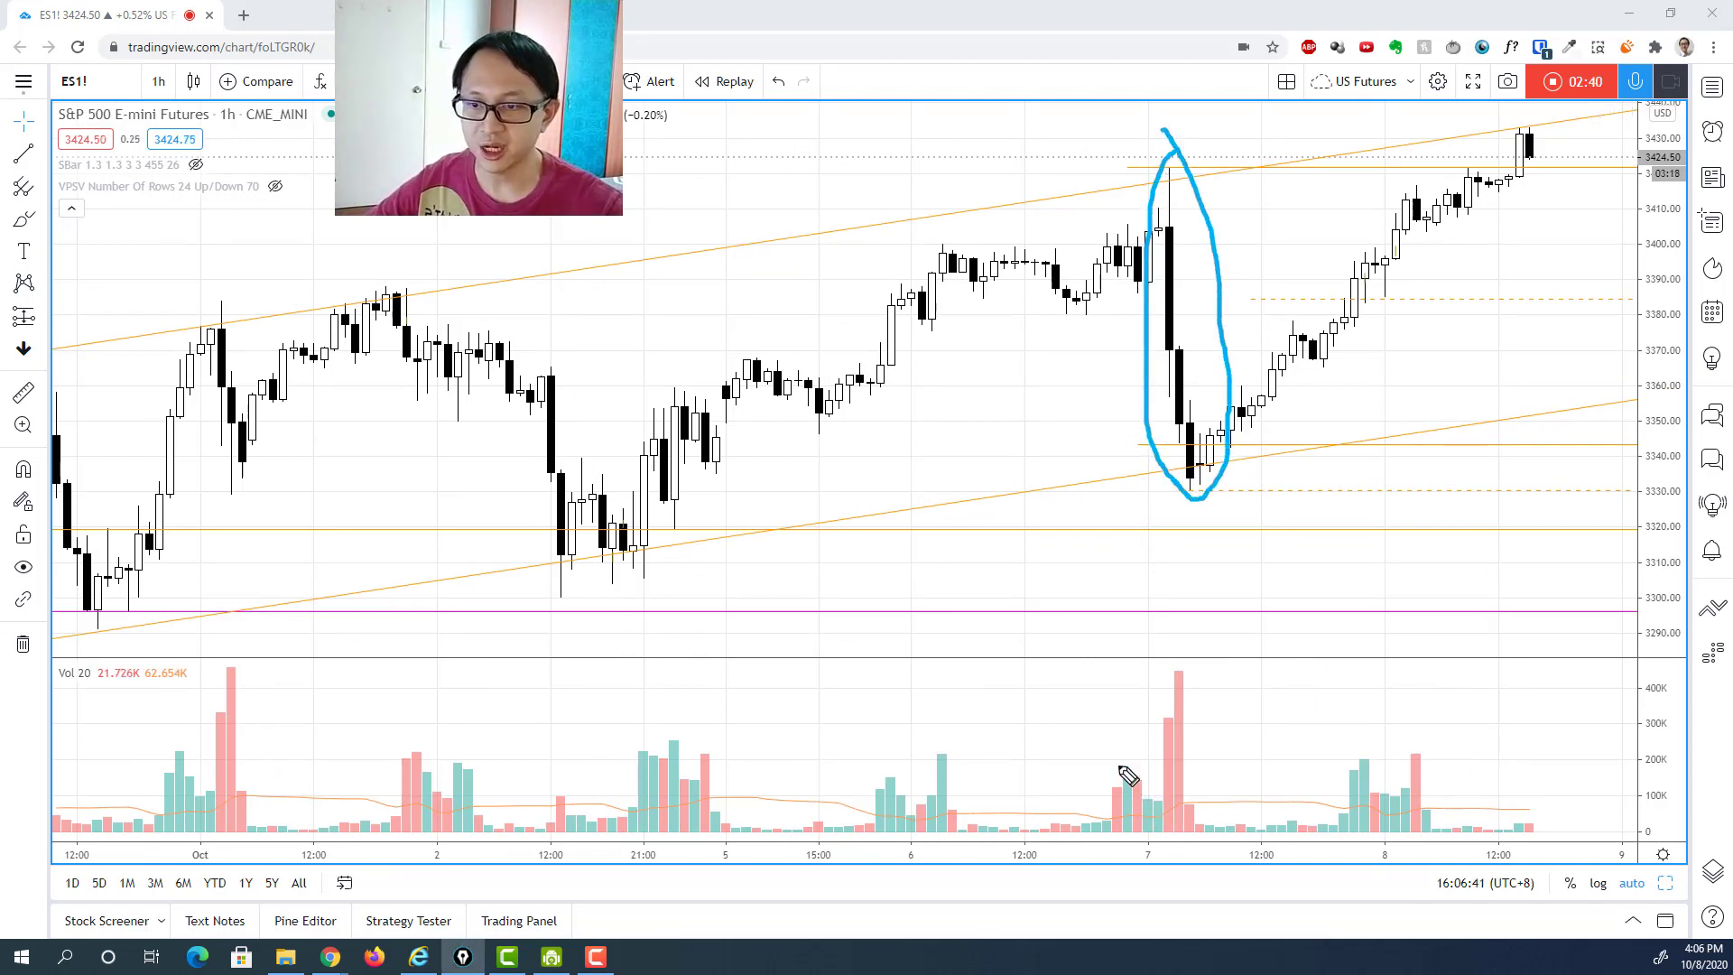
mouse_move(1105, 765)
left_mouse_down()
mouse_move(1151, 723)
mouse_move(1170, 655)
left_mouse_up()
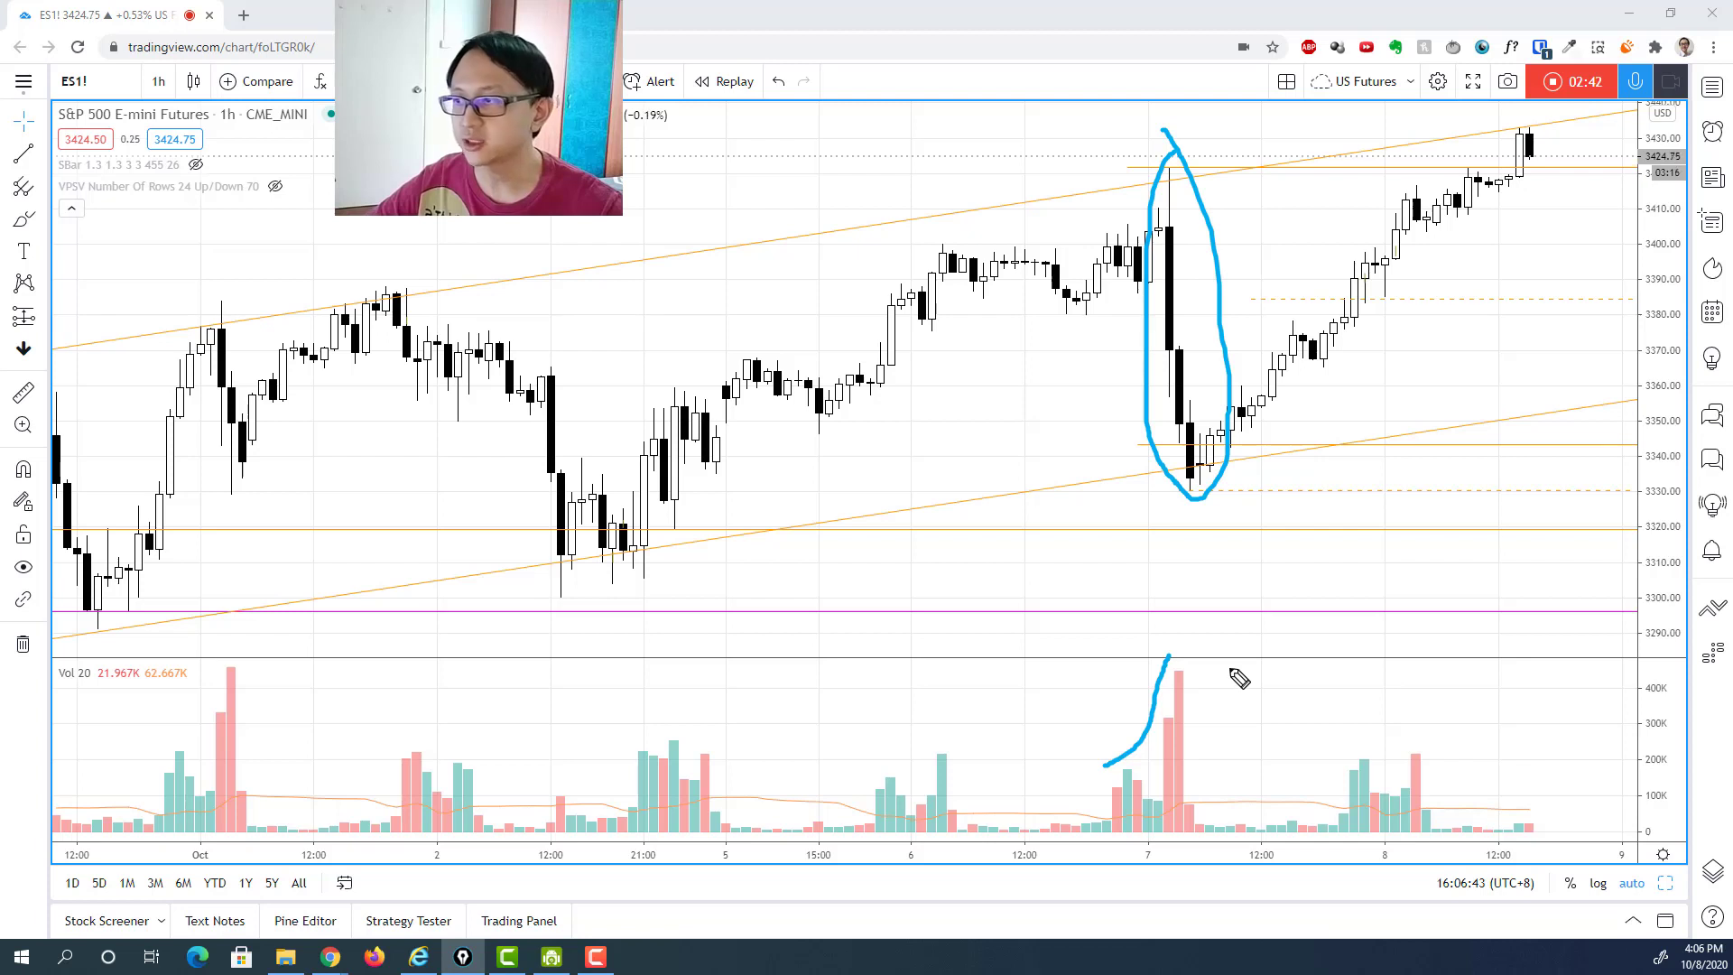
mouse_move(251, 276)
left_mouse_down()
mouse_move(206, 289)
mouse_move(253, 558)
mouse_move(280, 343)
mouse_move(260, 289)
left_mouse_up()
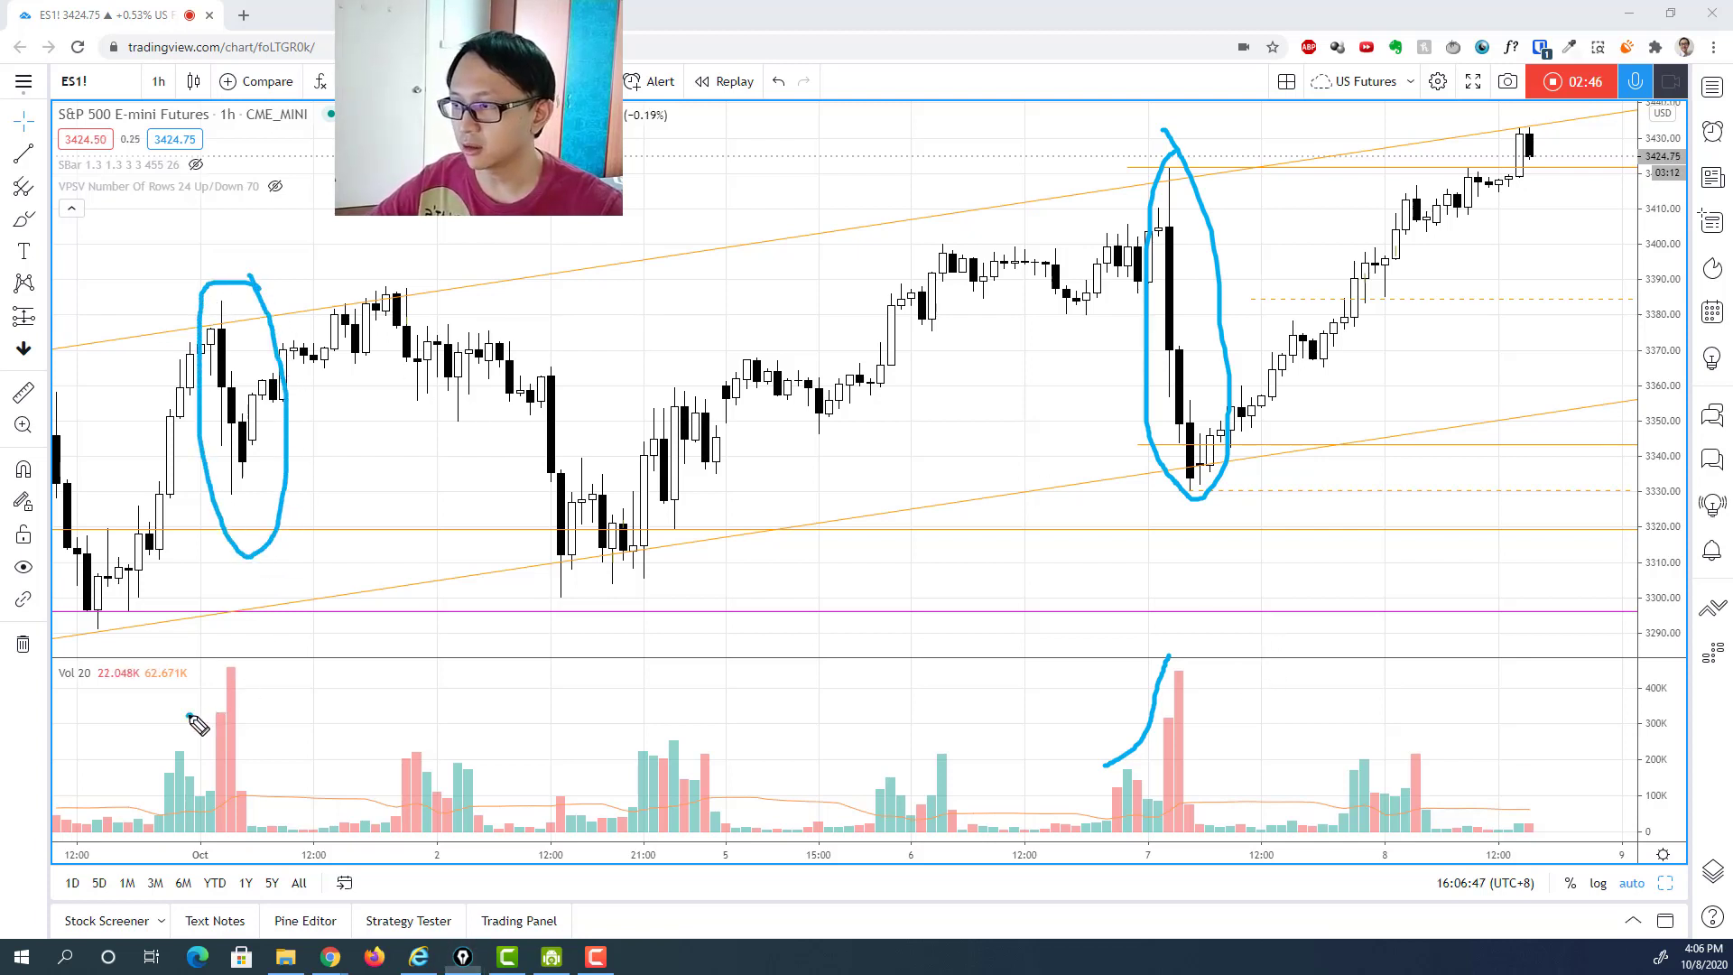
left_click_drag(187, 716, 245, 630)
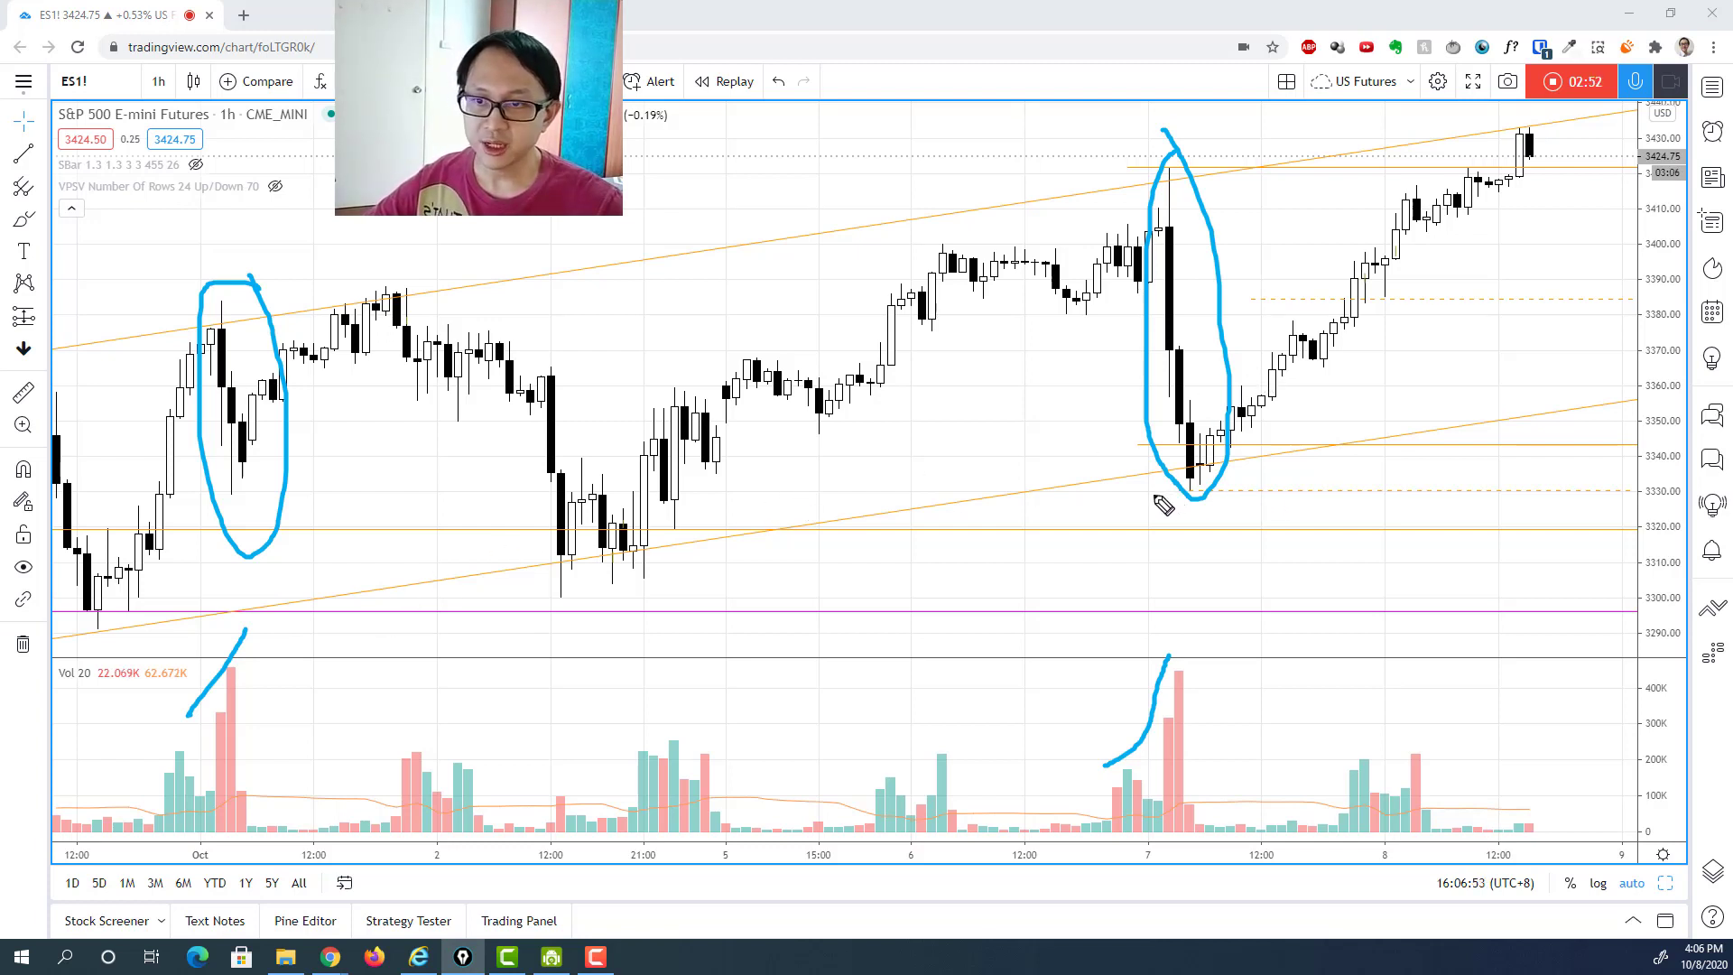
Draw curves under the 7 October and 2 October lows, and erase all pen marks.
mouse_move(1096, 467)
left_mouse_down()
mouse_move(1156, 514)
mouse_move(1265, 451)
left_mouse_up()
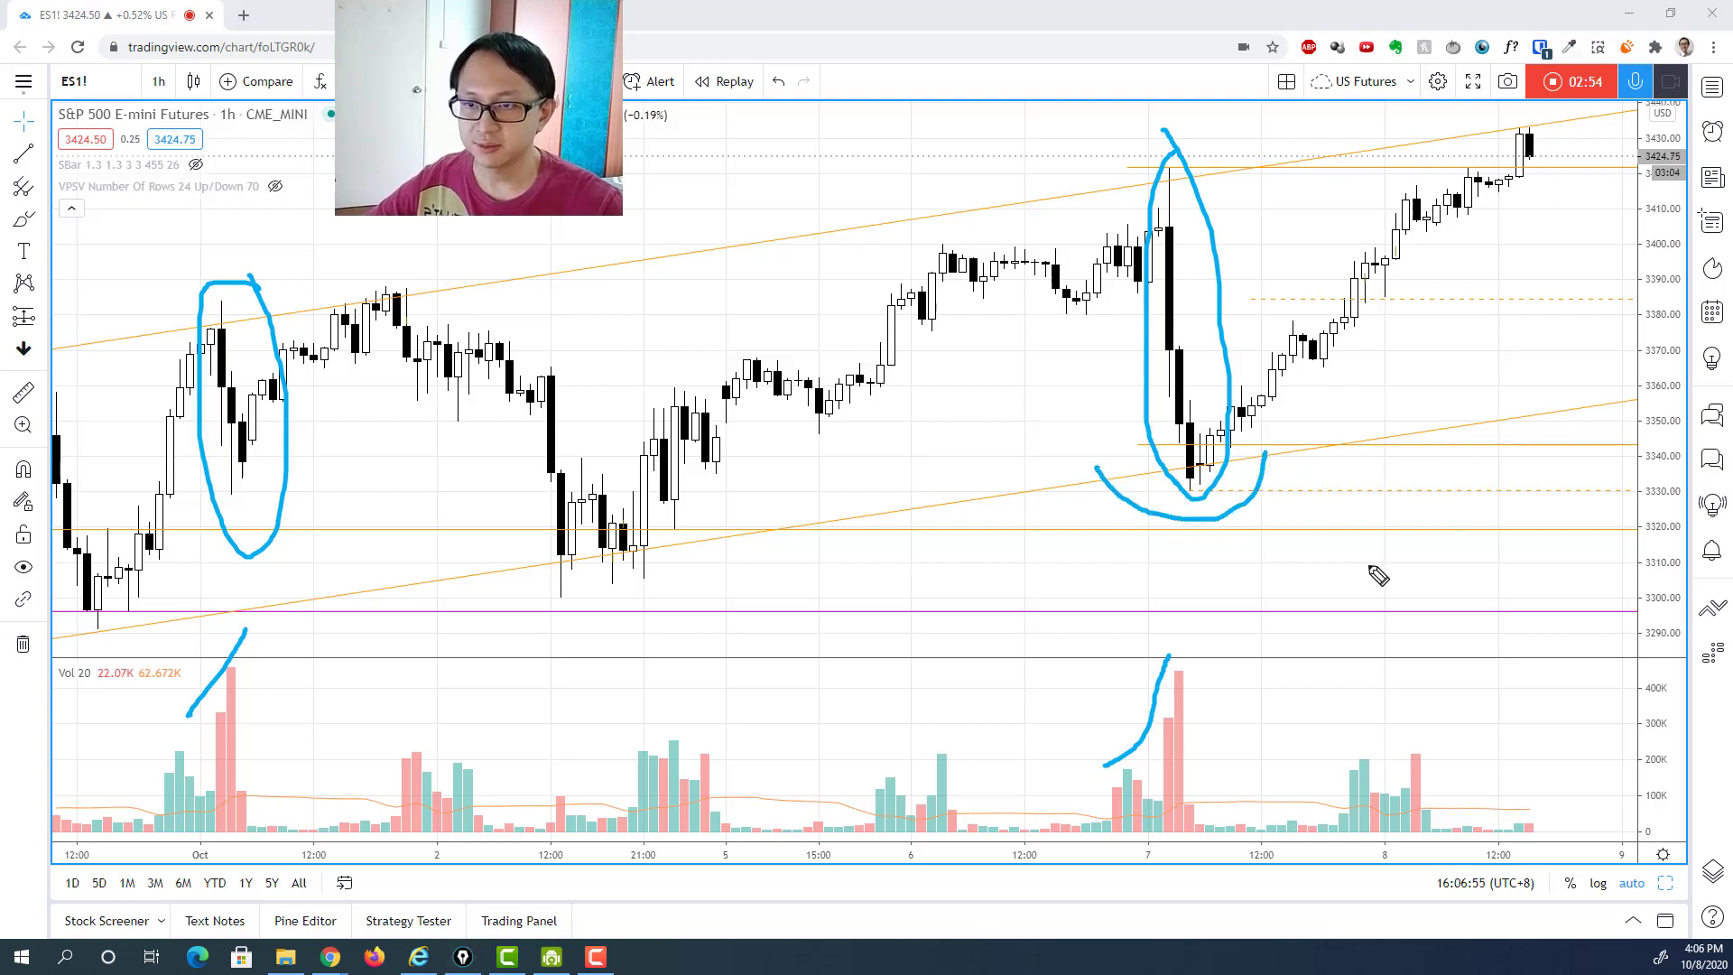
left_click(510, 563)
left_click_drag(544, 592, 681, 557)
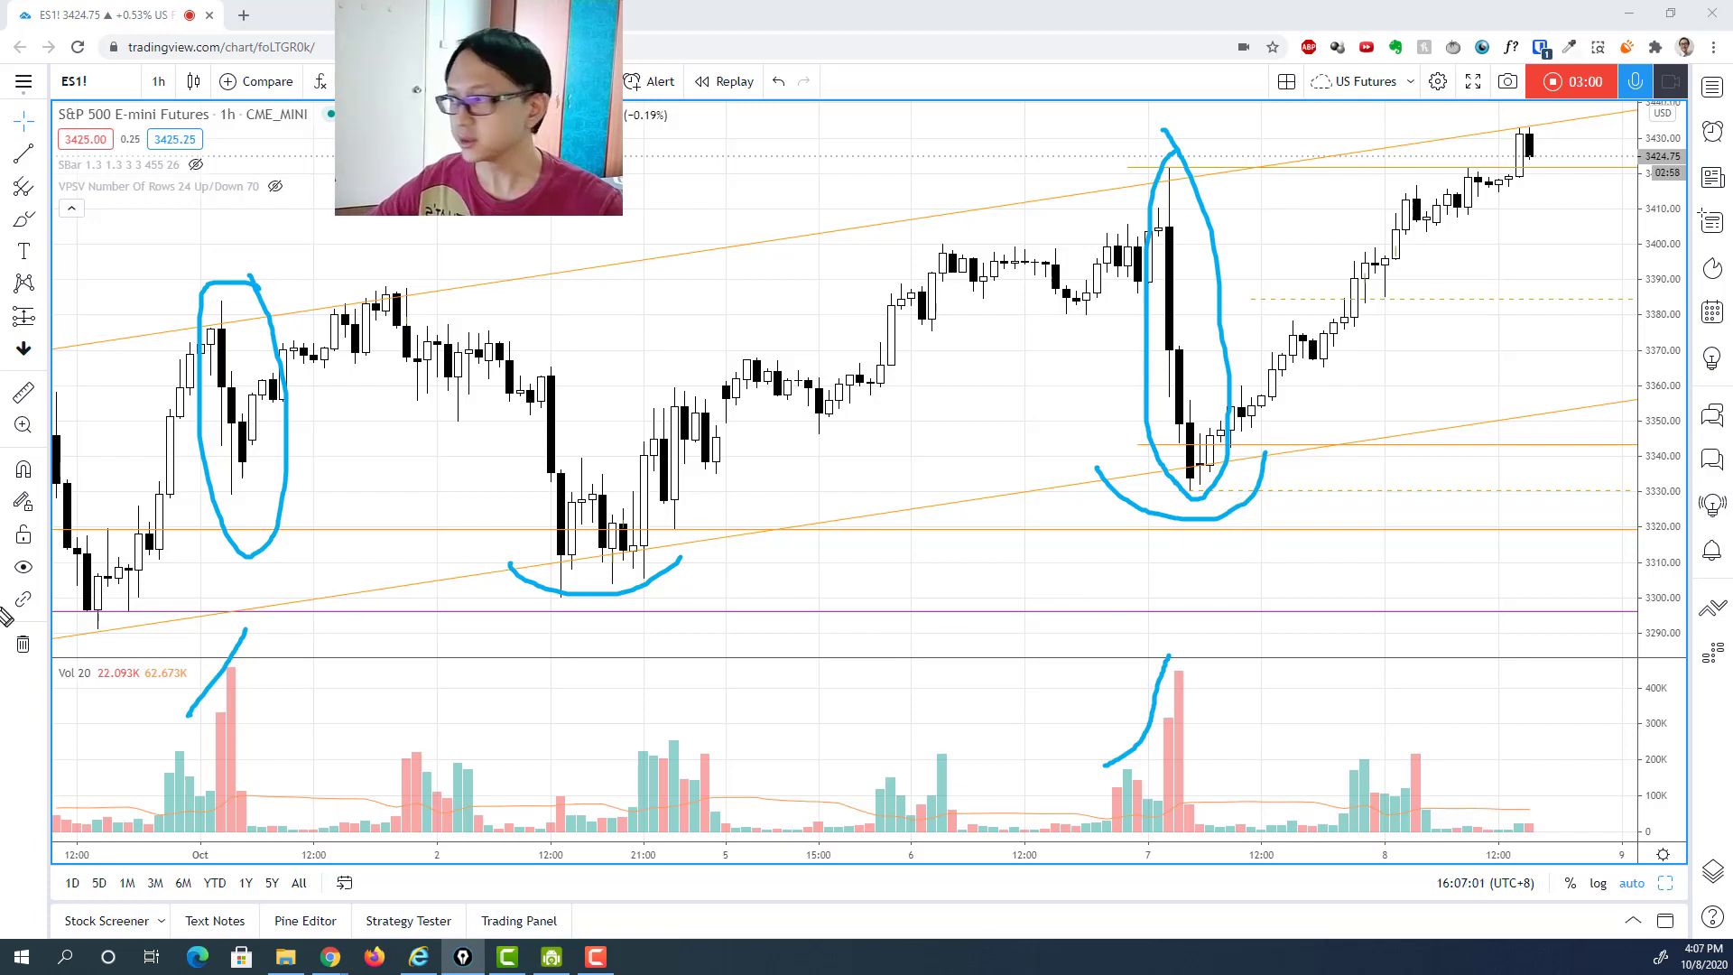
key("Escape")
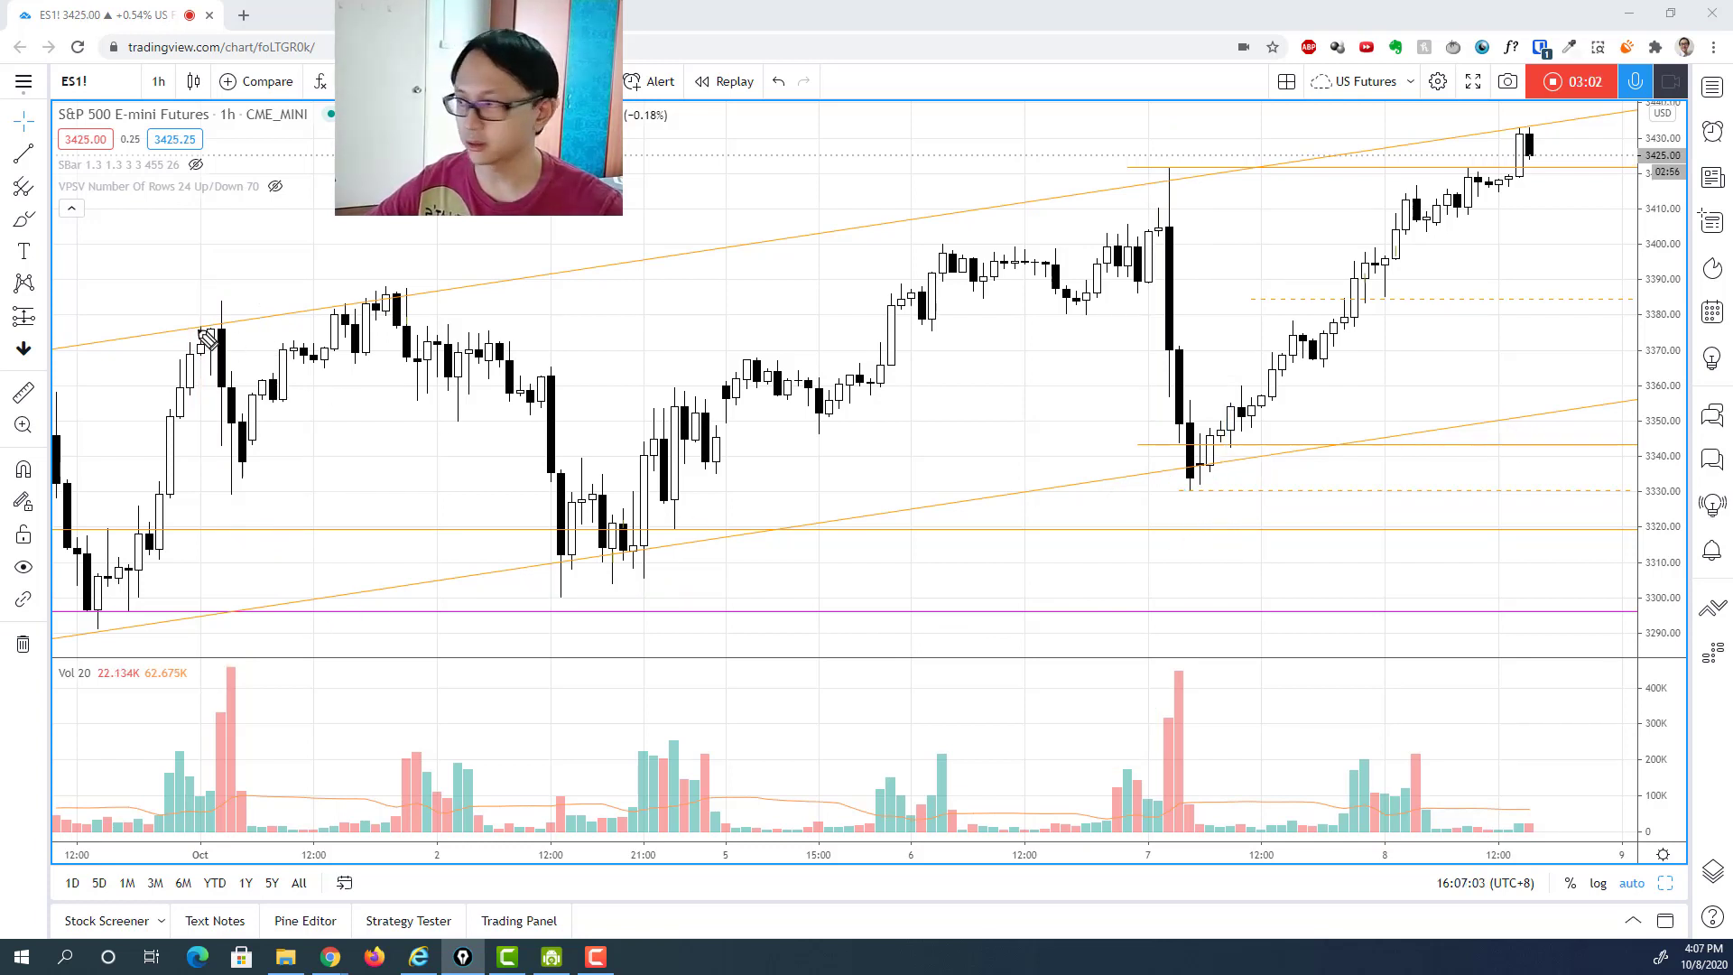
Mark the first rebound leg, consolidation and breakout after the 7 October low, and draw a horizontal line at about 3383.
scroll(1345, 368, "down", 3)
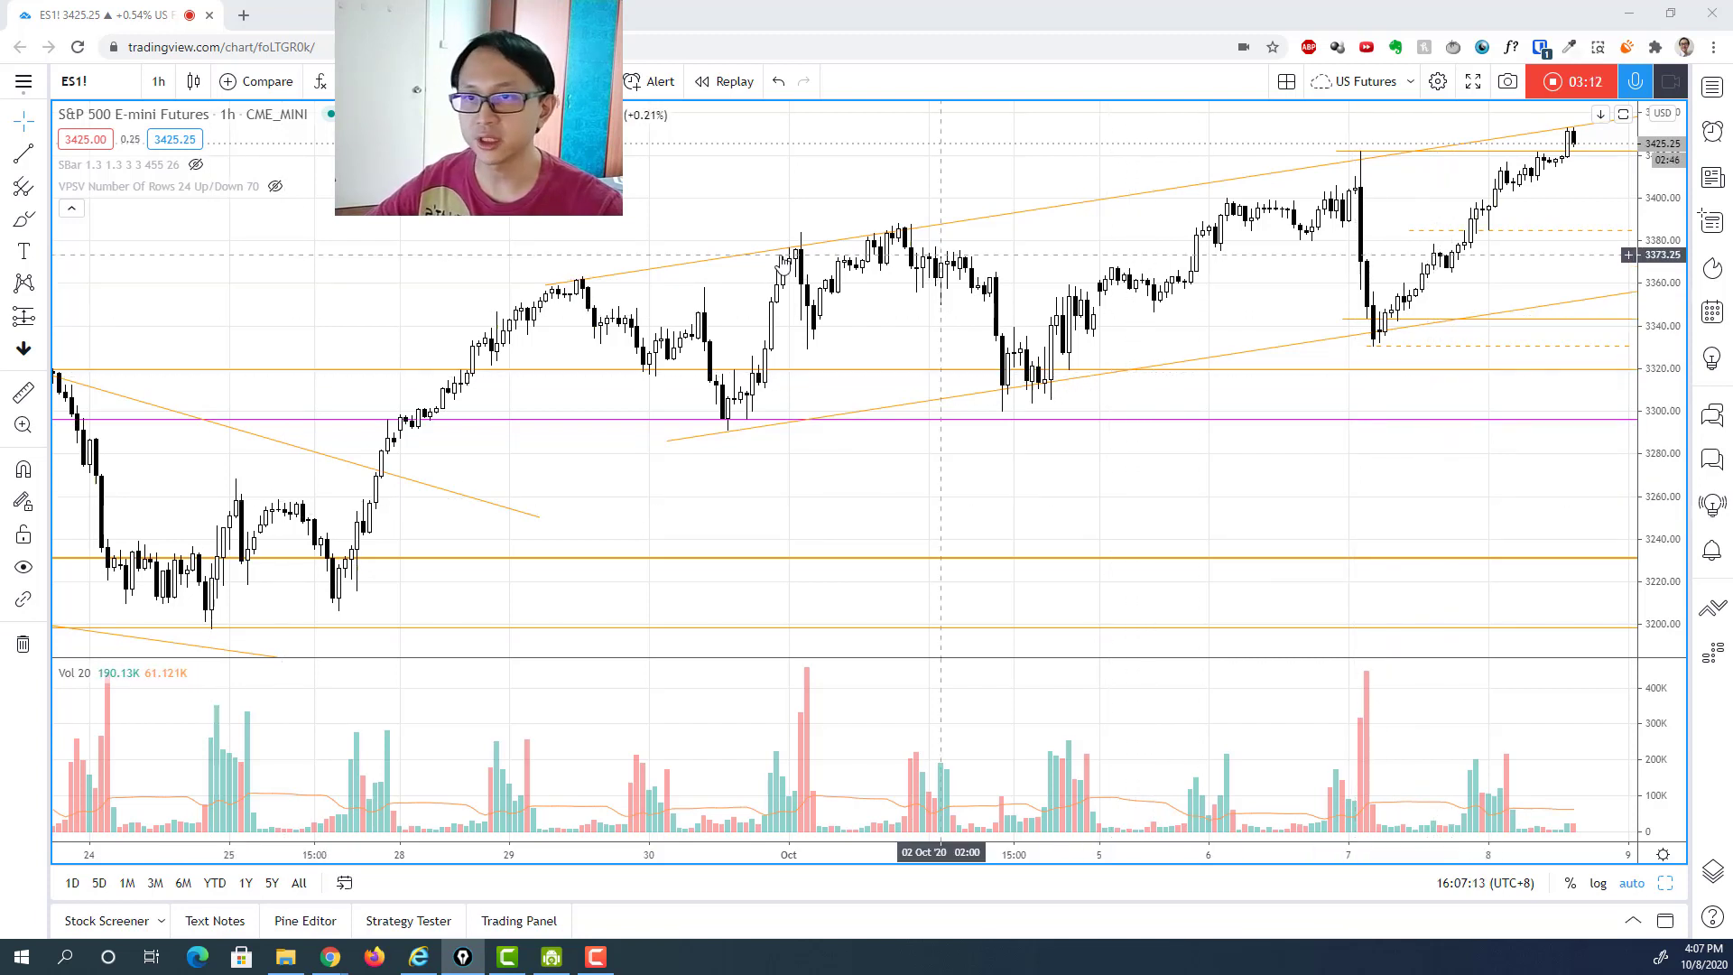
scroll(1512, 332, "up", 4)
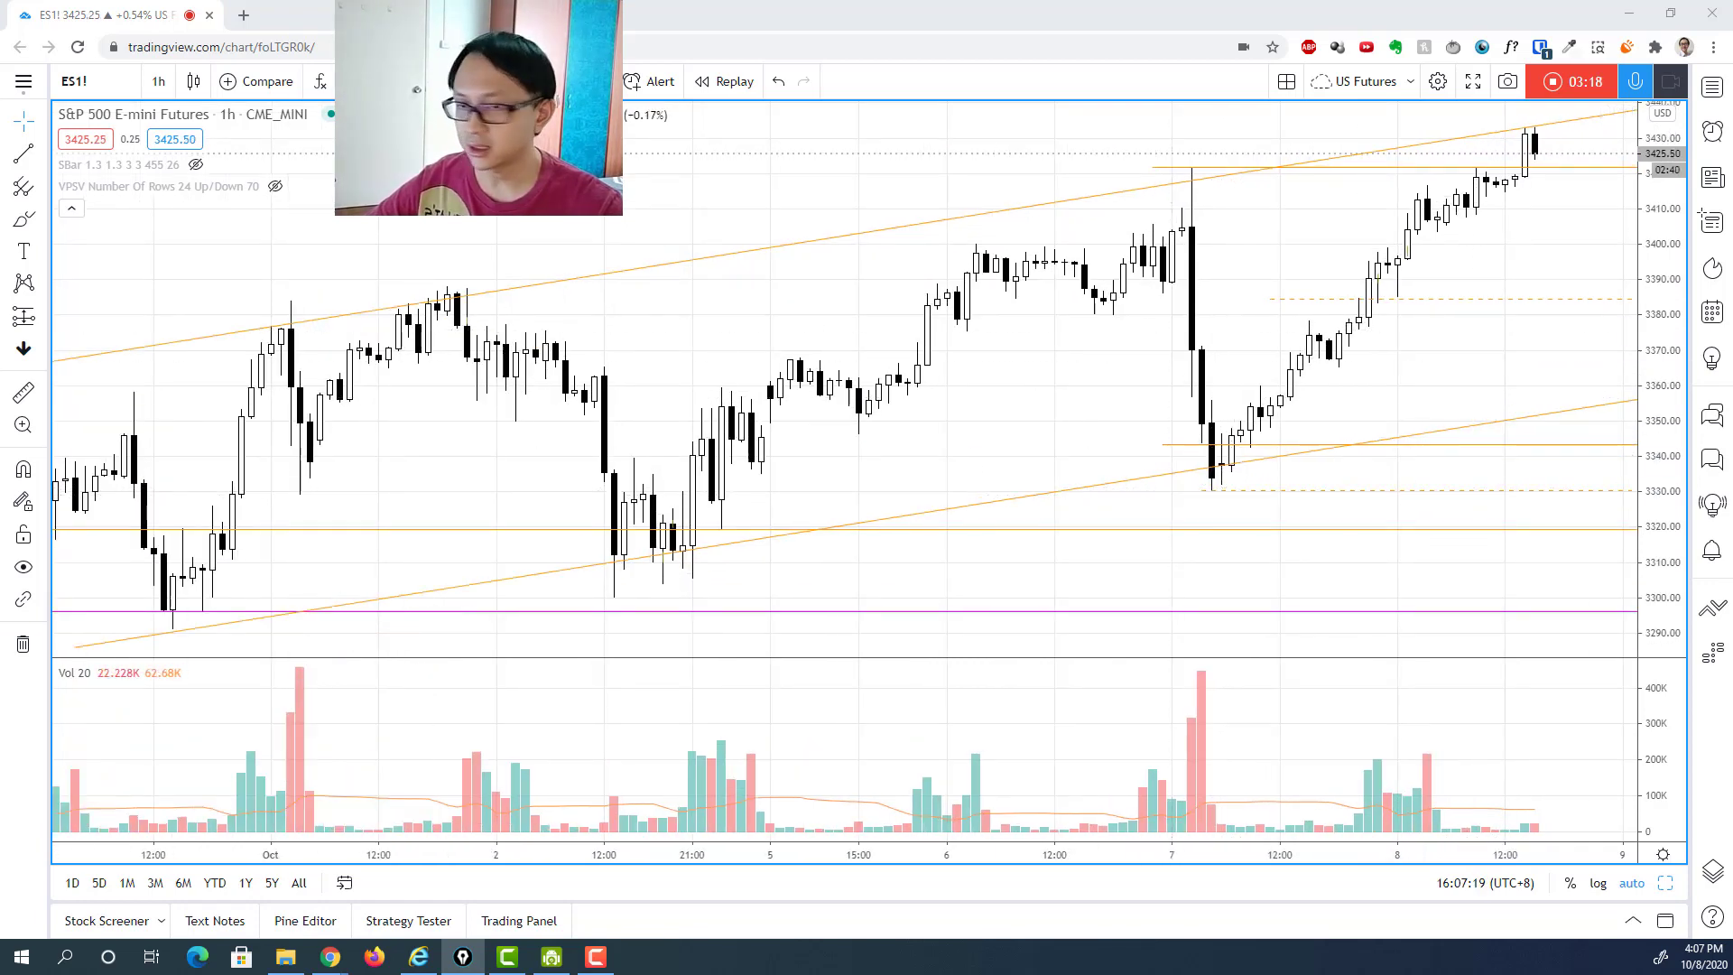
mouse_move(1315, 334)
left_mouse_down()
mouse_move(1241, 425)
mouse_move(1261, 459)
mouse_move(1320, 329)
left_mouse_up()
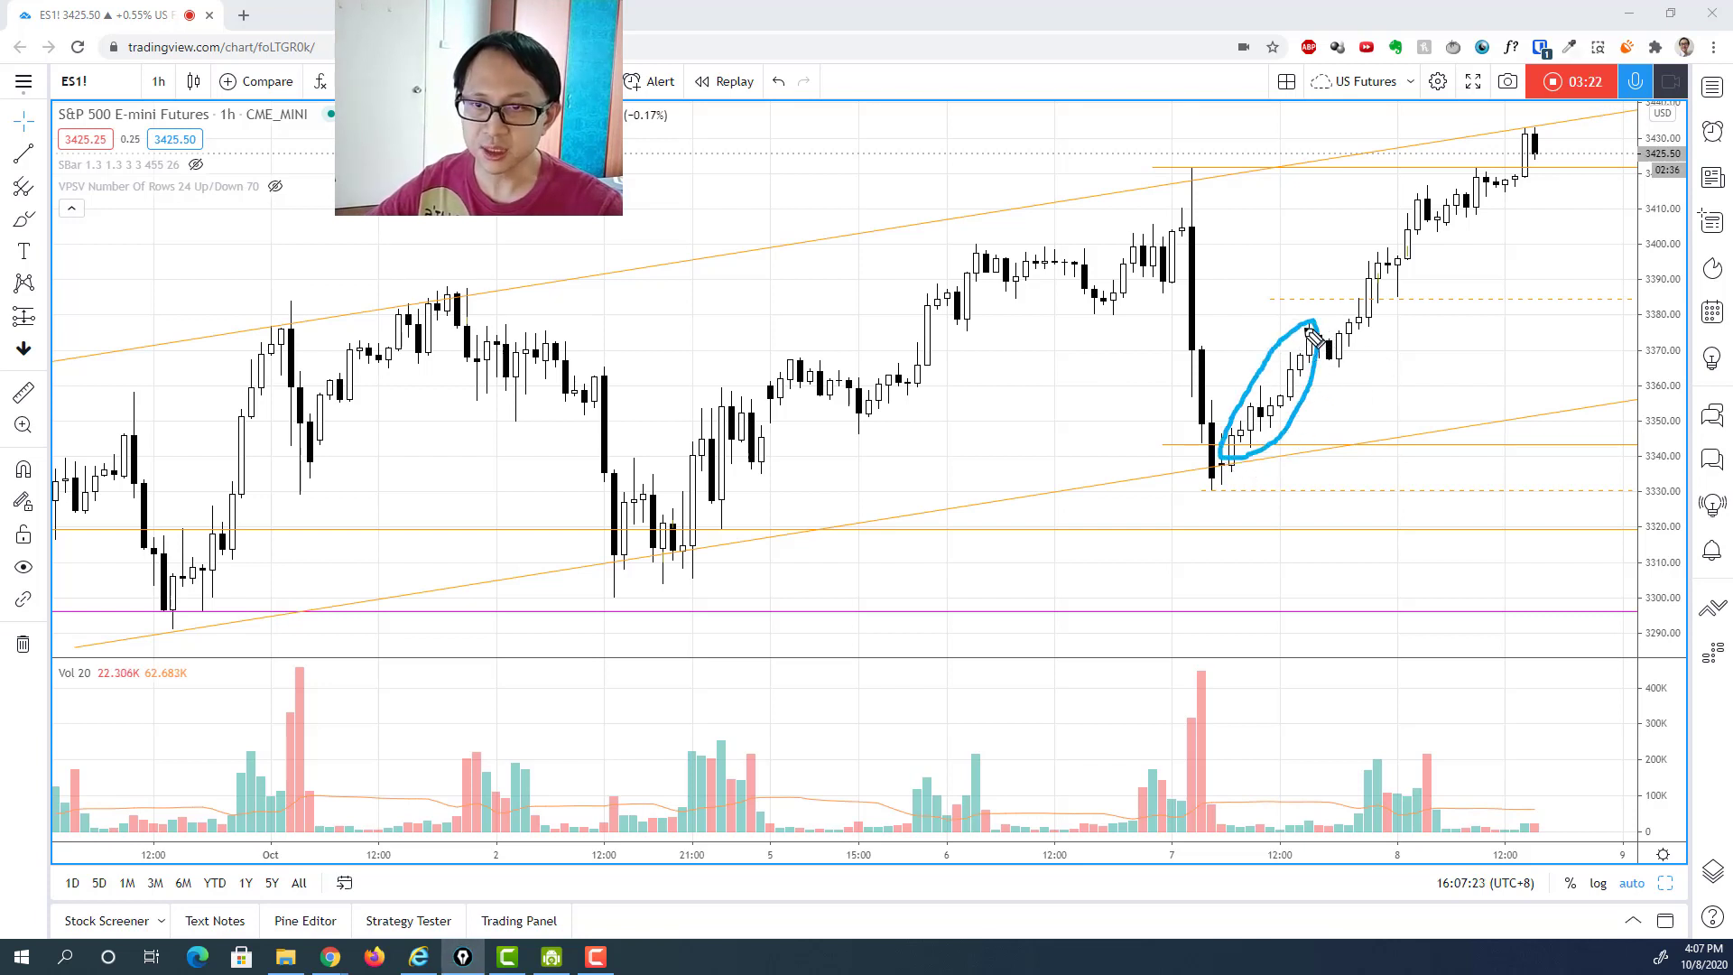
mouse_move(1291, 336)
left_mouse_down()
mouse_move(1355, 335)
mouse_move(1348, 362)
left_mouse_up()
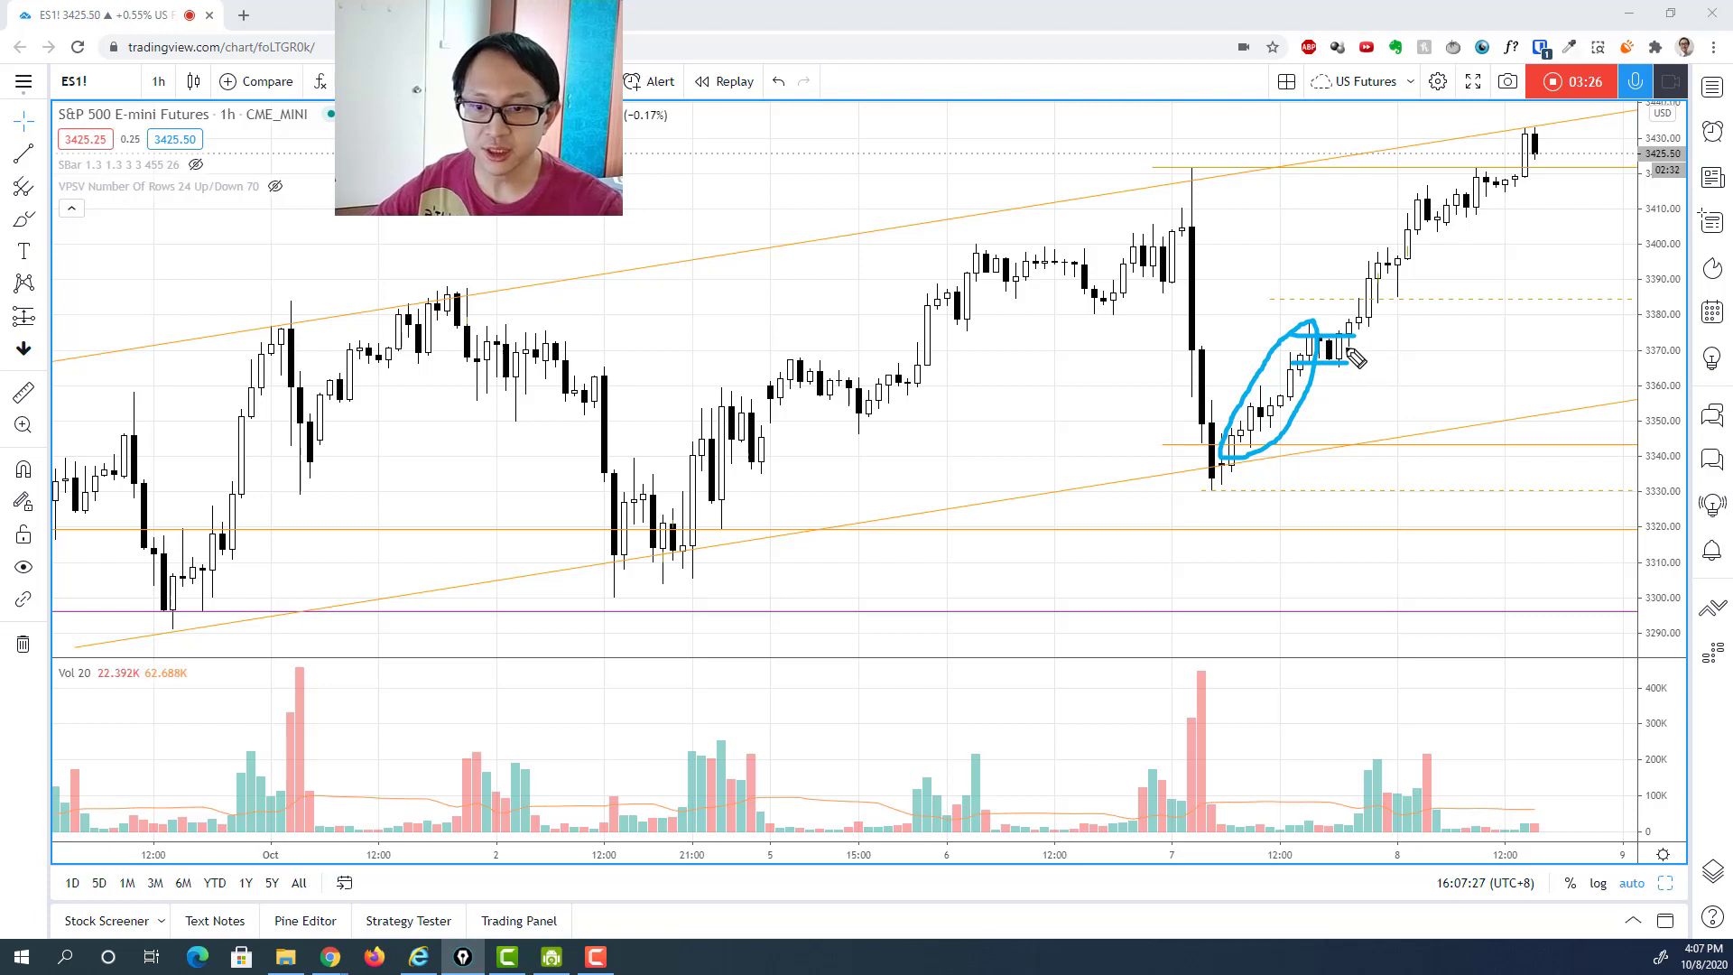
left_click_drag(1339, 359, 1361, 302)
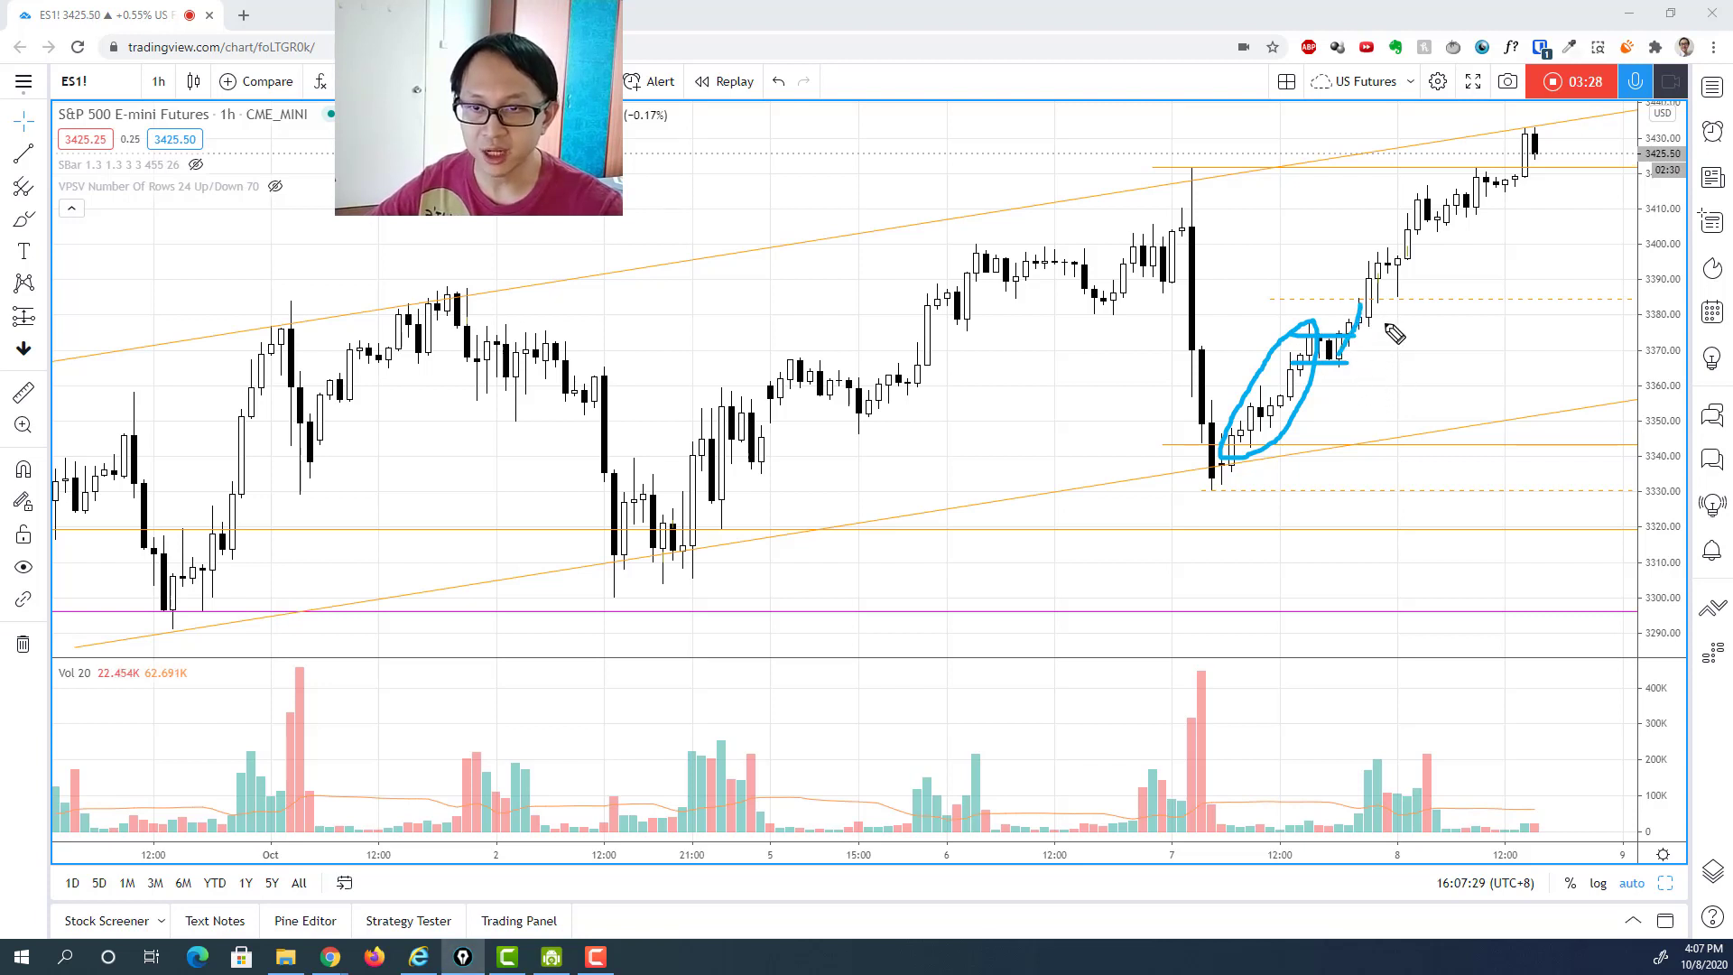
left_click_drag(1084, 303, 1697, 307)
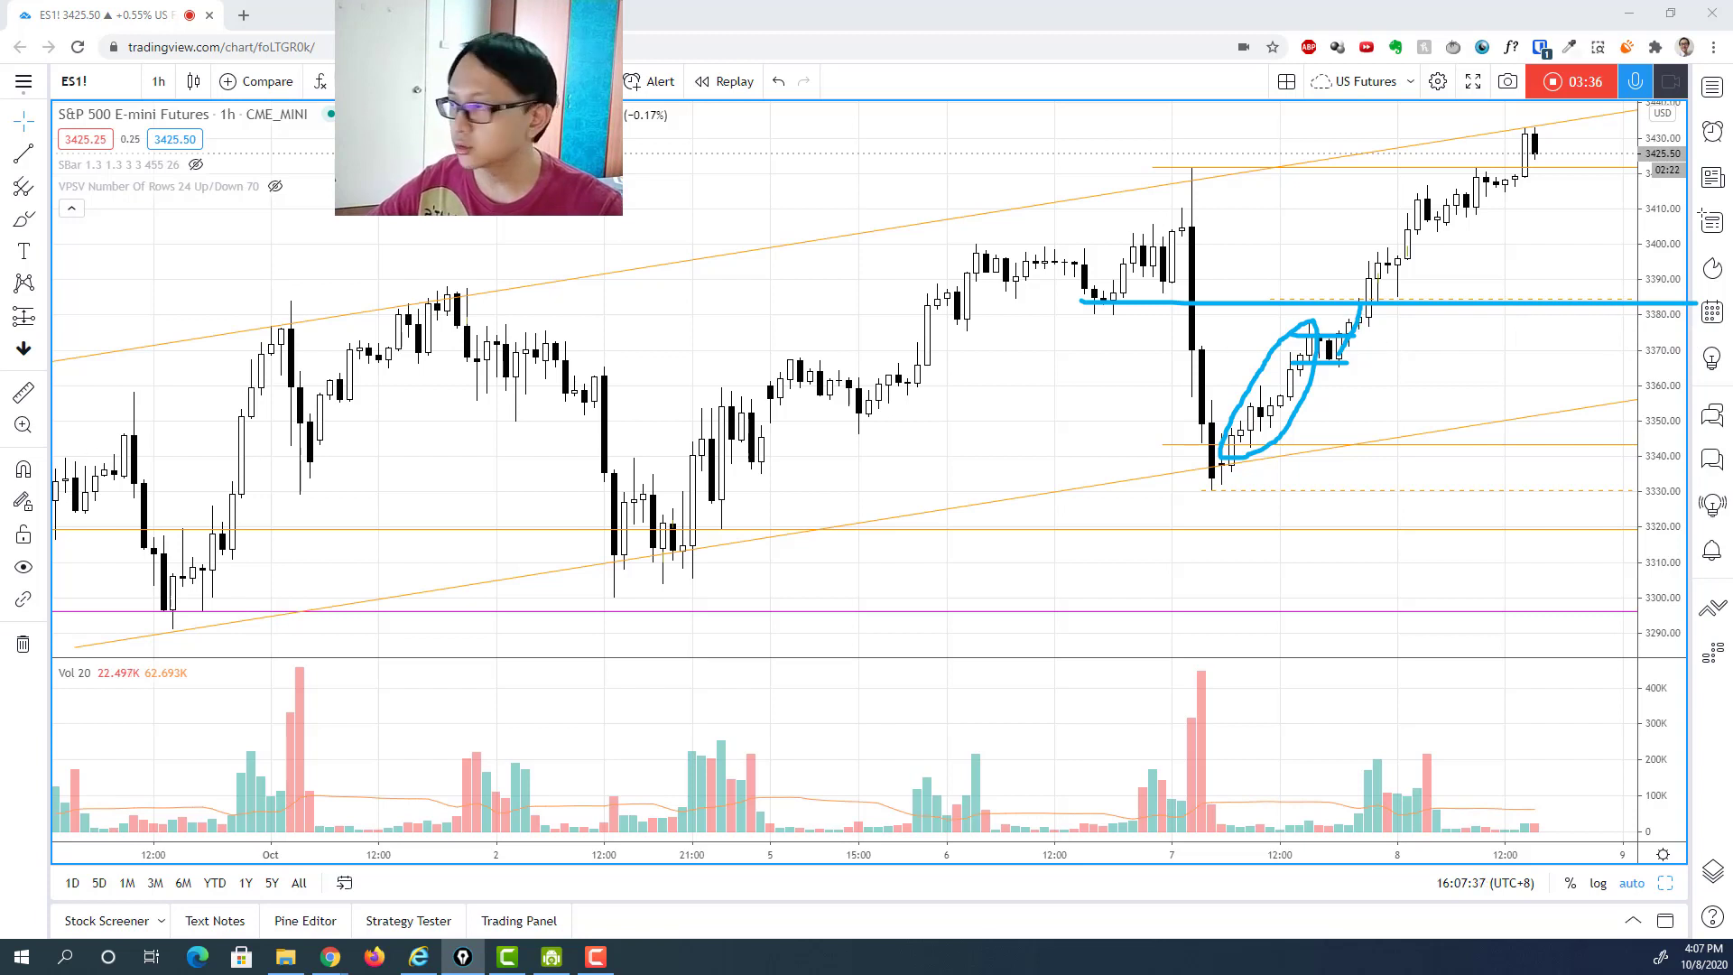
Erase the marks, retrace the pullback and breakout, and draw a horizontal line at about 3384 with arrows at its retest.
key("e")
mouse_move(1358, 328)
left_mouse_down()
mouse_move(1373, 384)
mouse_move(1360, 328)
mouse_move(1367, 343)
mouse_move(1301, 324)
mouse_move(1333, 356)
mouse_move(1363, 301)
left_mouse_up()
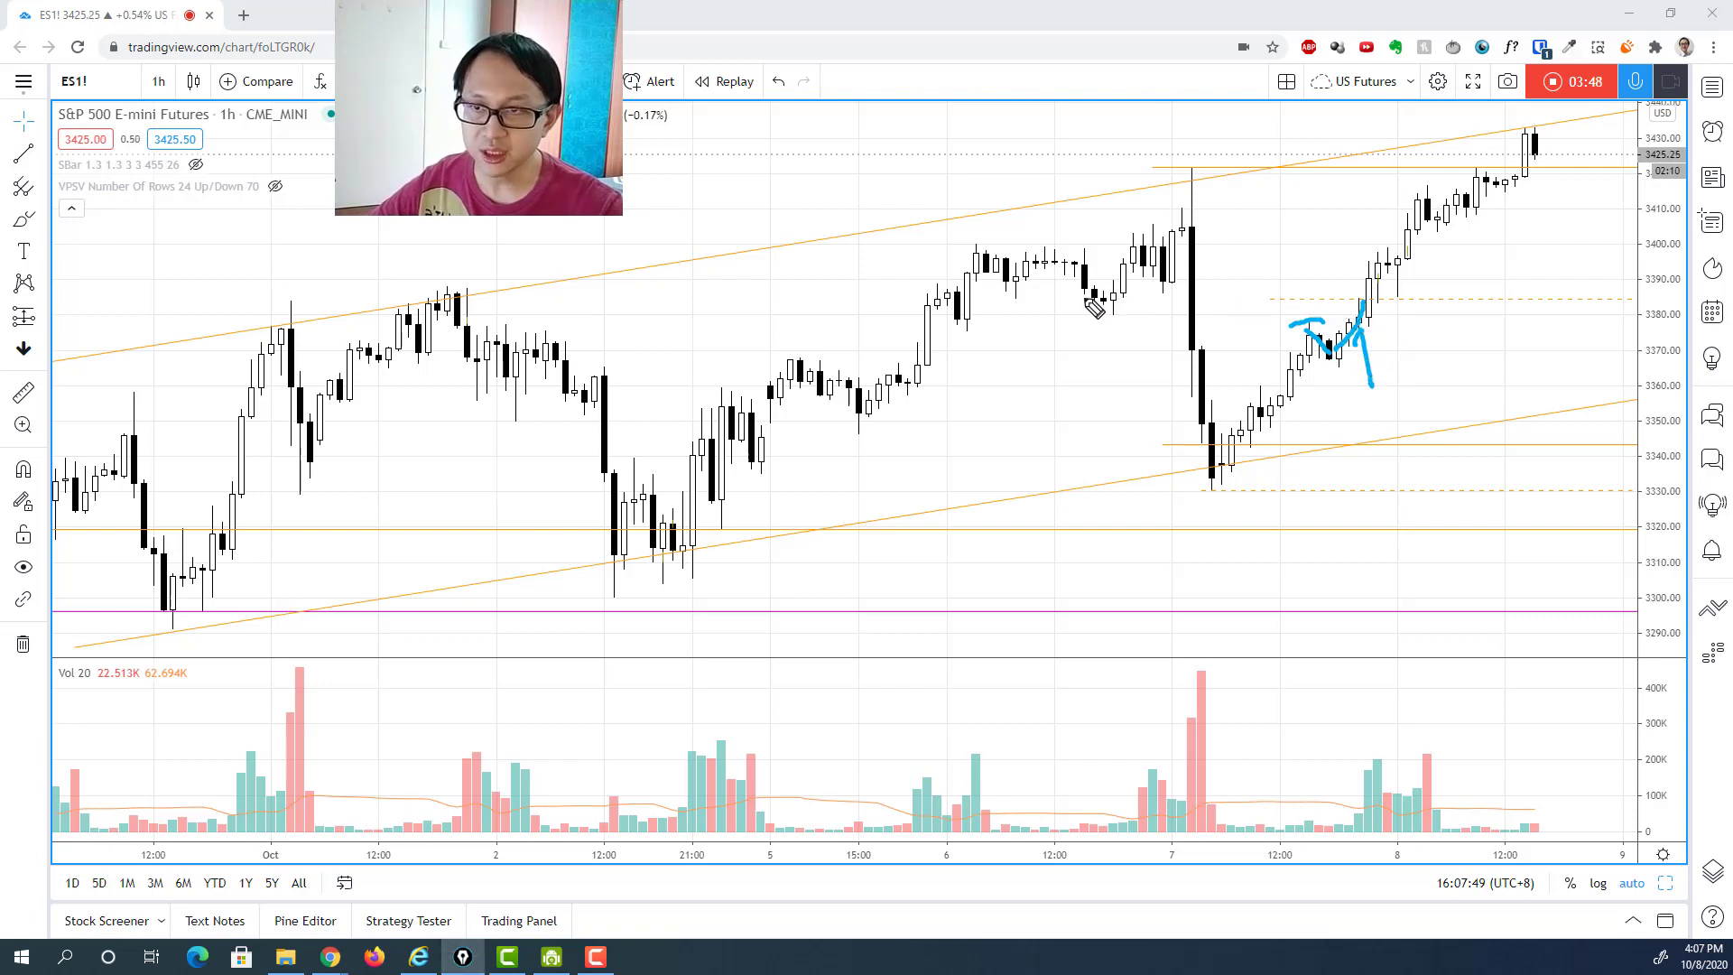
left_click_drag(979, 298, 1654, 301)
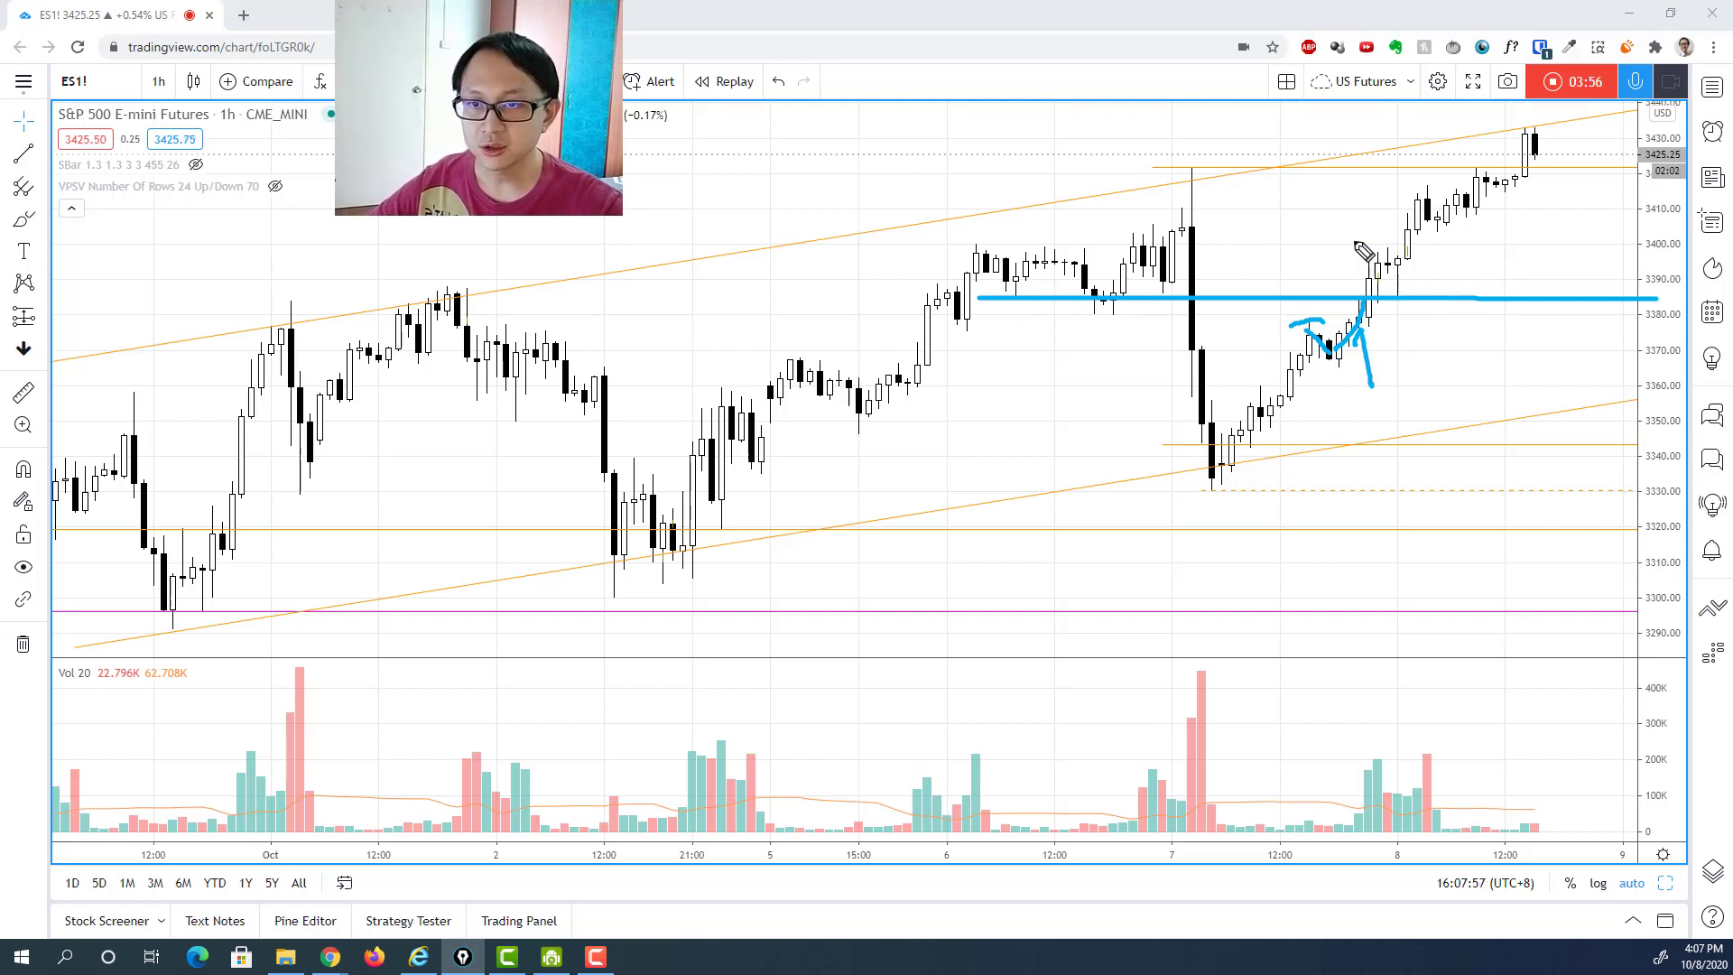
mouse_move(1341, 217)
left_mouse_down()
mouse_move(1398, 357)
mouse_move(1390, 305)
mouse_move(1420, 336)
mouse_move(1428, 305)
mouse_move(1426, 206)
left_mouse_up()
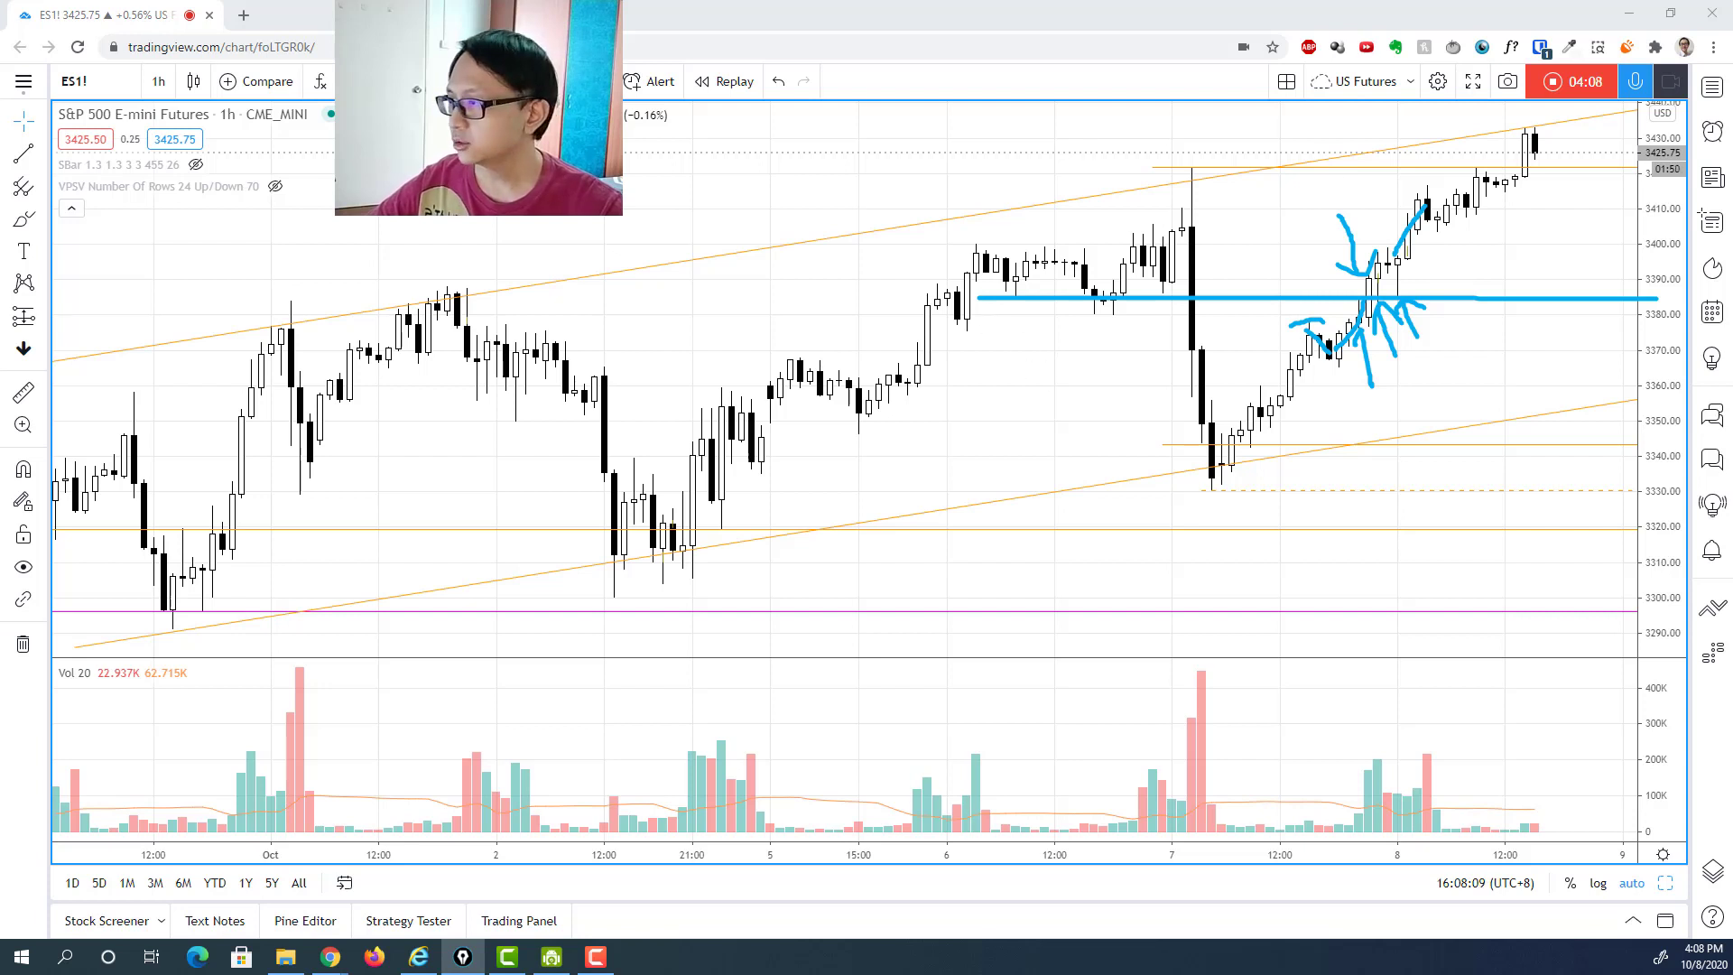
Erase the marks, outline the 8 October consolidation, add arrows at its breakout and the latest candles, and arc over the 7 October high.
key("e")
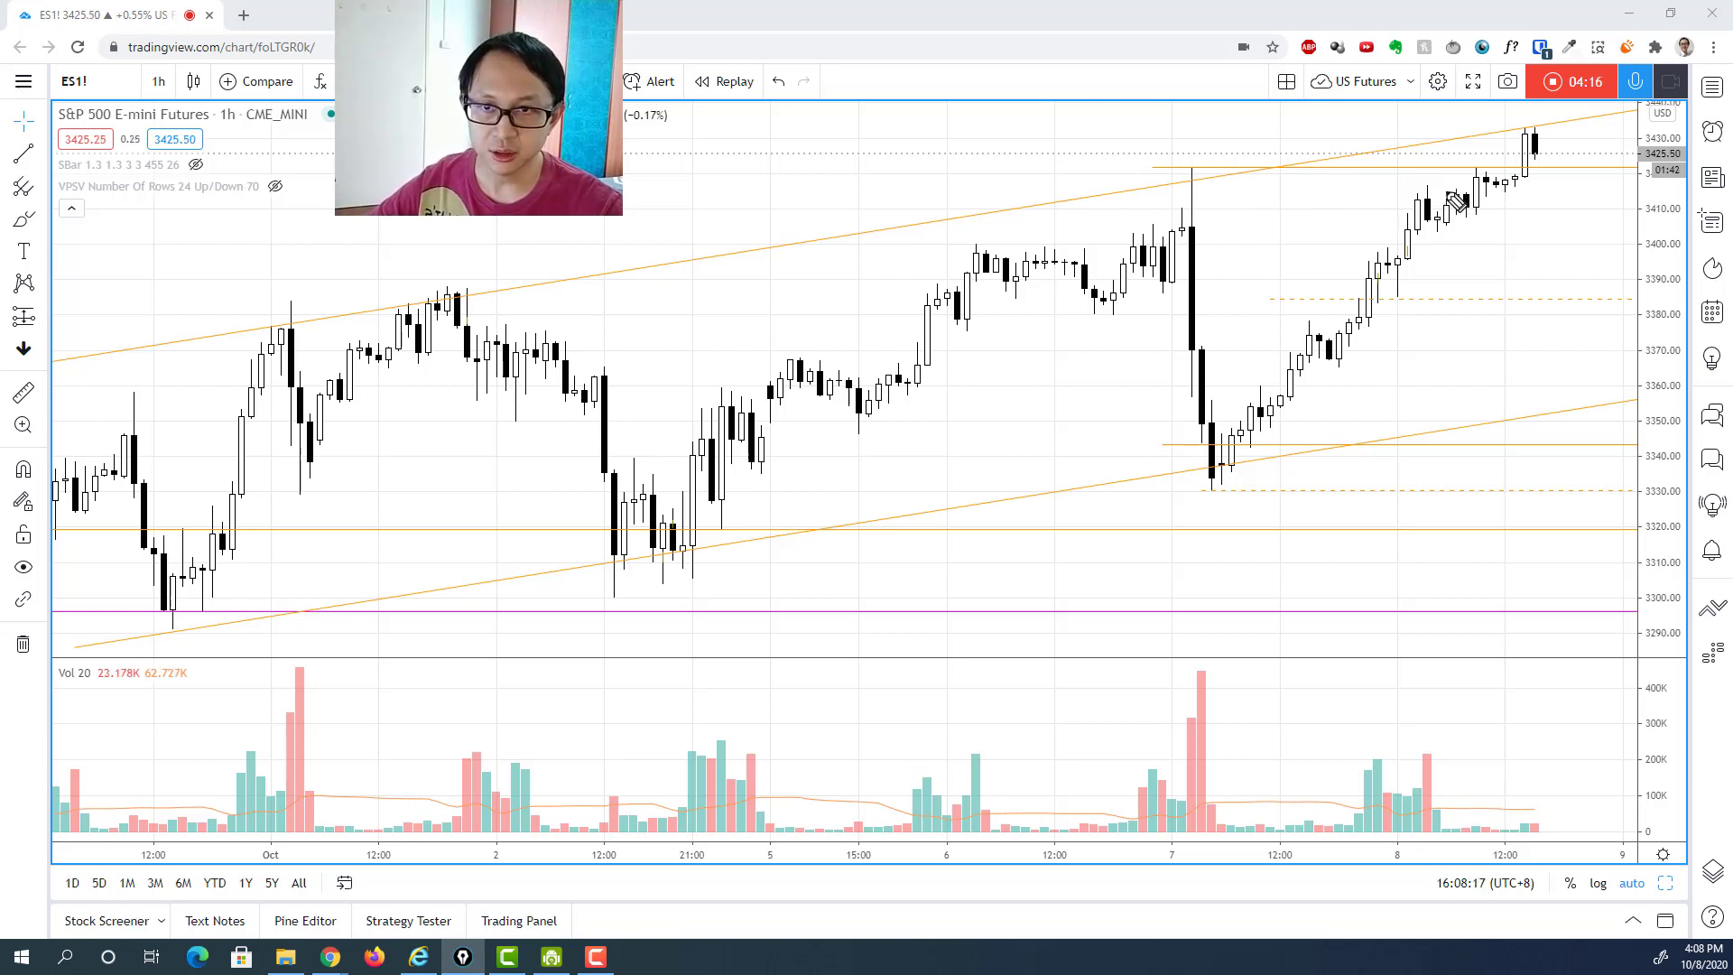
left_click_drag(1451, 190, 1517, 167)
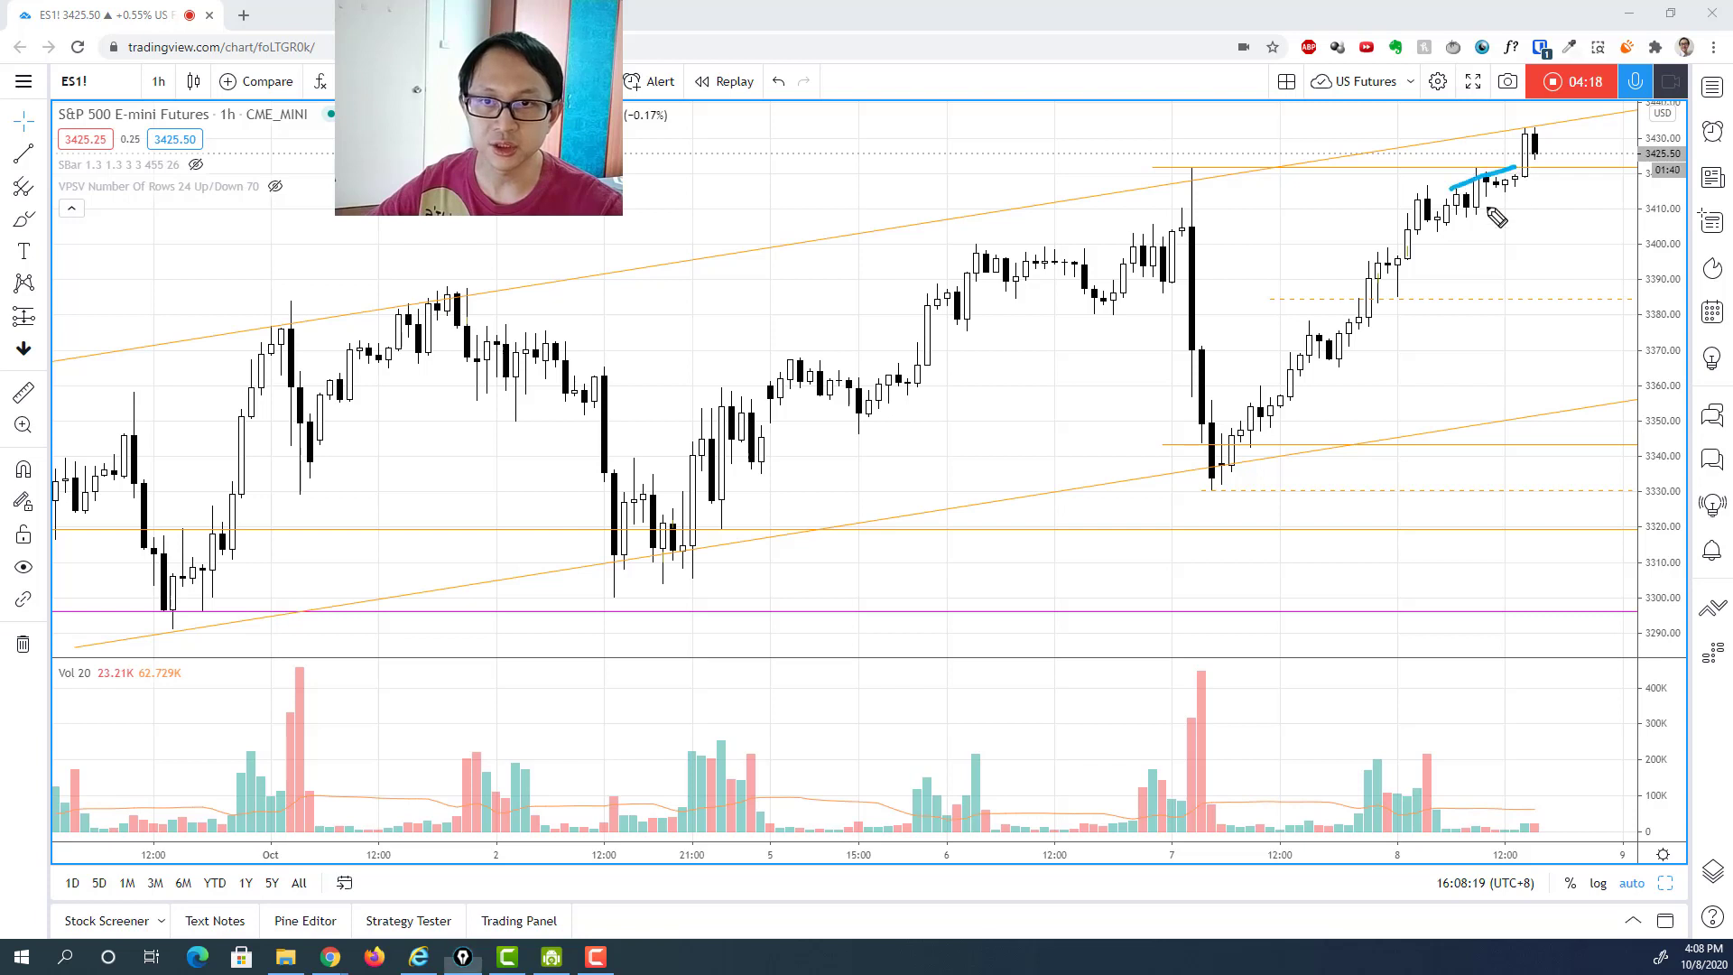
mouse_move(1454, 215)
left_mouse_down()
mouse_move(1492, 200)
mouse_move(1525, 256)
left_mouse_up()
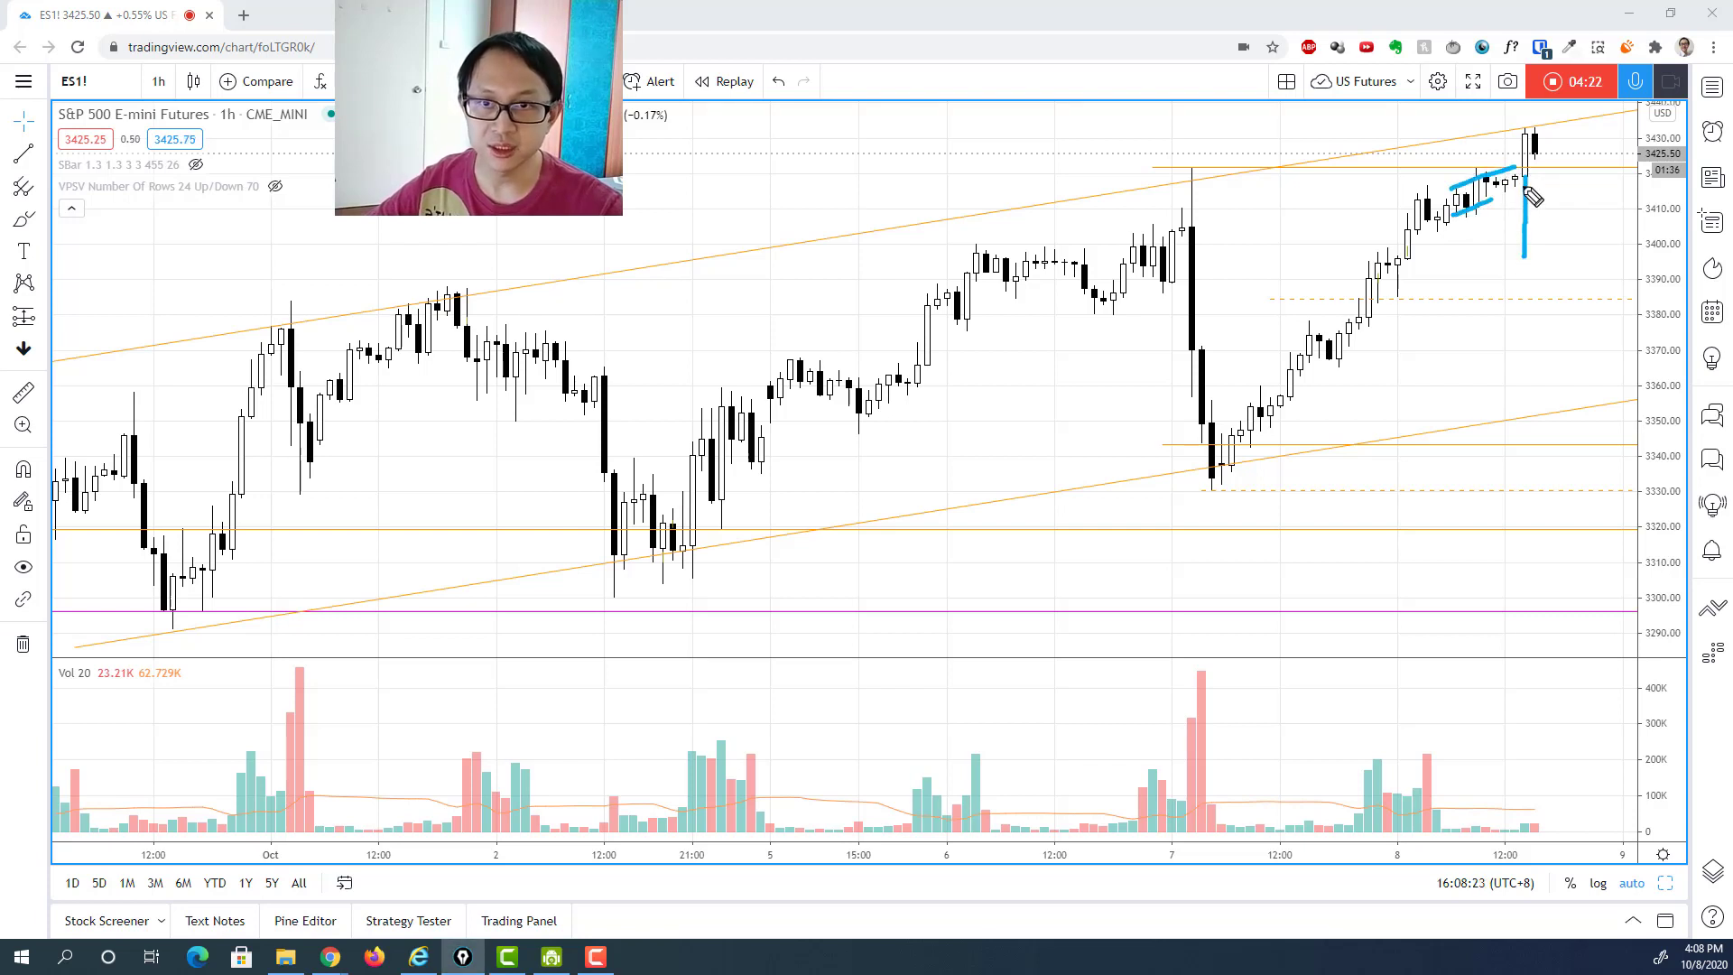
left_click_drag(1511, 189, 1548, 195)
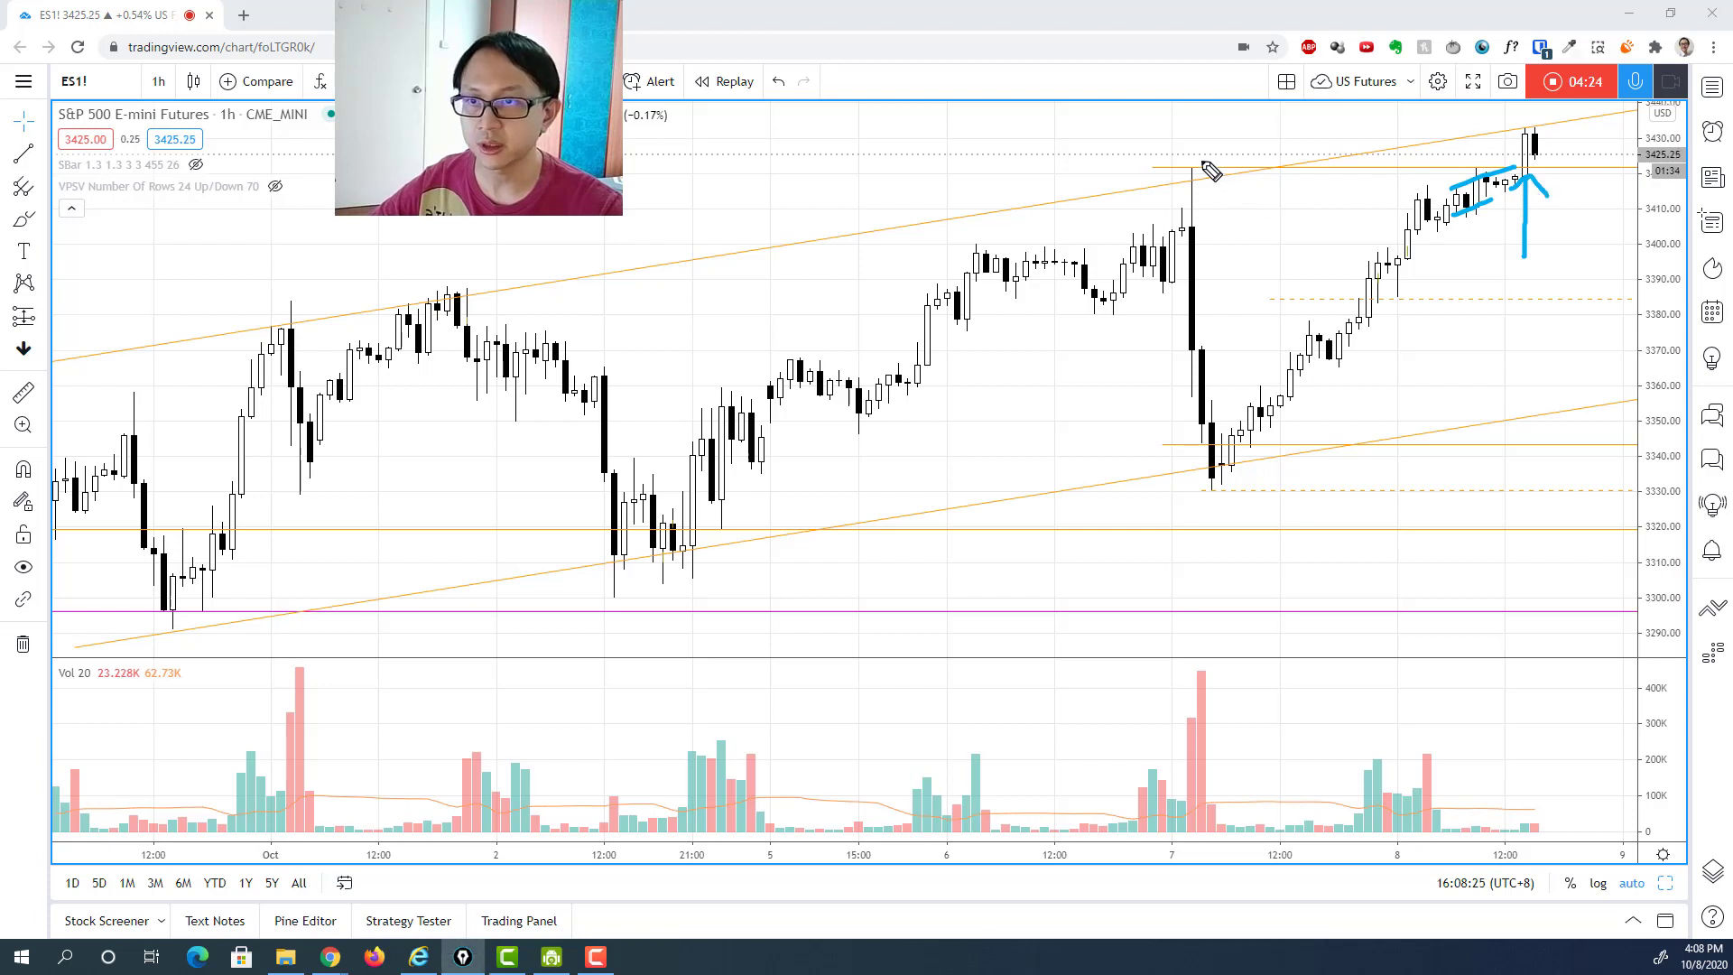
mouse_move(1165, 177)
left_mouse_down()
mouse_move(1215, 158)
mouse_move(1223, 185)
left_mouse_up()
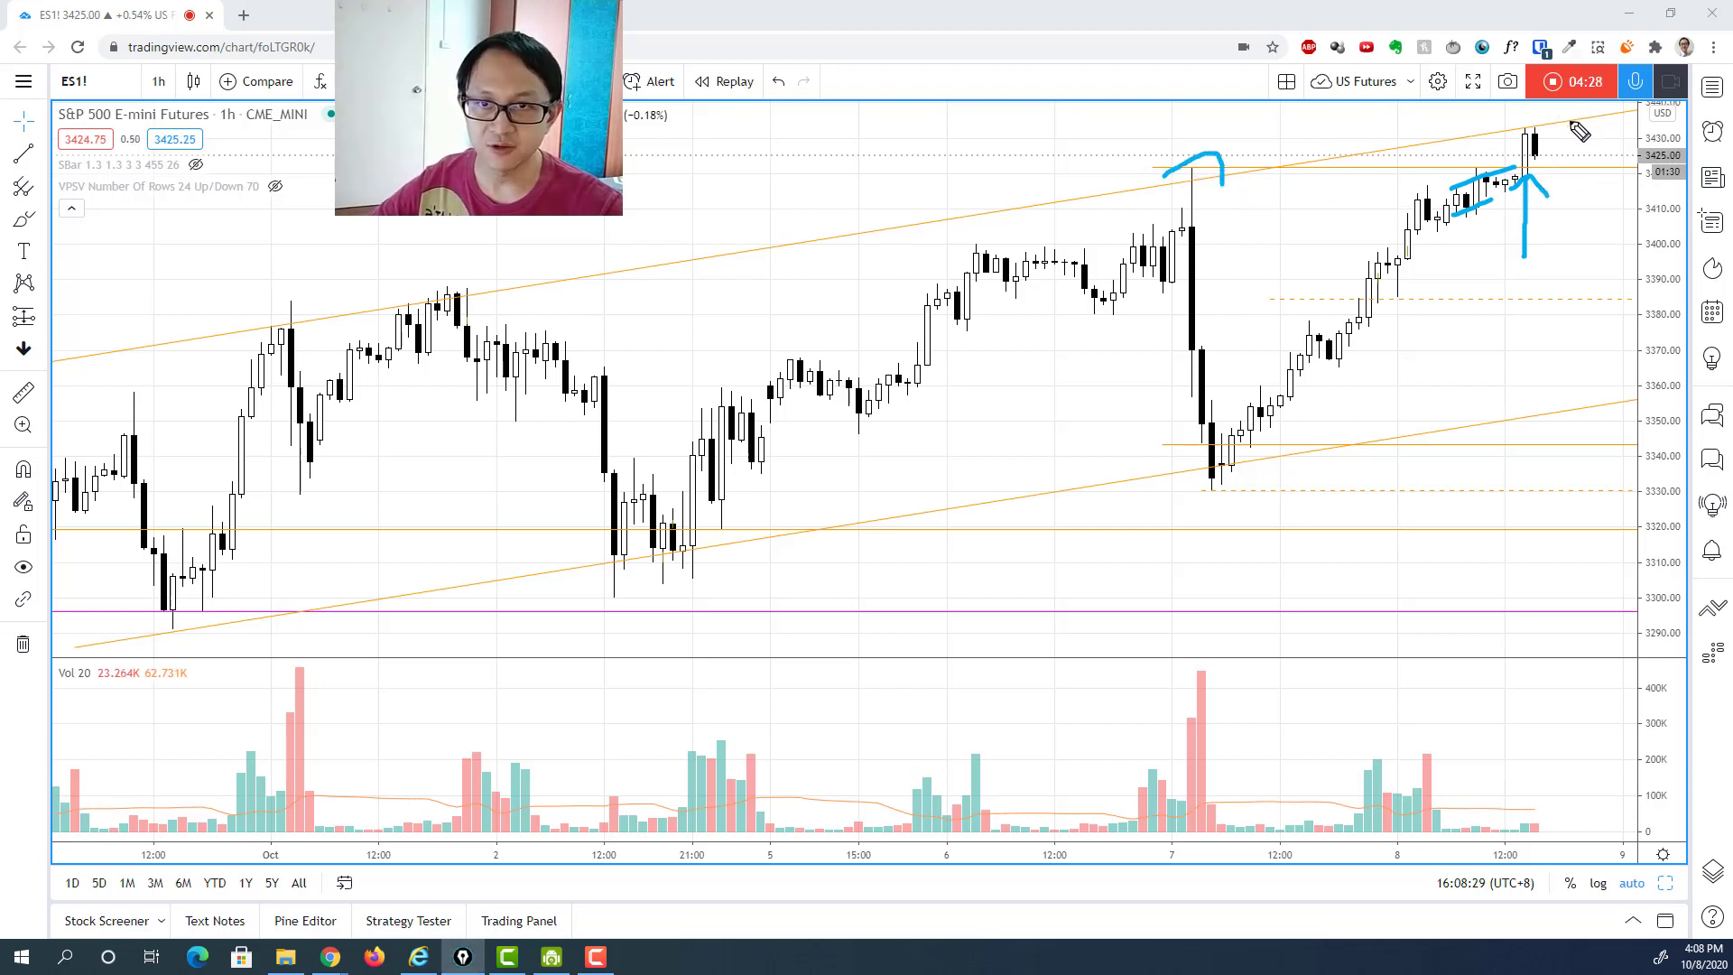
mouse_move(1576, 116)
left_mouse_down()
mouse_move(1547, 138)
mouse_move(1600, 141)
left_mouse_up()
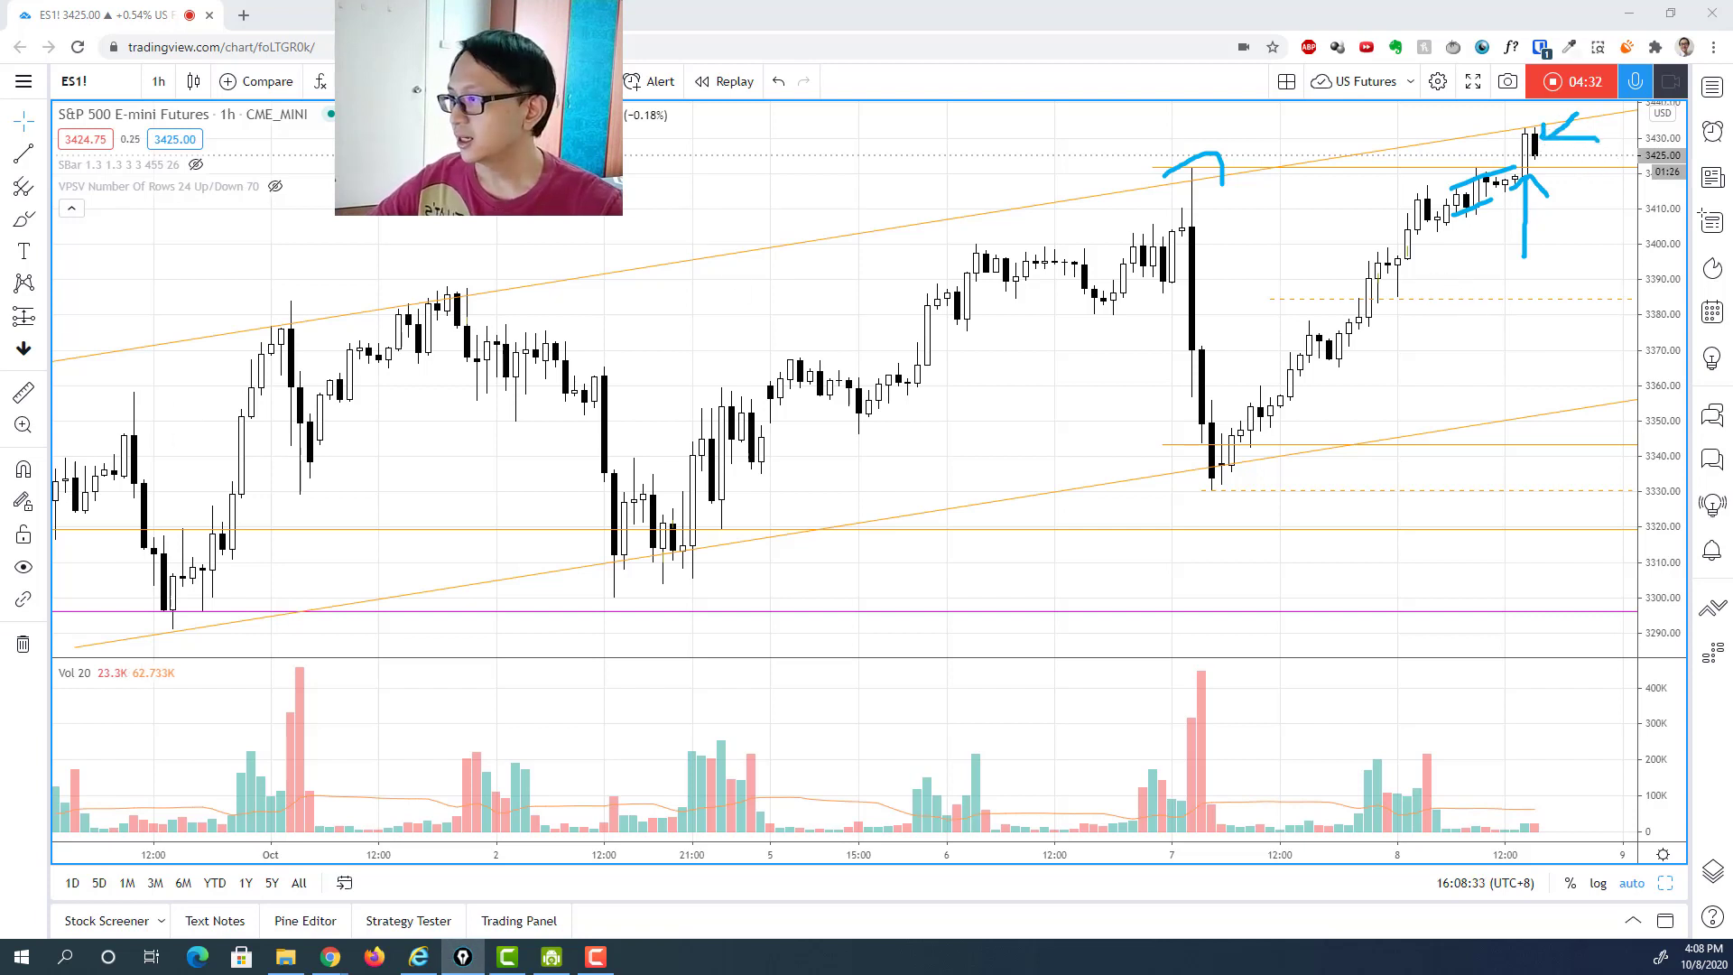
Switch the chart to the 3-minute timeframe and bring the 7 to 8 October advance into view.
left_click(159, 81)
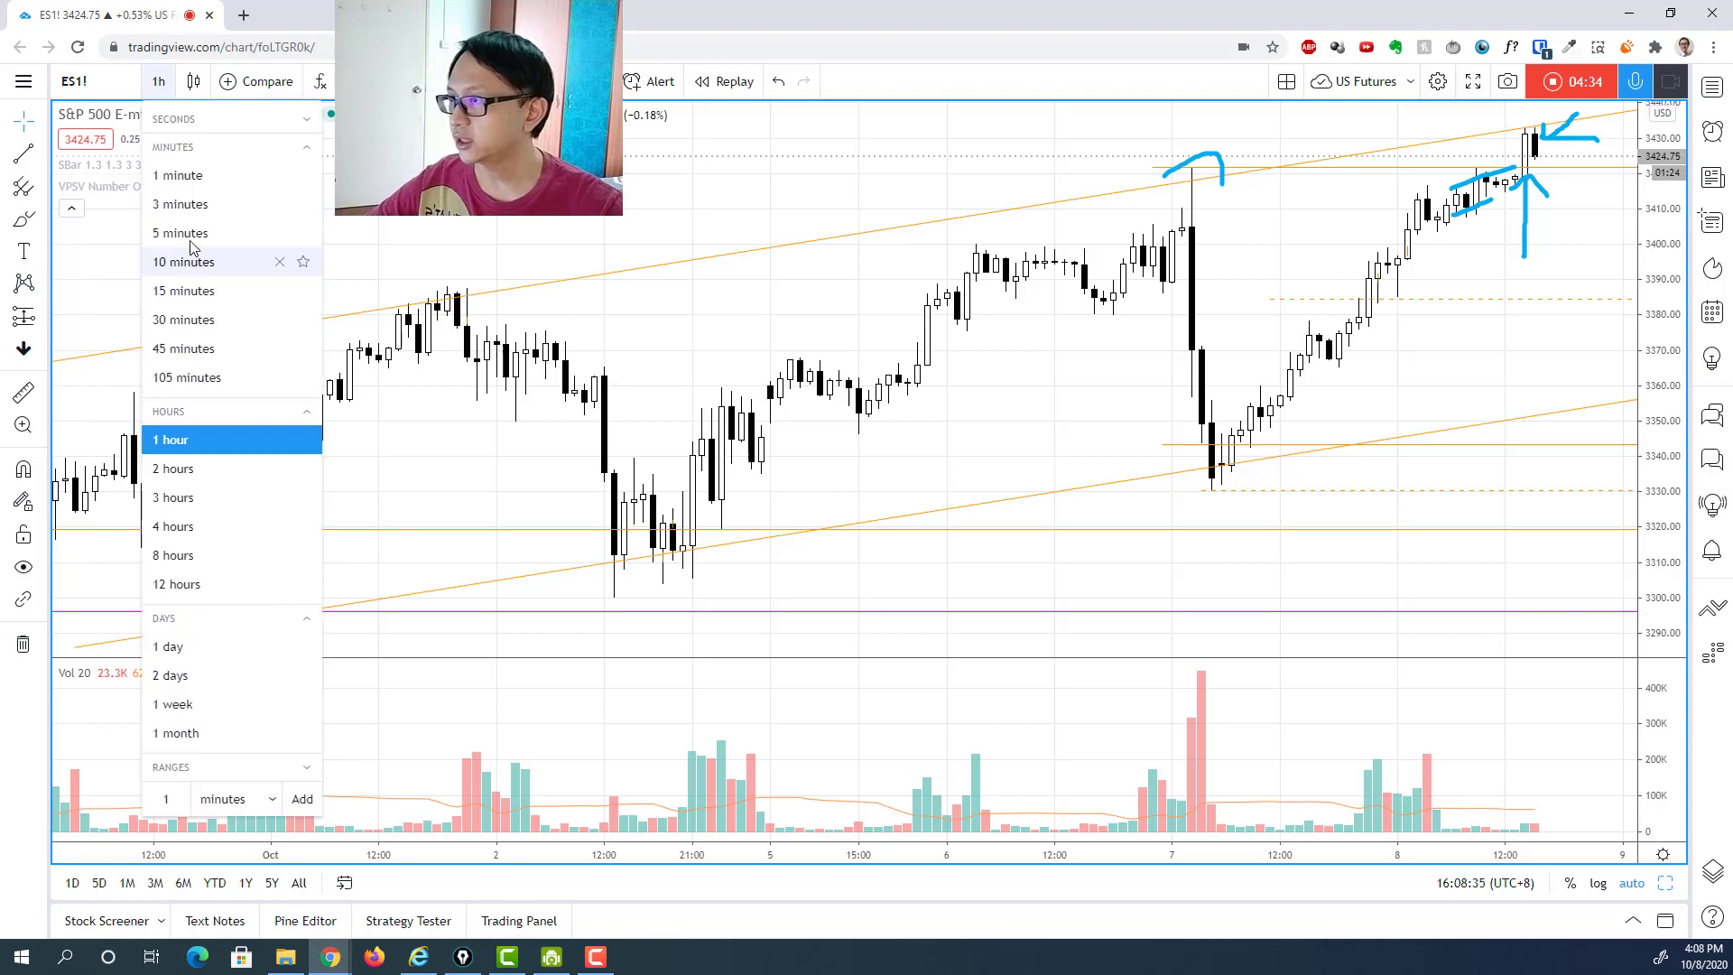
left_click(193, 206)
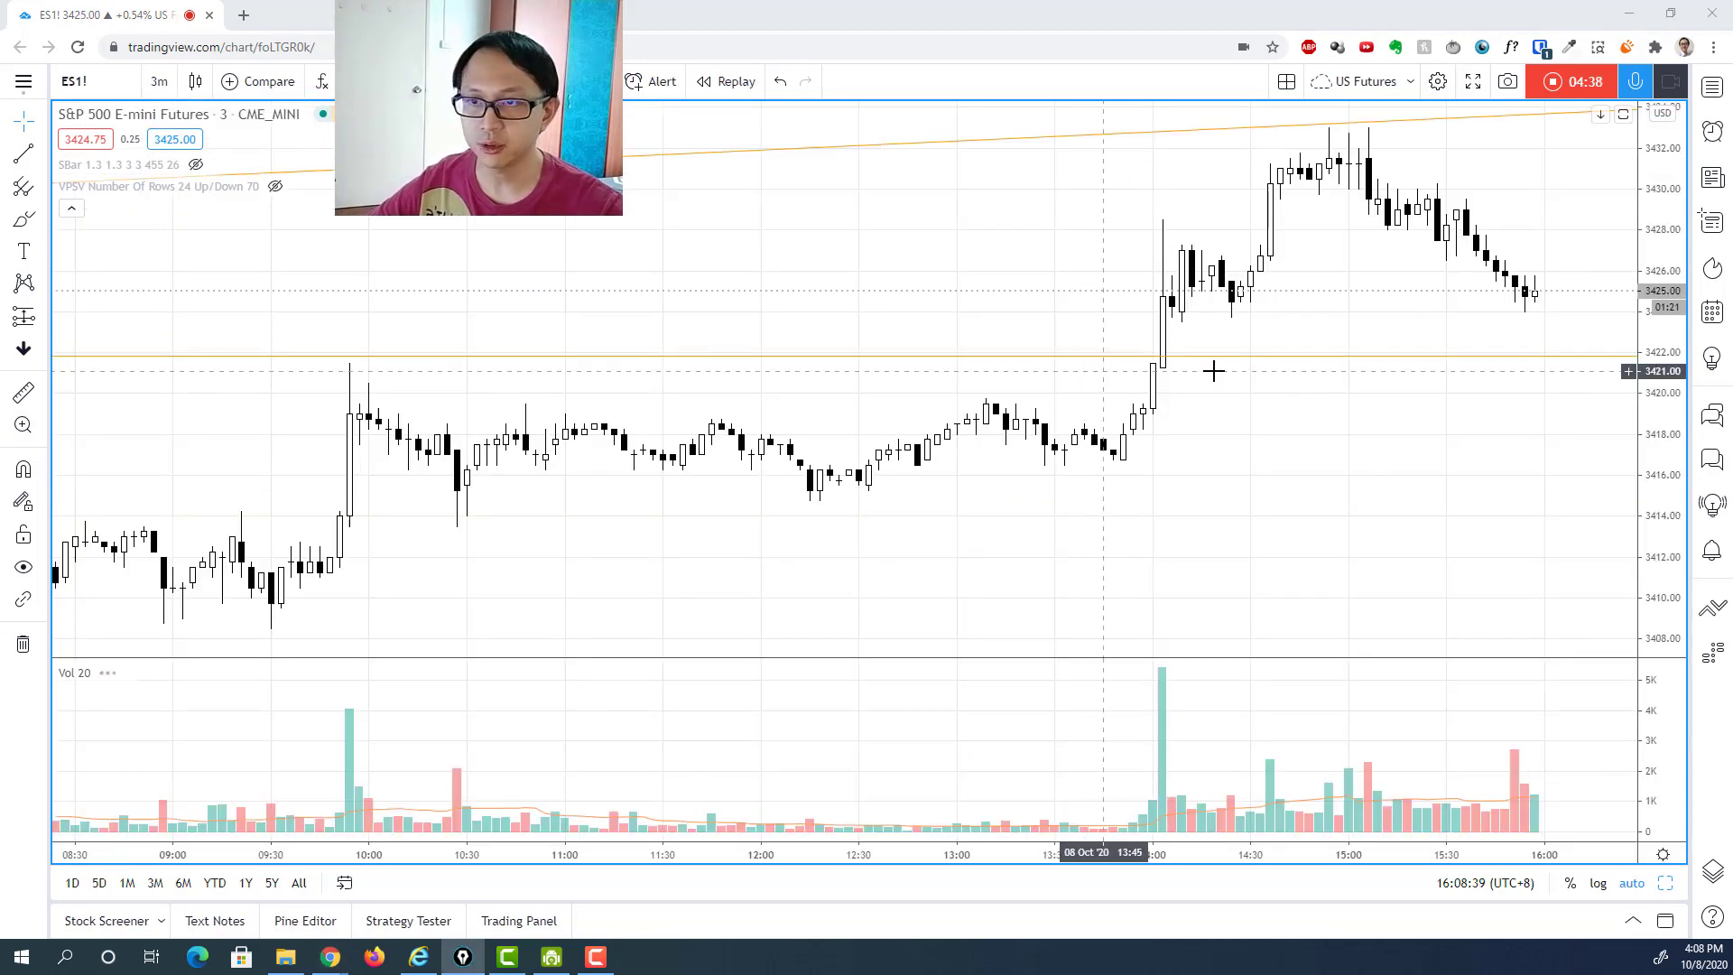
scroll(1410, 393, "down", 5)
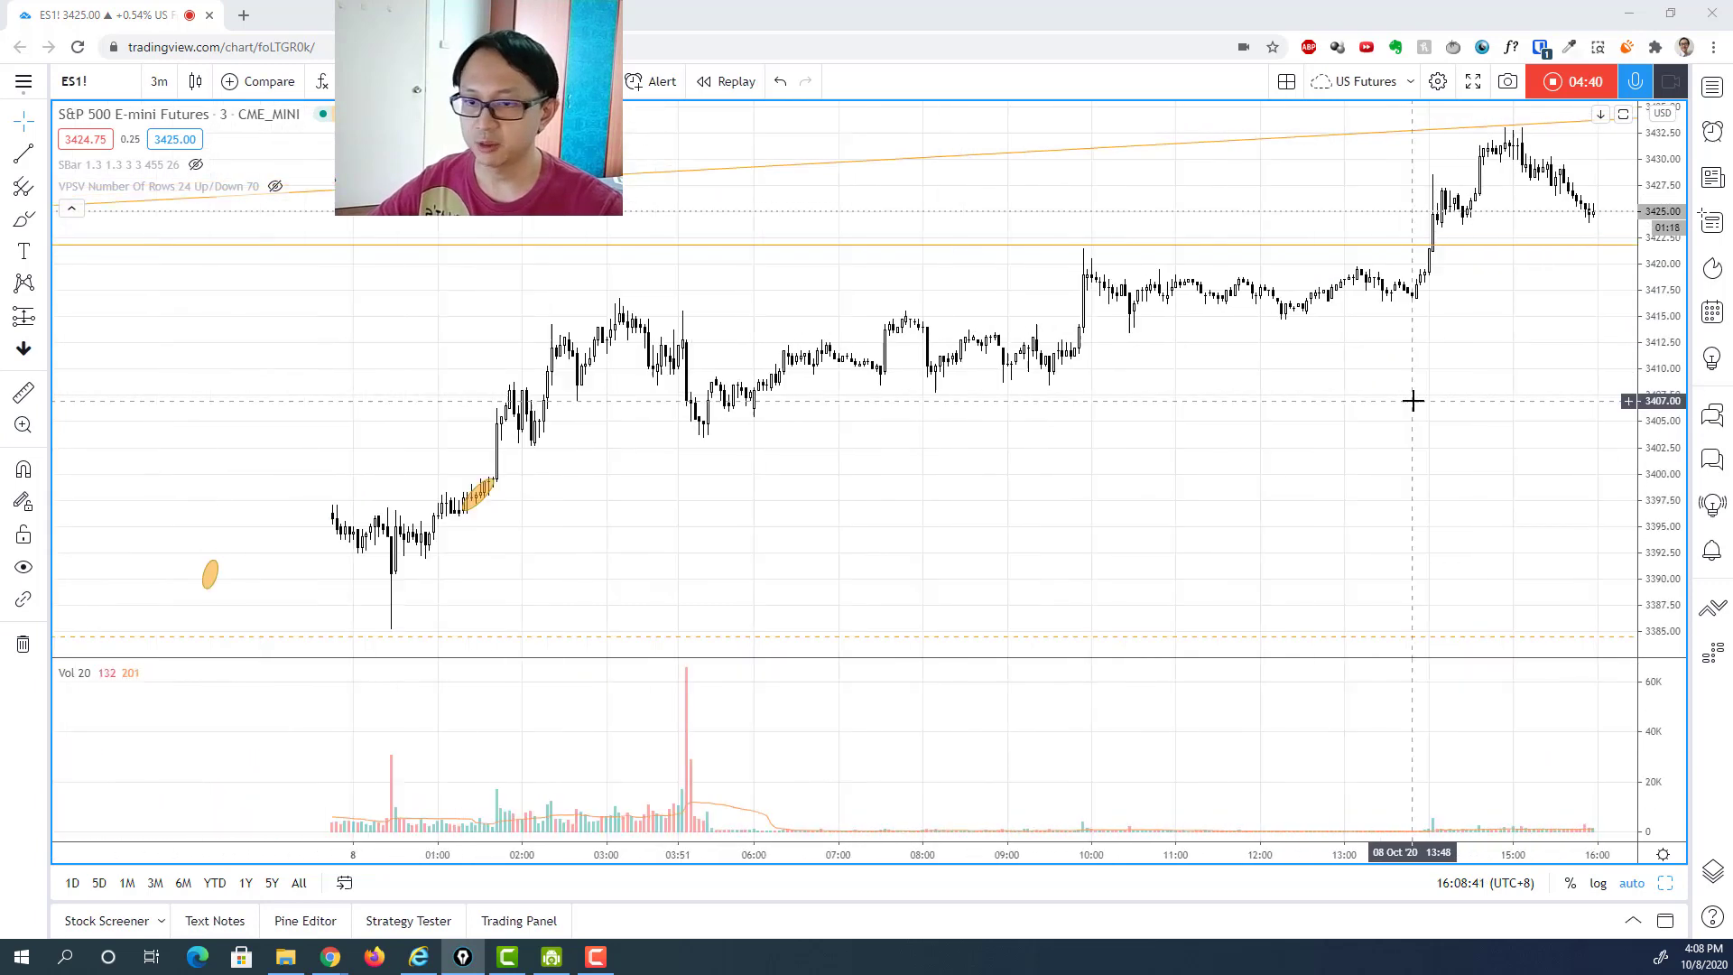
scroll(1034, 417, "down", 5)
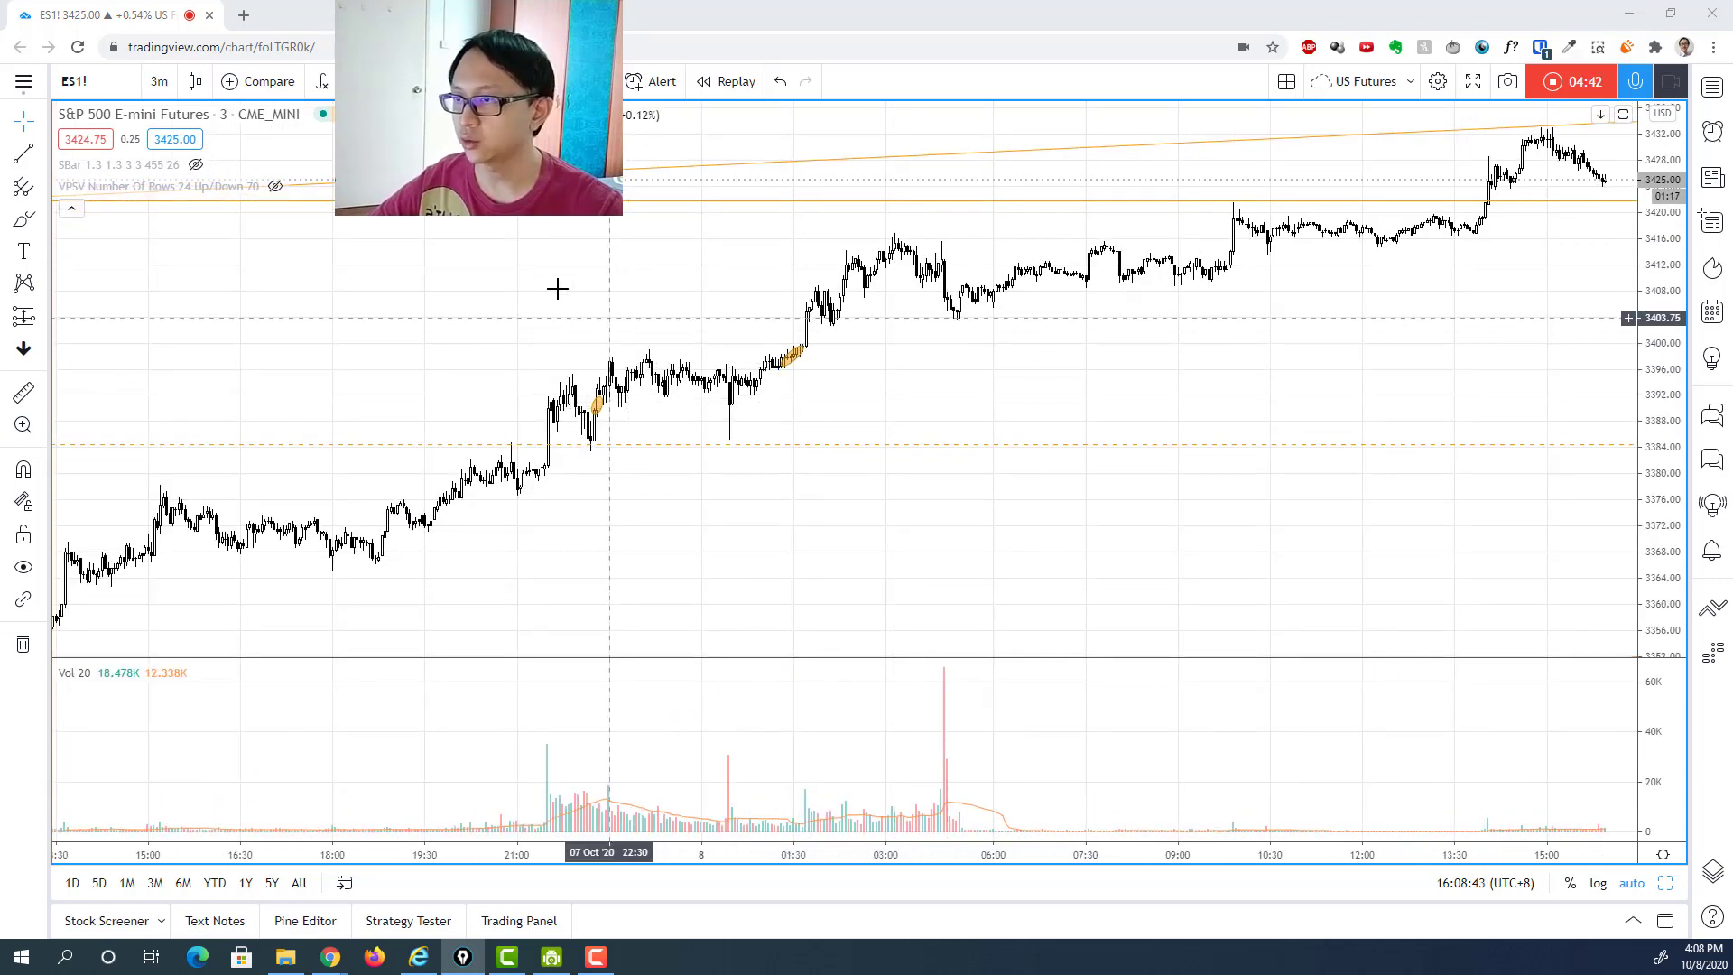
left_click_drag(766, 283, 1415, 271)
scroll(1381, 274, "up", 3)
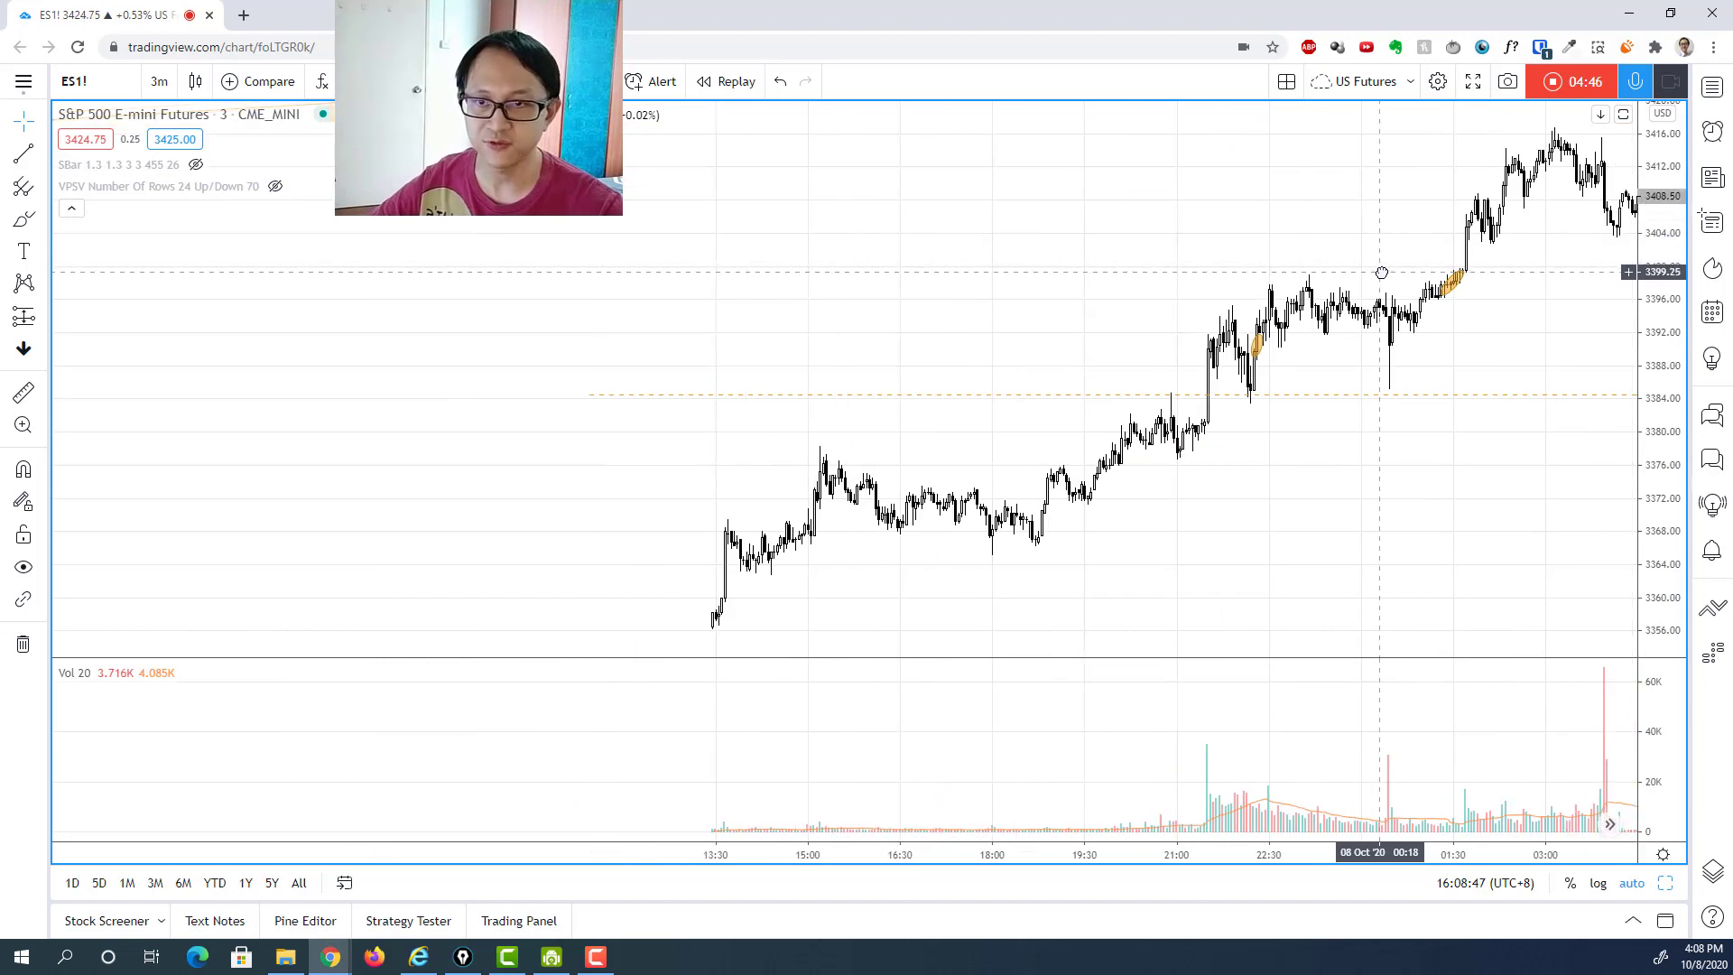
scroll(1374, 300, "up", 3)
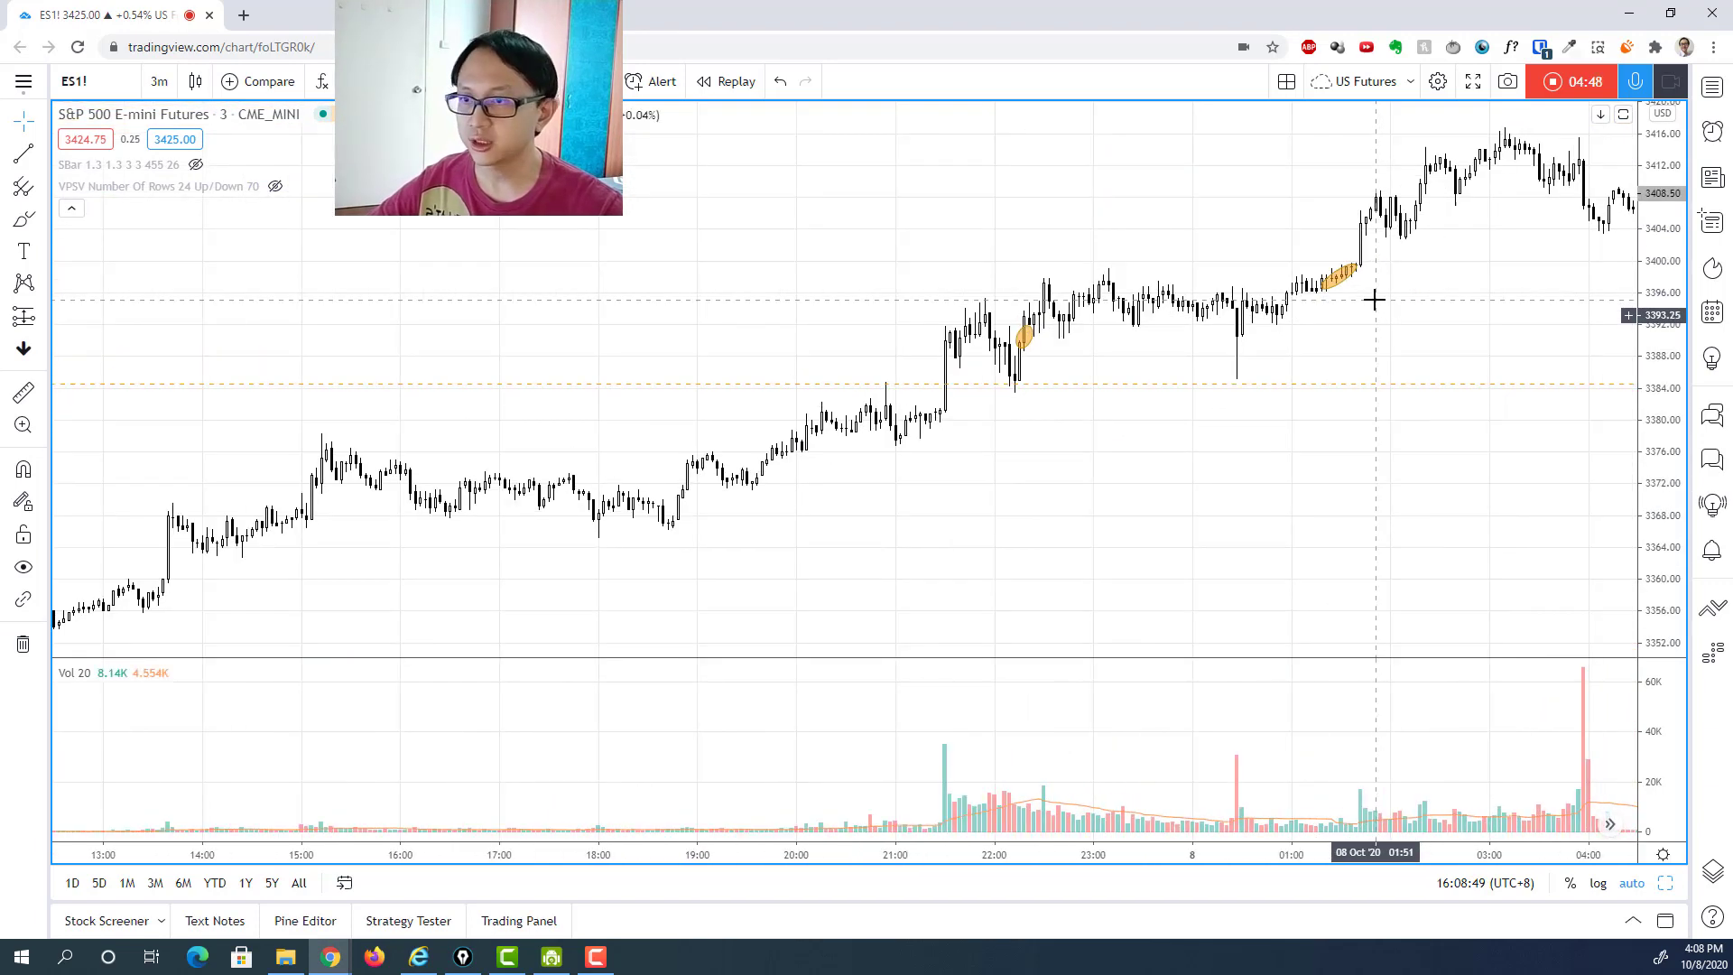
scroll(1246, 412, "up", 1)
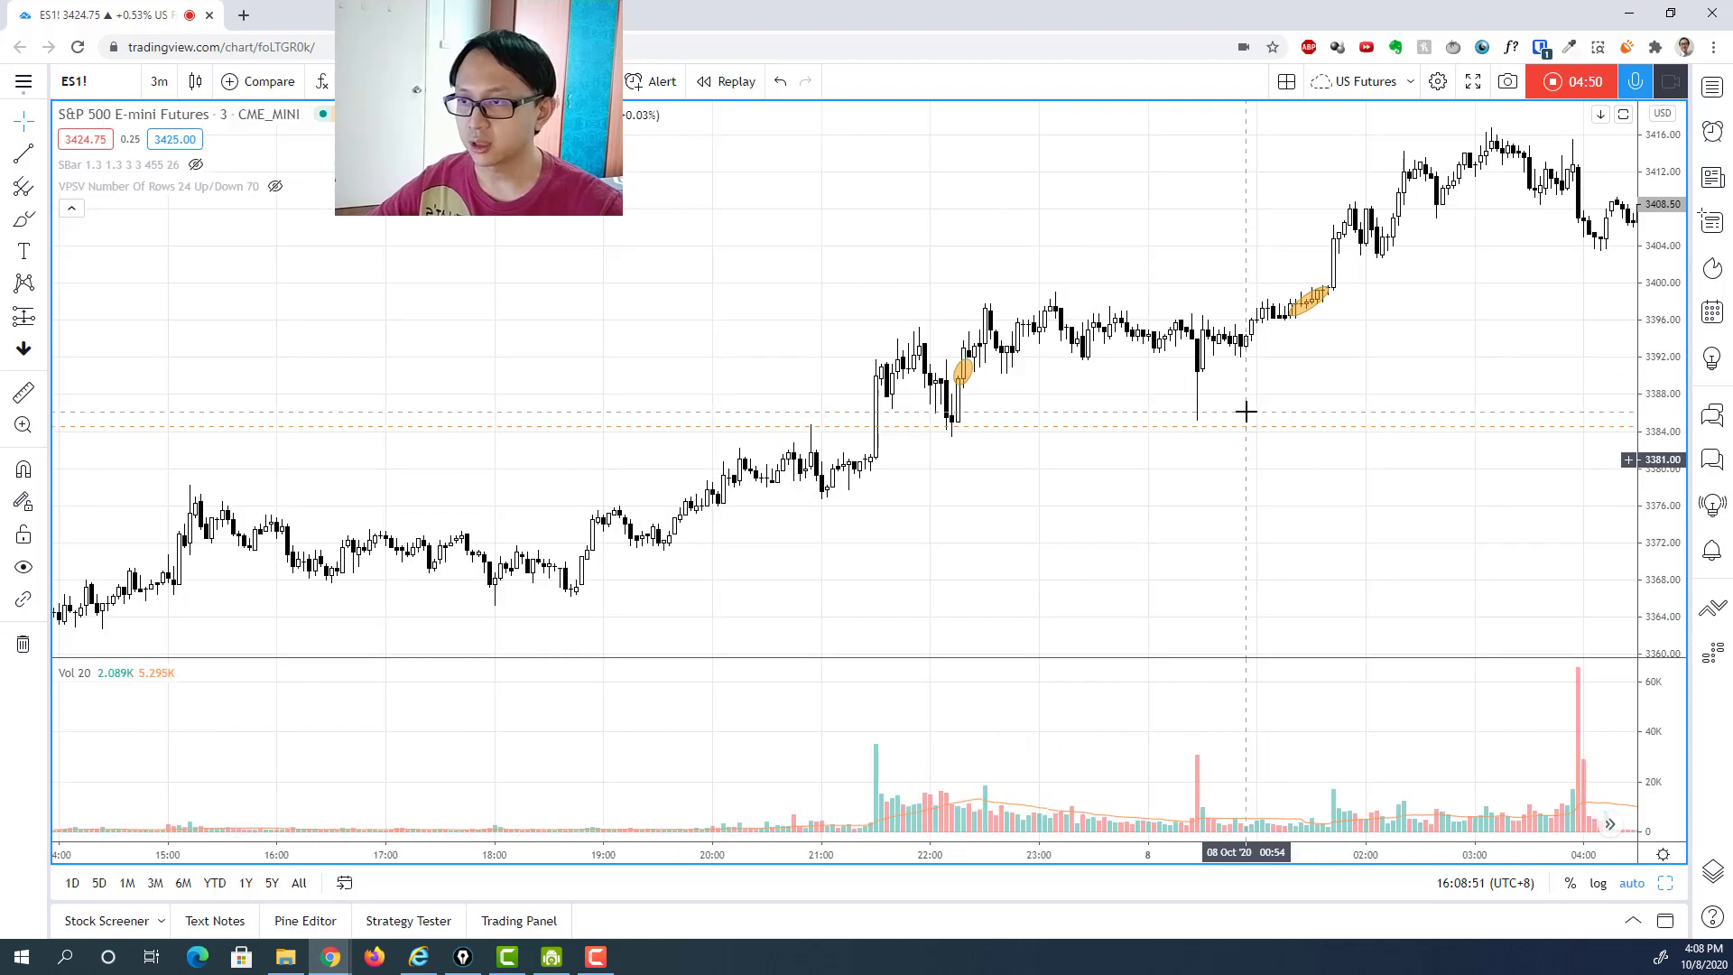
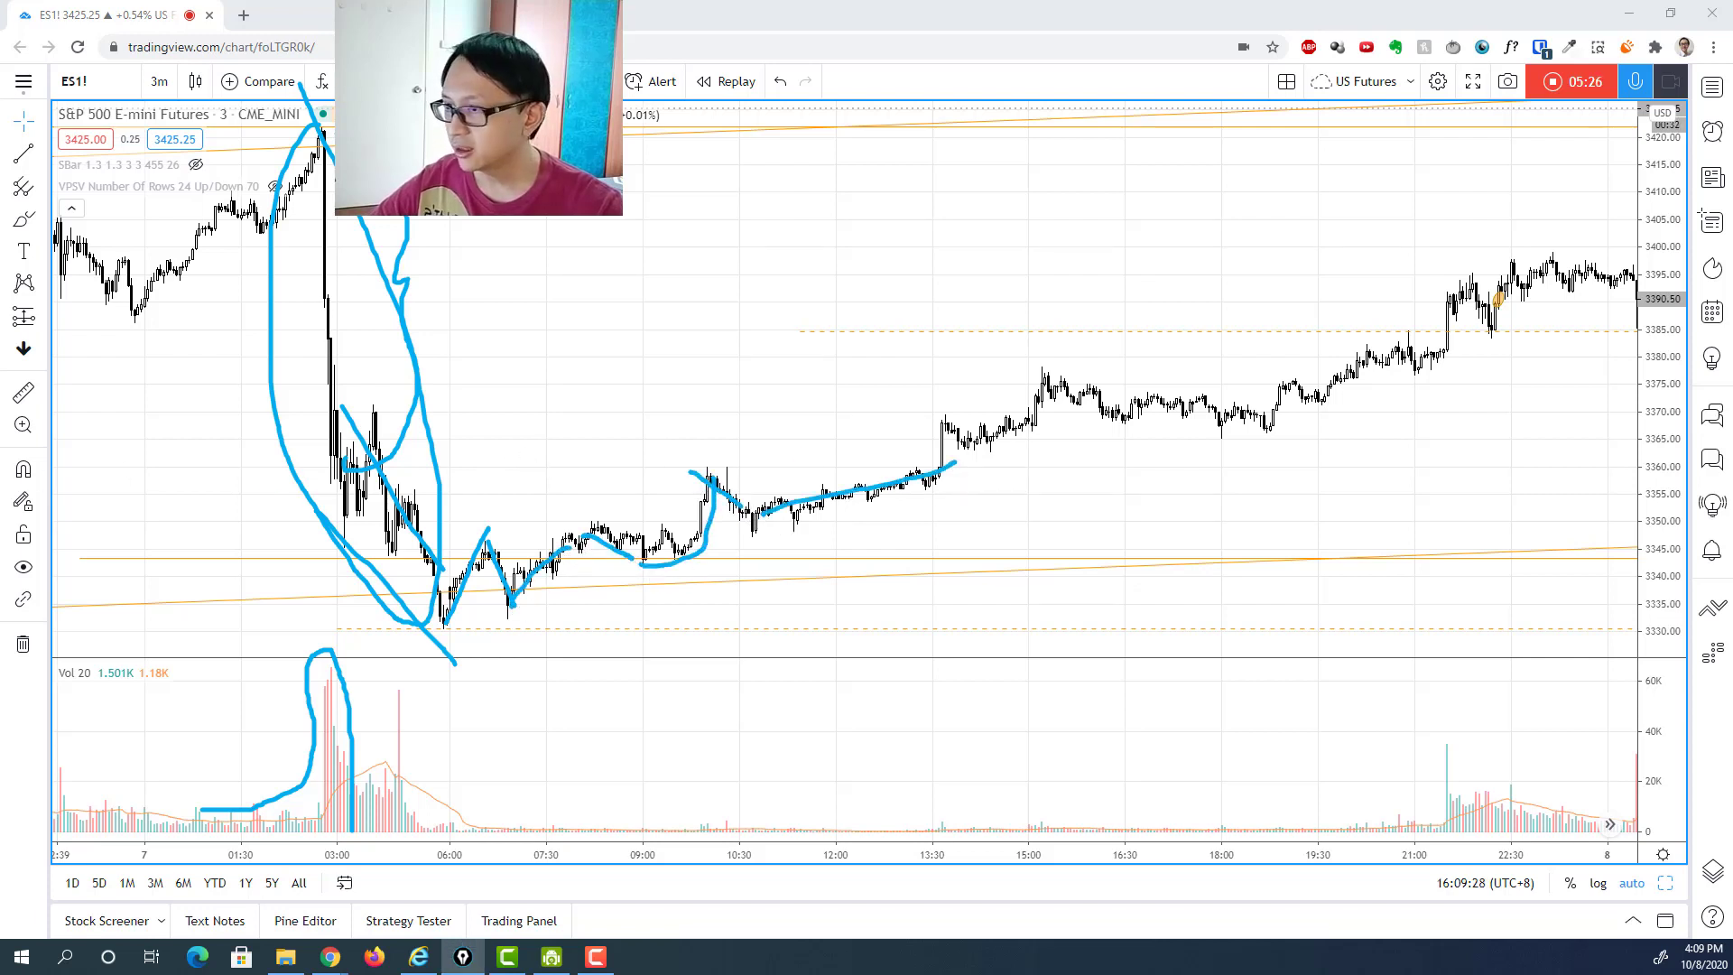
Clear the marks, draw a horizontal line at about 3368, and trace the rounded recovery and pullback after the 7 October low.
key("Escape")
left_click_drag(357, 419, 1074, 416)
mouse_move(336, 432)
left_mouse_down()
mouse_move(774, 561)
mouse_move(944, 438)
mouse_move(1042, 420)
mouse_move(1045, 374)
mouse_move(1133, 420)
left_mouse_up()
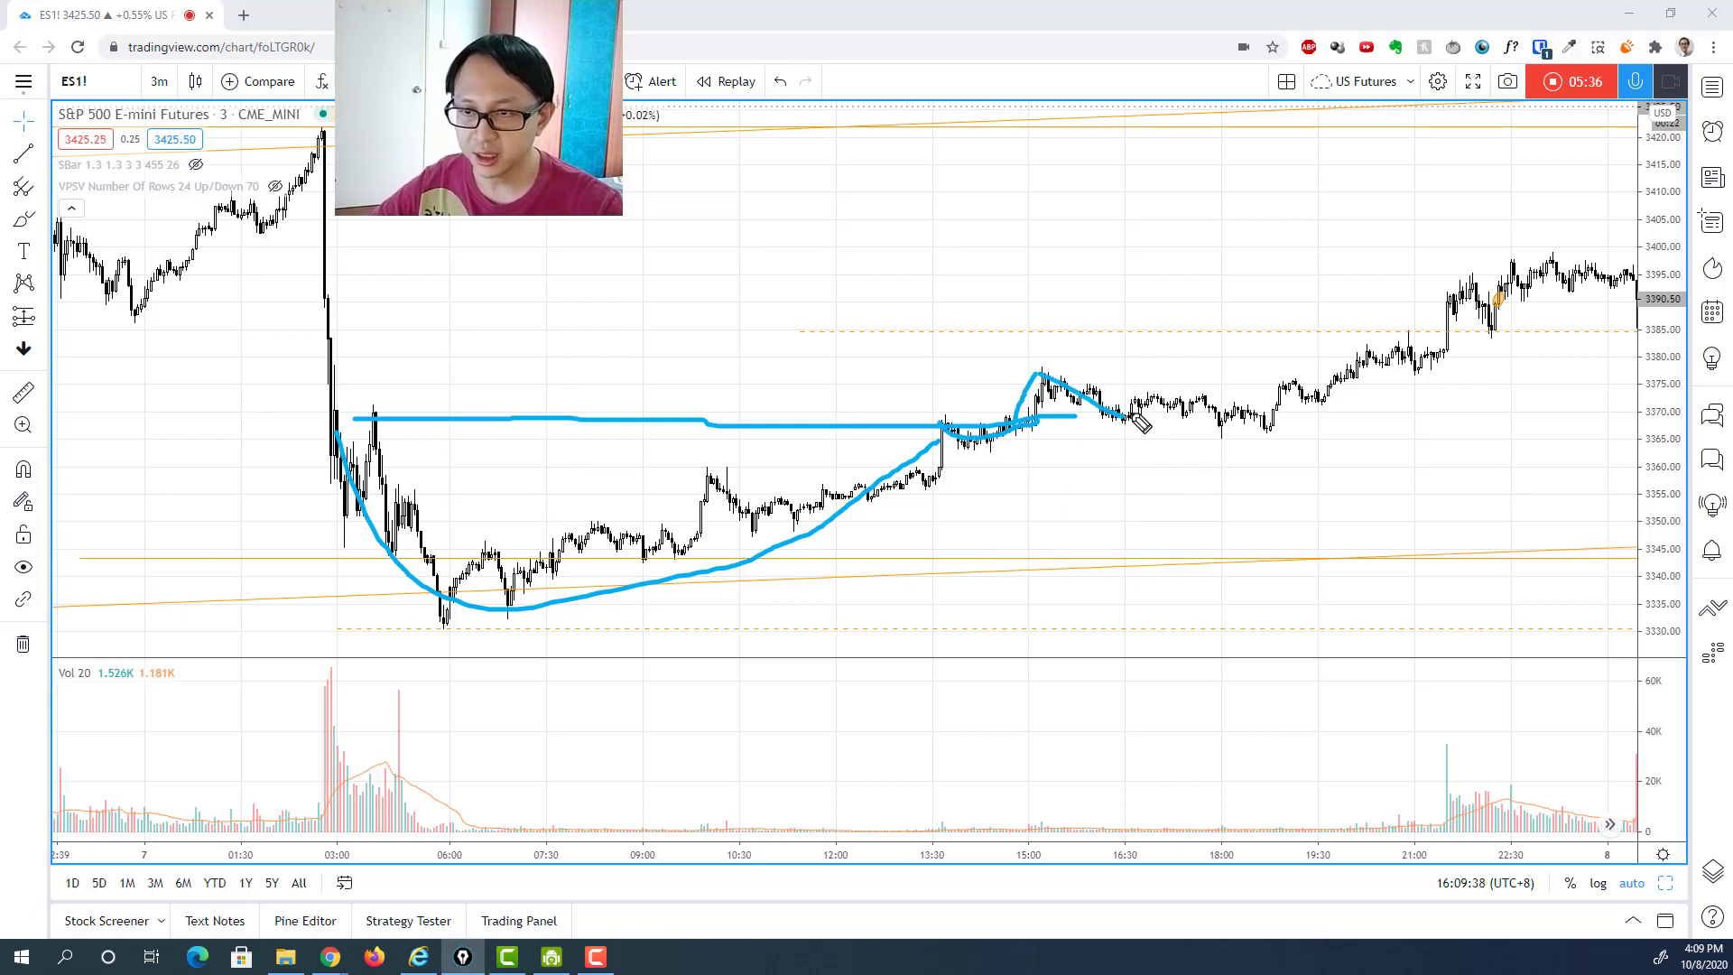
left_click_drag(1065, 368, 1300, 411)
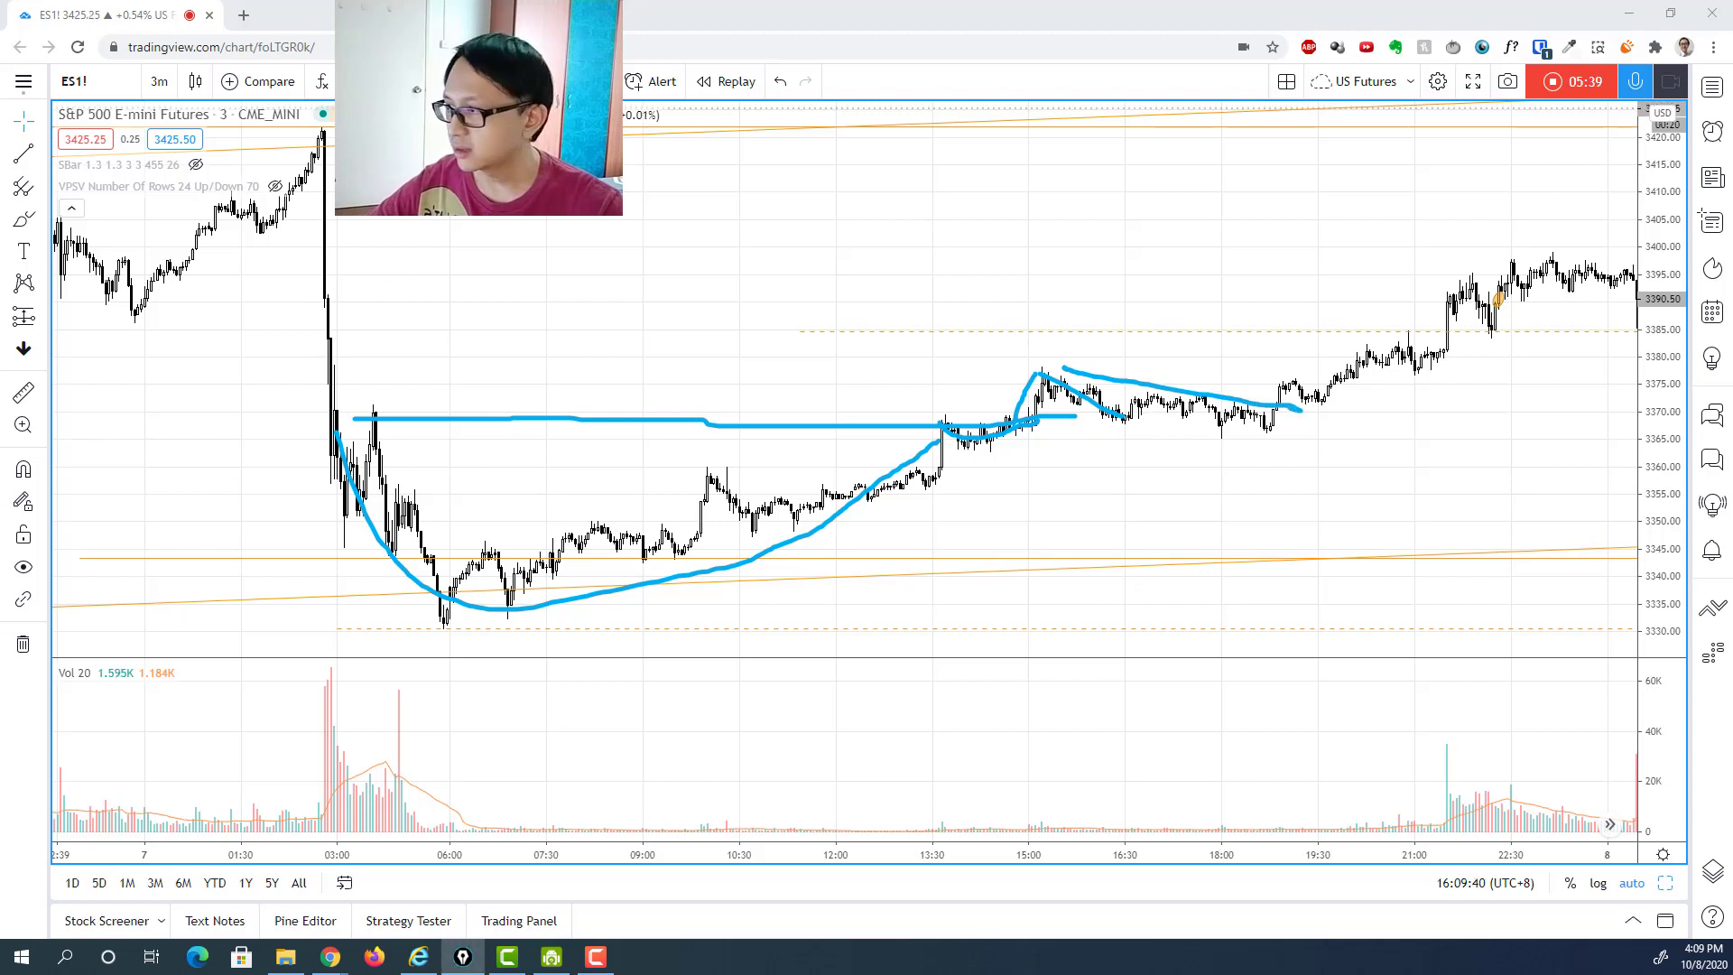
Erase the marks and draw lower and upper lines of a rising channel around the 7 October recovery.
key("e")
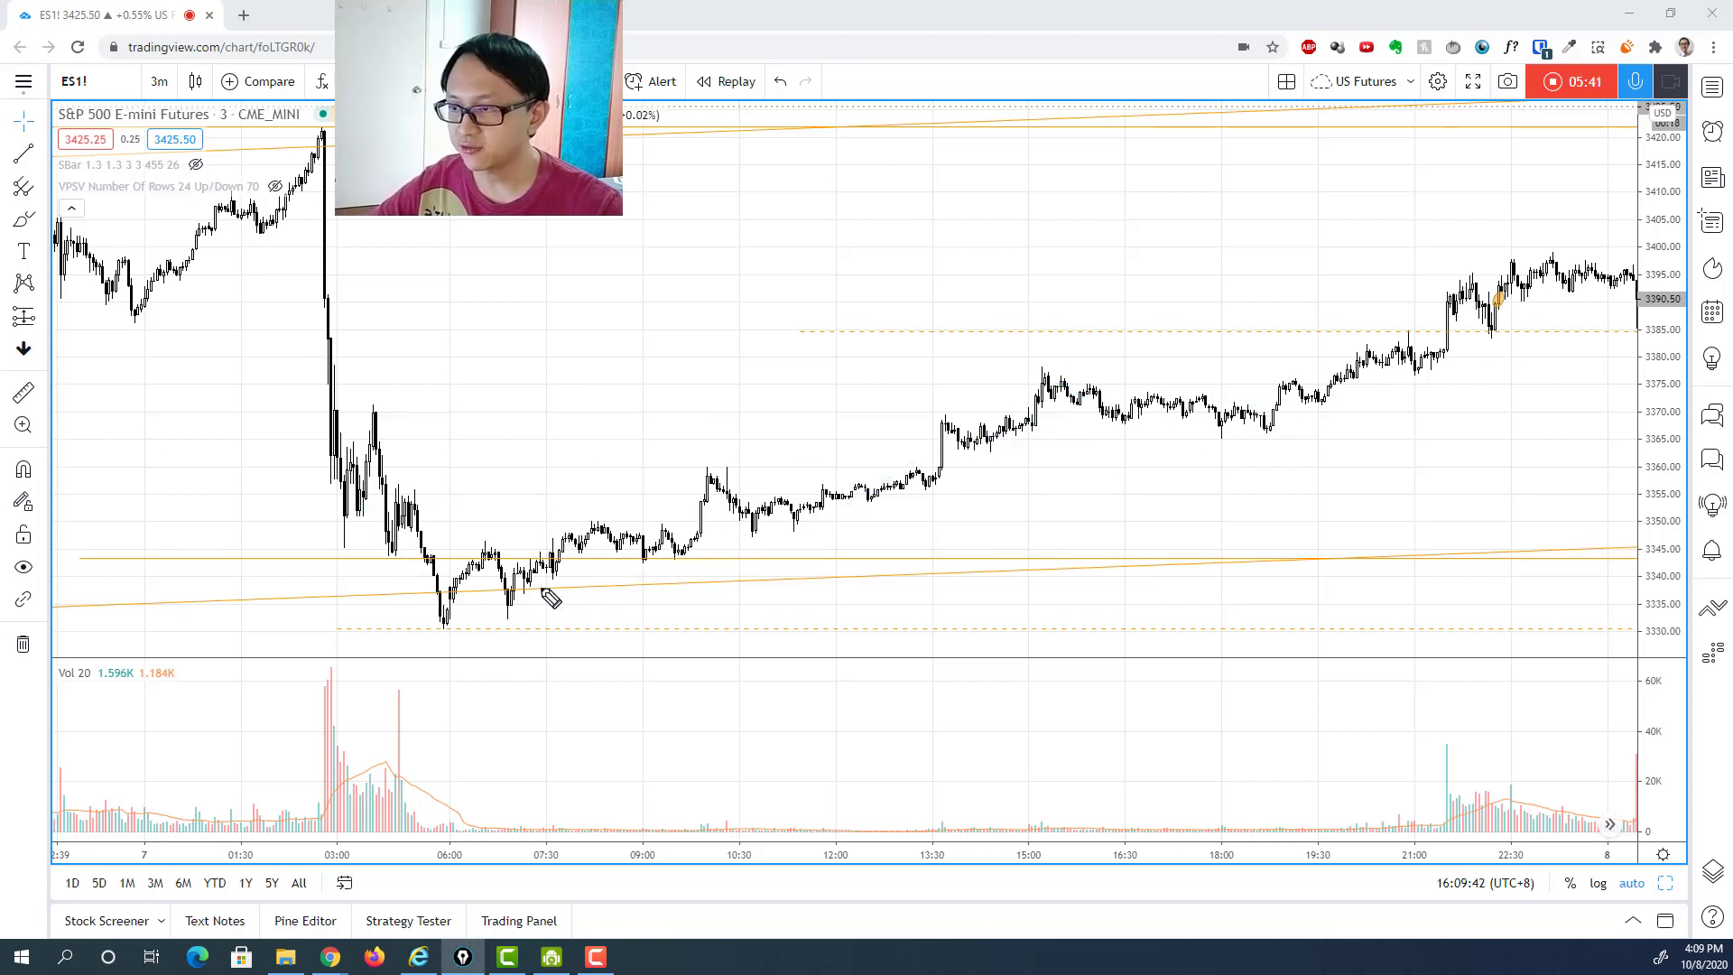
left_click_drag(517, 603, 542, 597)
mouse_move(664, 578)
left_mouse_down()
mouse_move(1572, 350)
mouse_move(1644, 310)
left_mouse_up()
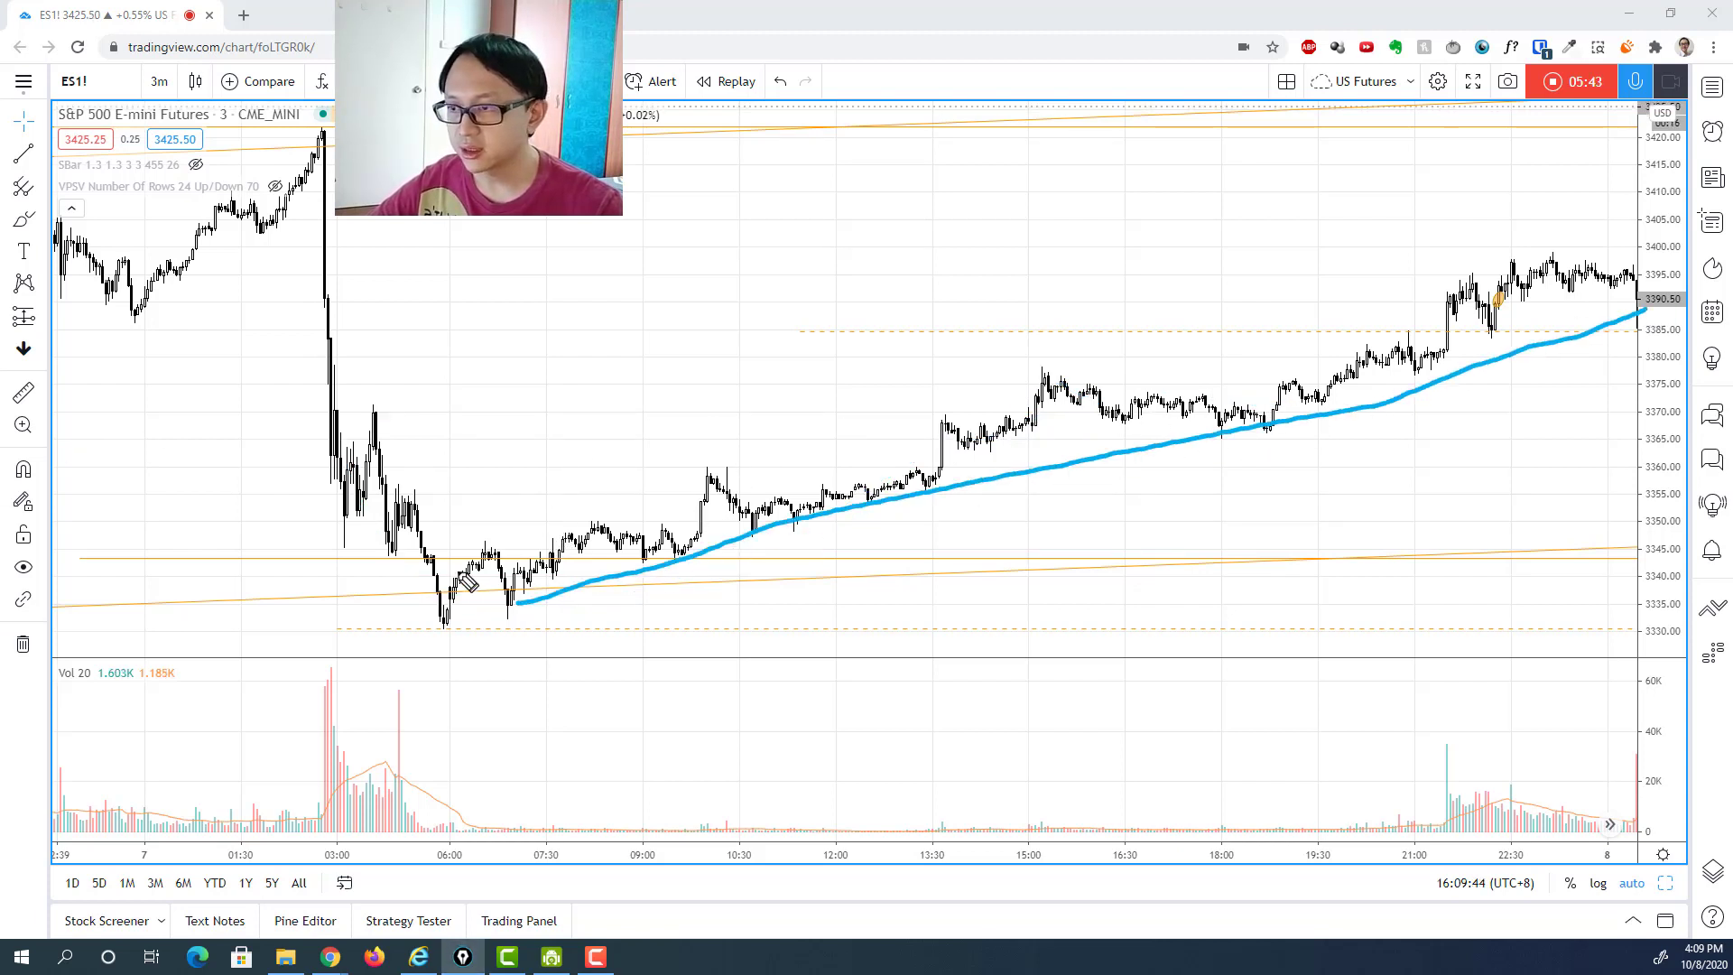
left_click(528, 513)
left_click_drag(667, 496, 1630, 243)
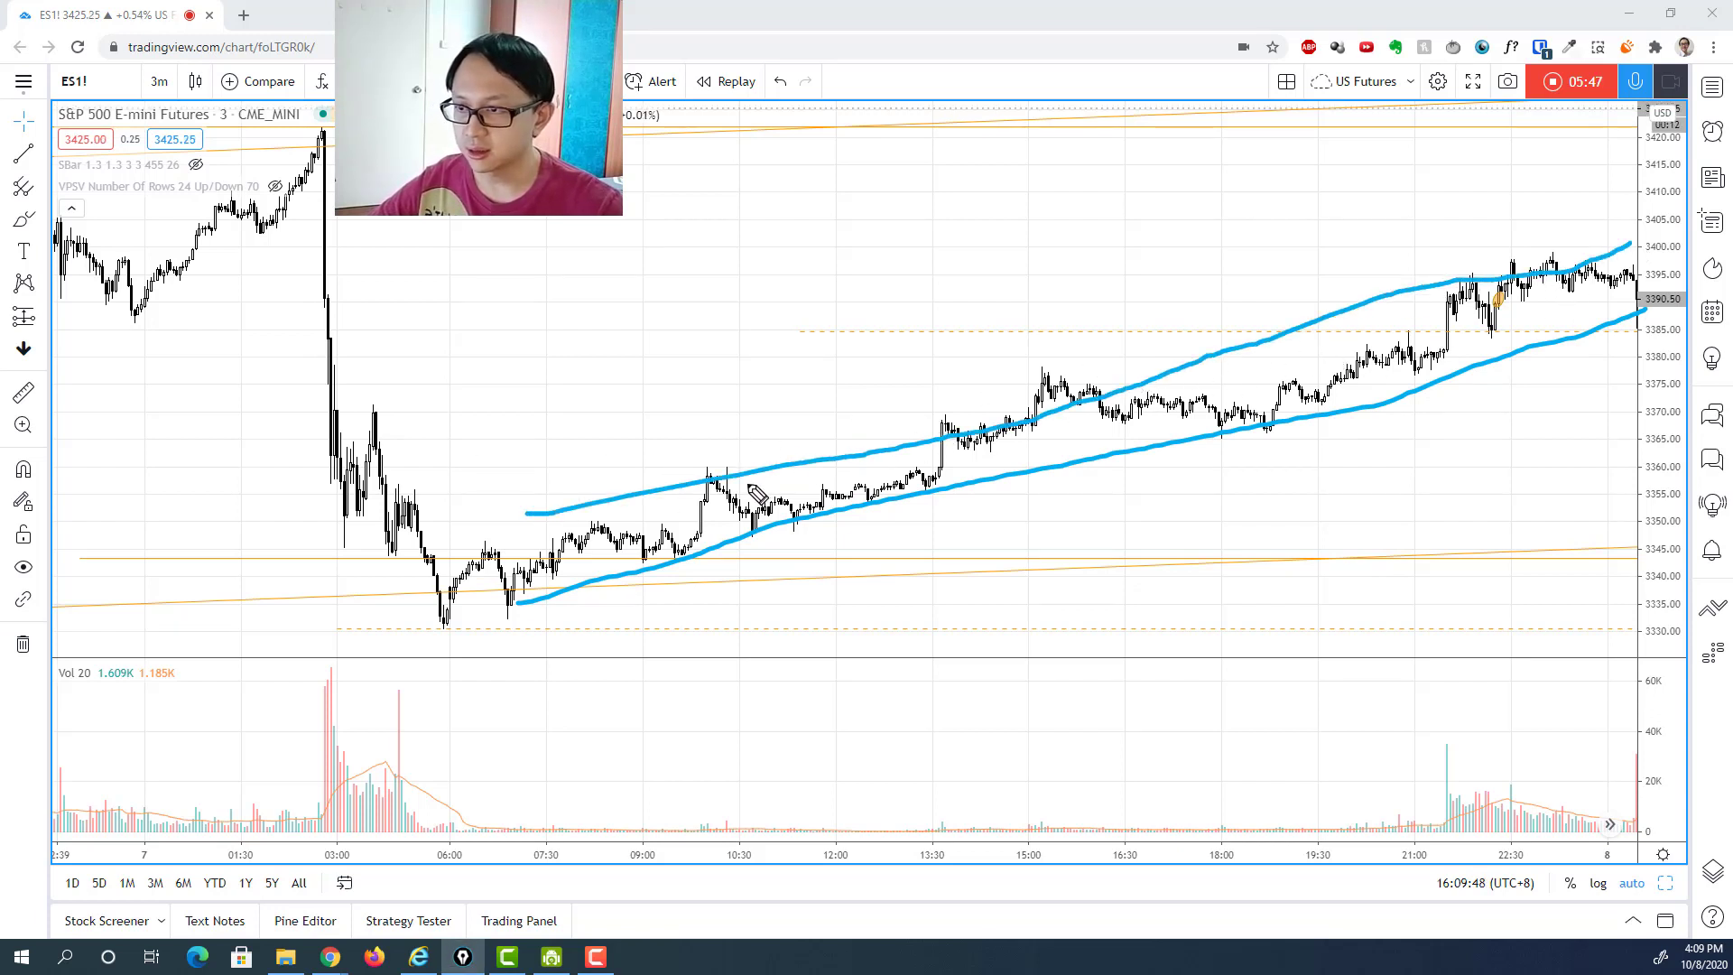
Mark the channel's stepped levels with horizontal lines at about 3359, 3368 and 3394, and erase all pen marks.
mouse_move(711, 474)
left_mouse_down()
mouse_move(970, 471)
mouse_move(993, 421)
mouse_move(1327, 415)
left_mouse_up()
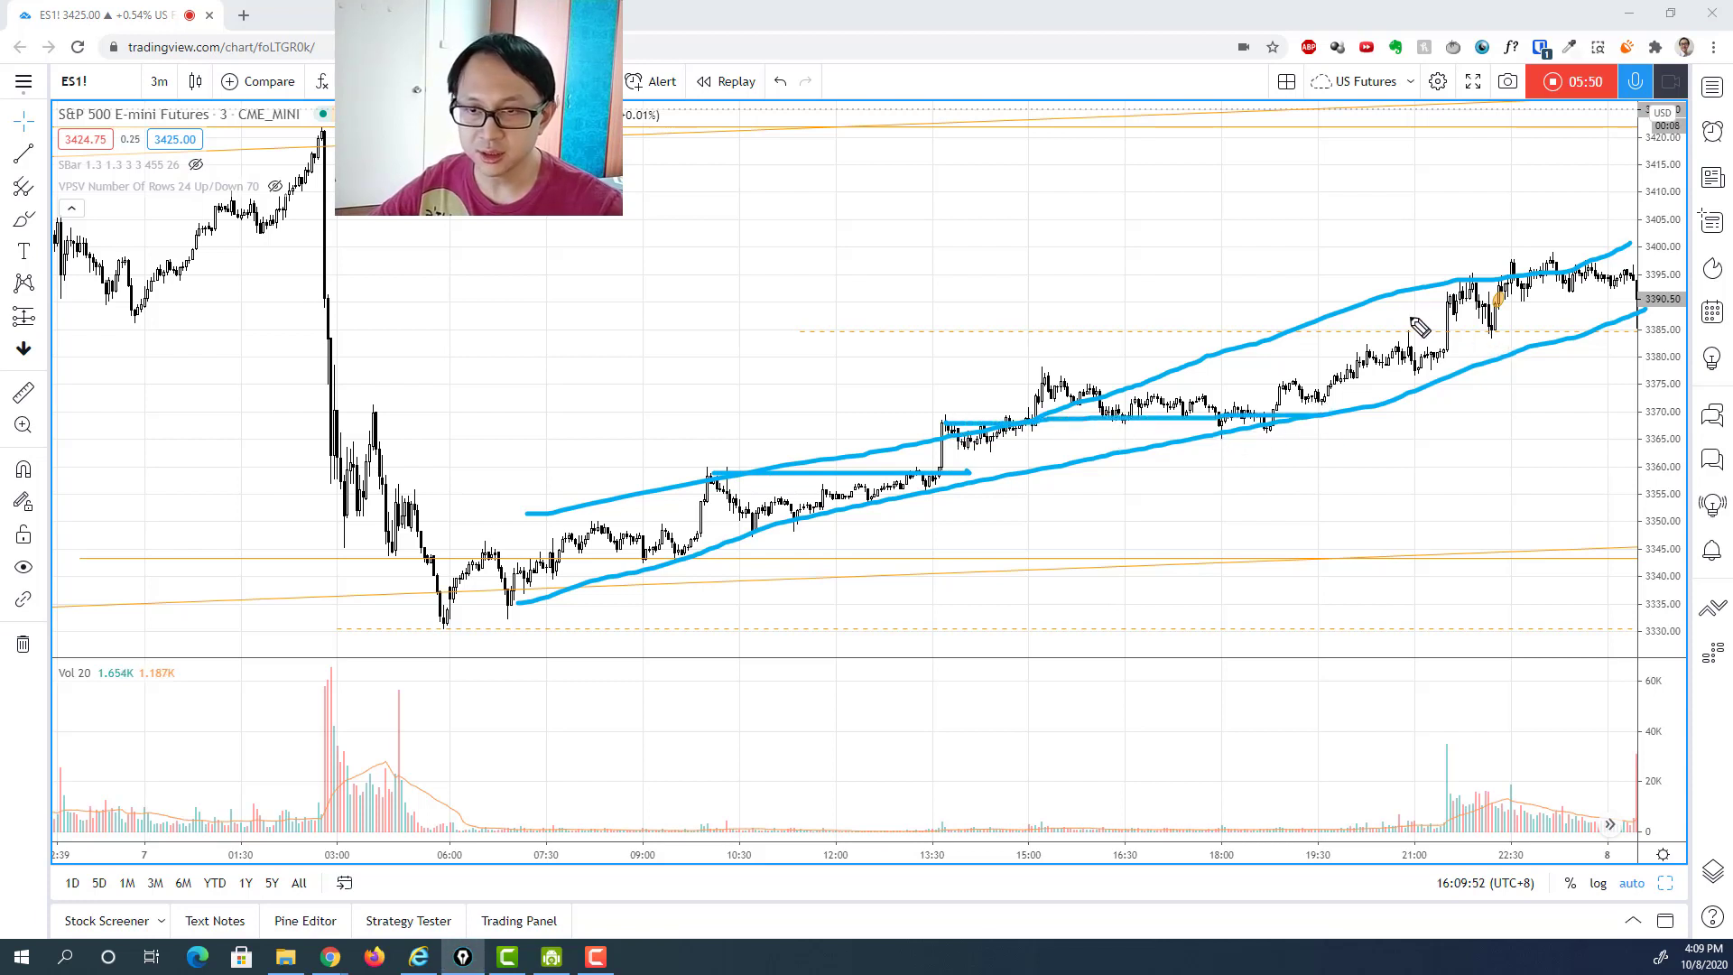
left_click_drag(1456, 282, 1638, 280)
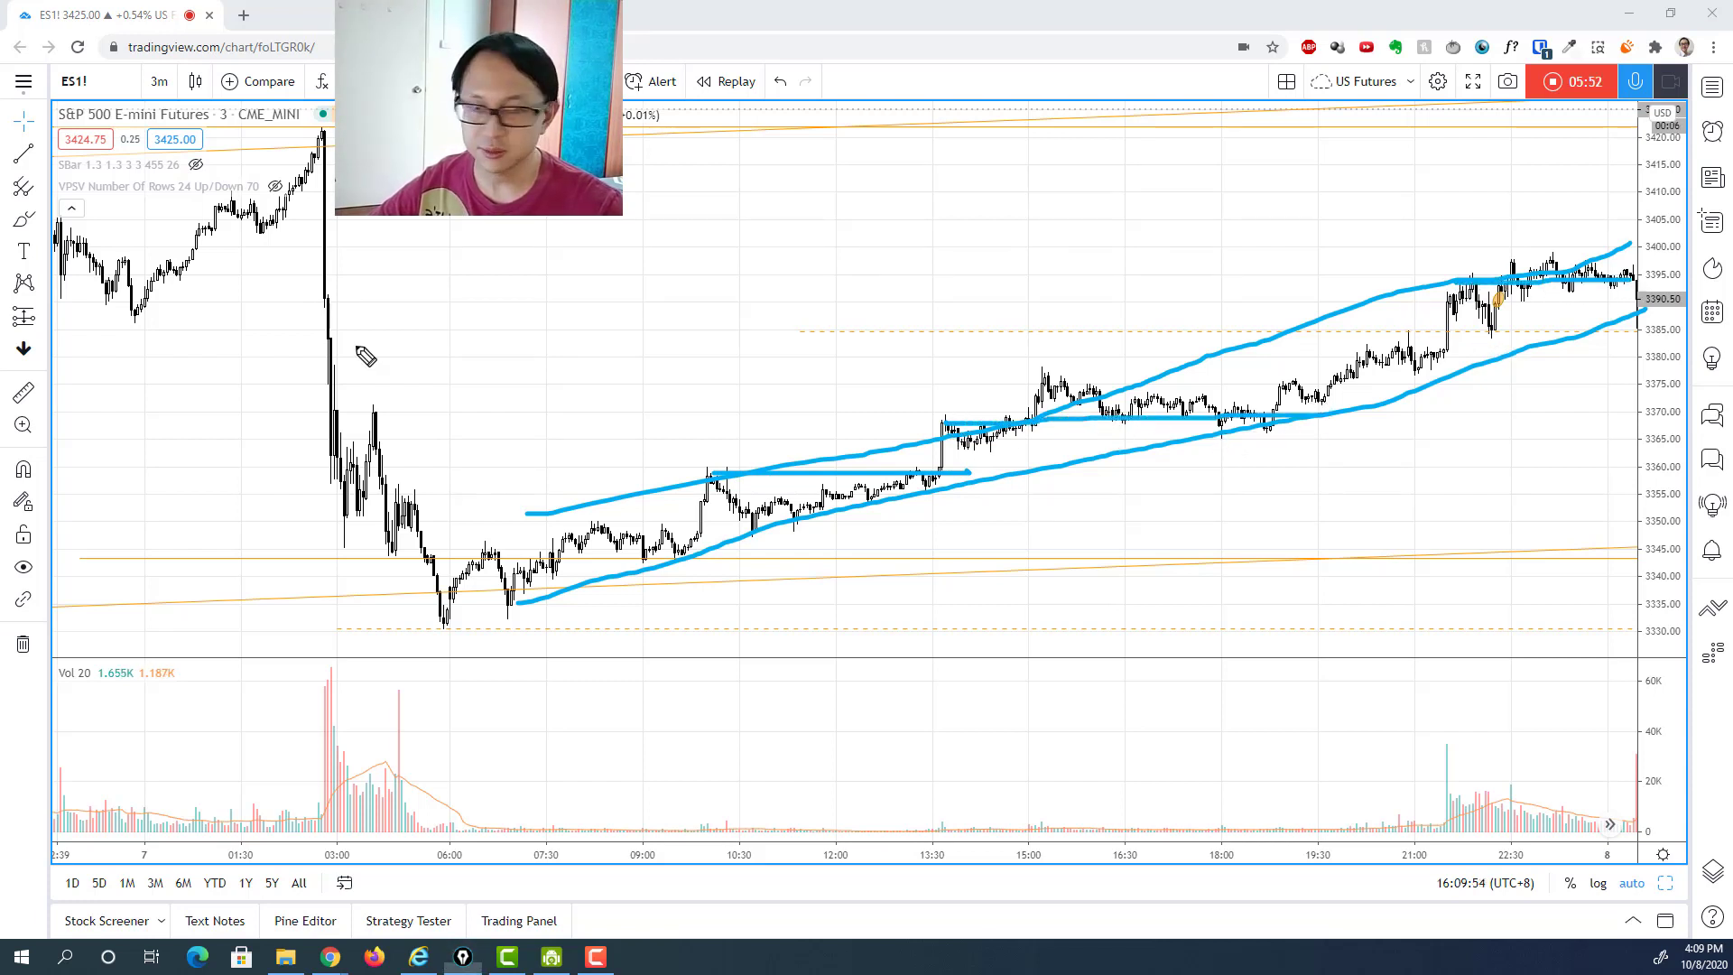
key("e")
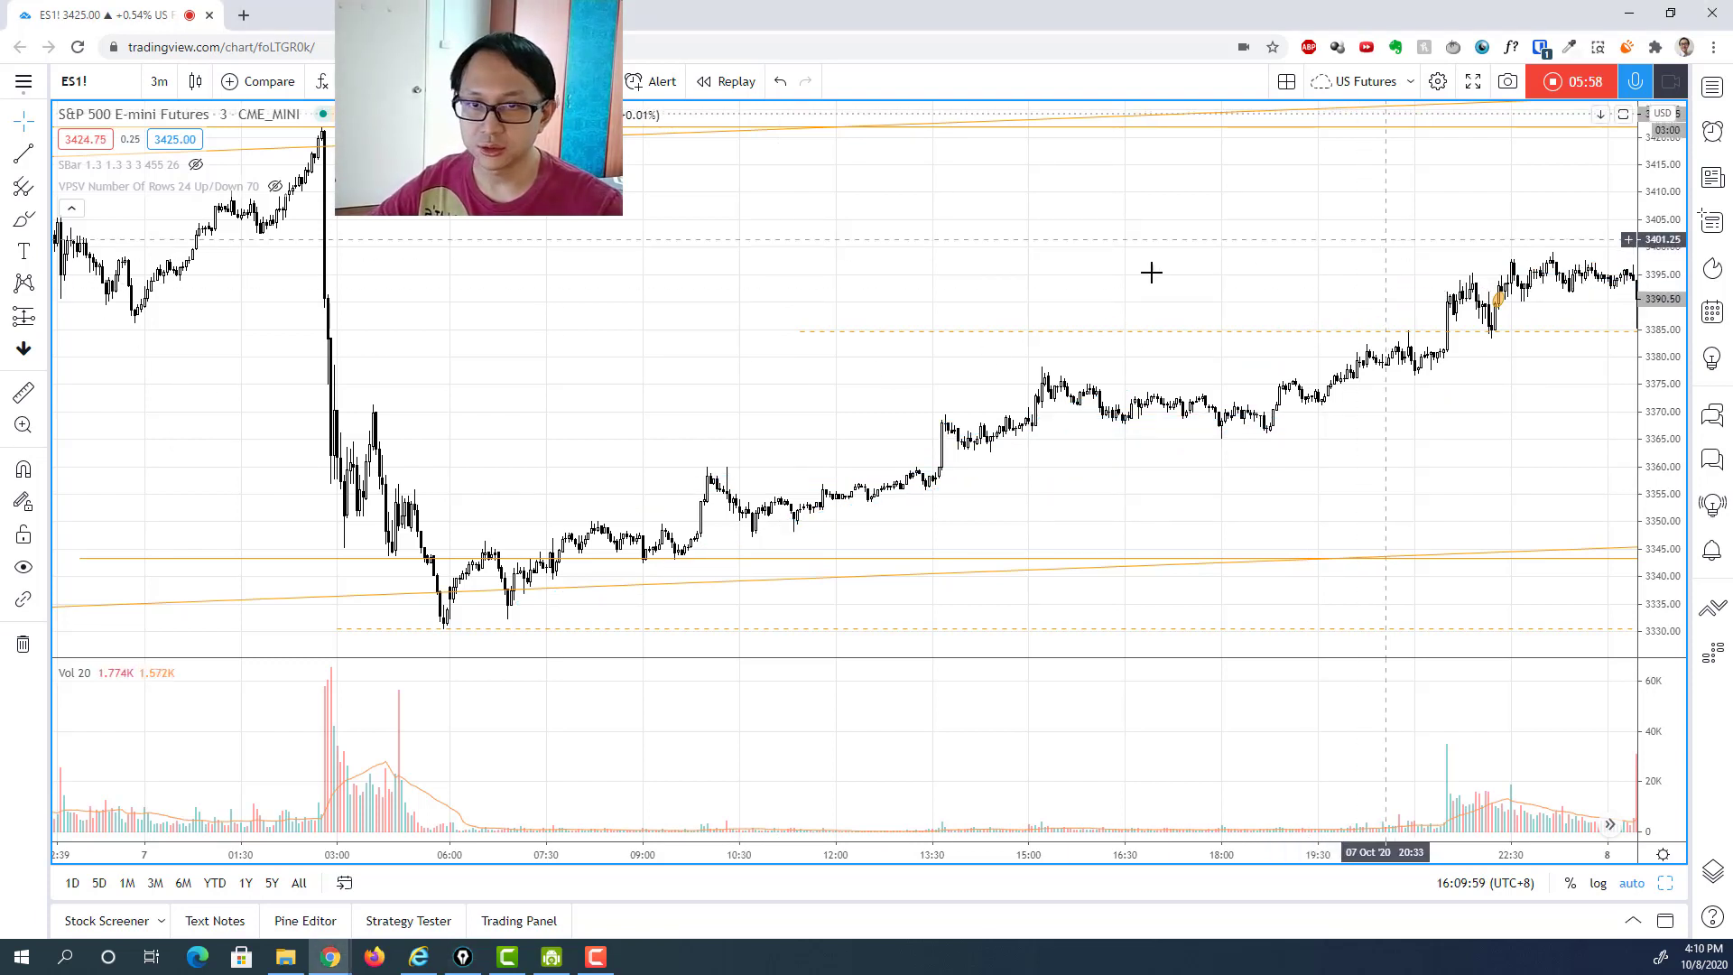
Outline a horizontal support zone at about 3382 to 3387, extending from the 7 October 21:00 high through the 8 October retest.
left_click_drag(1065, 279, 987, 283)
scroll(1039, 332, "up", 4)
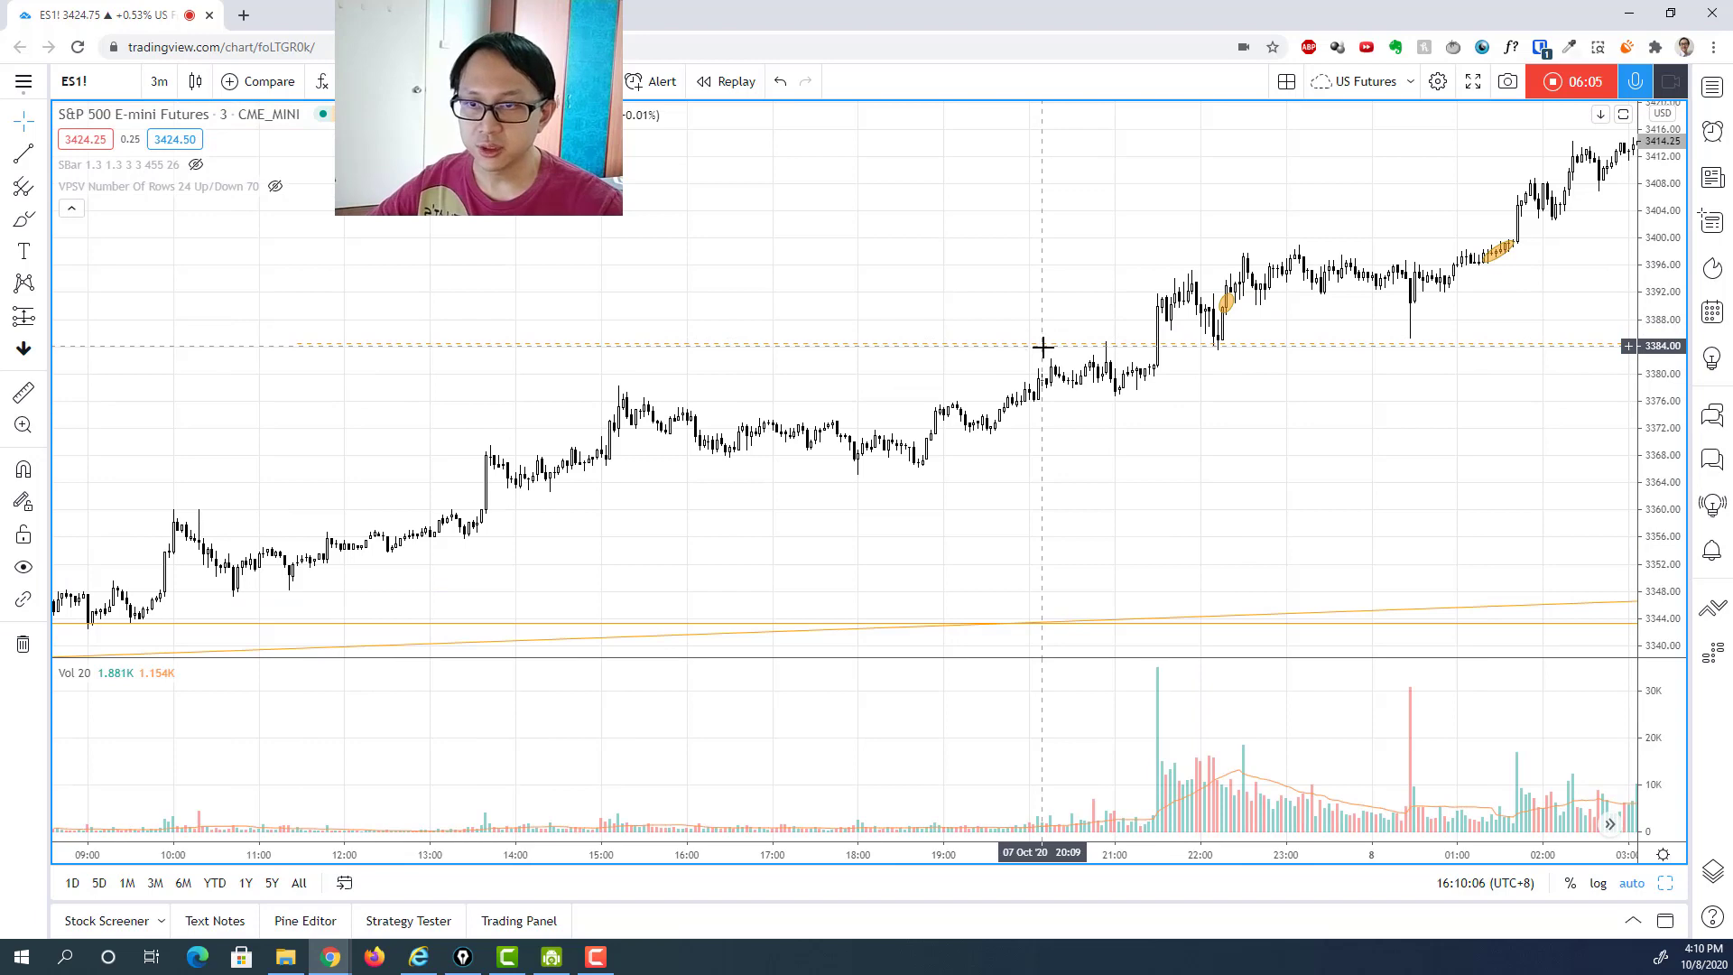
scroll(1043, 347, "up", 3)
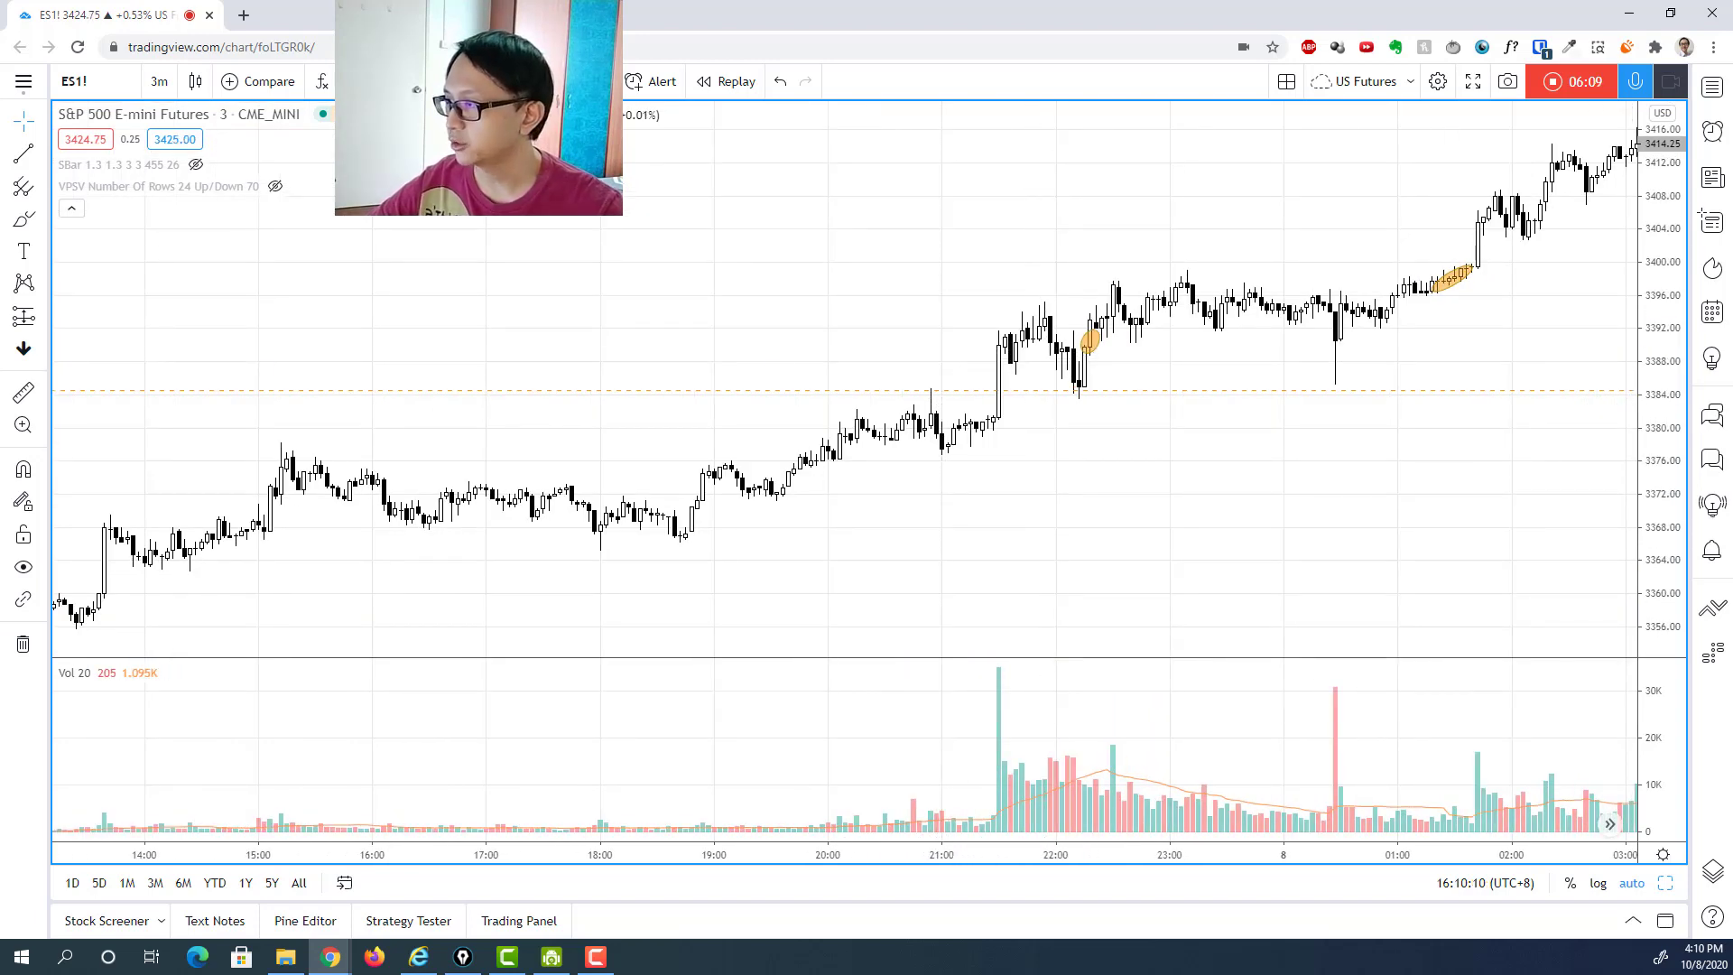
key("ctrl+shift+1")
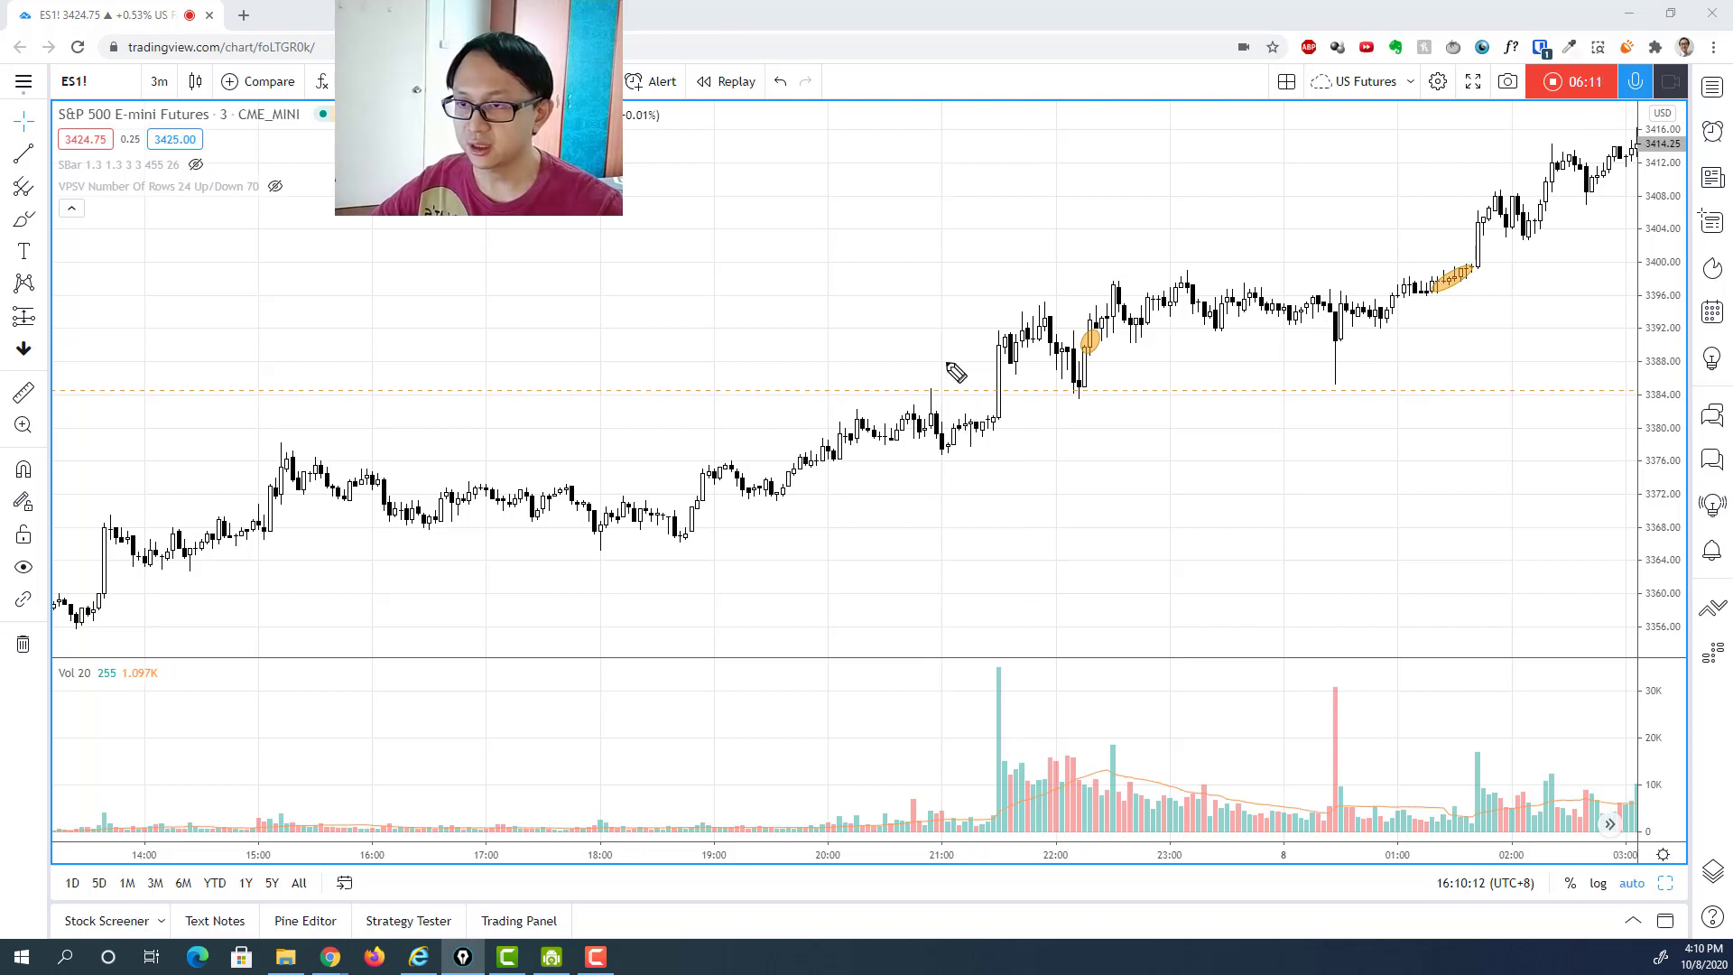
mouse_move(1120, 371)
left_mouse_down()
mouse_move(937, 398)
mouse_move(1643, 391)
left_mouse_up()
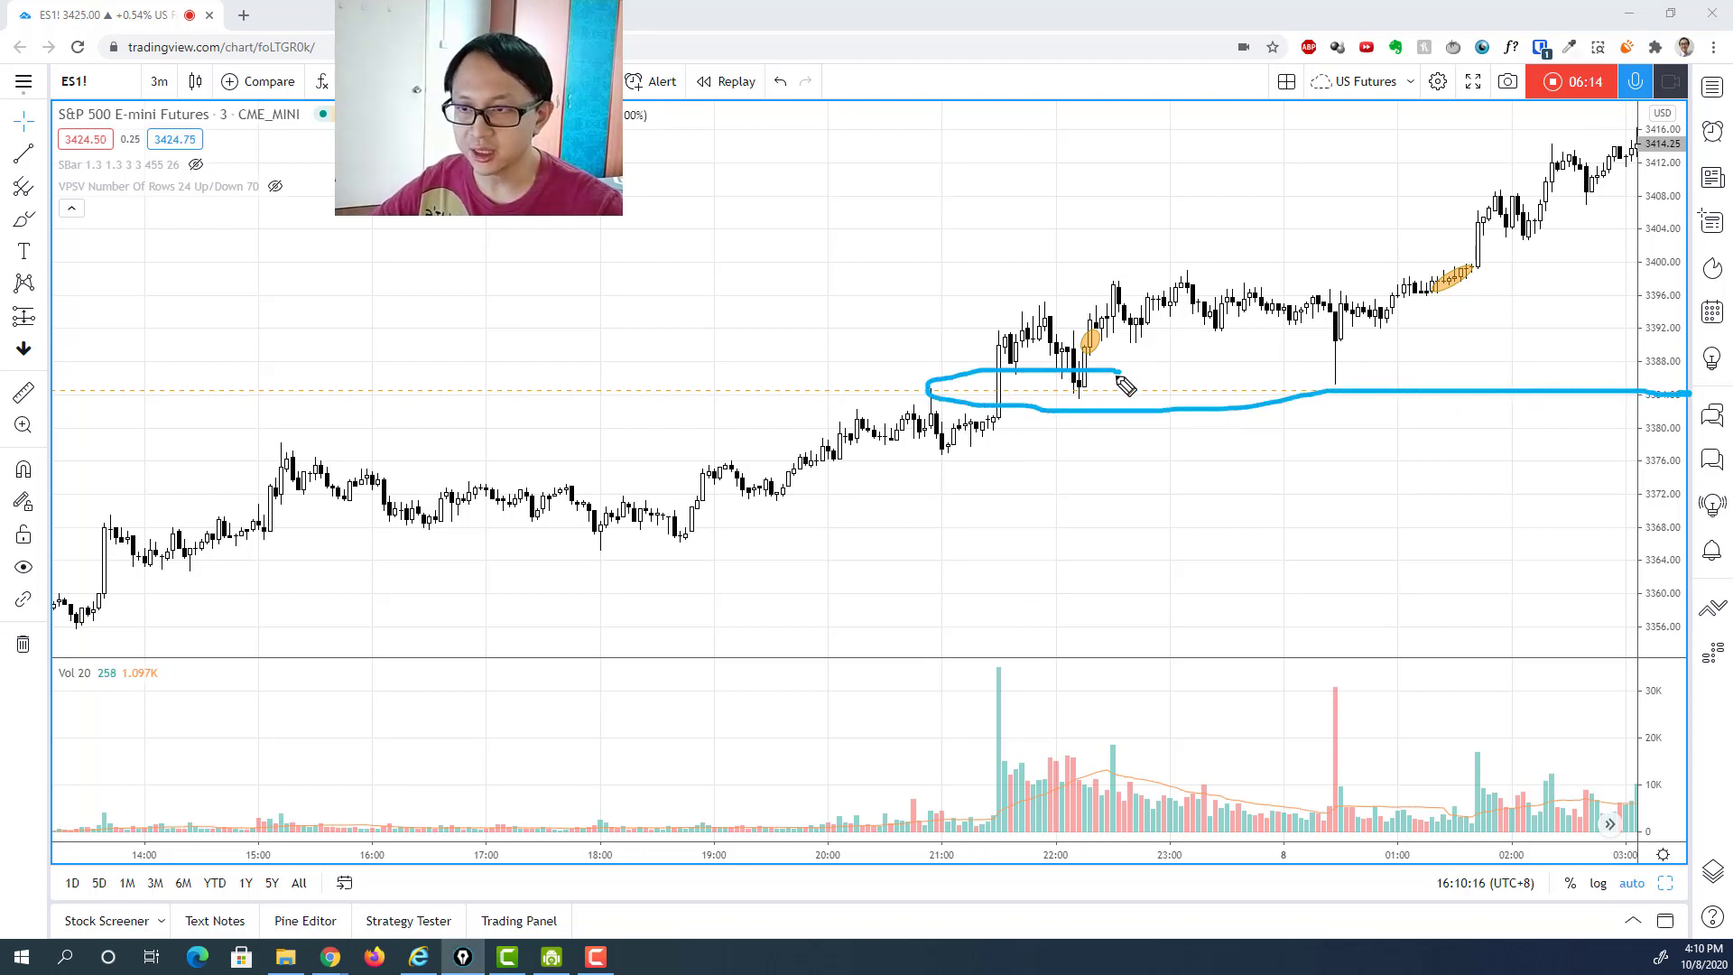
left_click_drag(1092, 368, 1729, 377)
left_click_drag(1267, 416, 1643, 409)
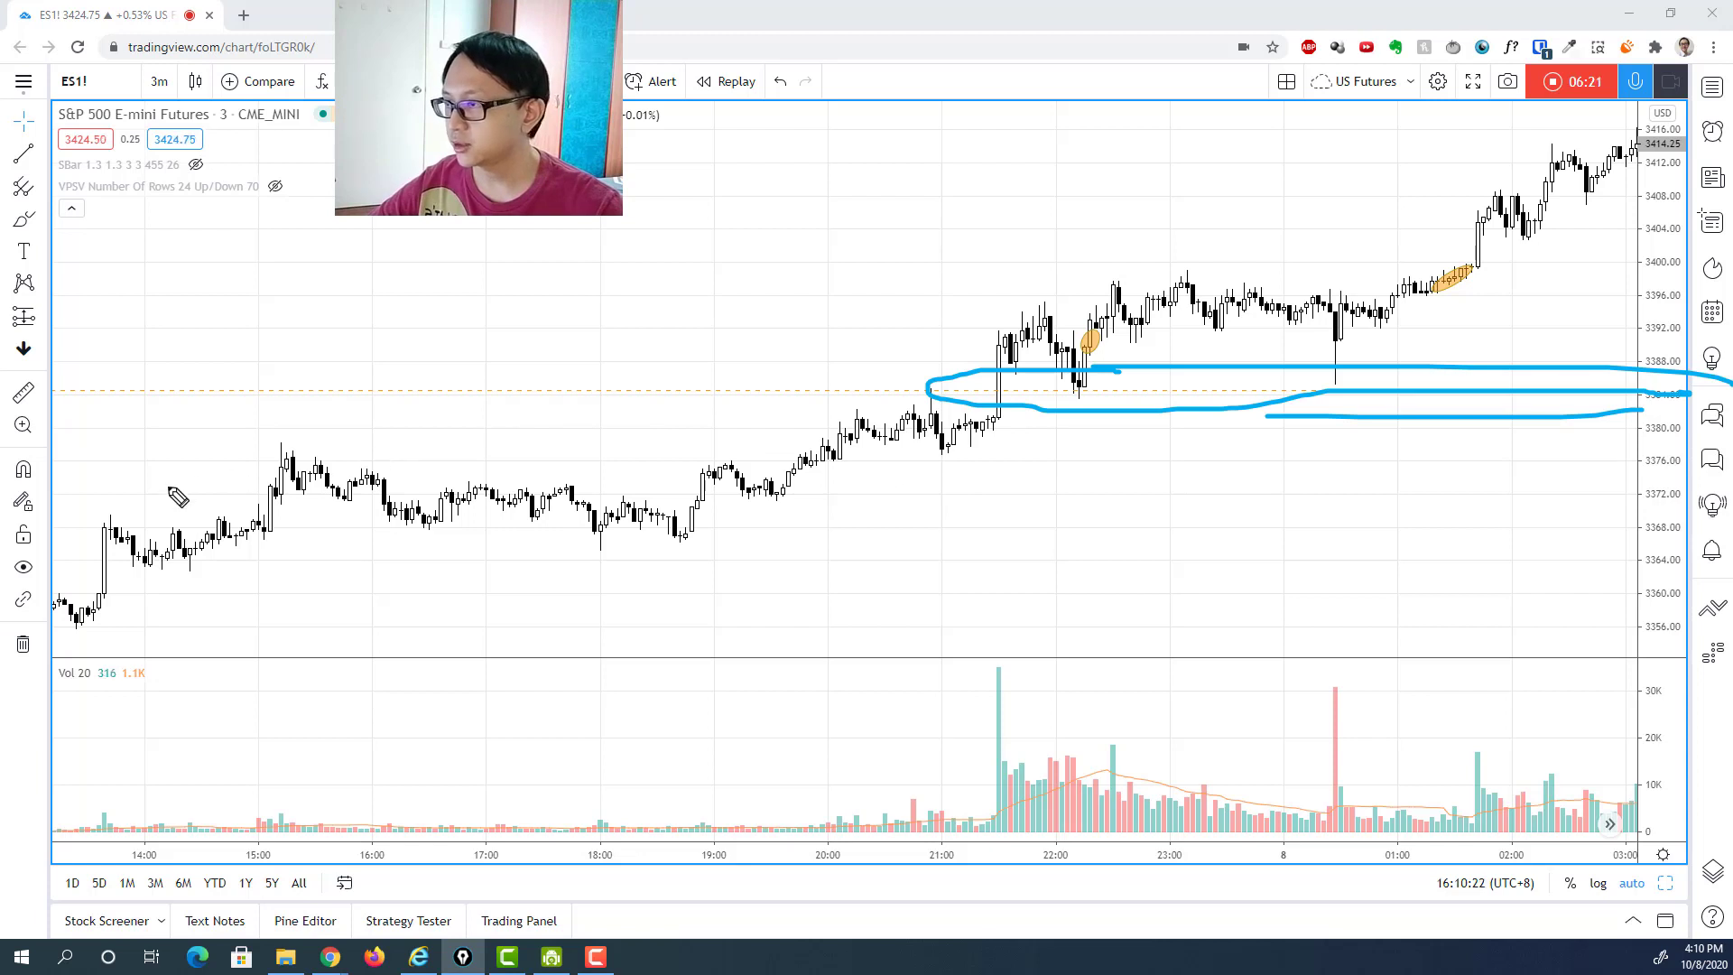
Outline the first consolidation and the range at about 3368 to 3378, add an arrow at its 19:00 high, and trace the breakout.
left_click_drag(98, 525, 244, 467)
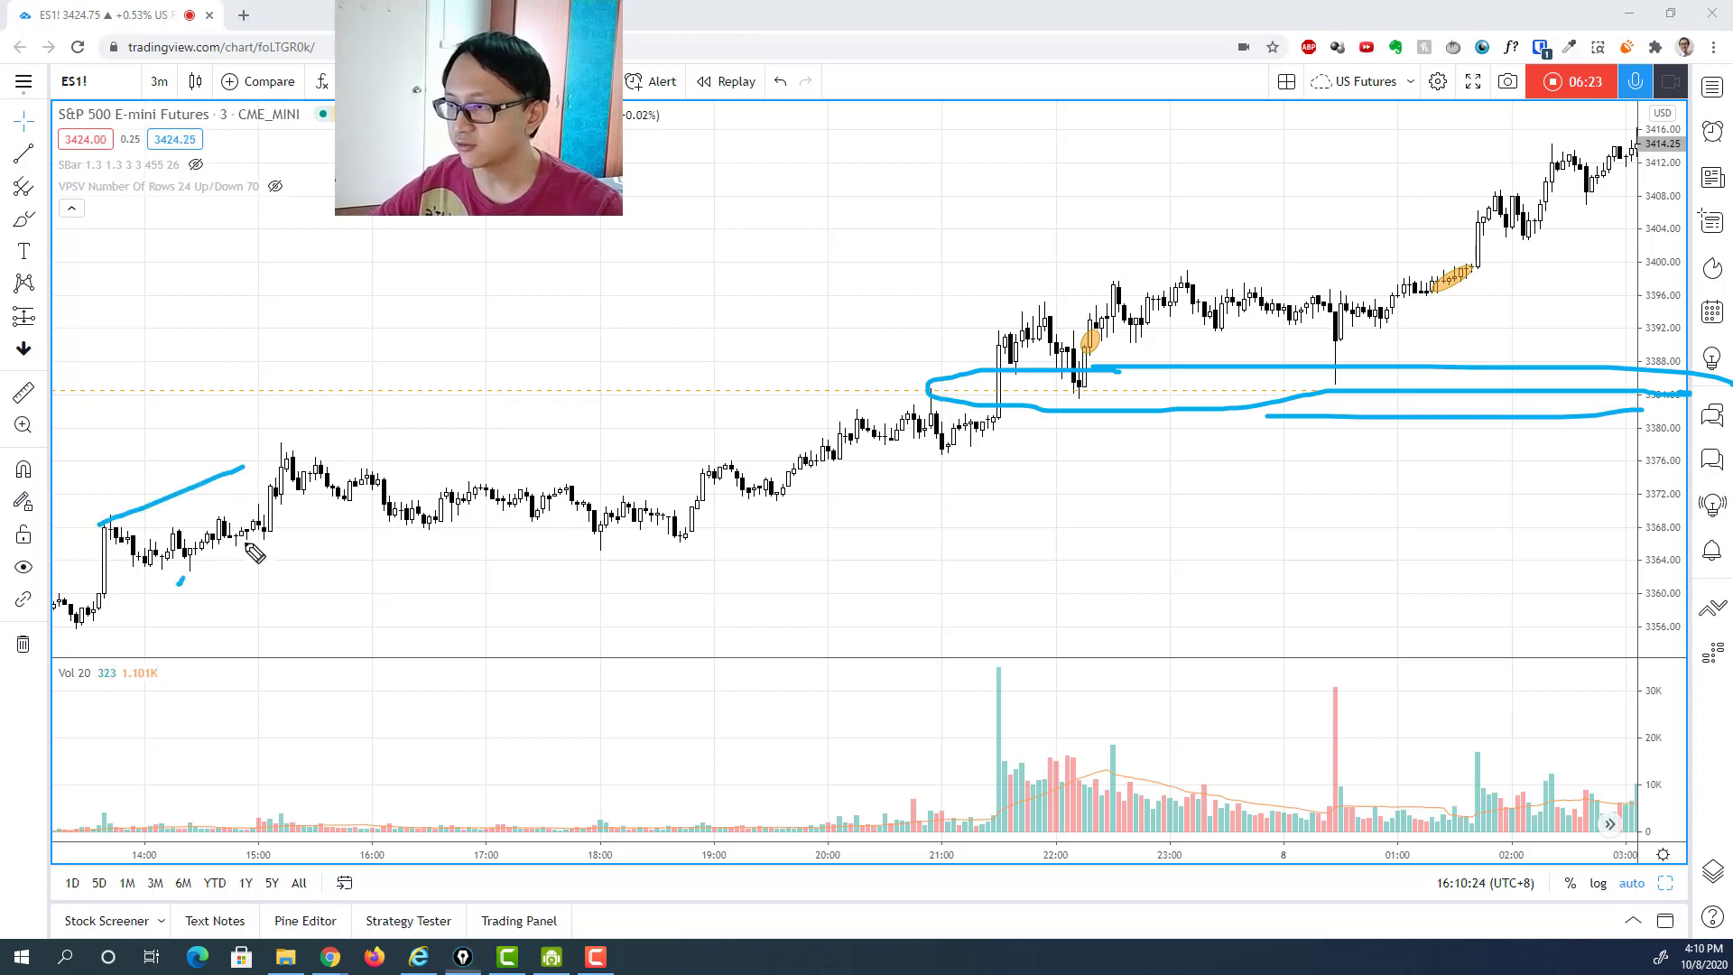
left_click_drag(178, 583, 269, 530)
mouse_move(259, 461)
left_mouse_down()
mouse_move(532, 442)
mouse_move(1004, 458)
left_mouse_up()
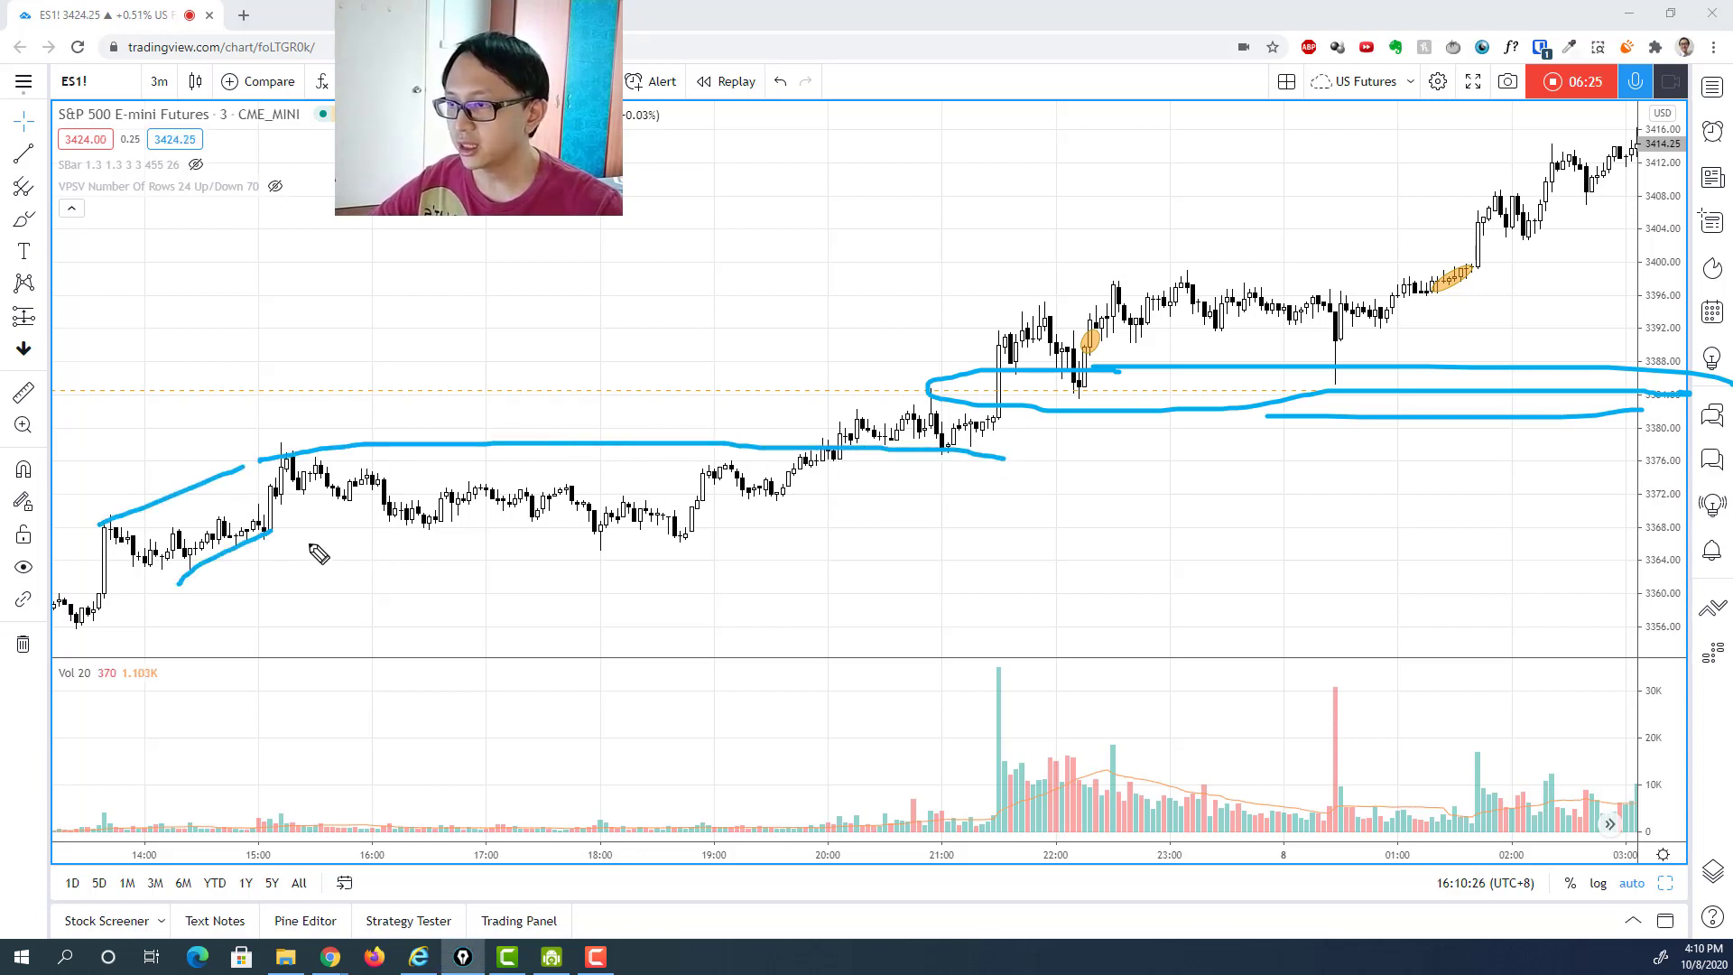
left_click_drag(307, 543, 1034, 528)
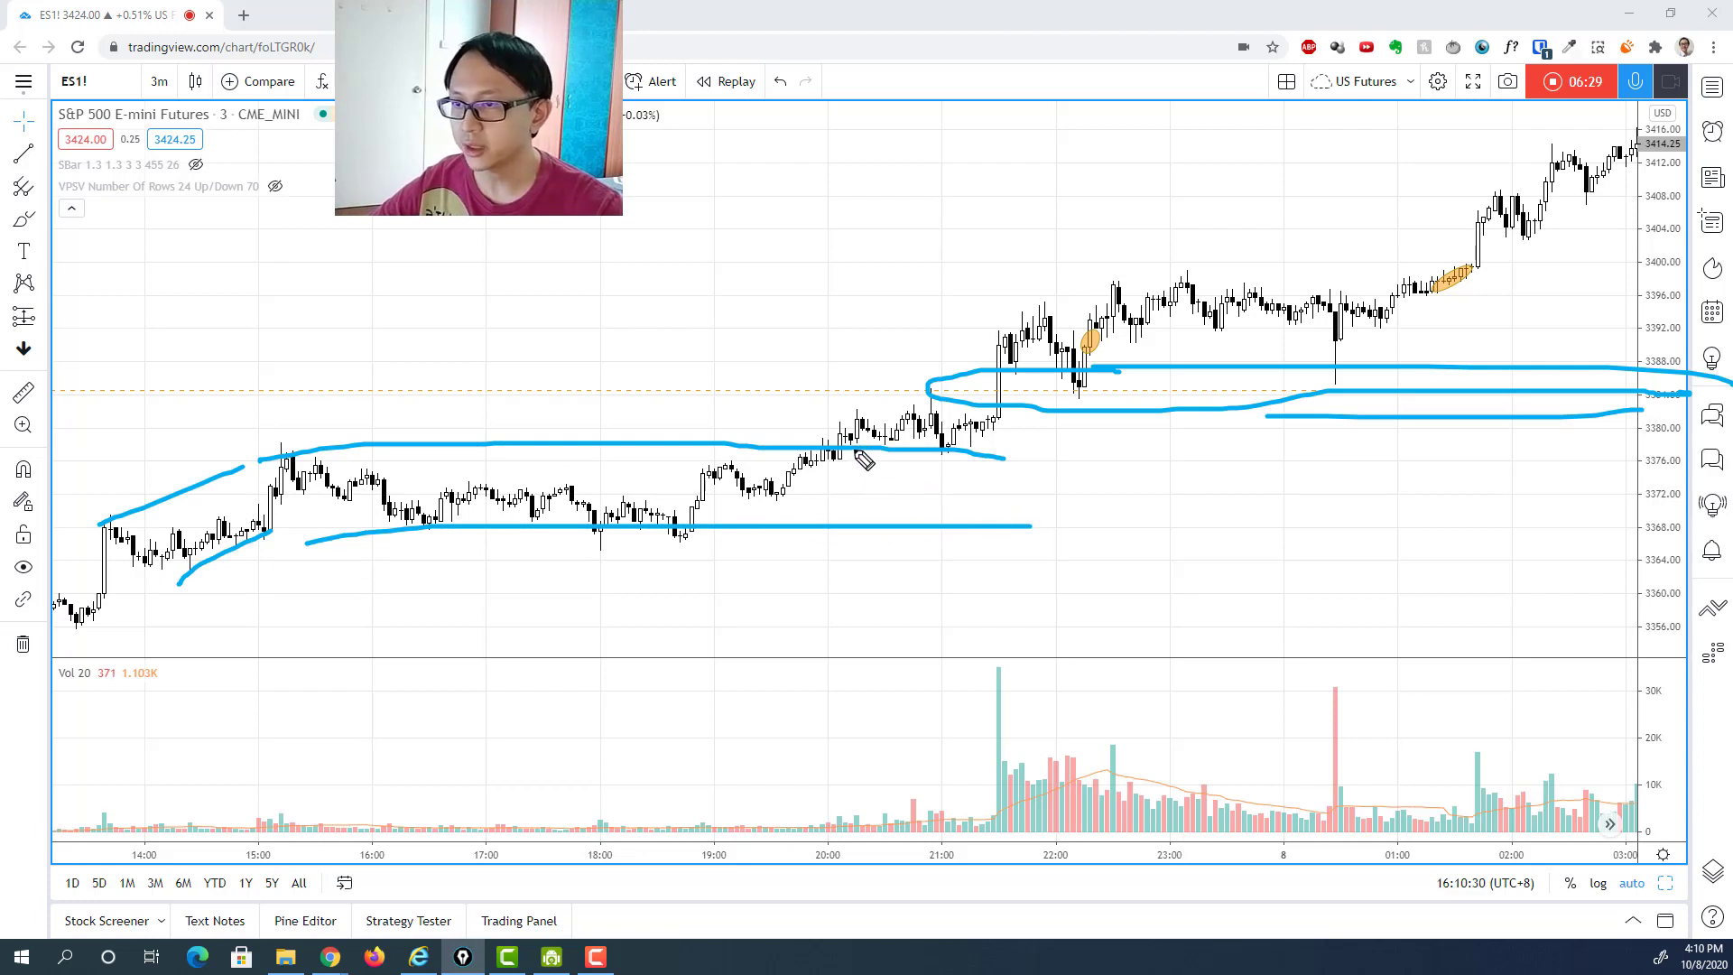
mouse_move(716, 332)
left_mouse_down()
mouse_move(722, 436)
mouse_move(748, 416)
left_mouse_up()
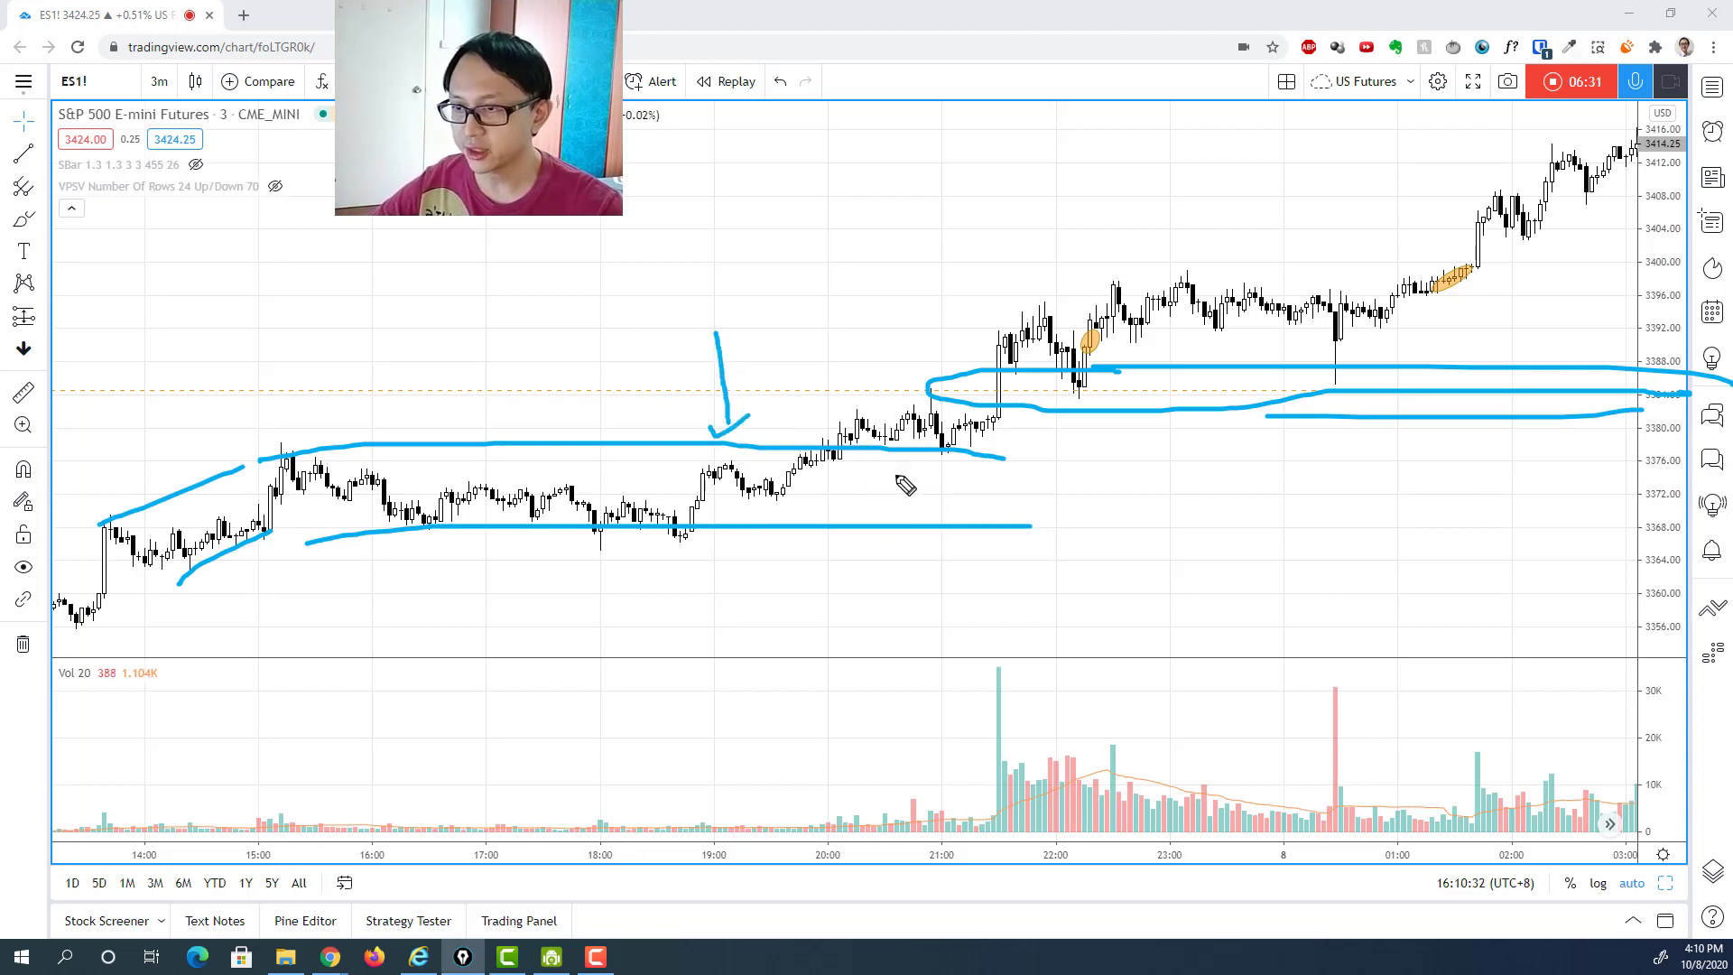
mouse_move(751, 495)
left_mouse_down()
mouse_move(834, 467)
mouse_move(862, 418)
mouse_move(893, 443)
mouse_move(1001, 339)
mouse_move(1000, 318)
left_mouse_up()
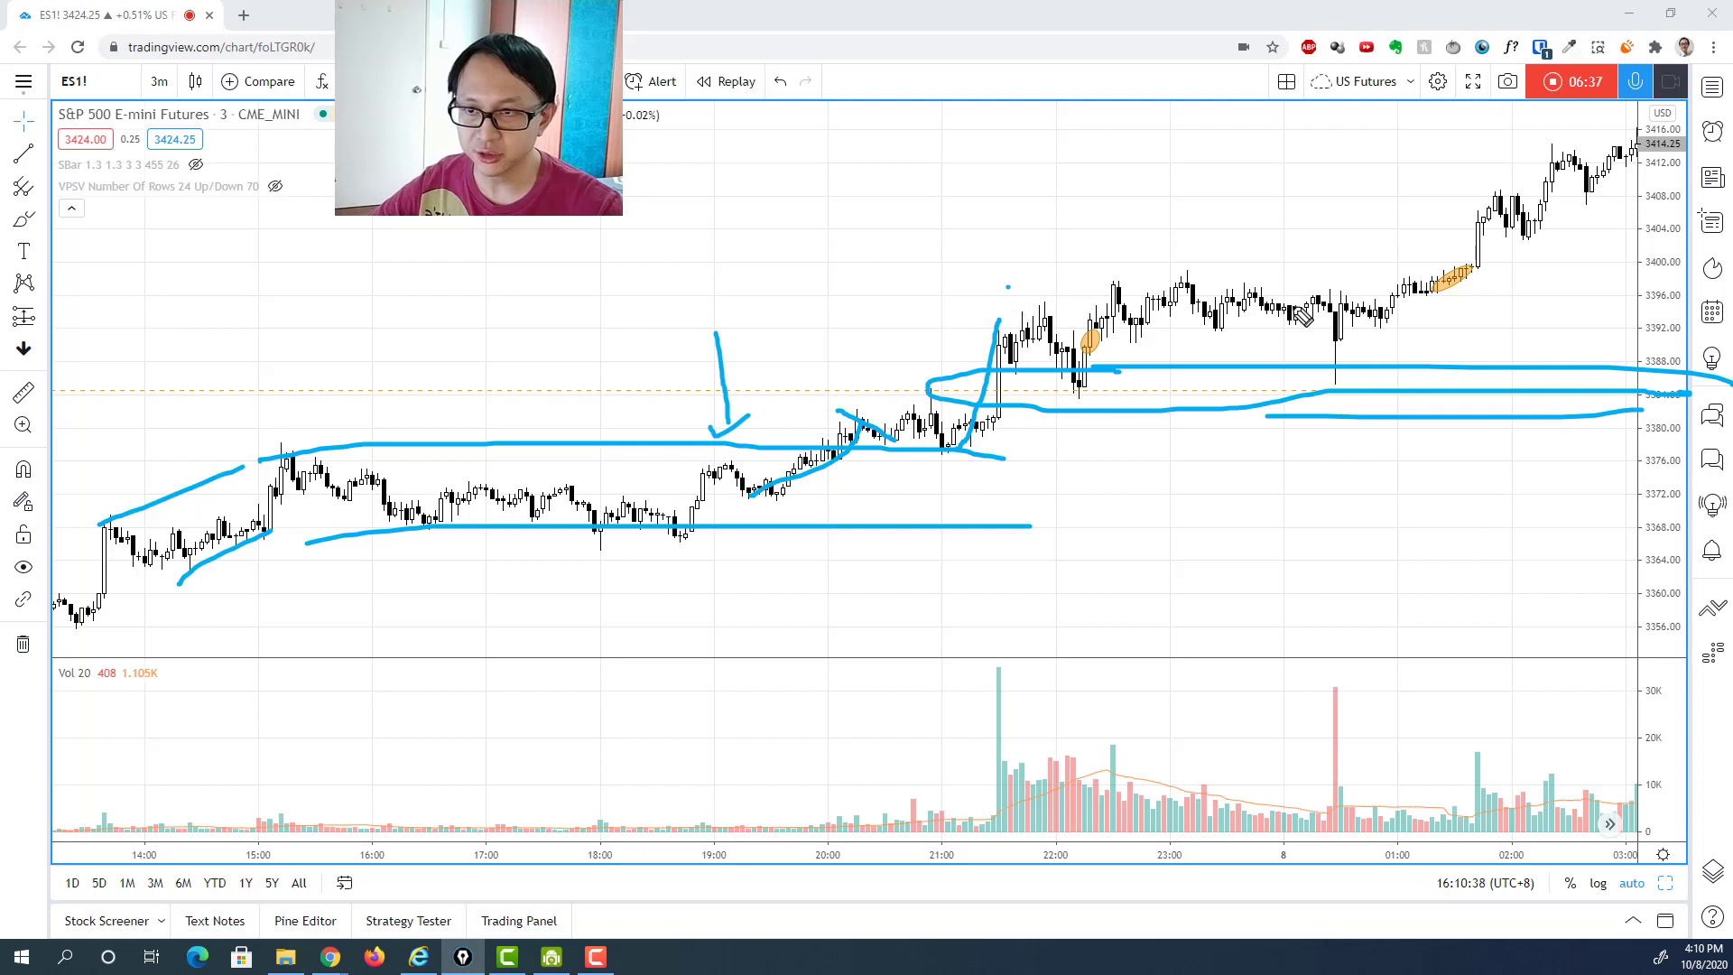
Erase all pen marks and show the whole 7 October sell-off and recovery on the 3-minute chart.
key("e")
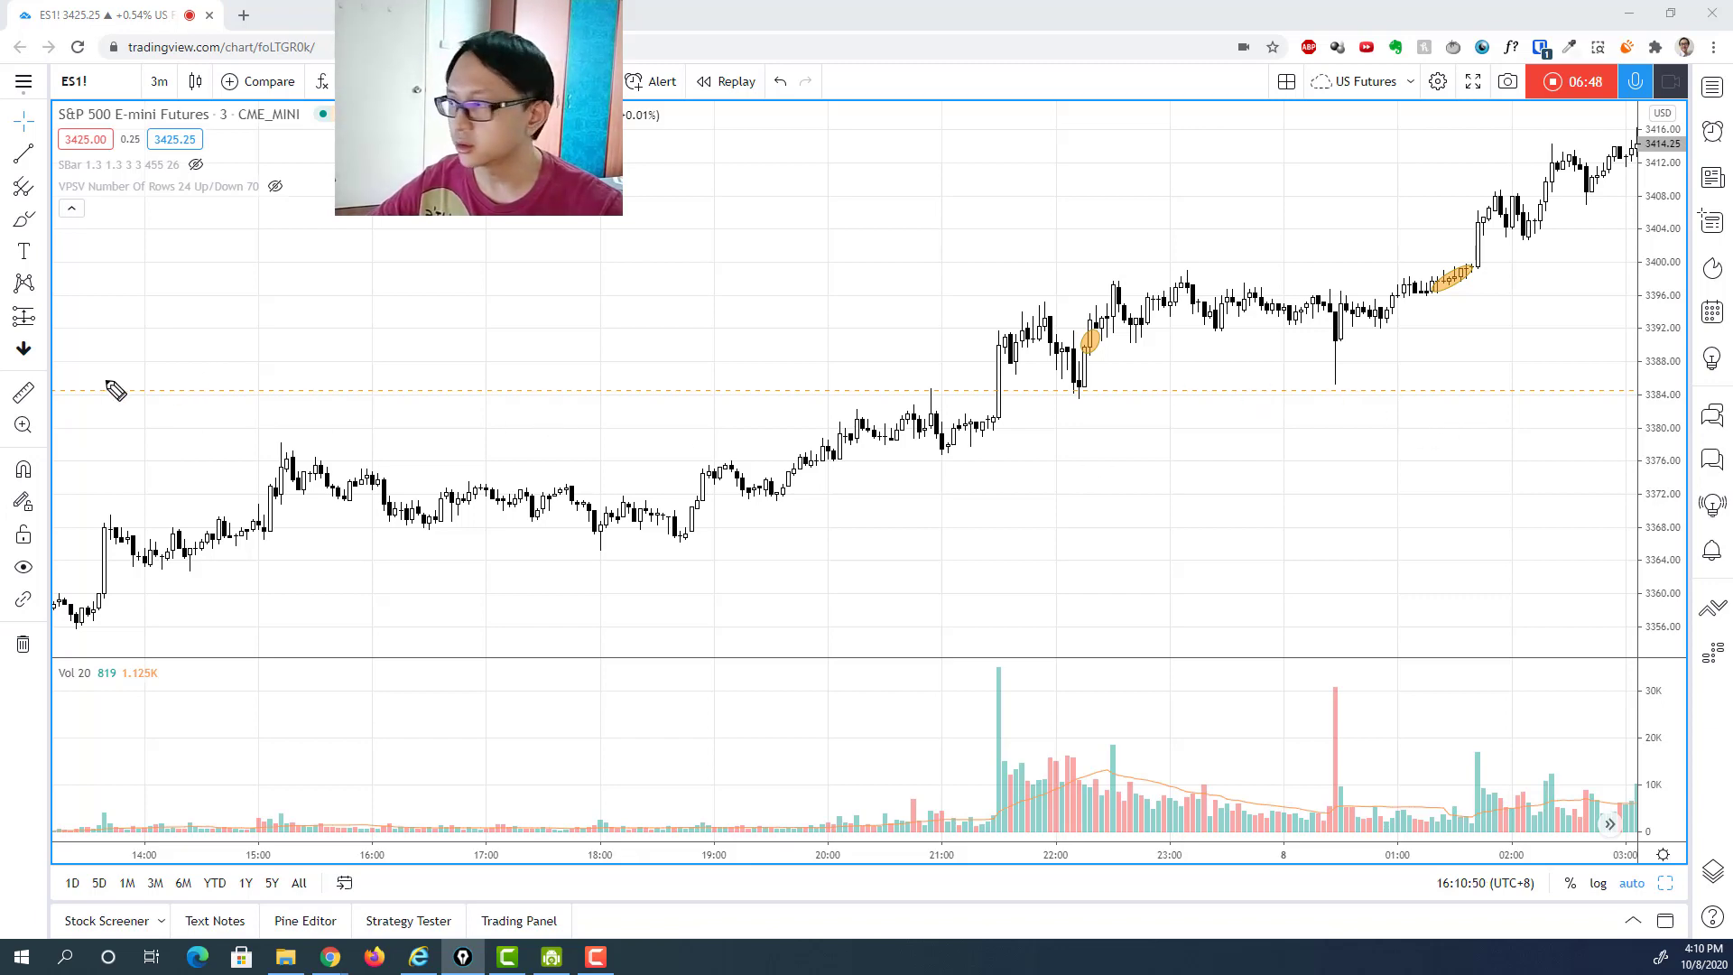
scroll(1471, 325, "down", 3)
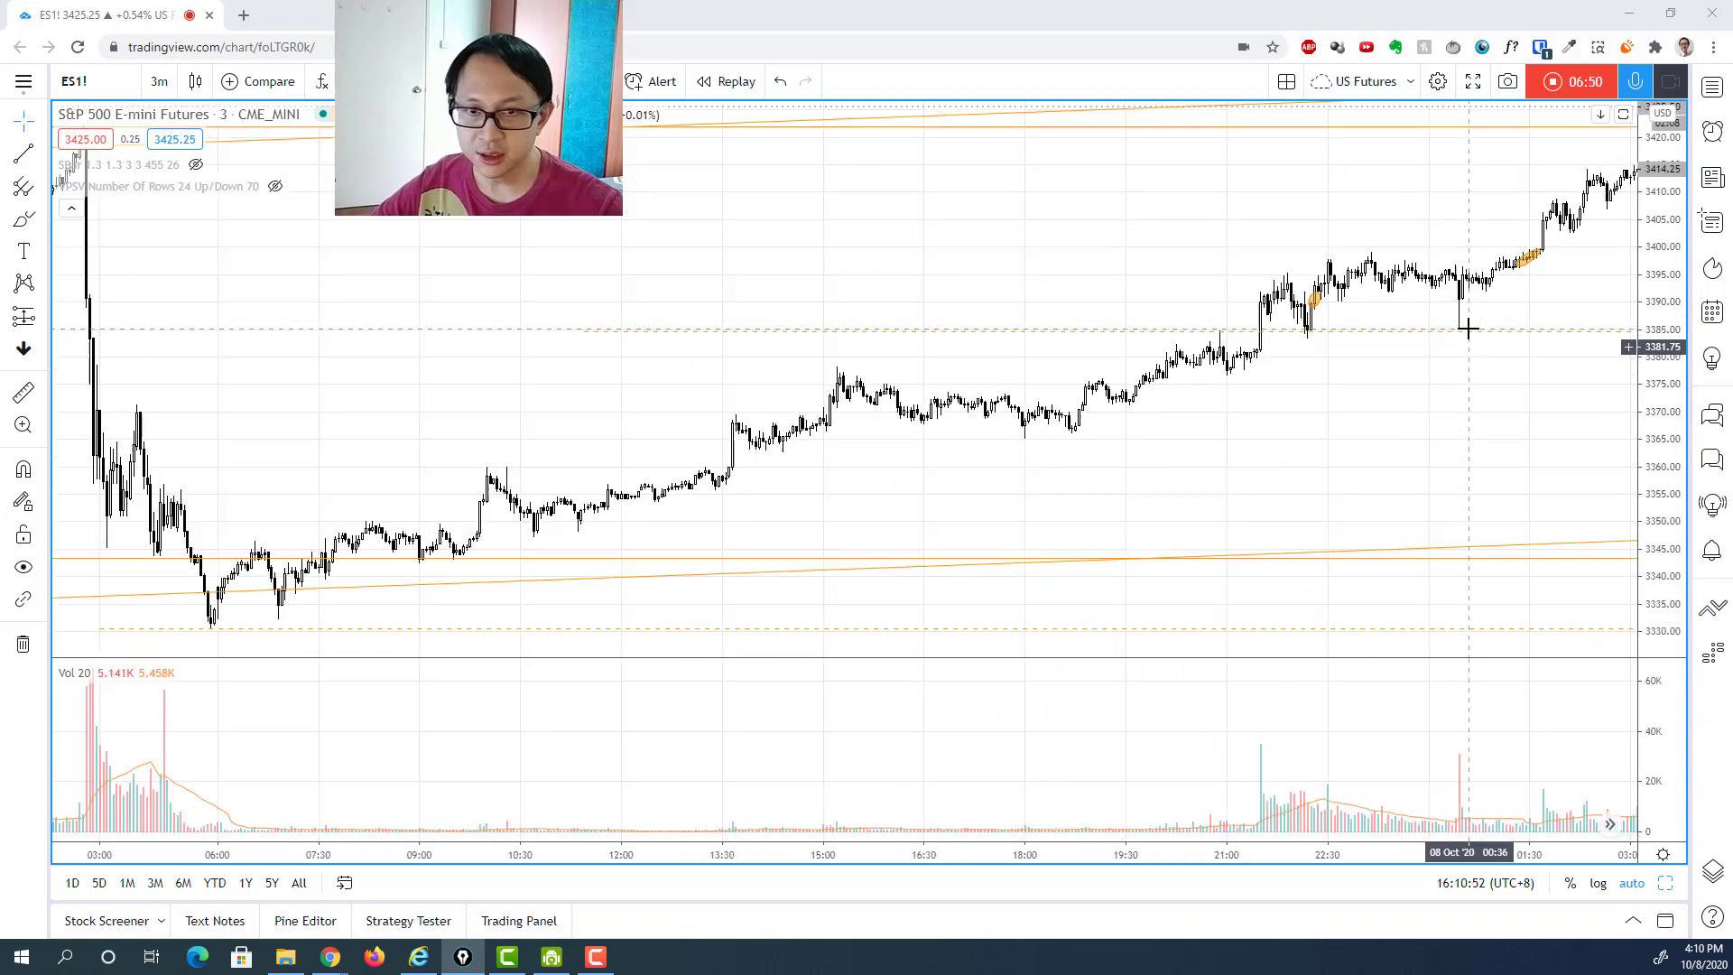
scroll(1571, 353, "down", 2)
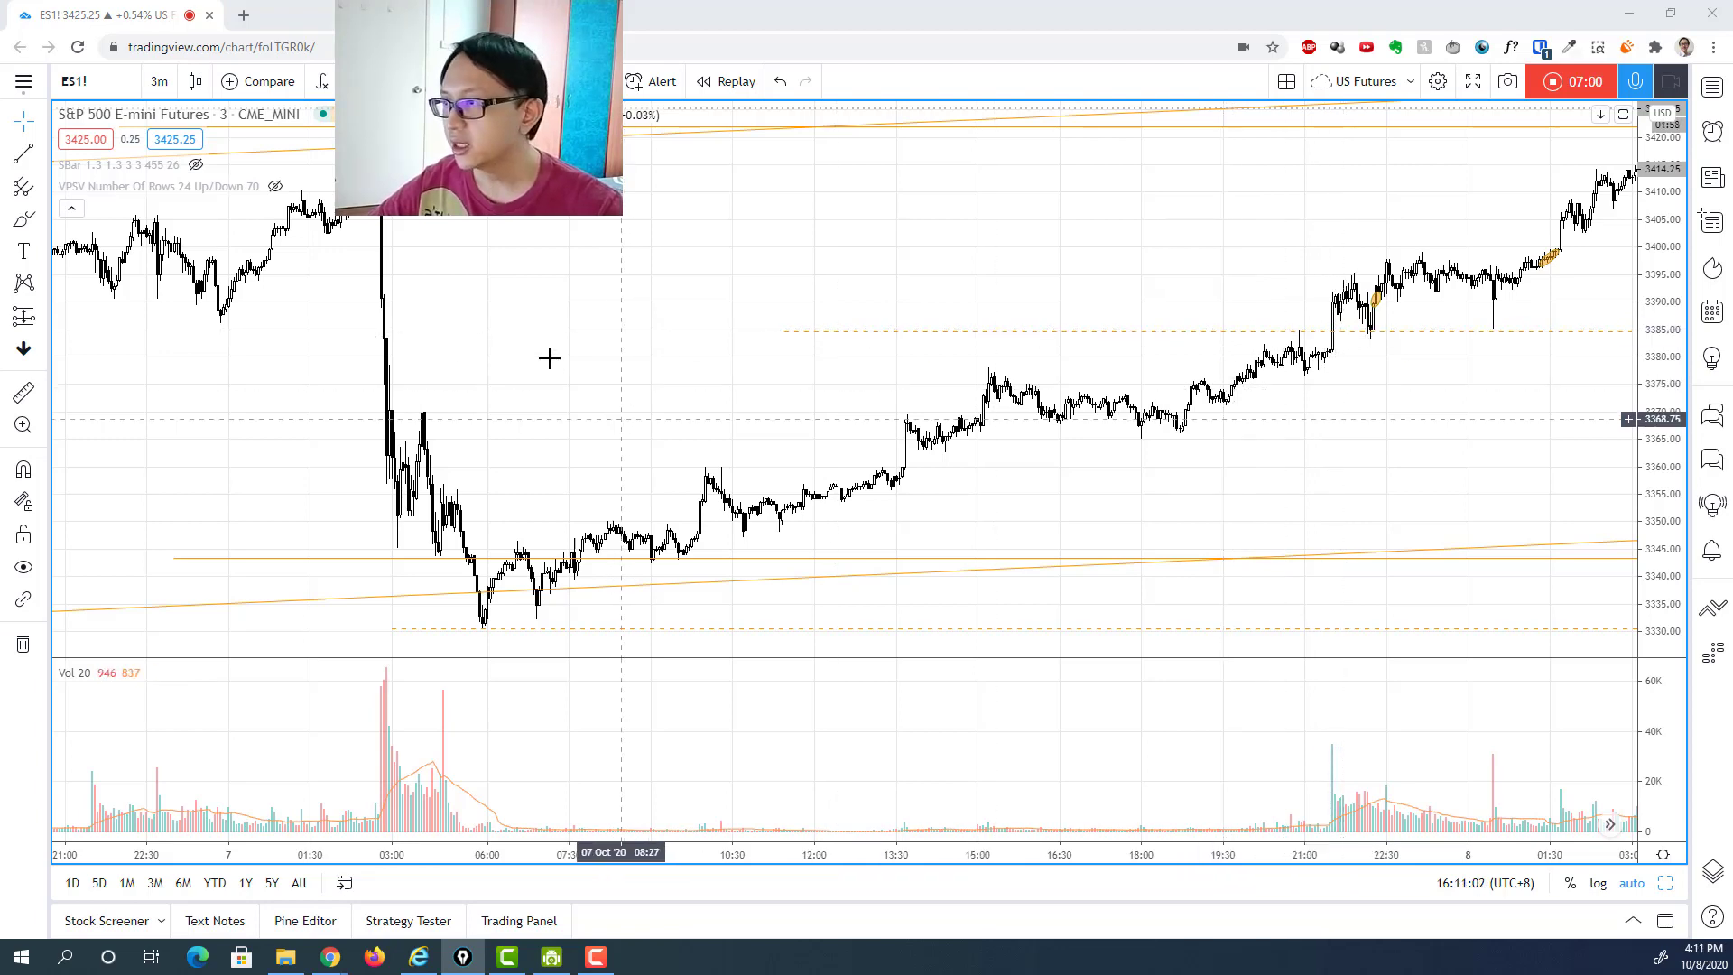
Draw a horizontal level at about 3382 from the 6 October afternoon lows across to the latest bars on the 3-minute chart.
scroll(661, 353, "down", 4)
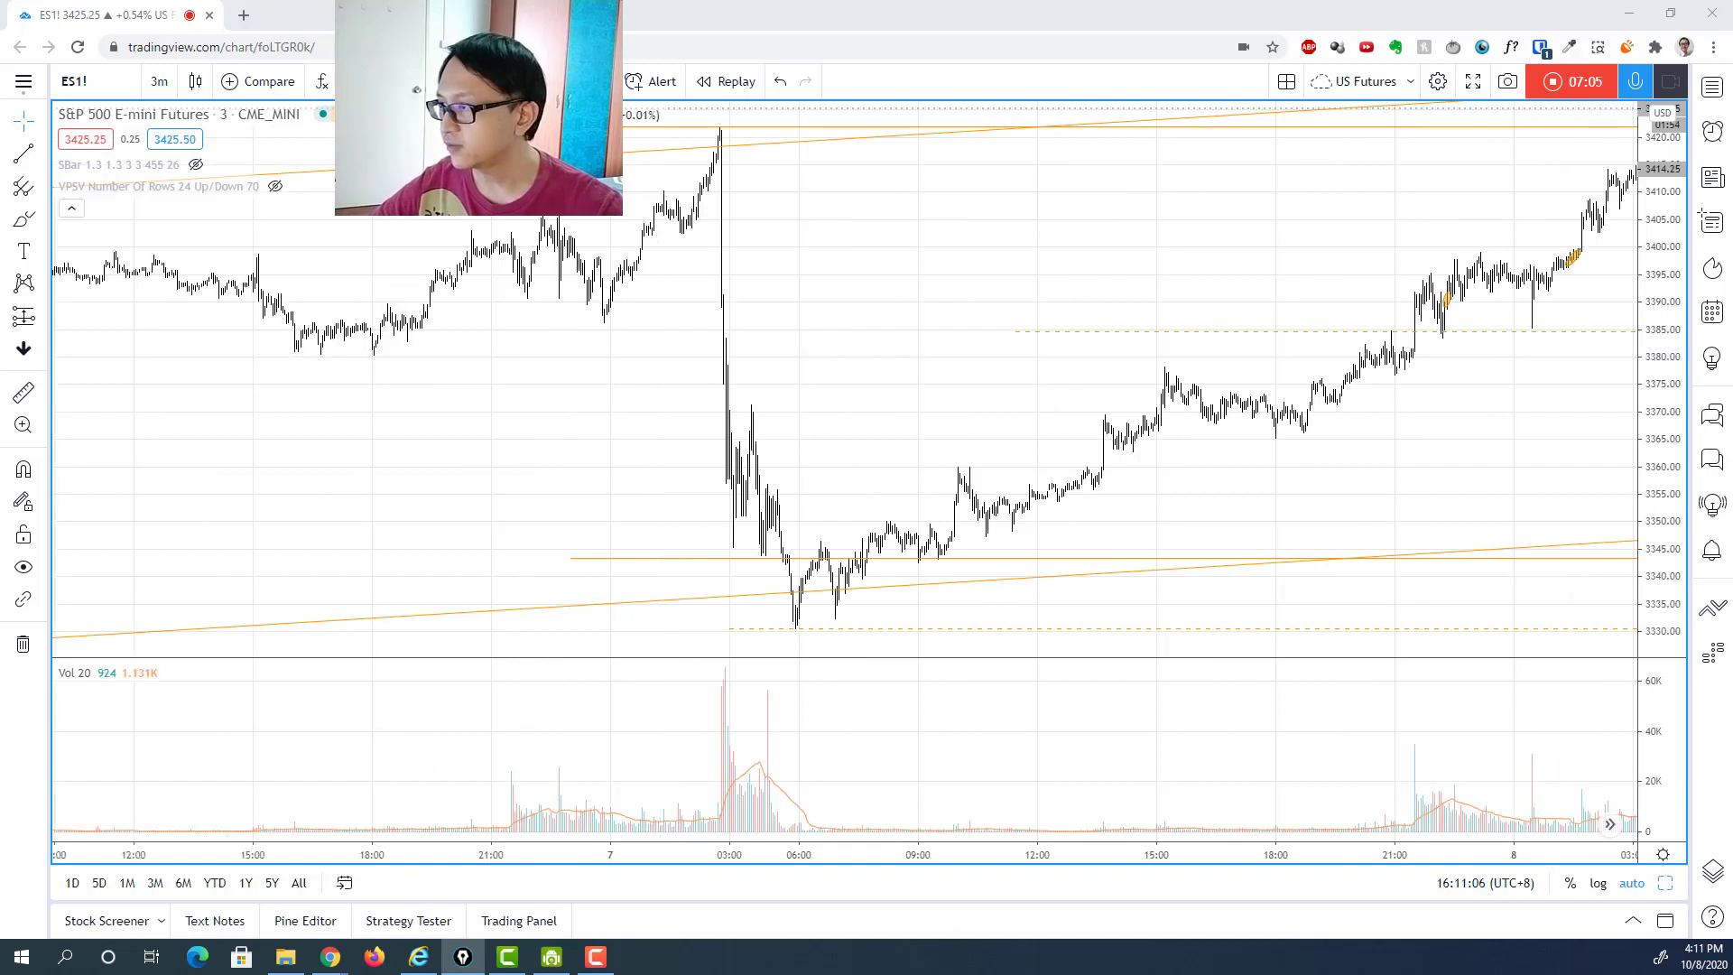
left_click_drag(275, 351, 447, 351)
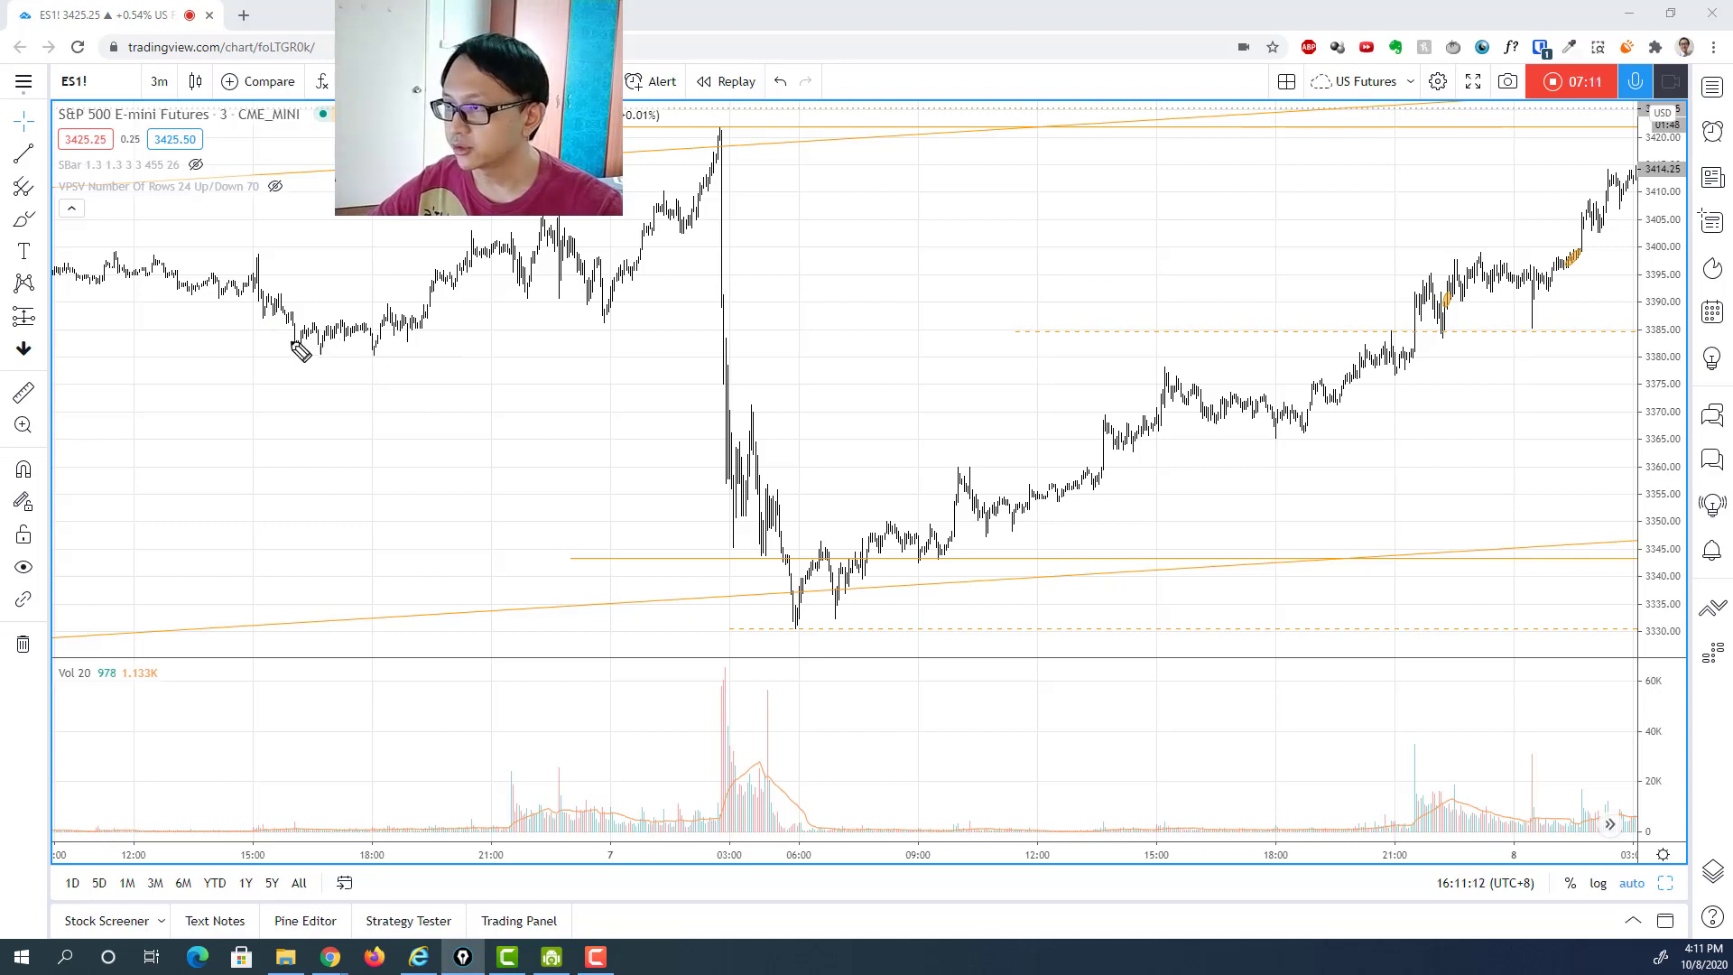
left_click_drag(271, 349, 1679, 343)
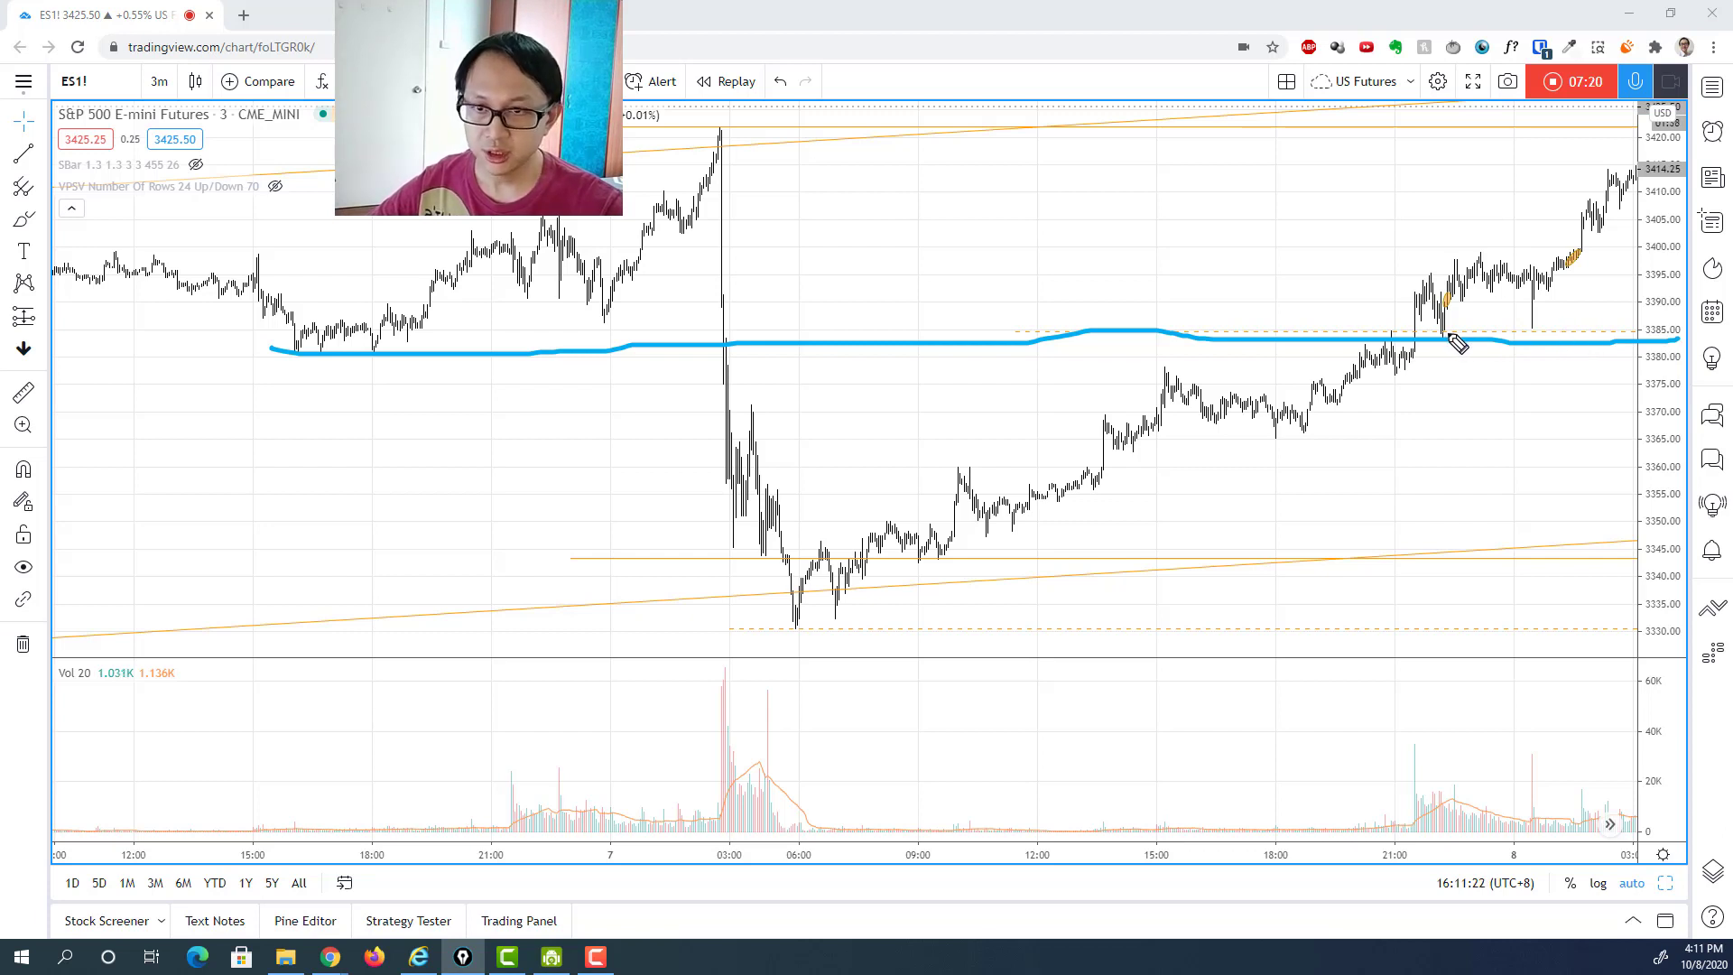
Add arrows at the 21:30 breakout above the level and at its pullback low, and erase all pen marks.
mouse_move(1386, 253)
left_mouse_down()
mouse_move(1407, 301)
mouse_move(1405, 263)
left_mouse_up()
mouse_move(1443, 341)
left_mouse_down()
mouse_move(1458, 453)
mouse_move(1429, 366)
mouse_move(1483, 366)
left_mouse_up()
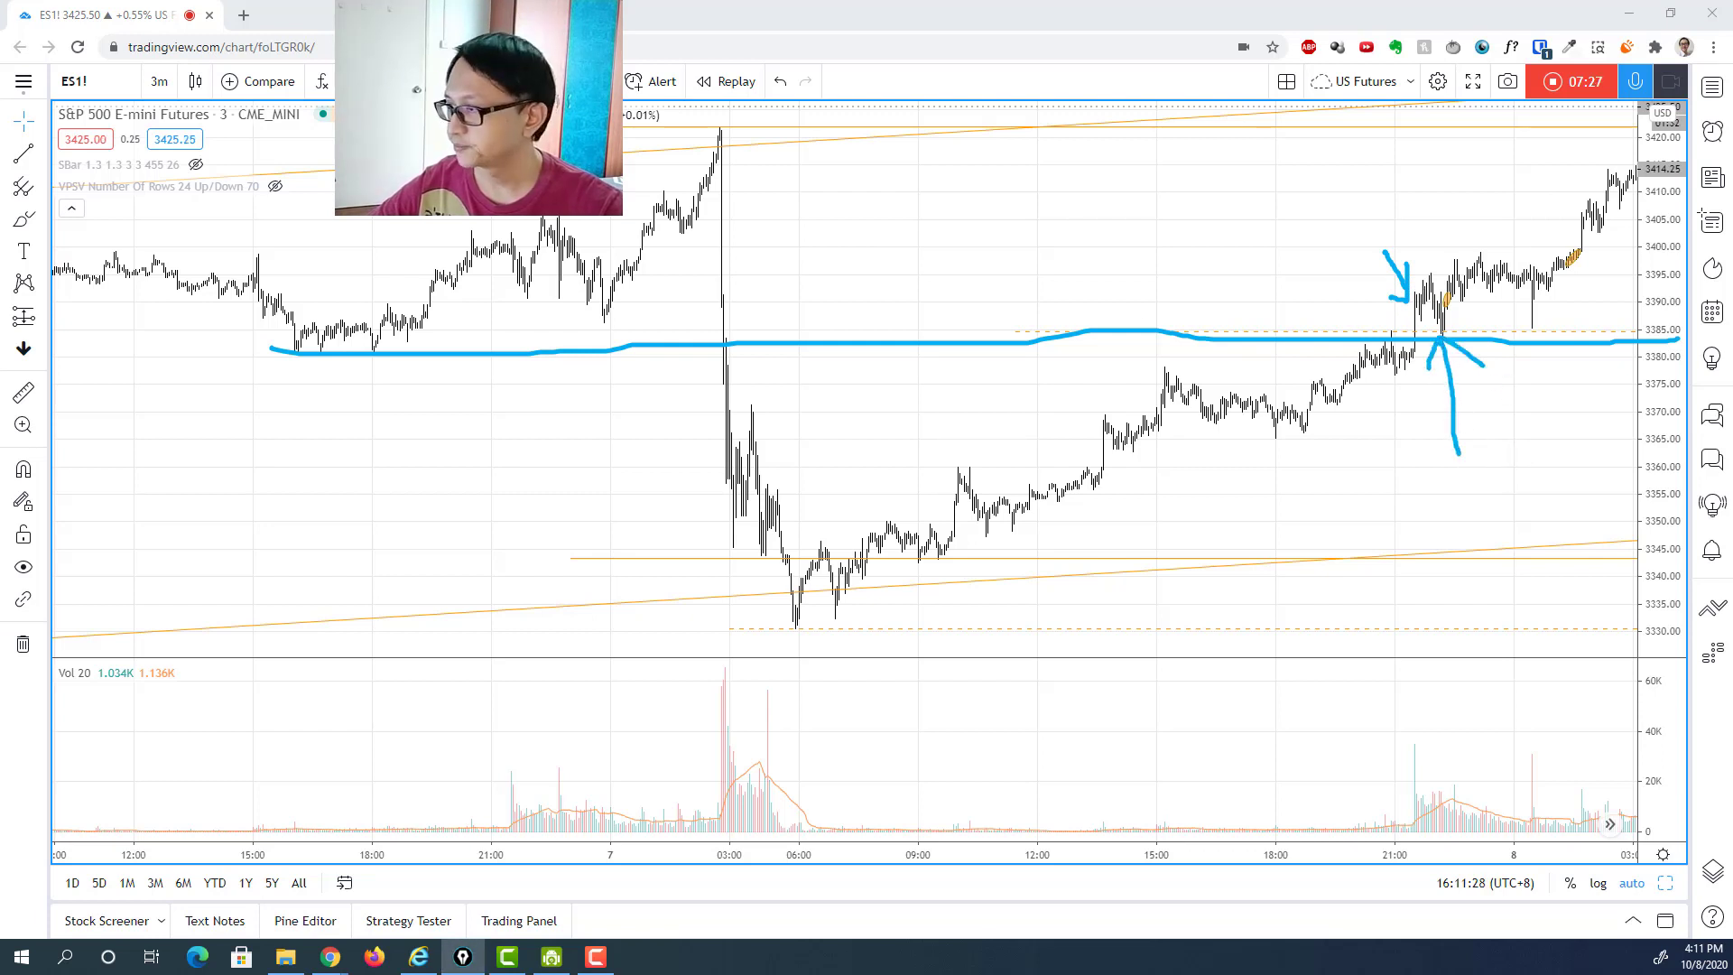
key("Escape")
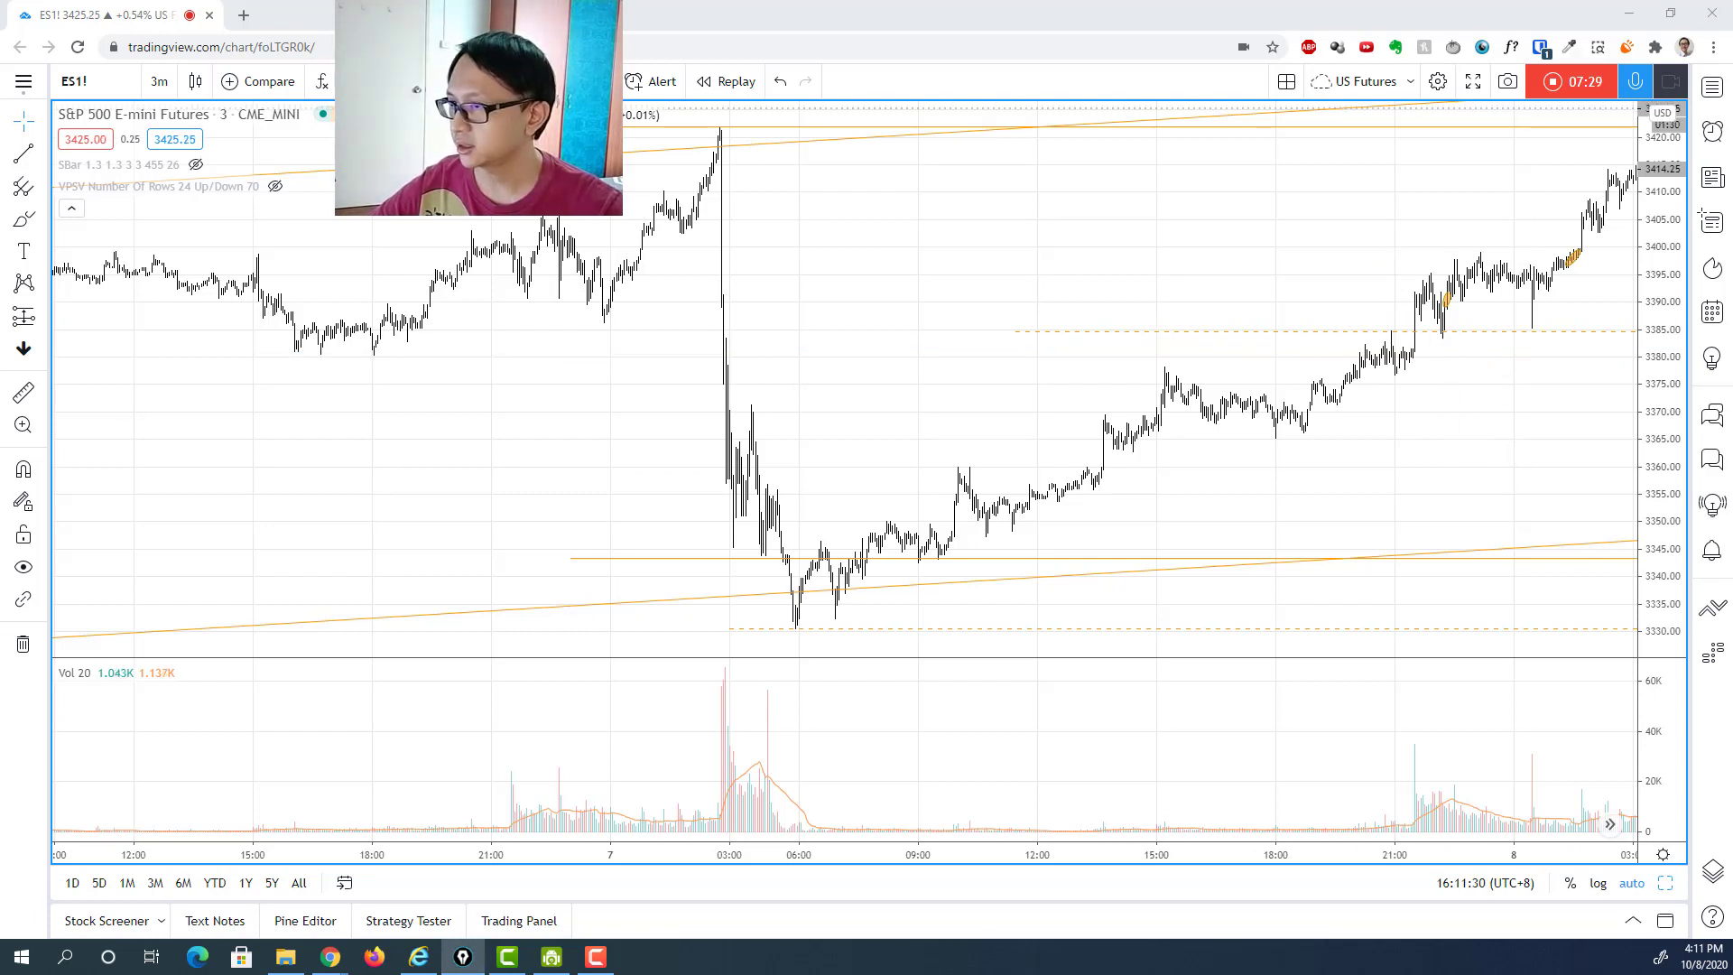
Point an arrow at the orange-highlighted rebound around 22:20, circle its bars from about 3384 to 3395, and erase the marks.
scroll(1188, 379, "up", 5)
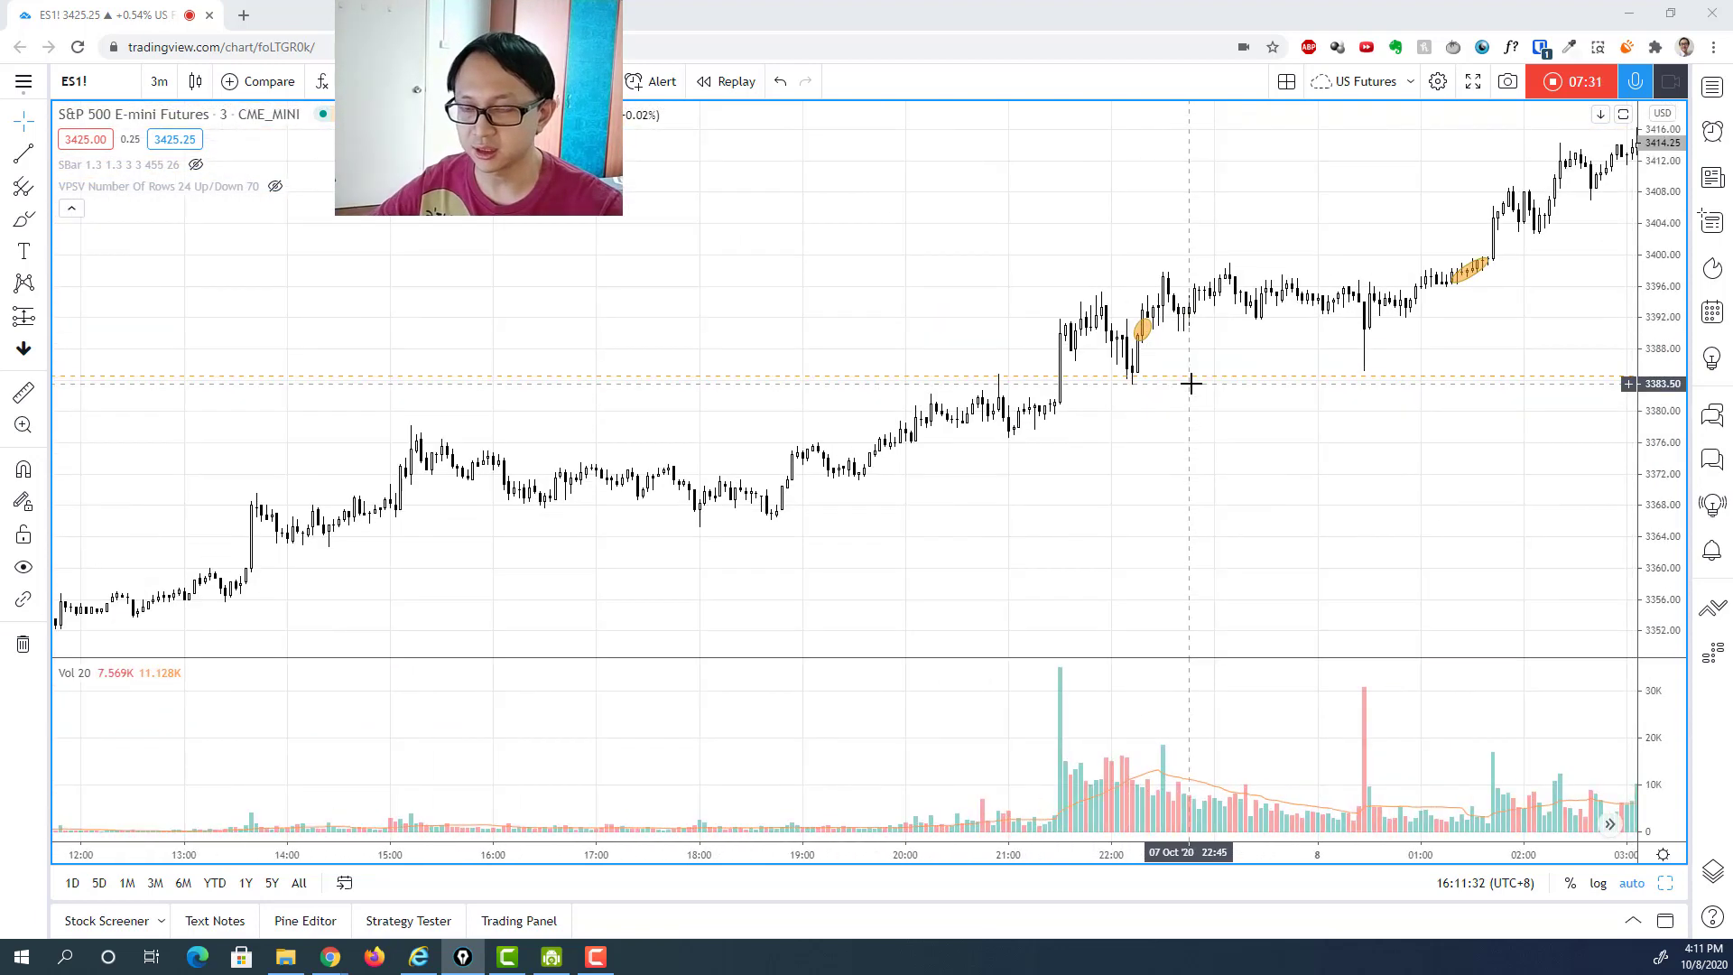
scroll(1191, 384, "up", 2)
scroll(1047, 402, "up", 2)
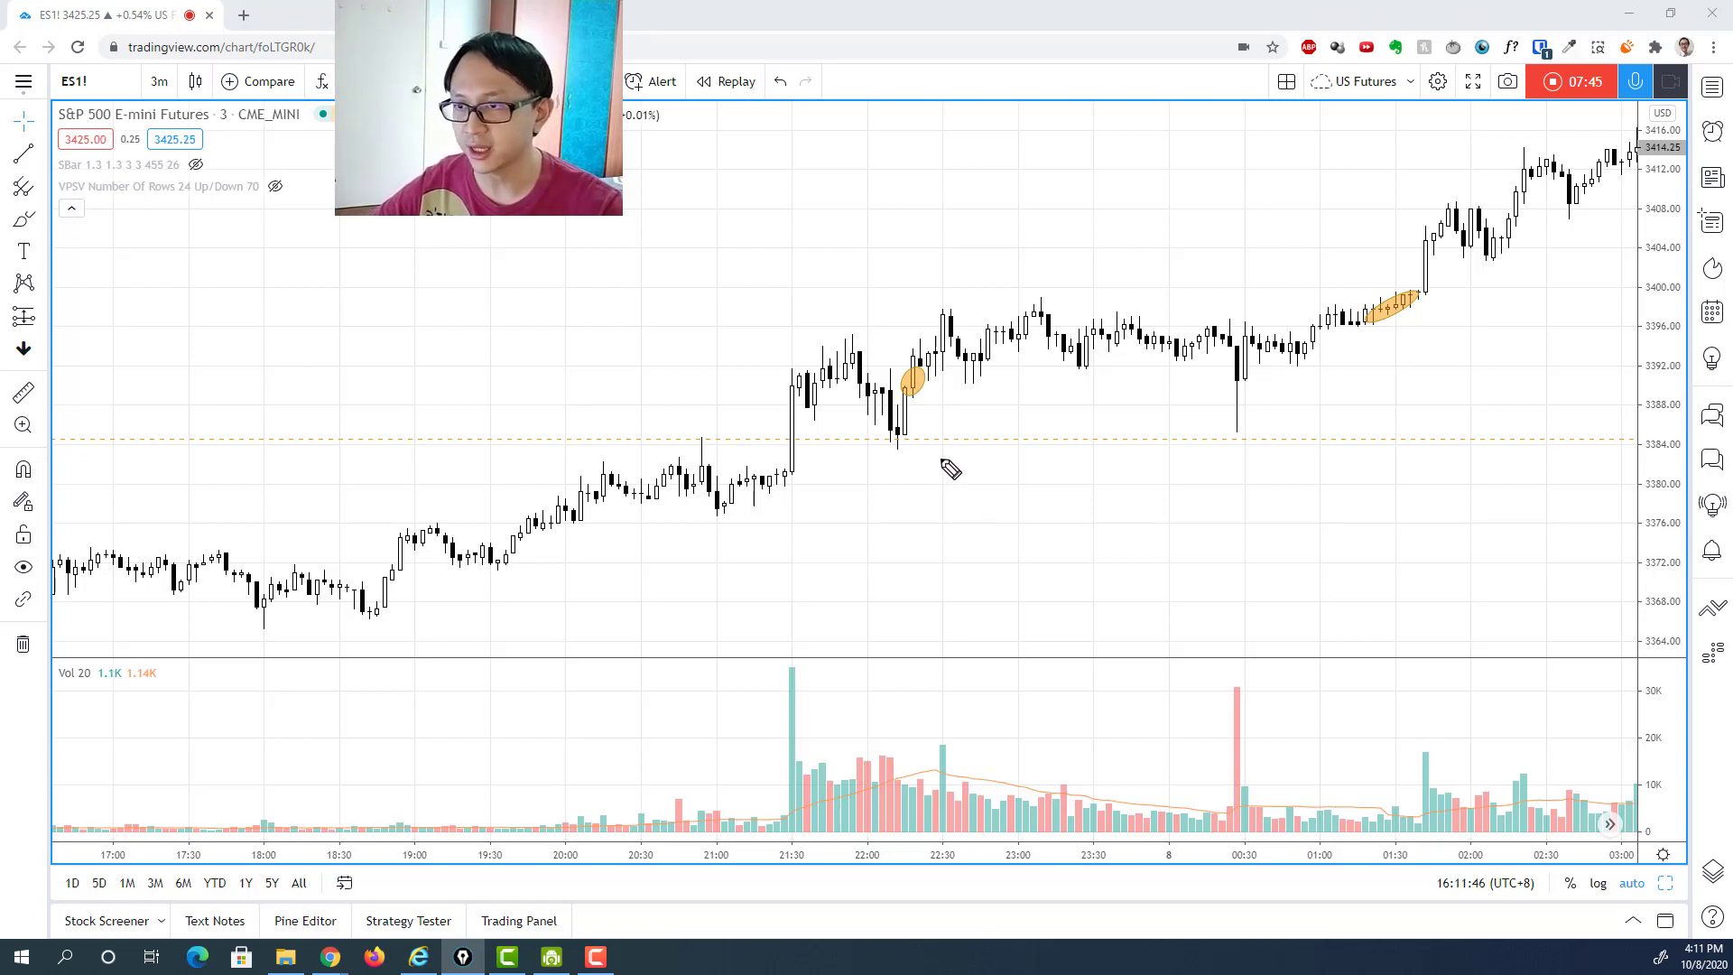
mouse_move(914, 388)
left_mouse_down()
mouse_move(941, 461)
mouse_move(949, 416)
left_mouse_up()
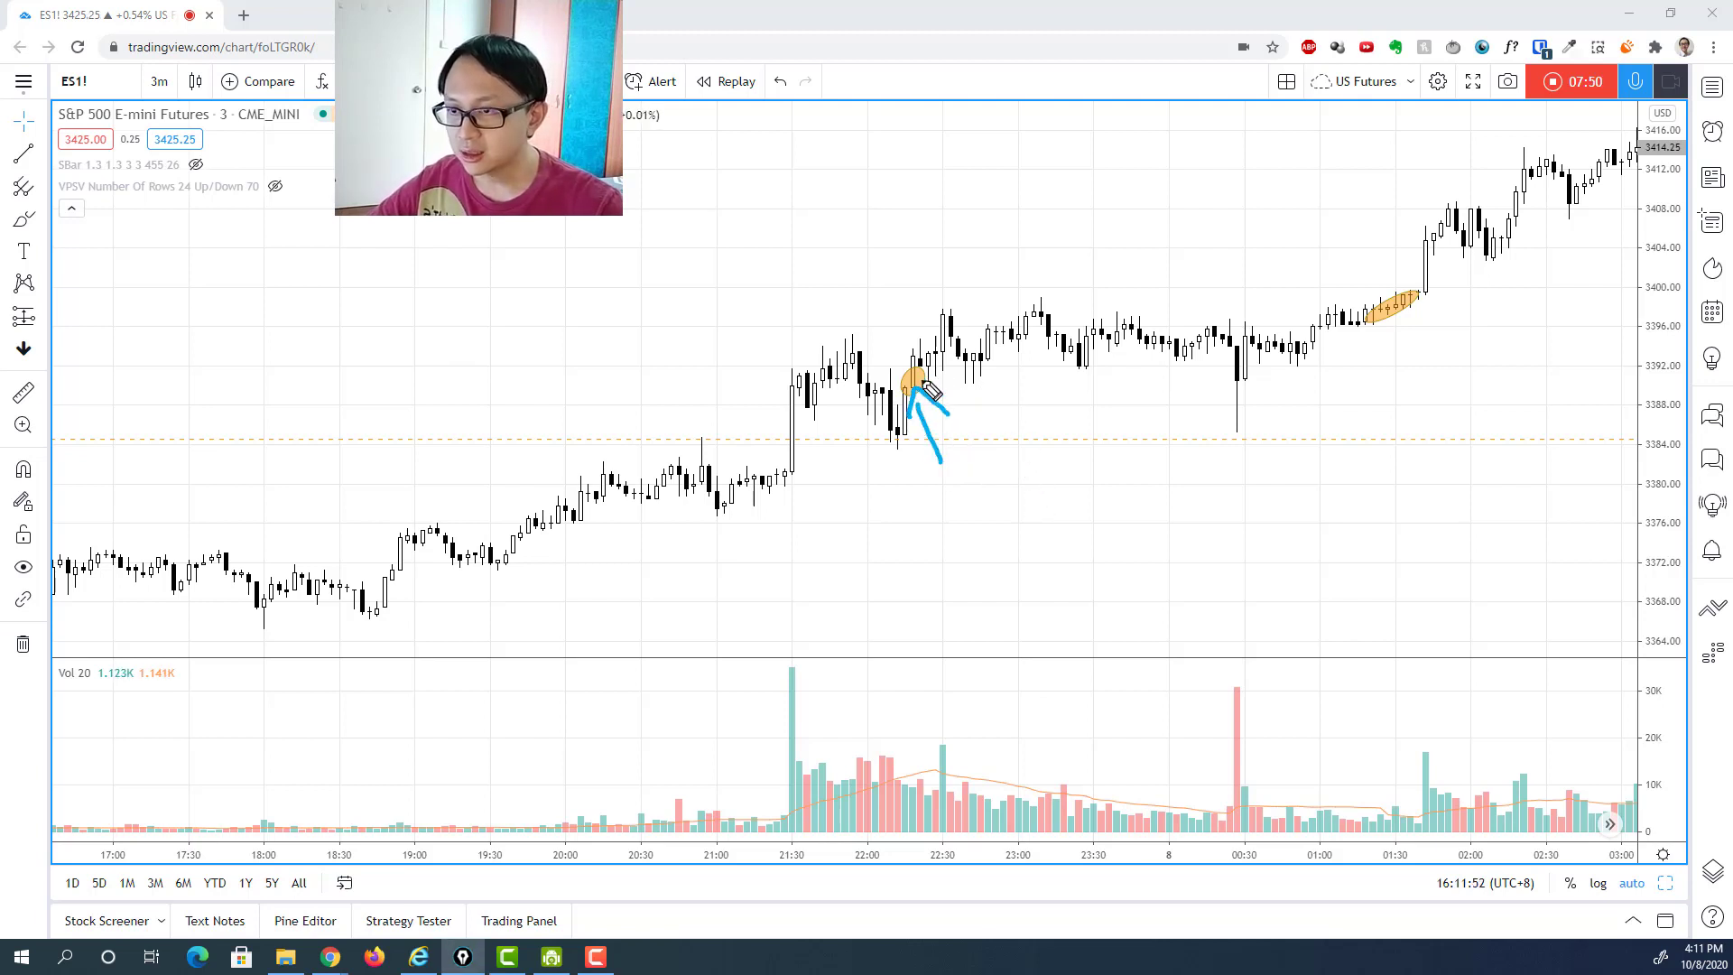
mouse_move(914, 332)
left_mouse_down()
mouse_move(901, 354)
mouse_move(930, 415)
mouse_move(916, 329)
left_mouse_up()
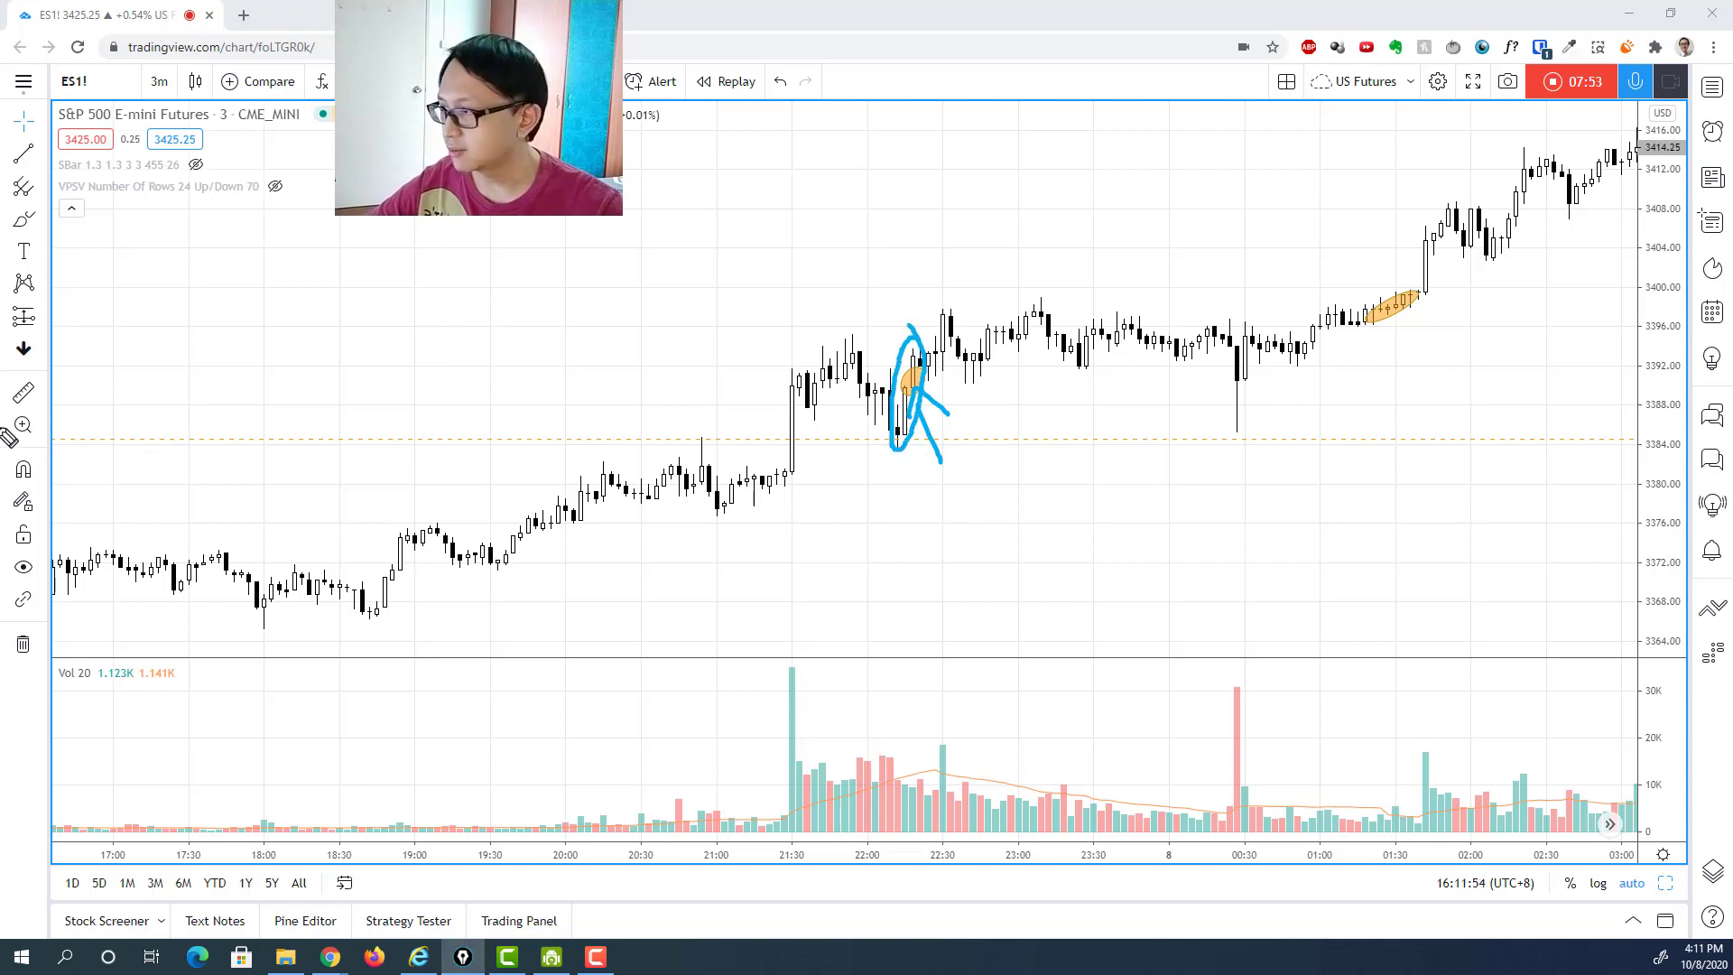
key("Escape")
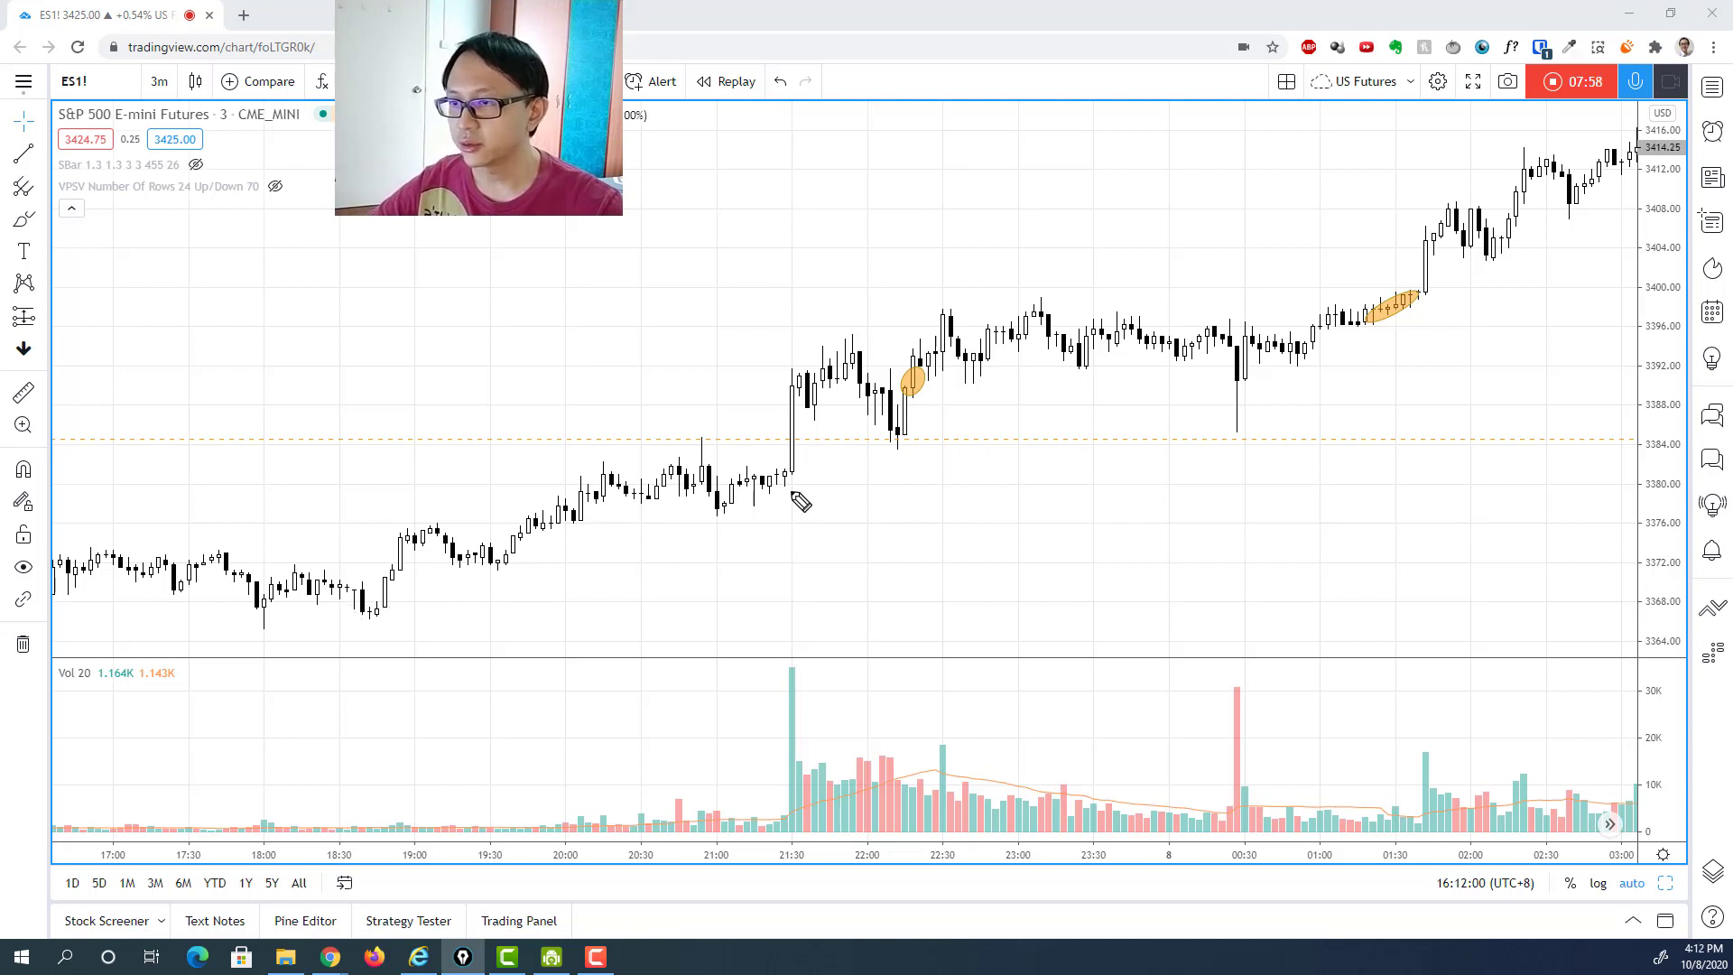
Trace the rise from about 3378 at 21:00 to 3395 and the pullback to about 3385, and erase the tracing.
mouse_move(716, 508)
left_mouse_down()
mouse_move(803, 360)
mouse_move(854, 336)
left_mouse_up()
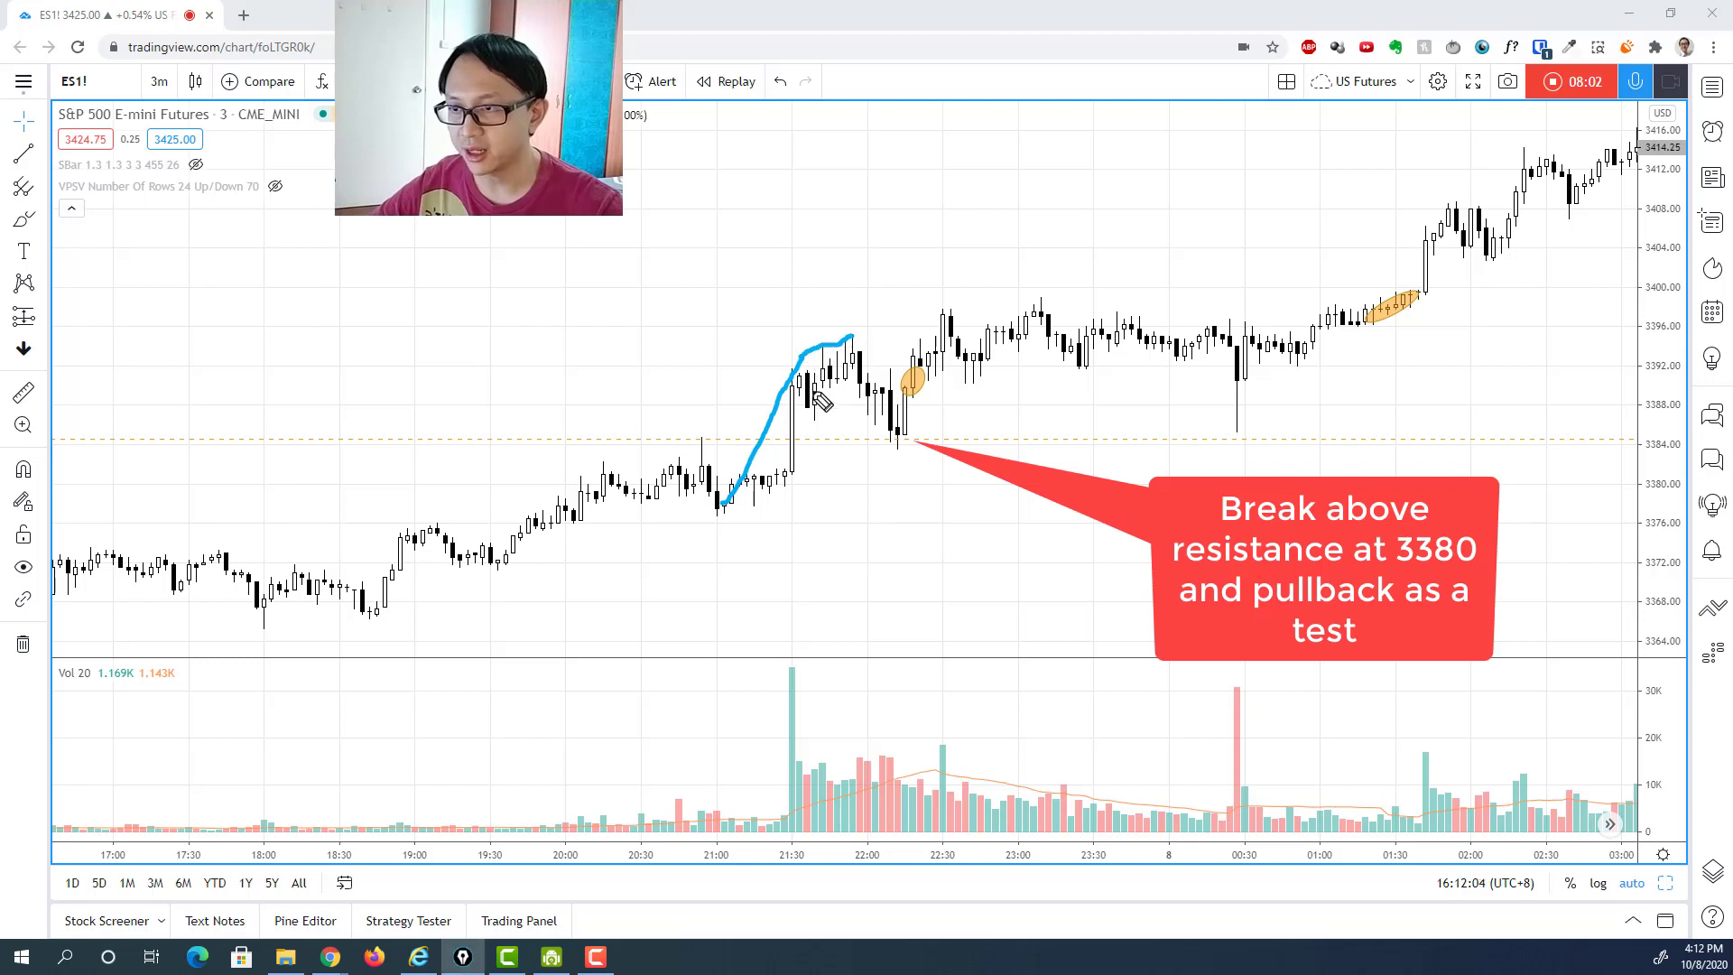
mouse_move(806, 395)
left_mouse_down()
mouse_move(849, 366)
mouse_move(897, 440)
left_mouse_up()
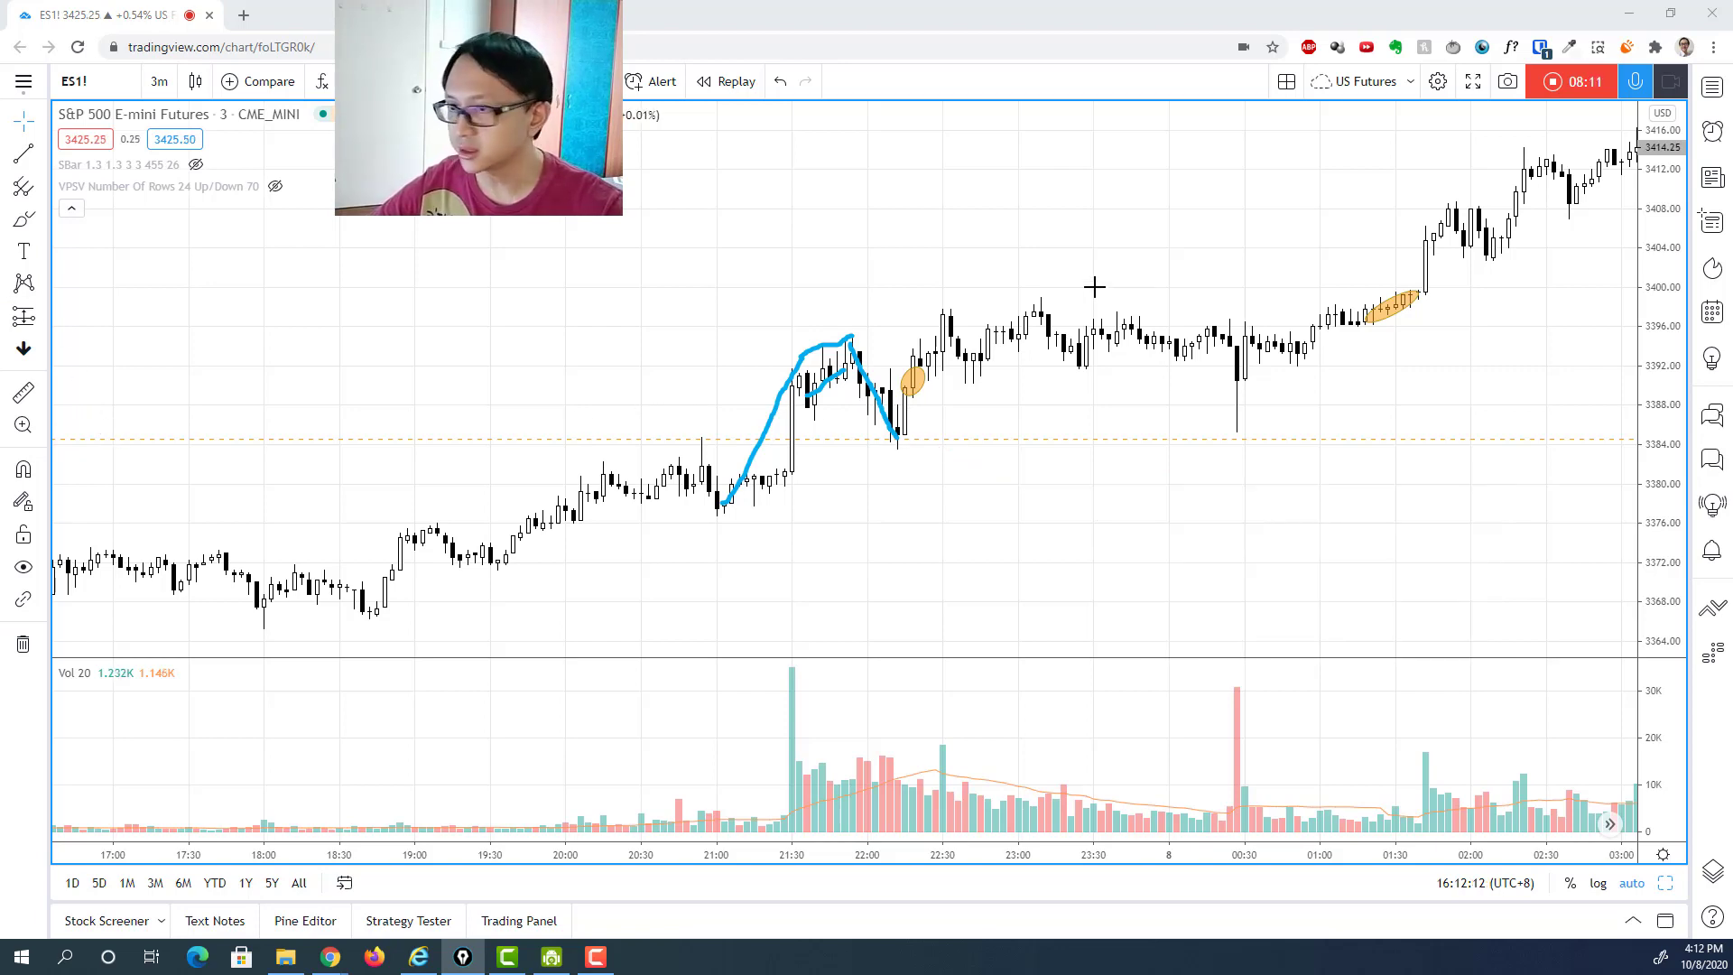
scroll(1118, 388, "down", 4)
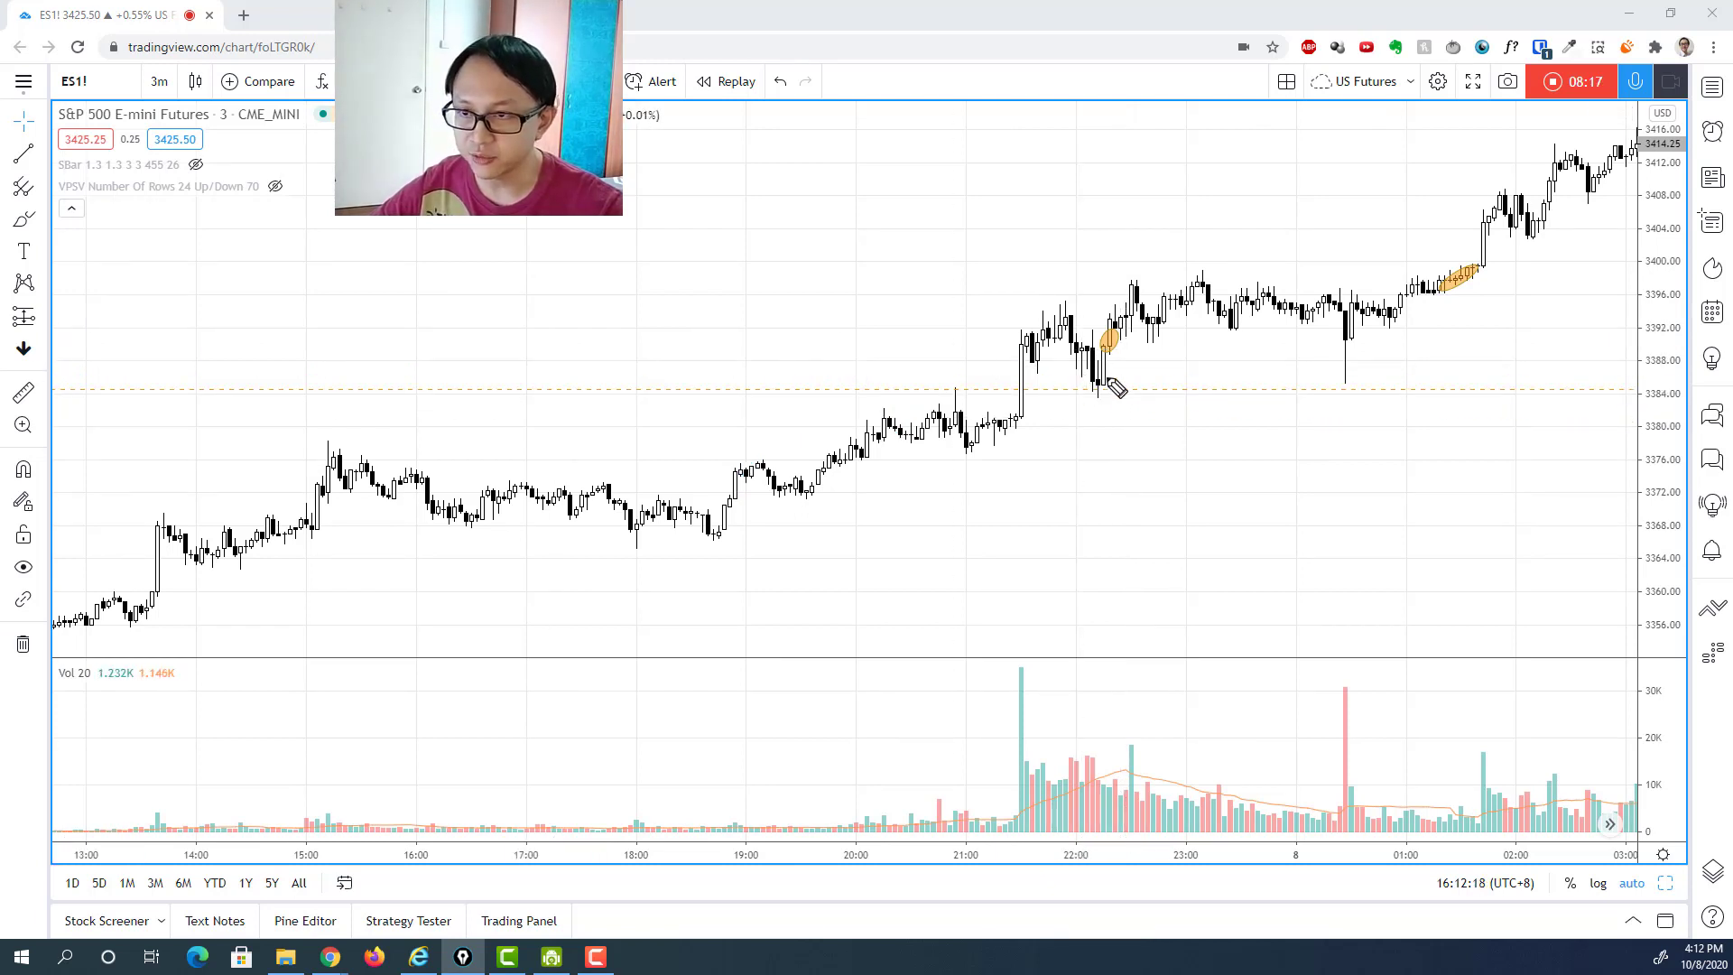
Circle the rebound bars around the 22:20 orange highlight and point arrow strokes at them from below.
mouse_move(1126, 323)
left_mouse_down()
mouse_move(1110, 311)
mouse_move(1100, 397)
mouse_move(1130, 331)
mouse_move(1101, 298)
left_mouse_up()
mouse_move(1151, 442)
left_mouse_down()
mouse_move(1113, 368)
mouse_move(1135, 379)
left_mouse_up()
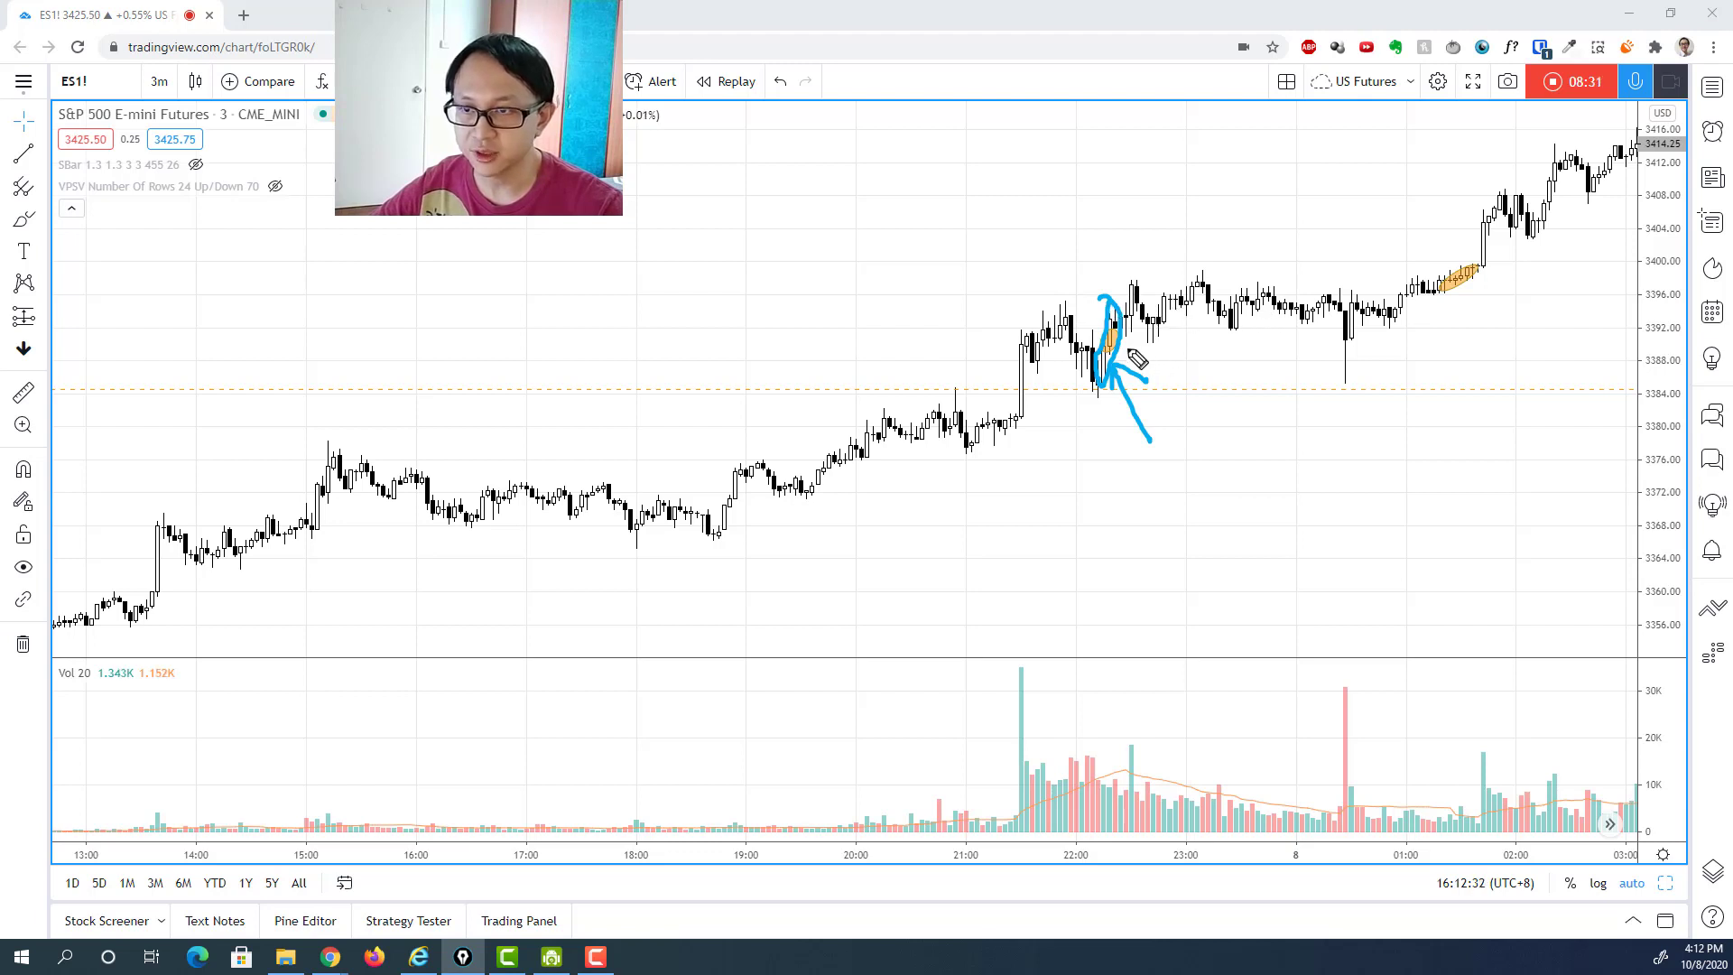
left_click_drag(1128, 359, 1187, 386)
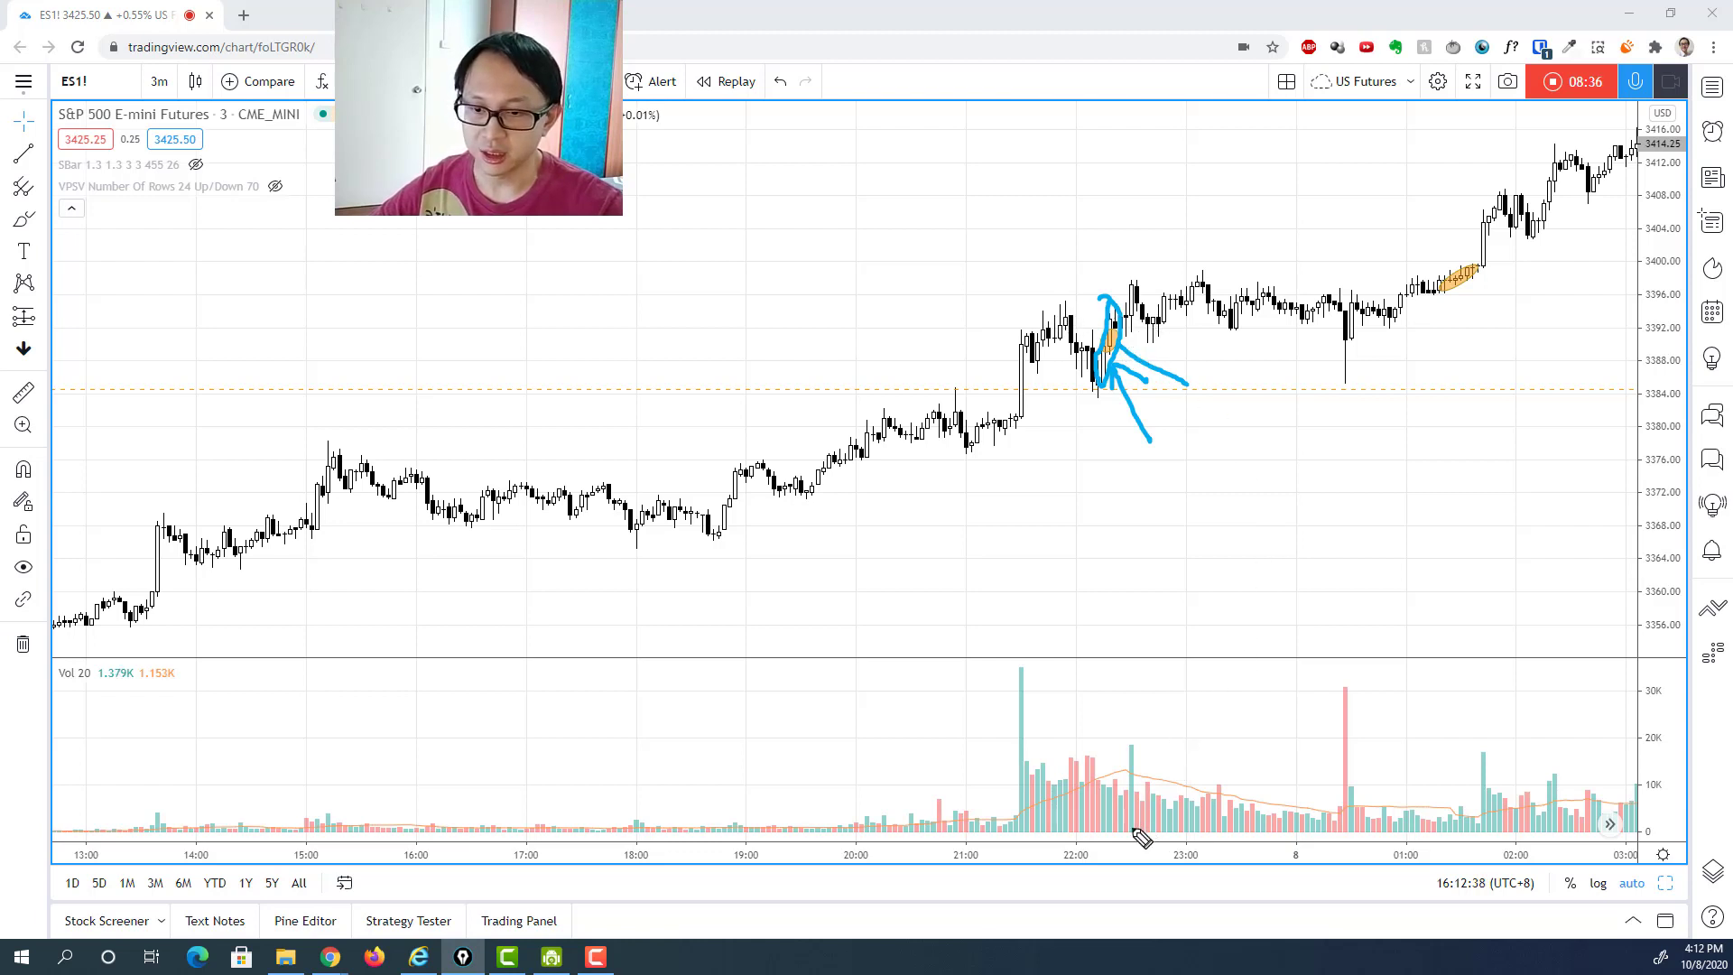
Circle the base of the 22:00 to 01:00 volume bars, and mark the range's price level at about 3395 and its 22:15 low.
mouse_move(1084, 821)
left_mouse_down()
mouse_move(1381, 817)
mouse_move(1397, 857)
mouse_move(1091, 858)
mouse_move(1083, 824)
left_mouse_up()
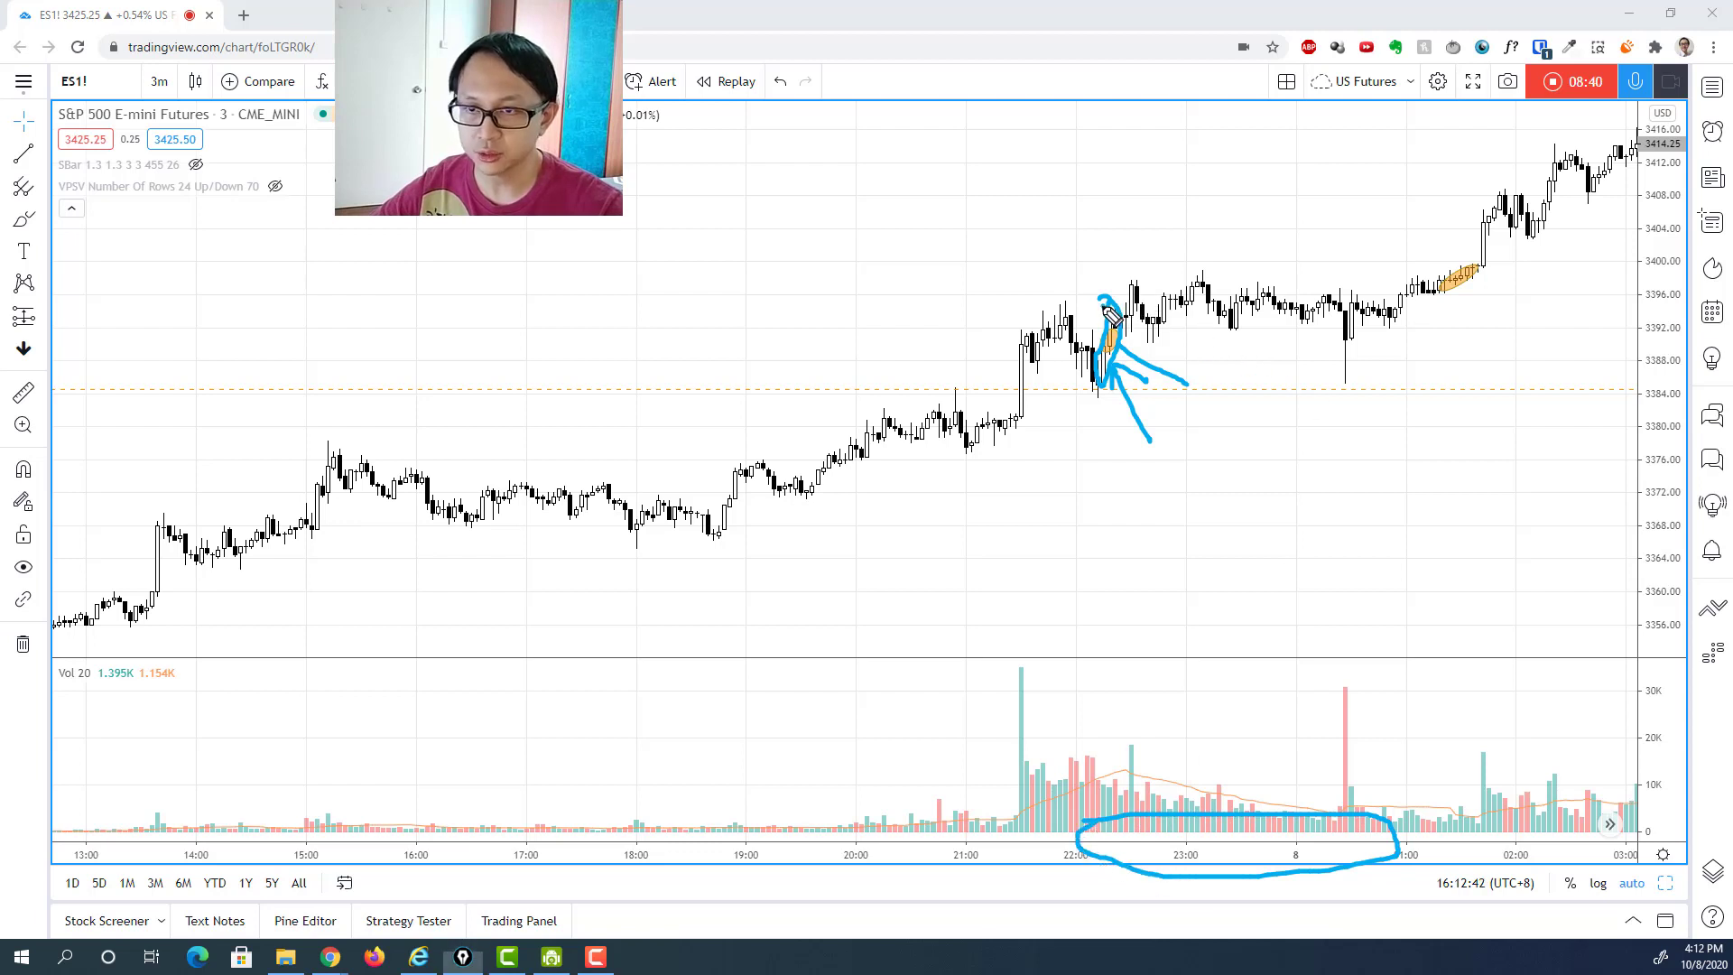
left_click_drag(1103, 307, 1372, 304)
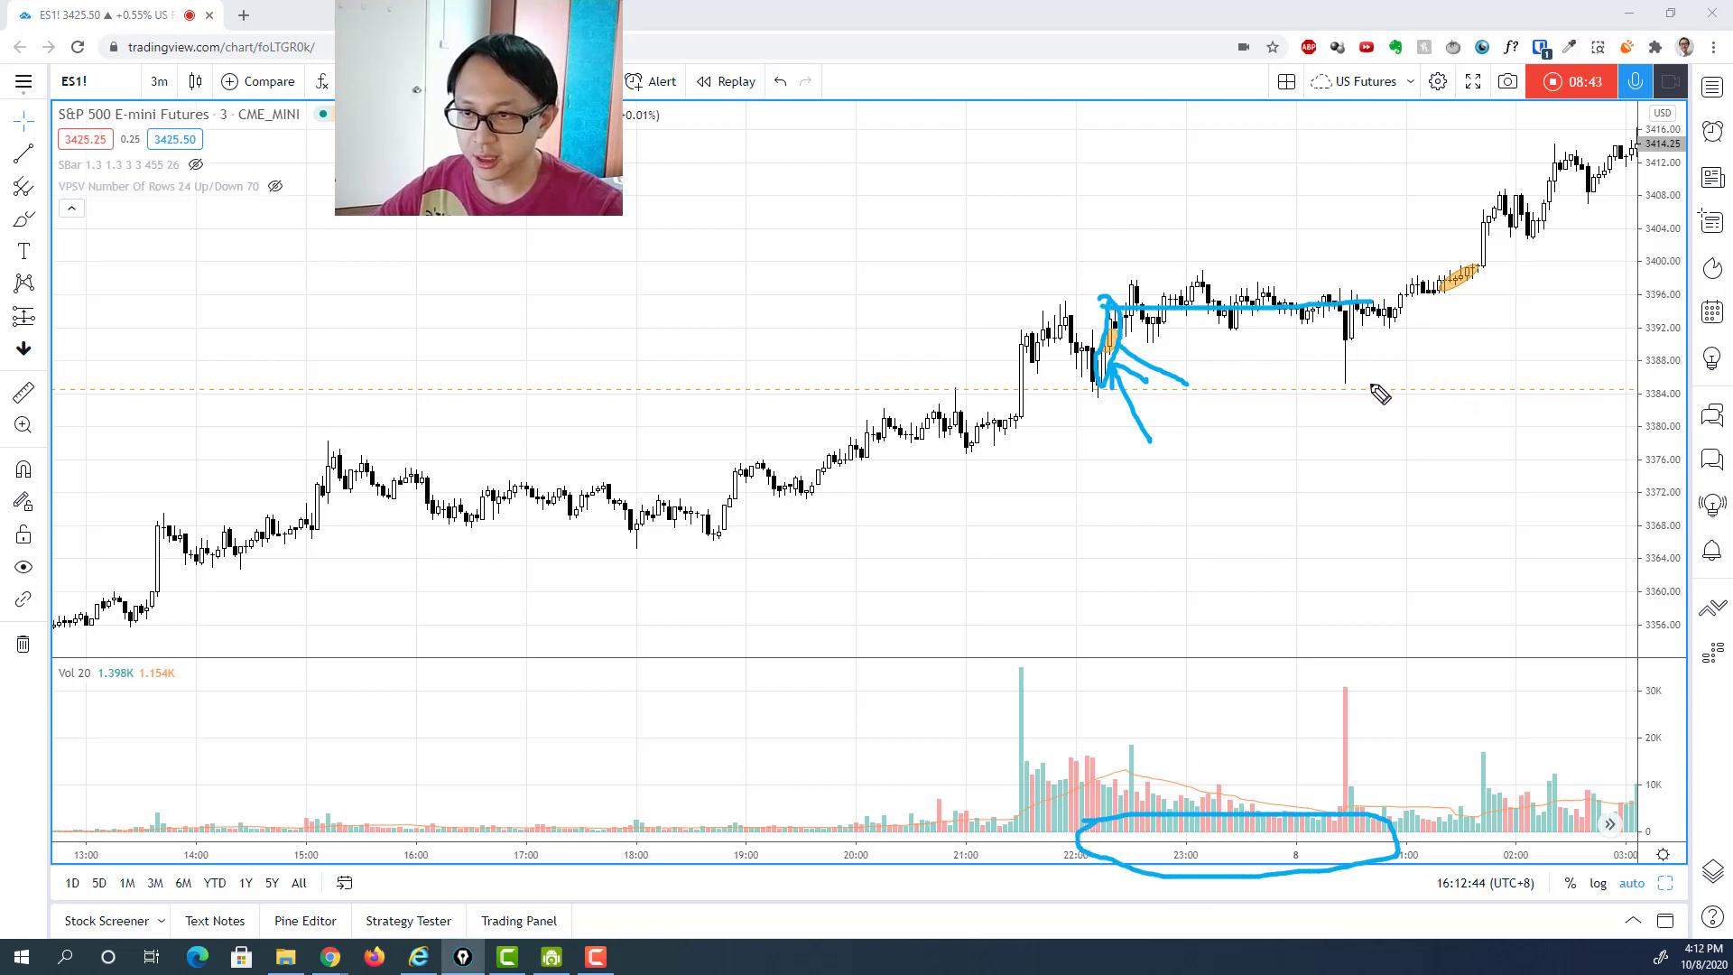
left_click_drag(1075, 402, 1120, 395)
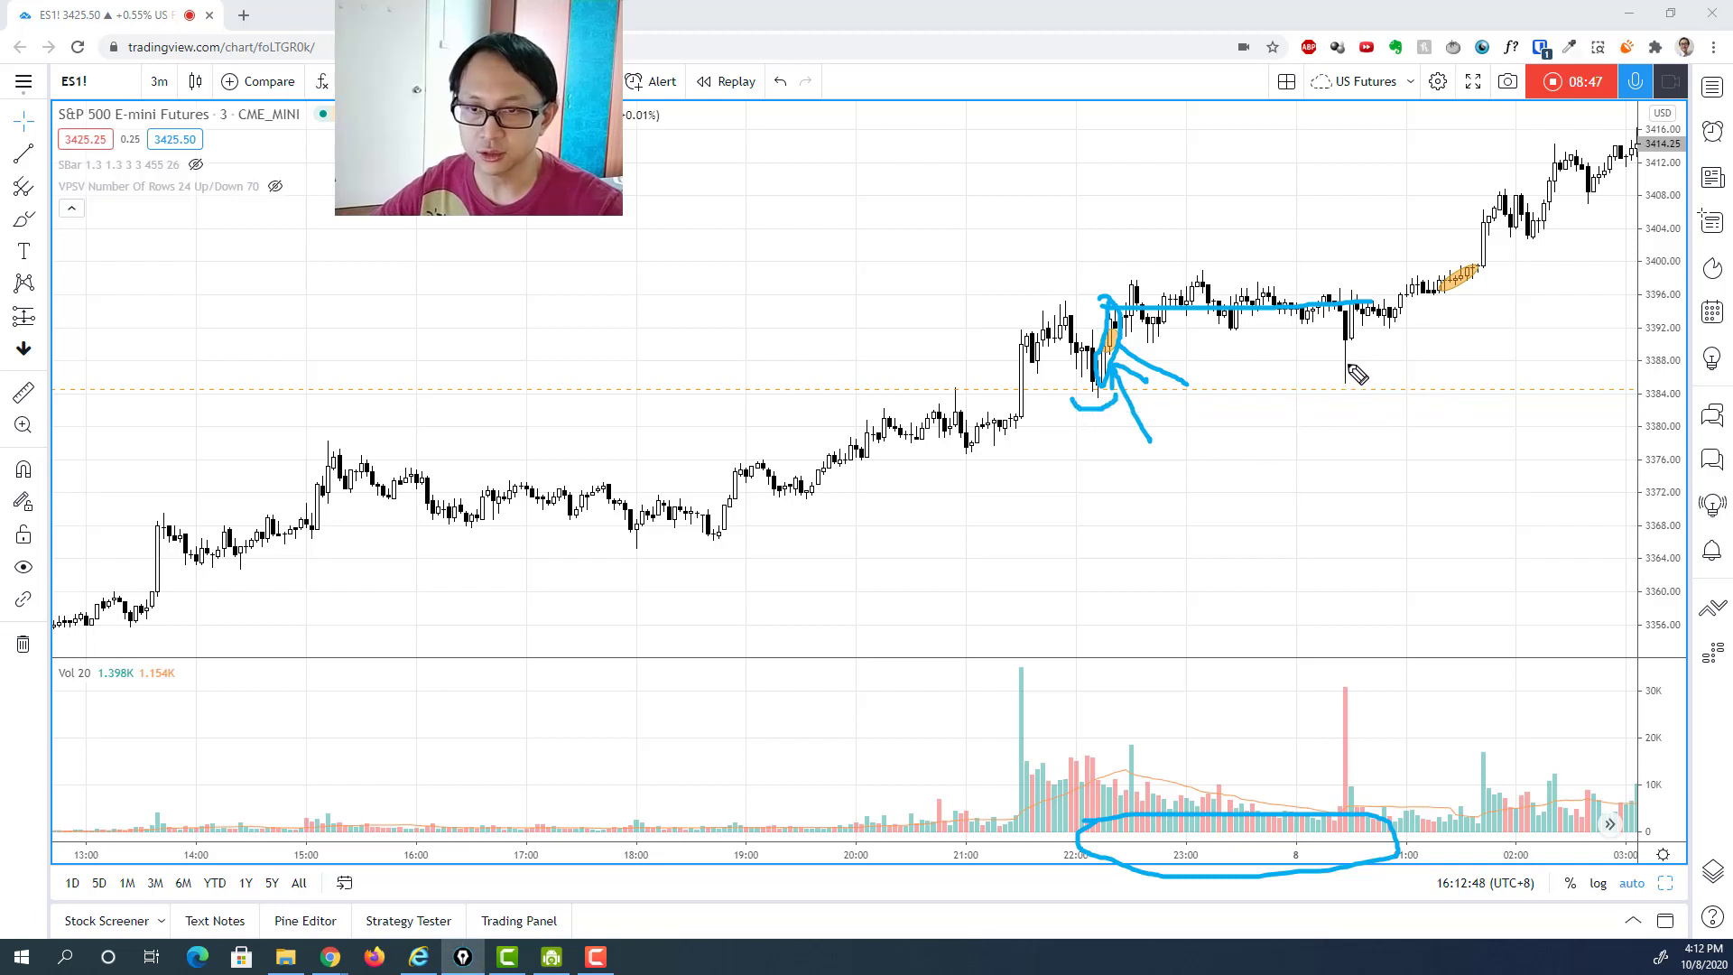
Add an arrow at the 00:30 spike low, circle the matching volume bar, and erase all pen marks.
mouse_move(1354, 371)
left_mouse_down()
mouse_move(1507, 426)
mouse_move(1349, 387)
left_mouse_up()
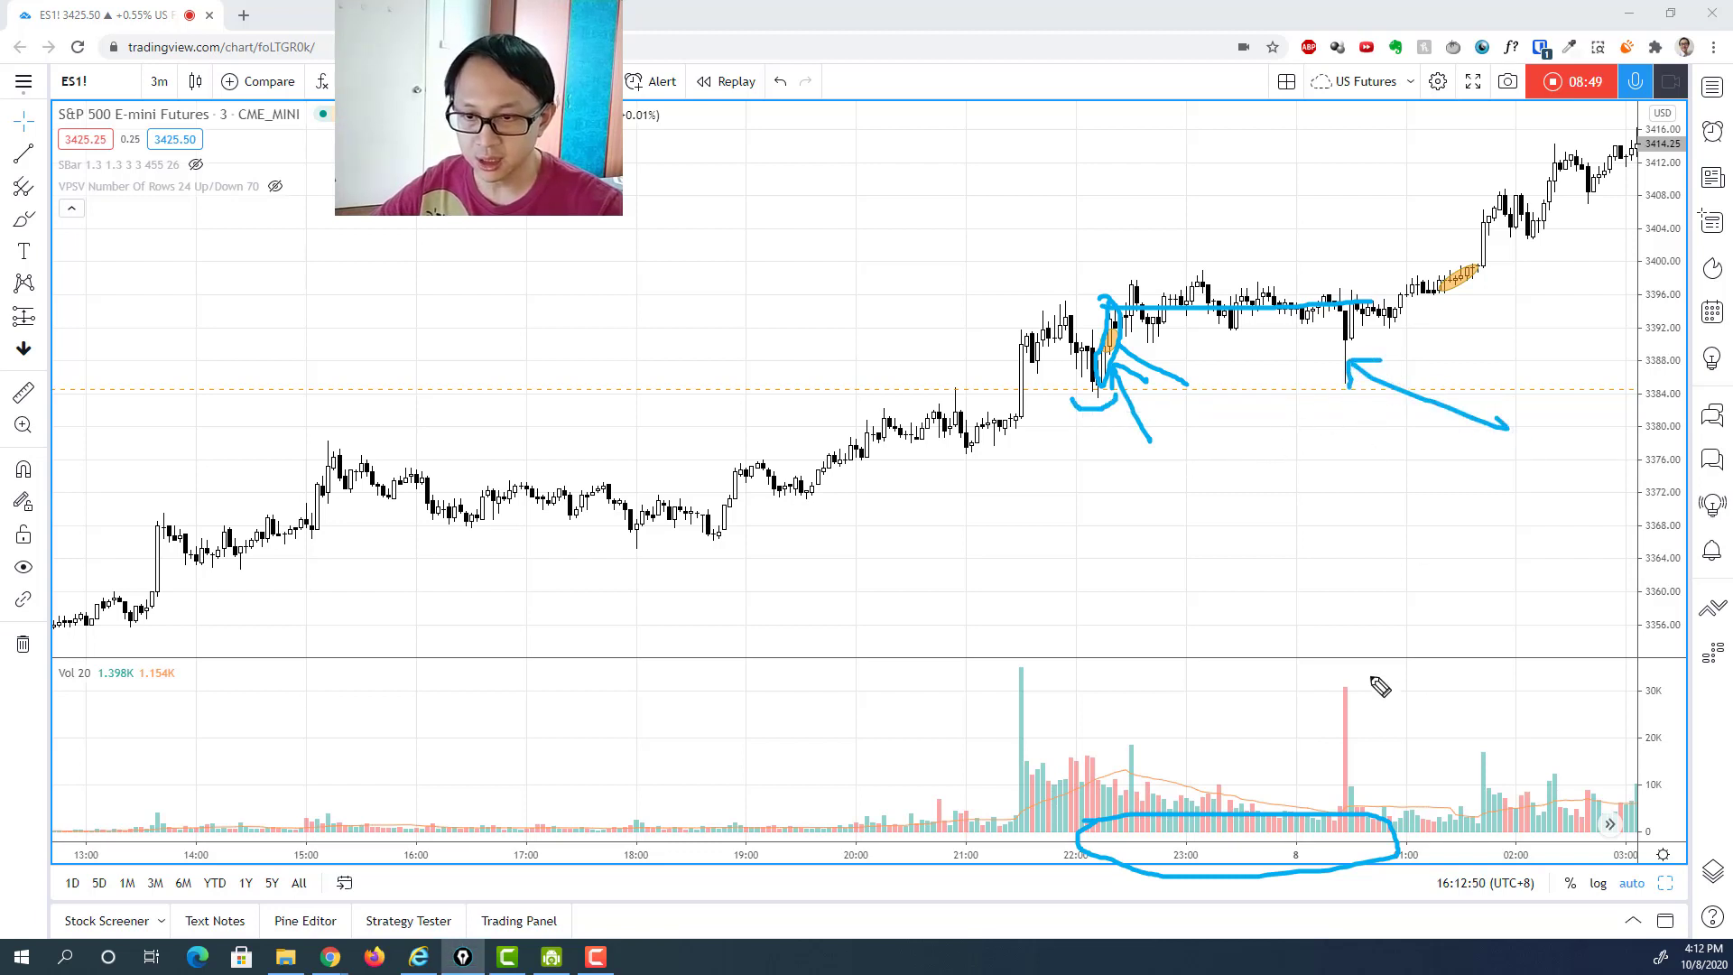
mouse_move(1346, 672)
left_mouse_down()
mouse_move(1340, 846)
mouse_move(1354, 696)
mouse_move(1335, 663)
left_mouse_up()
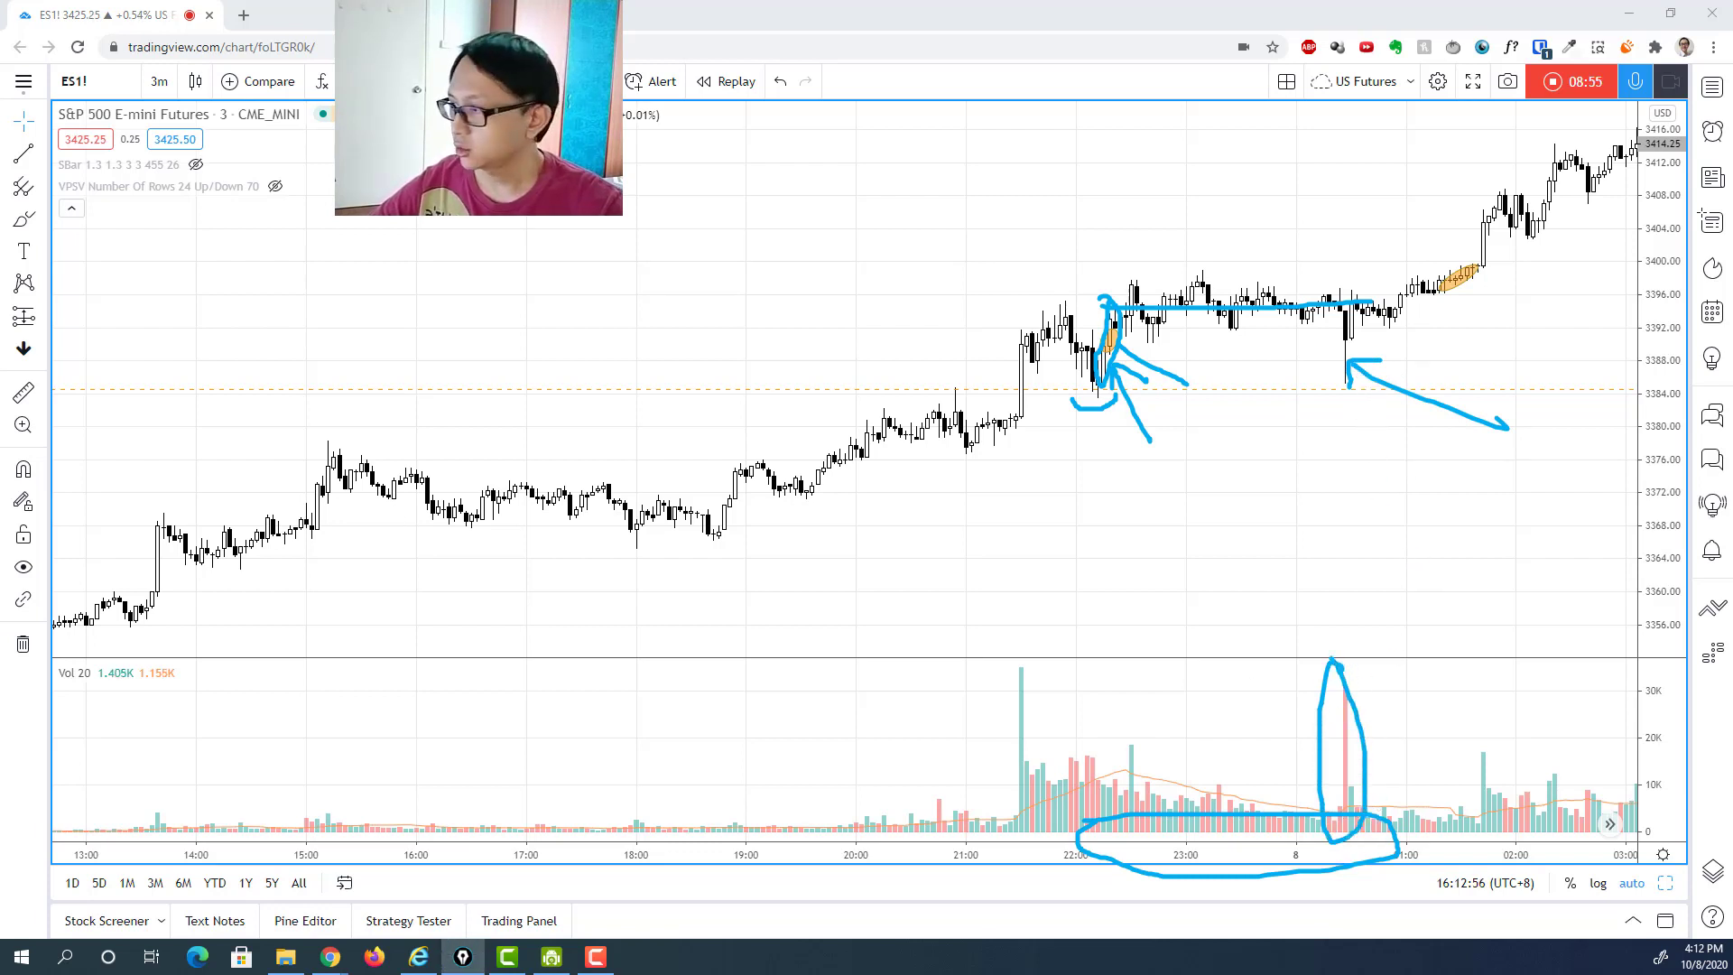
key("Escape")
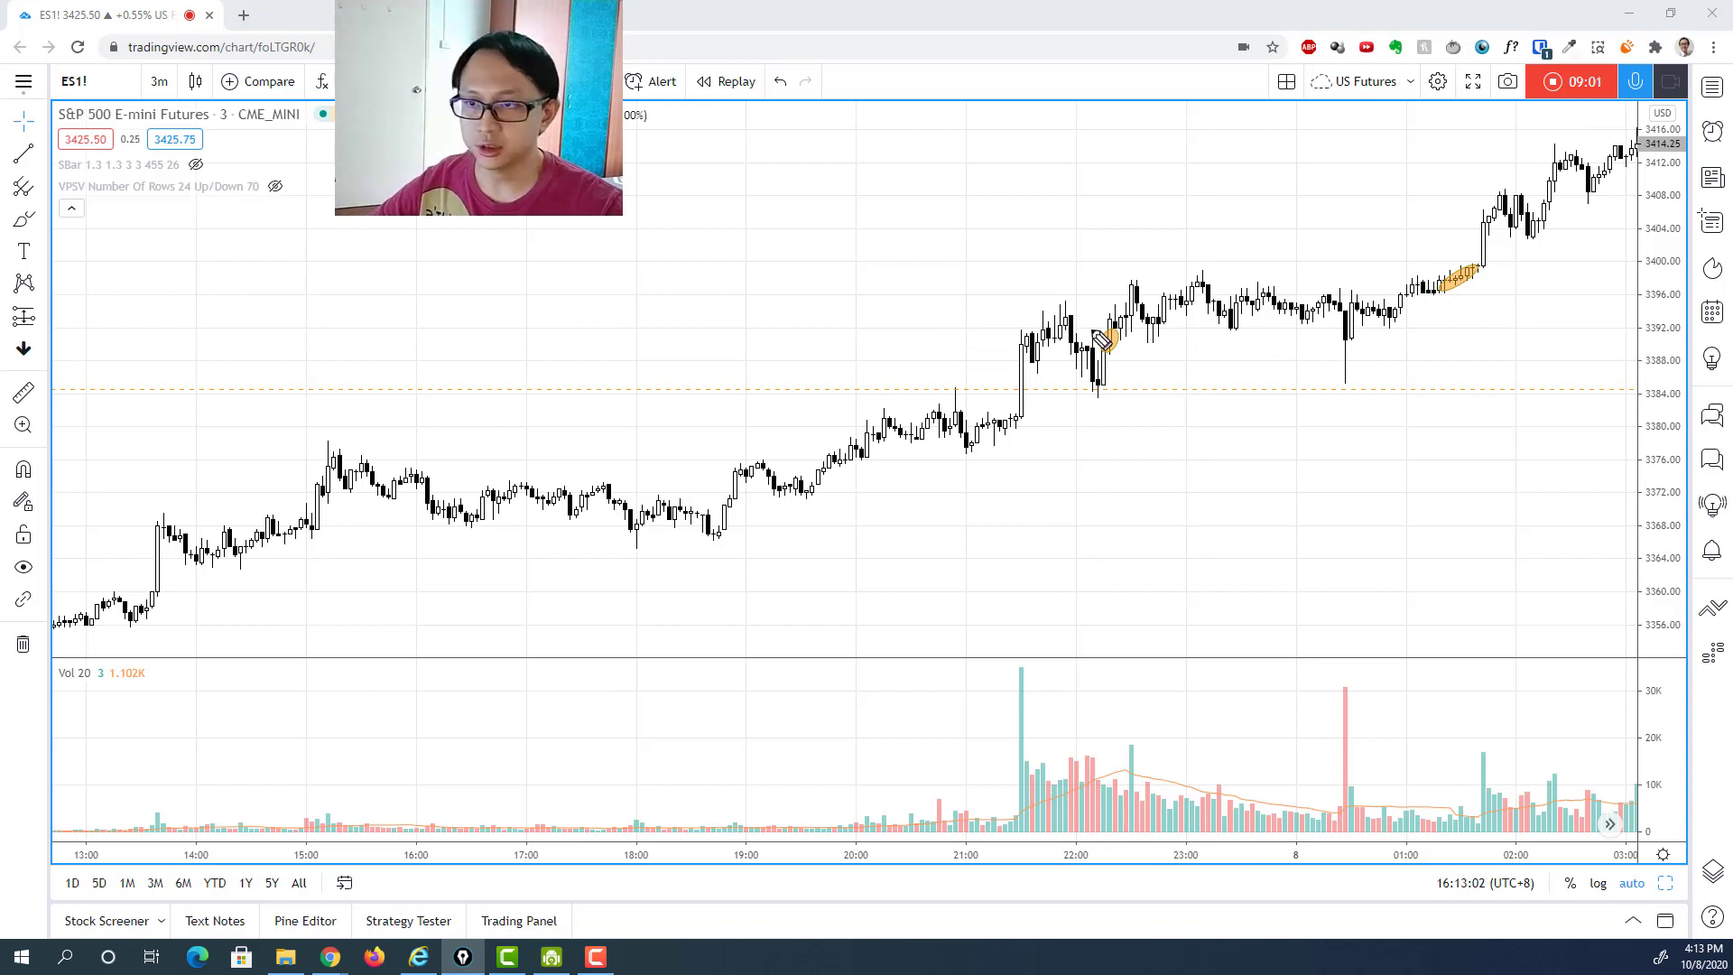
Outline the 22:00 to 01:00 trading range with horizontal lines at about 3395, 3385 and 3398.
left_click_drag(1052, 303, 1401, 298)
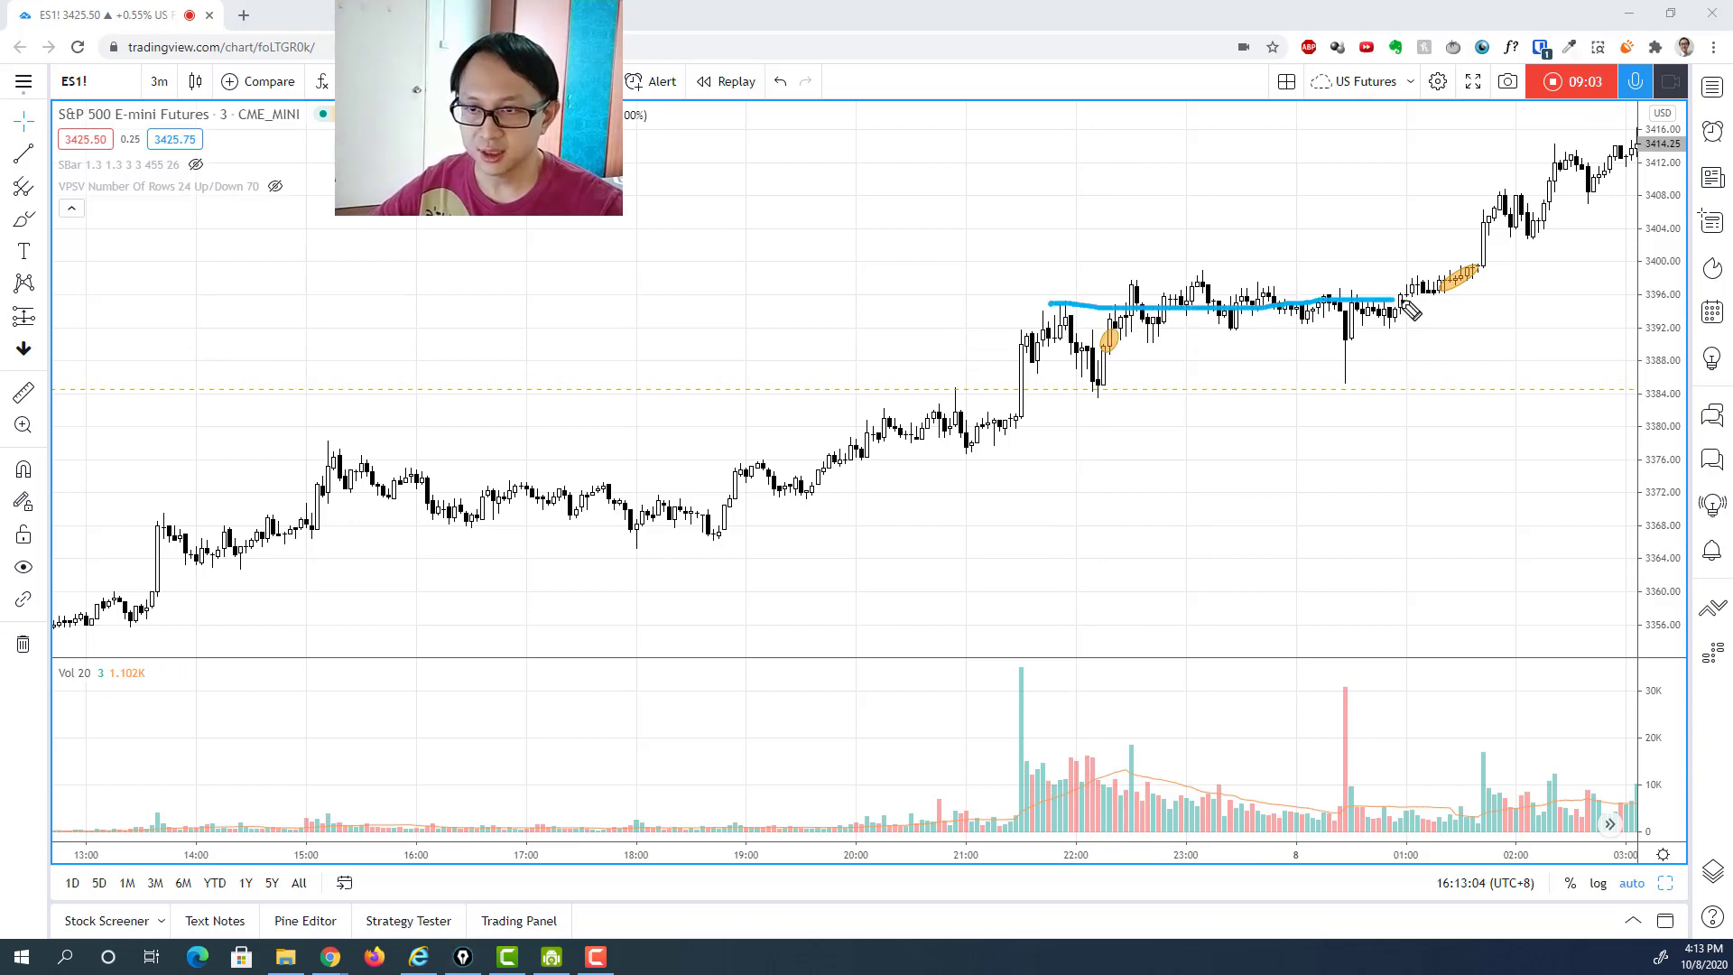
left_click(1075, 381)
left_click_drag(1098, 388, 1401, 377)
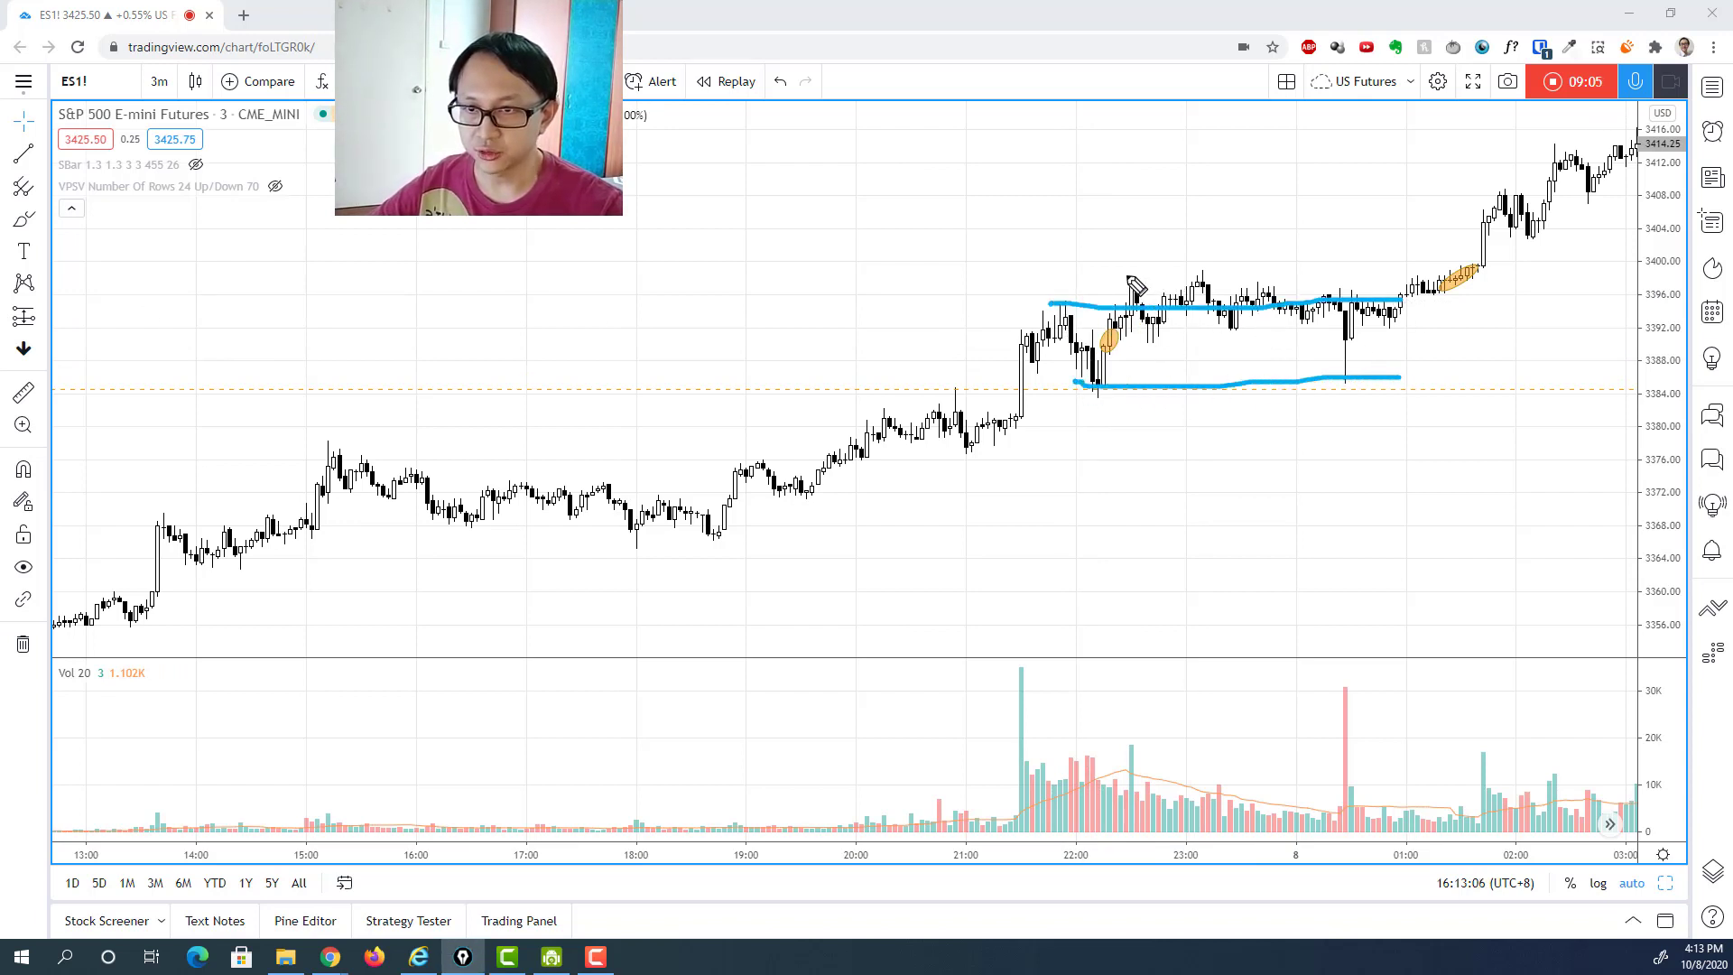
left_click_drag(1127, 276, 1540, 277)
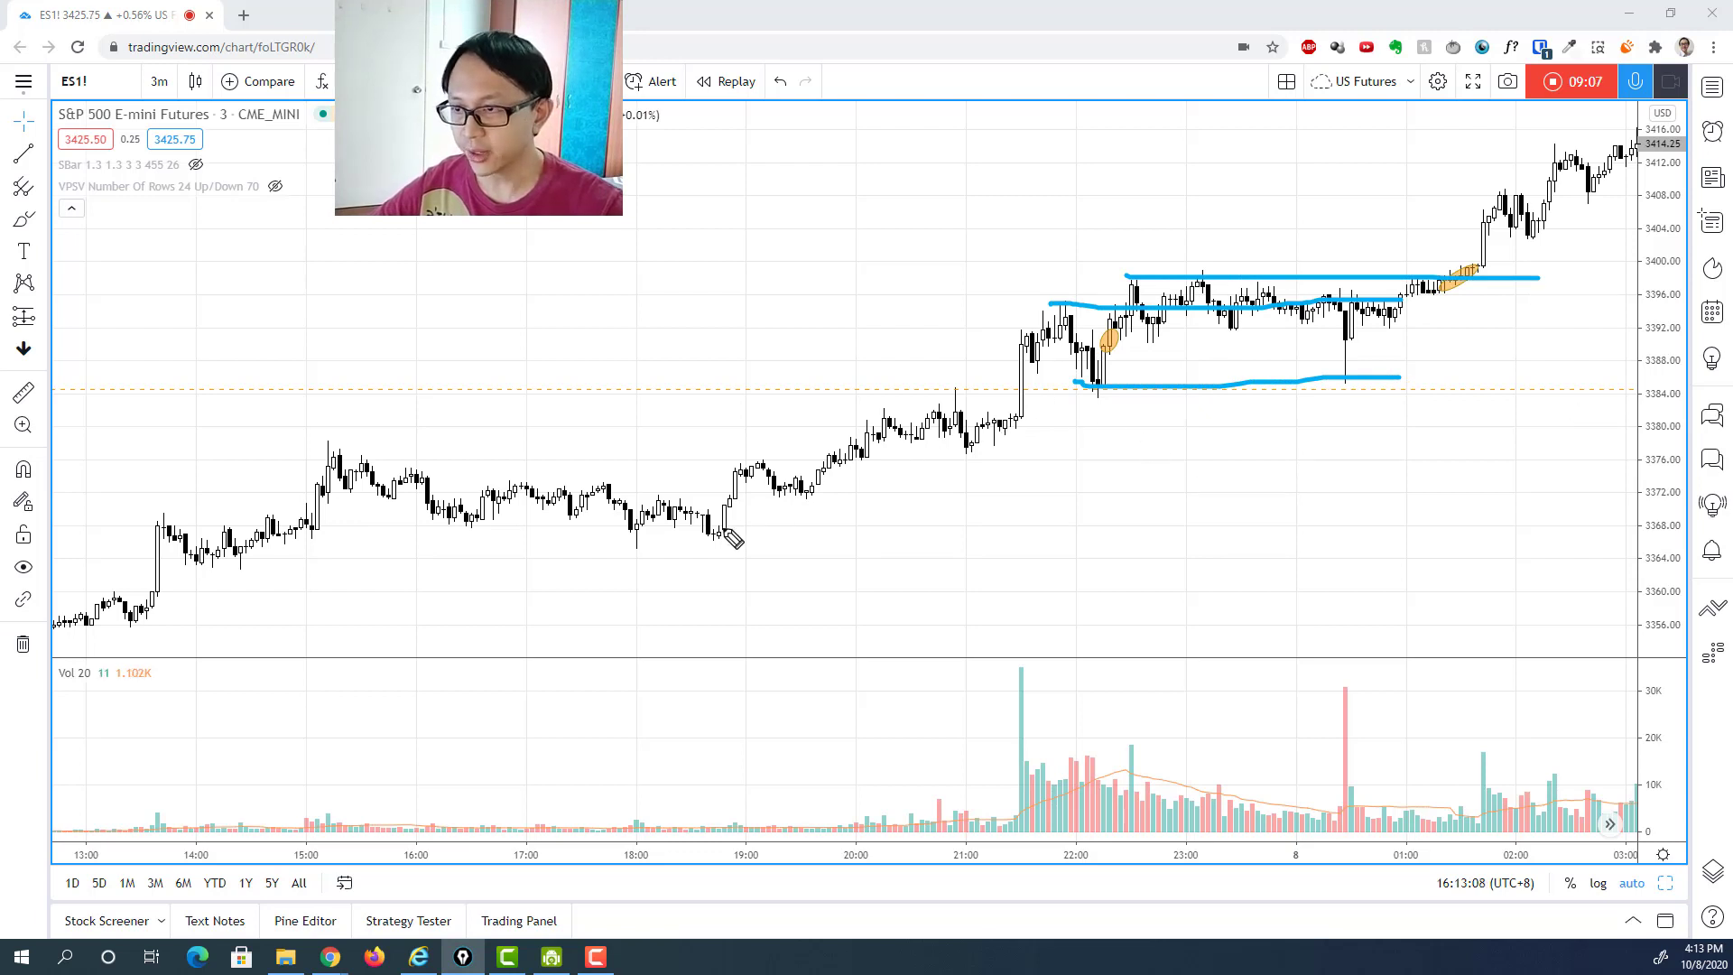
Trace the rally from about 3367 to 3393 and add upward arrows at the 21:30 breakout bar and beneath the trading range.
left_click_drag(709, 532, 1076, 313)
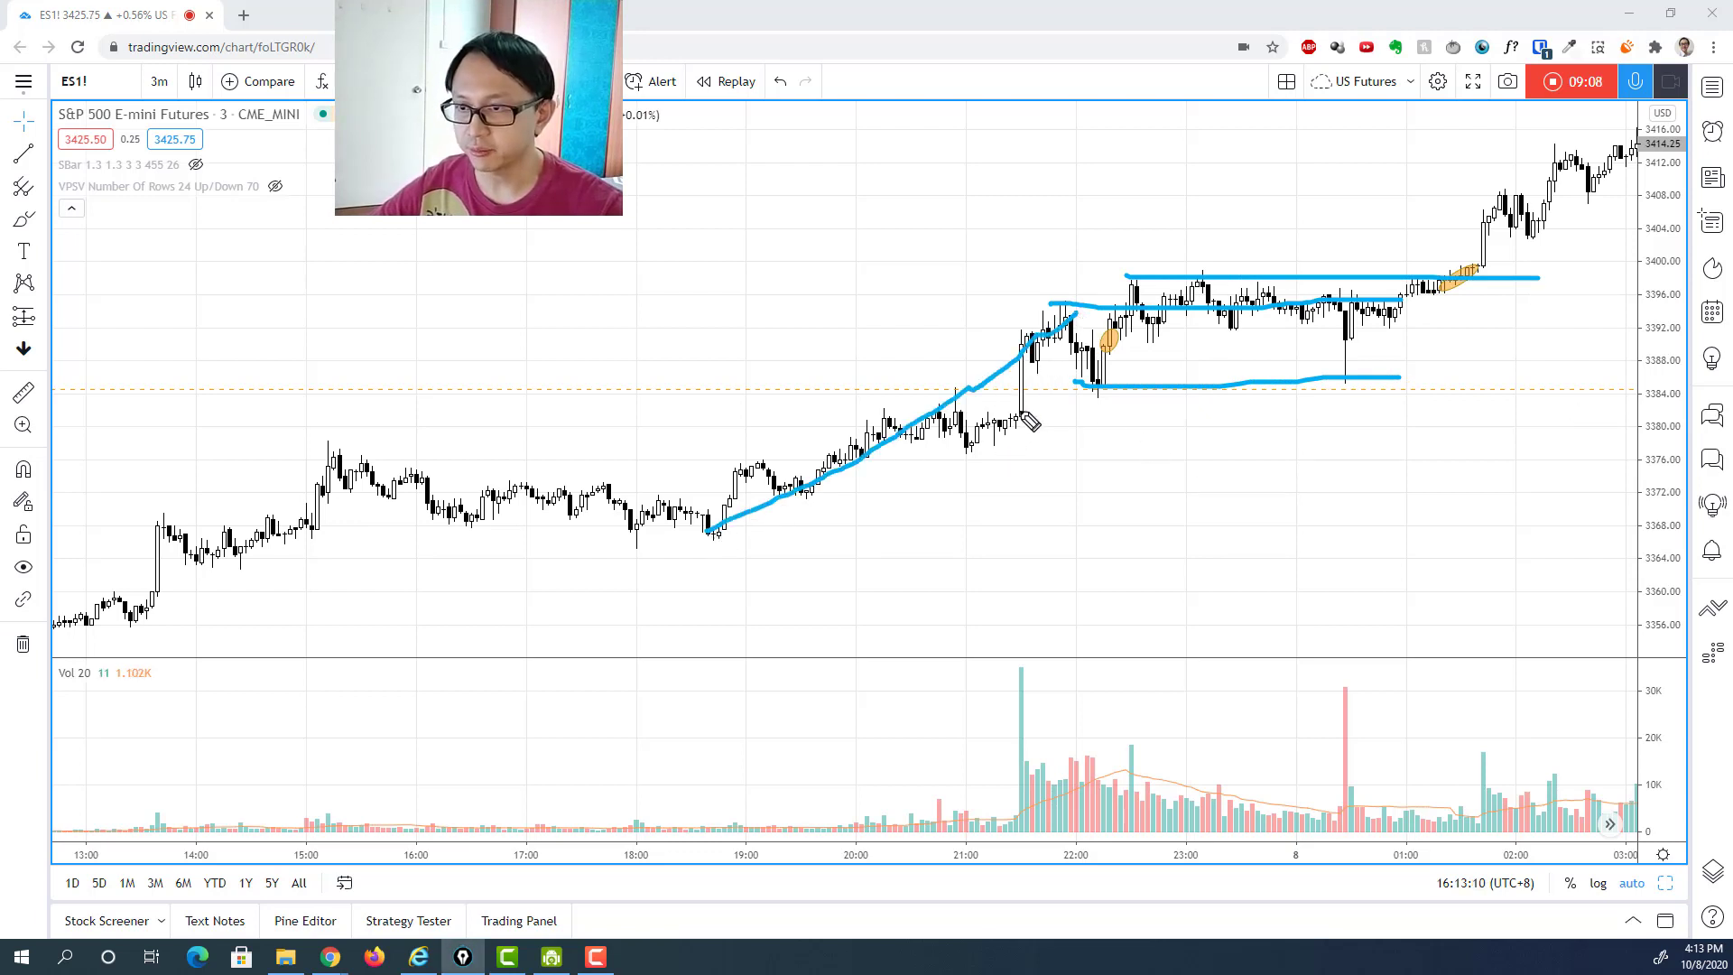
left_click_drag(1025, 403, 1072, 542)
left_click(1011, 438)
left_click_drag(1011, 439, 1056, 411)
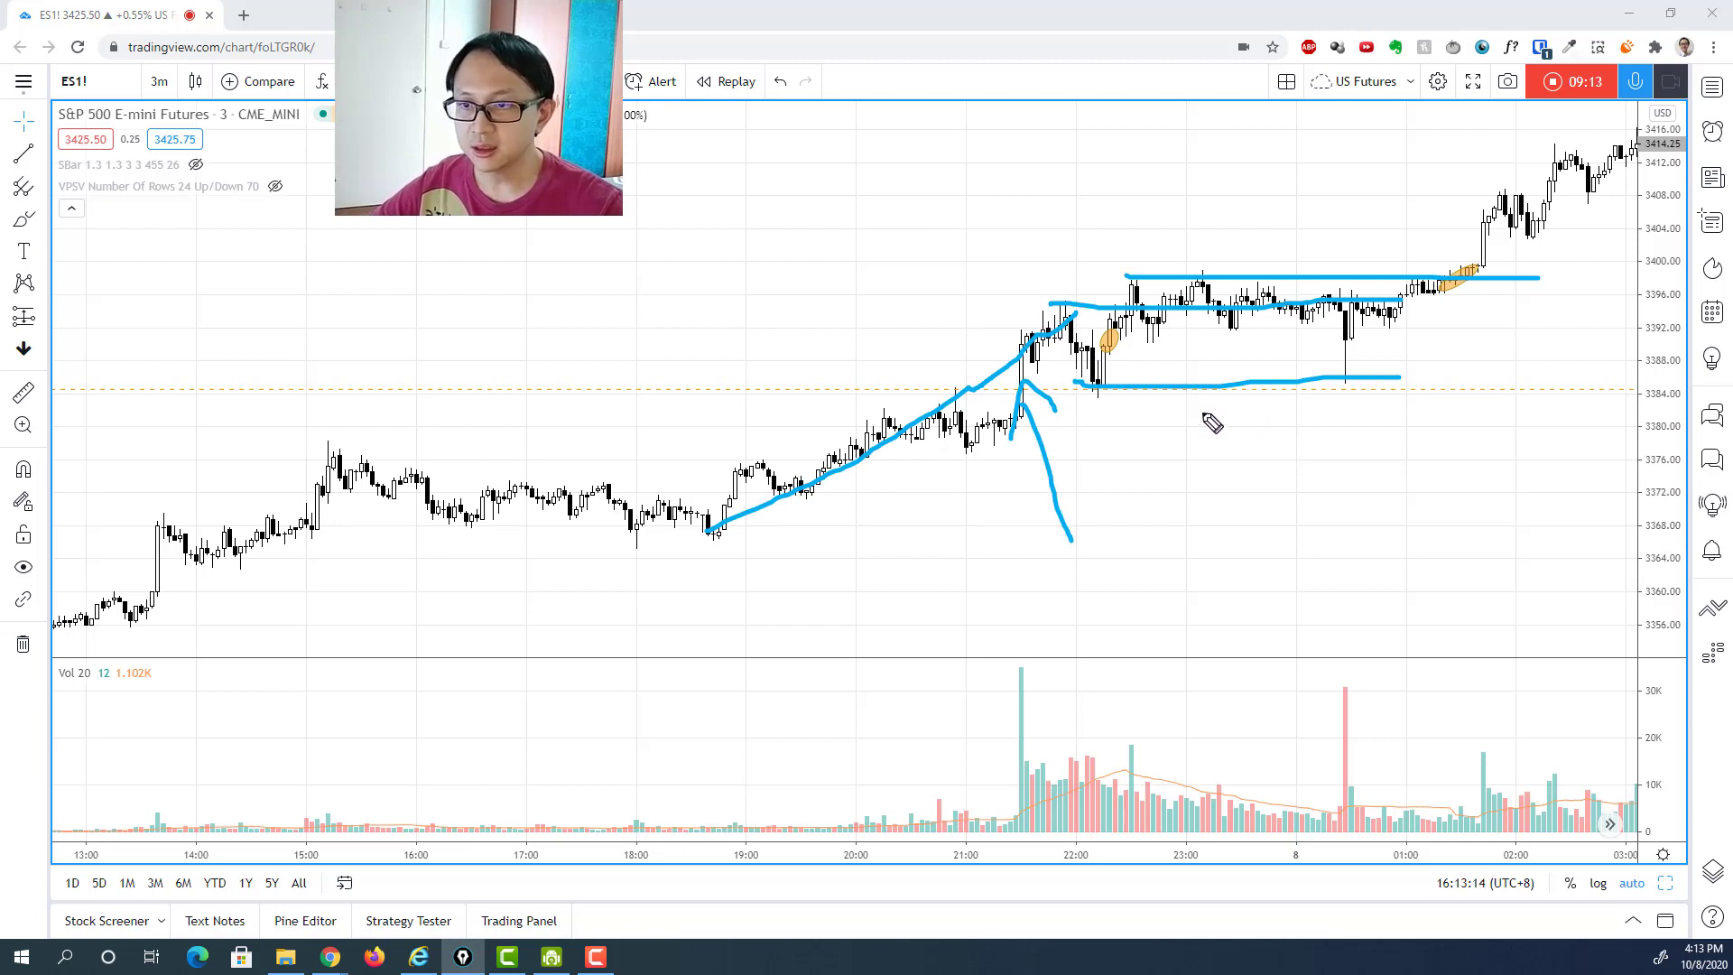
left_click_drag(1178, 413, 1181, 542)
left_click_drag(1159, 438, 1209, 441)
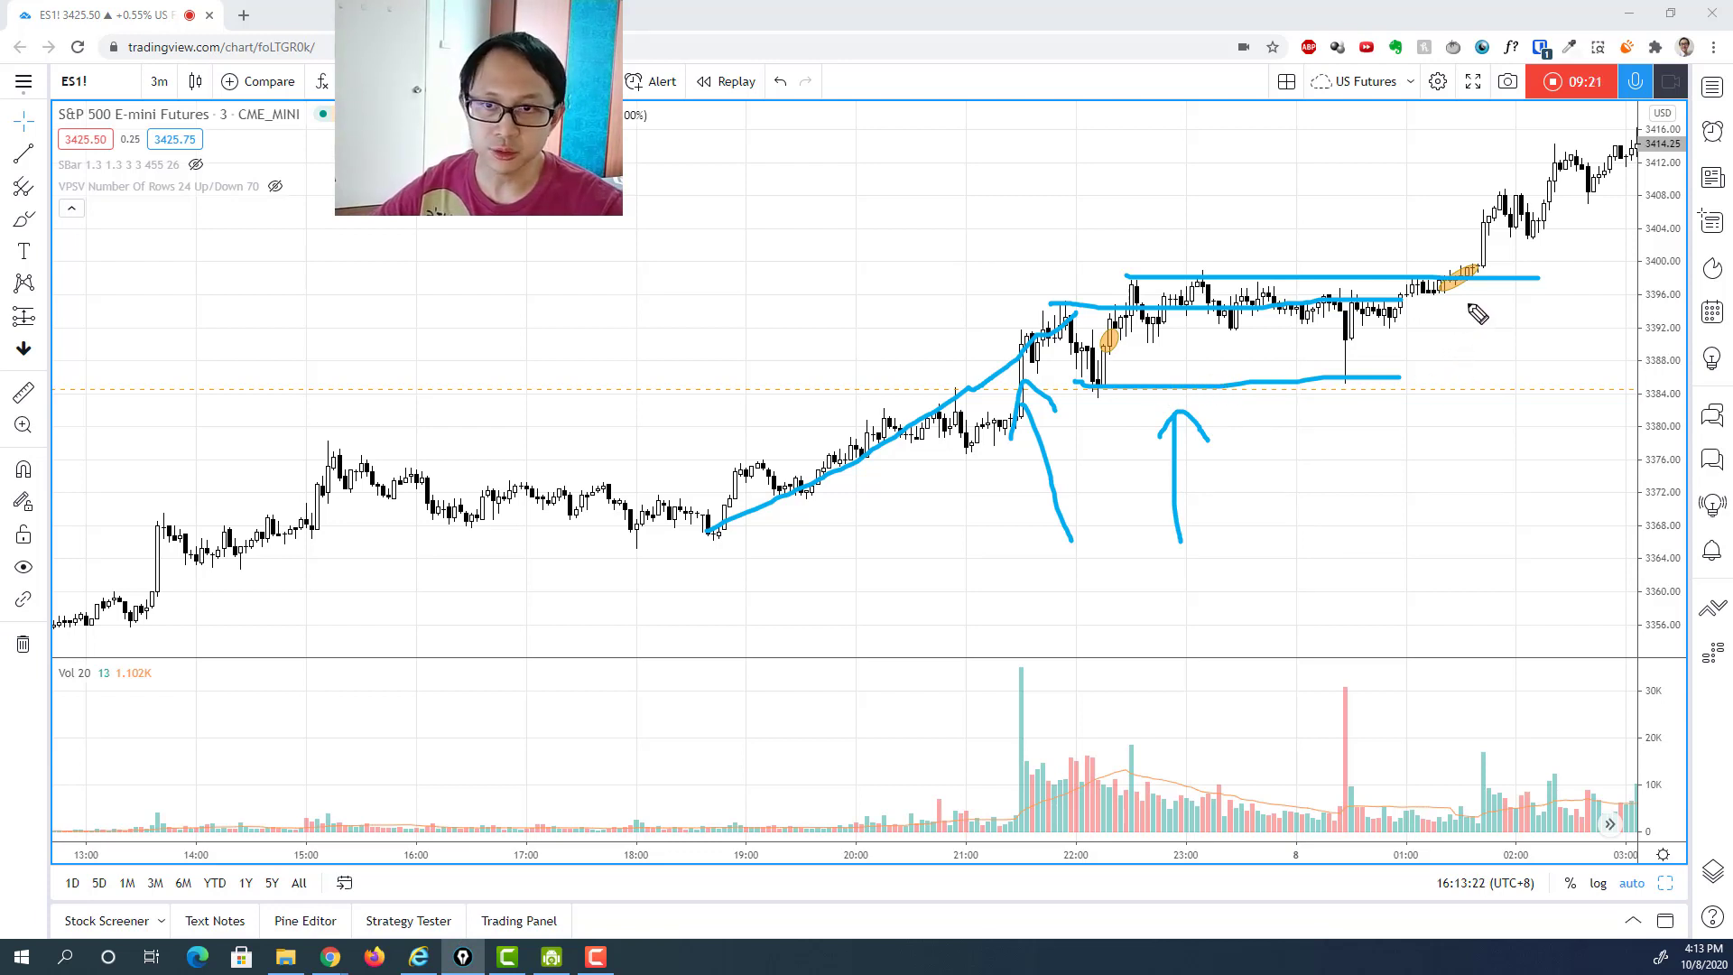
Point arrows from below and above at the highlighted bars around 01:30, circle the volume beneath them, and erase all pen marks.
left_click_drag(1467, 291, 1503, 443)
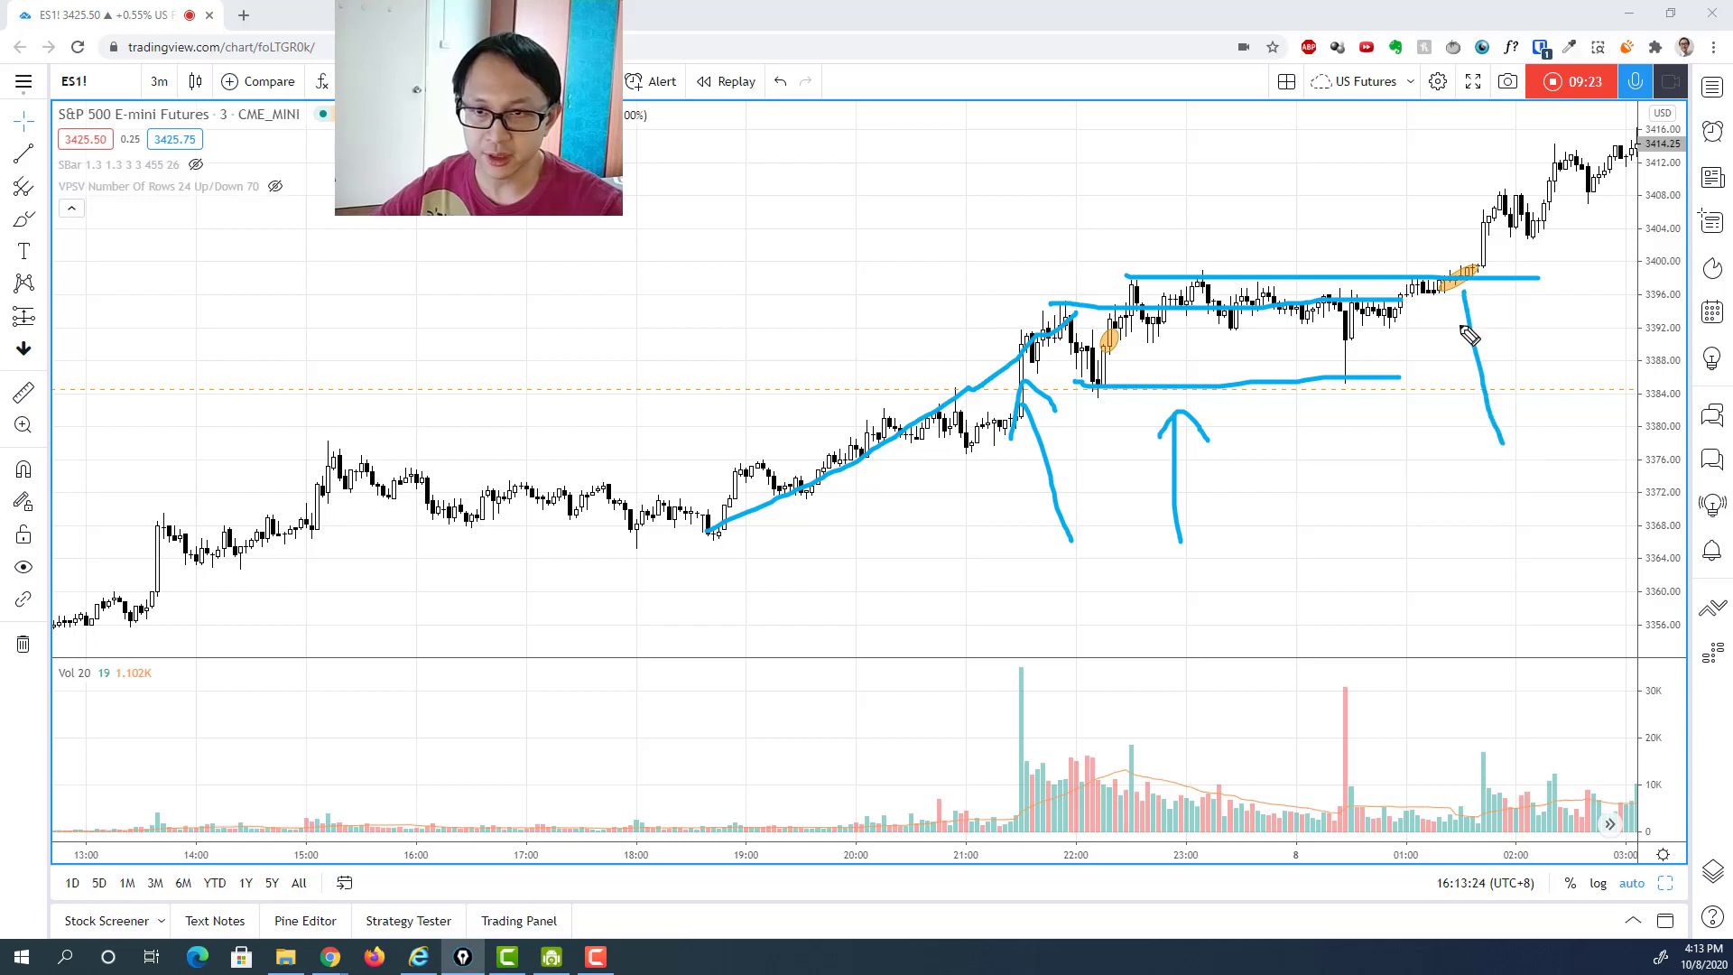
left_click_drag(1460, 325, 1485, 309)
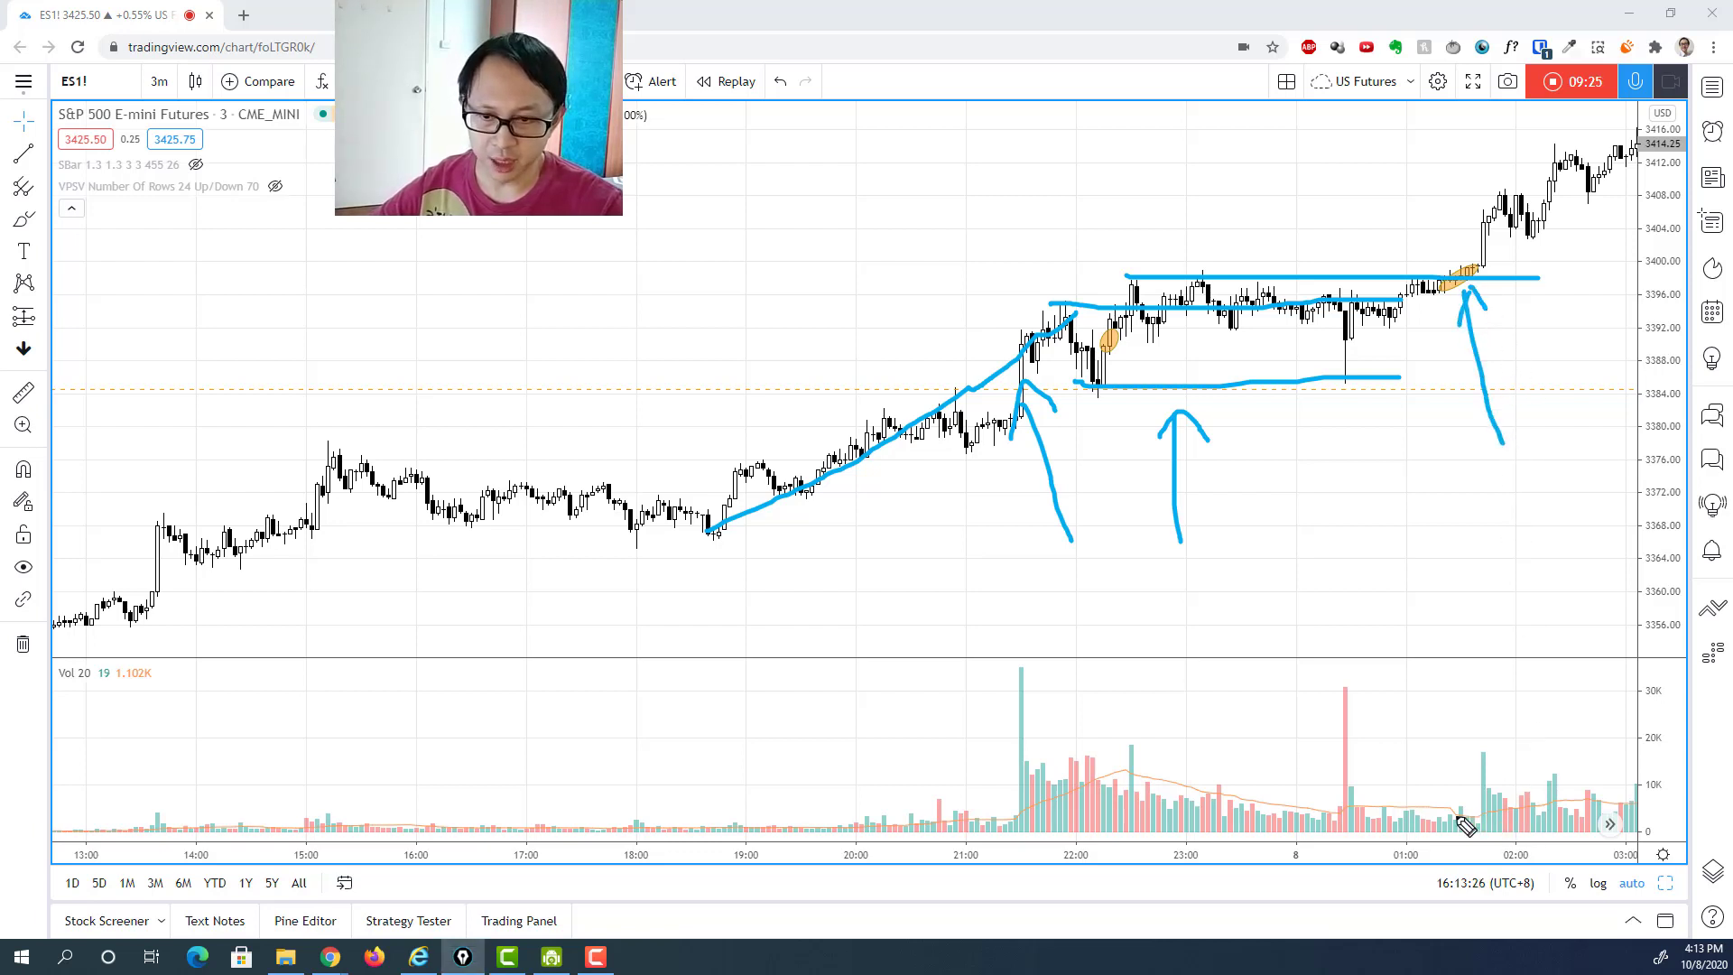
mouse_move(1464, 826)
left_mouse_down()
mouse_move(1525, 849)
mouse_move(1506, 833)
left_mouse_up()
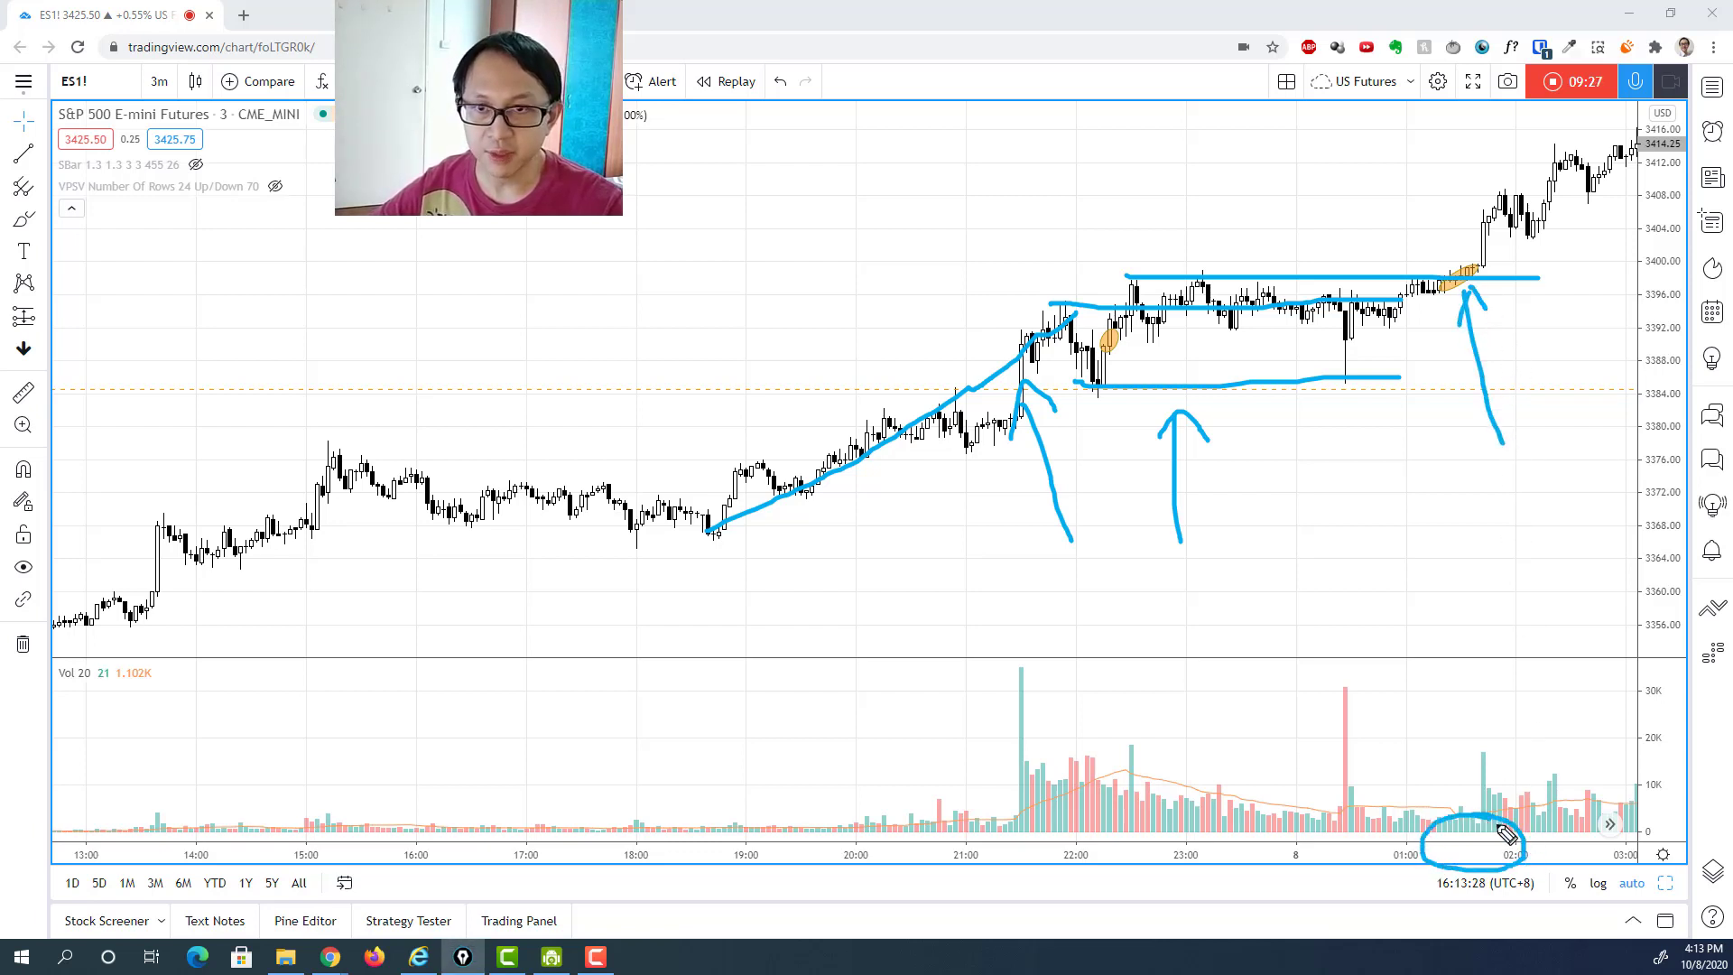
left_click_drag(1400, 131, 1452, 245)
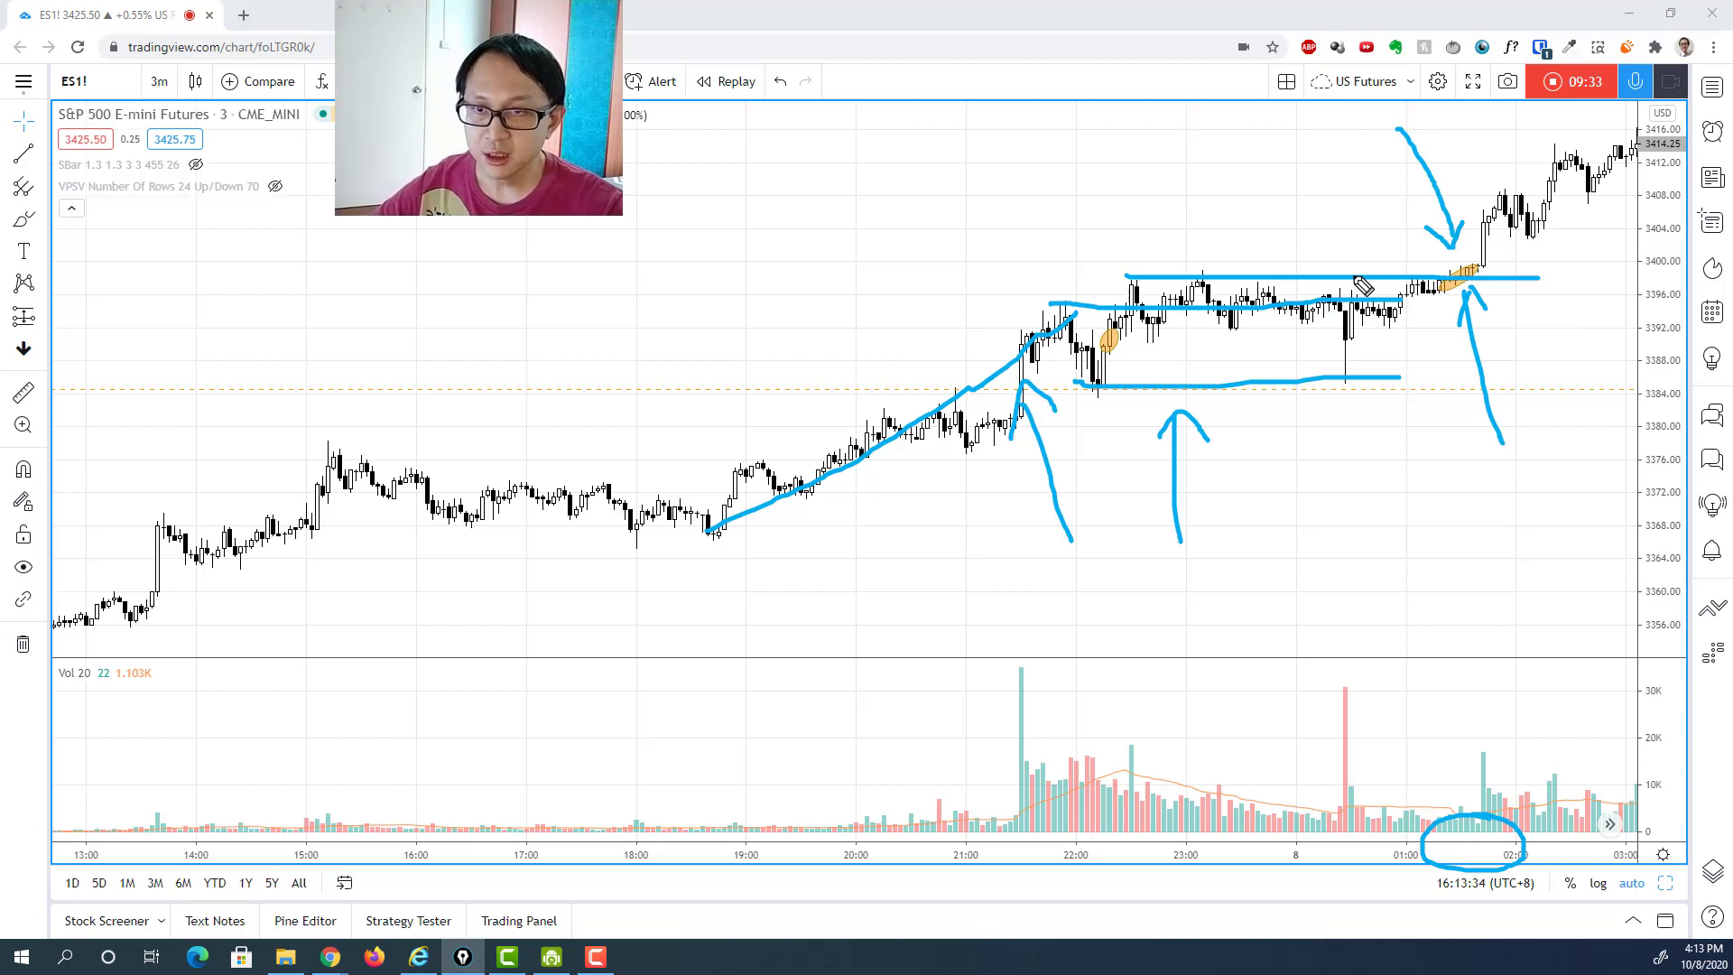
key("Escape")
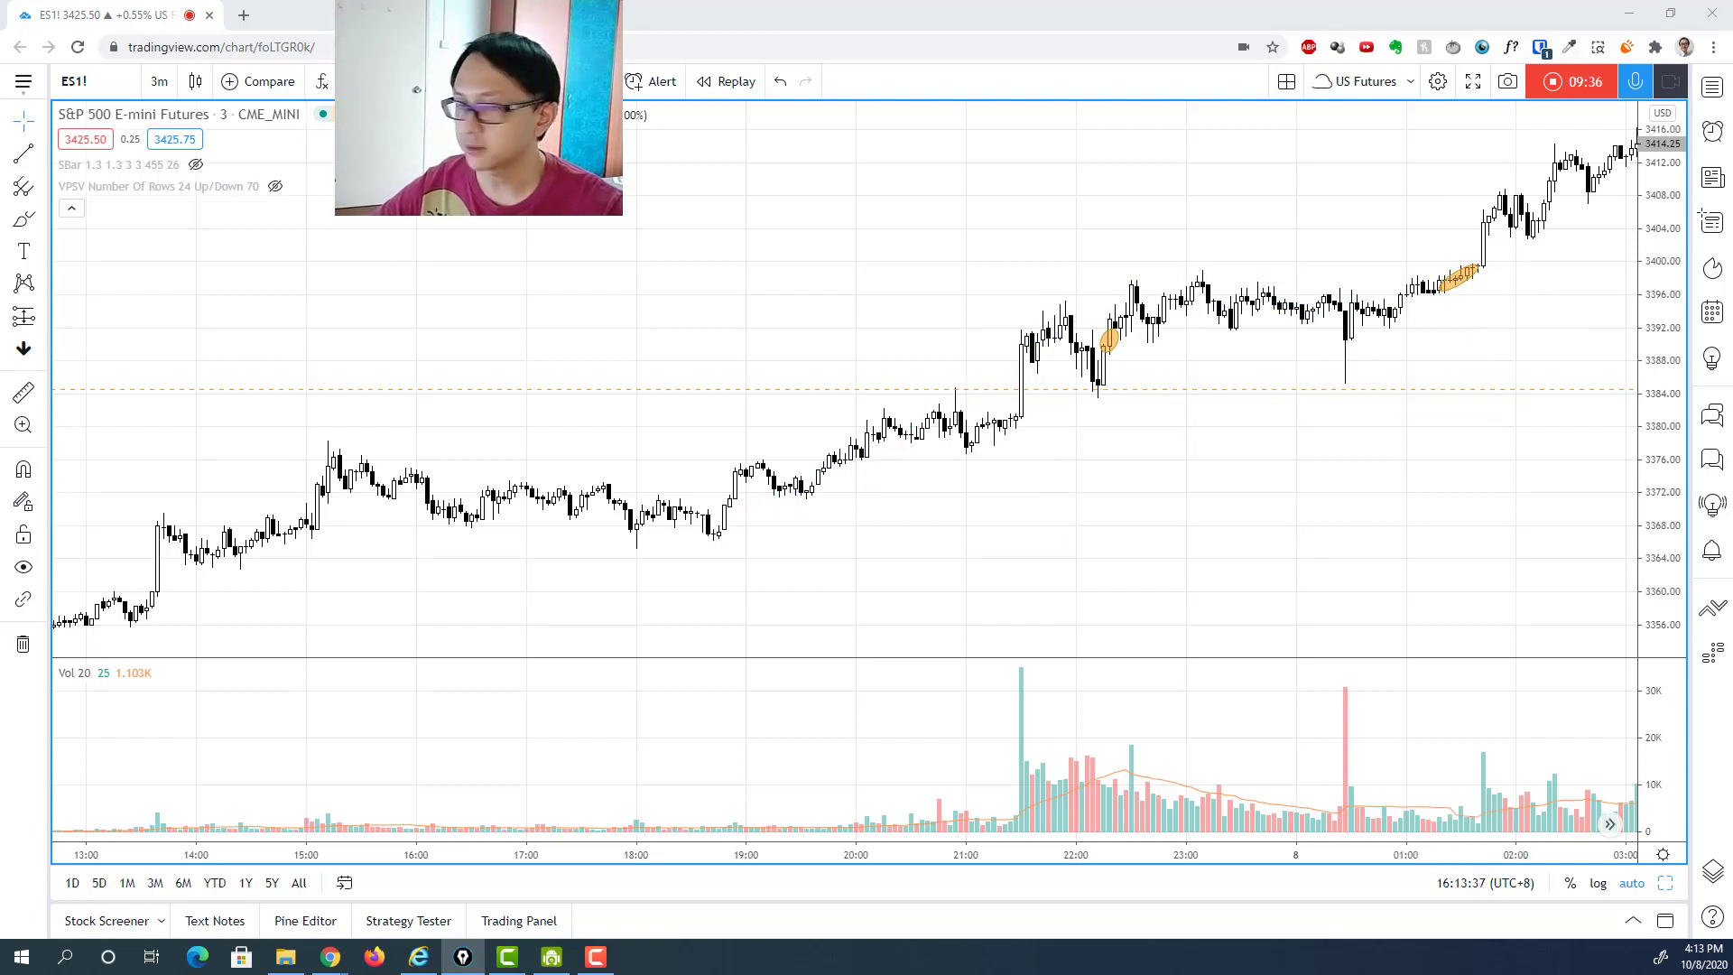
Draw the range's resistance line at about 3398 from the 22:30 high to the orange-highlighted bars near 01:30.
scroll(1315, 388, "up", 3)
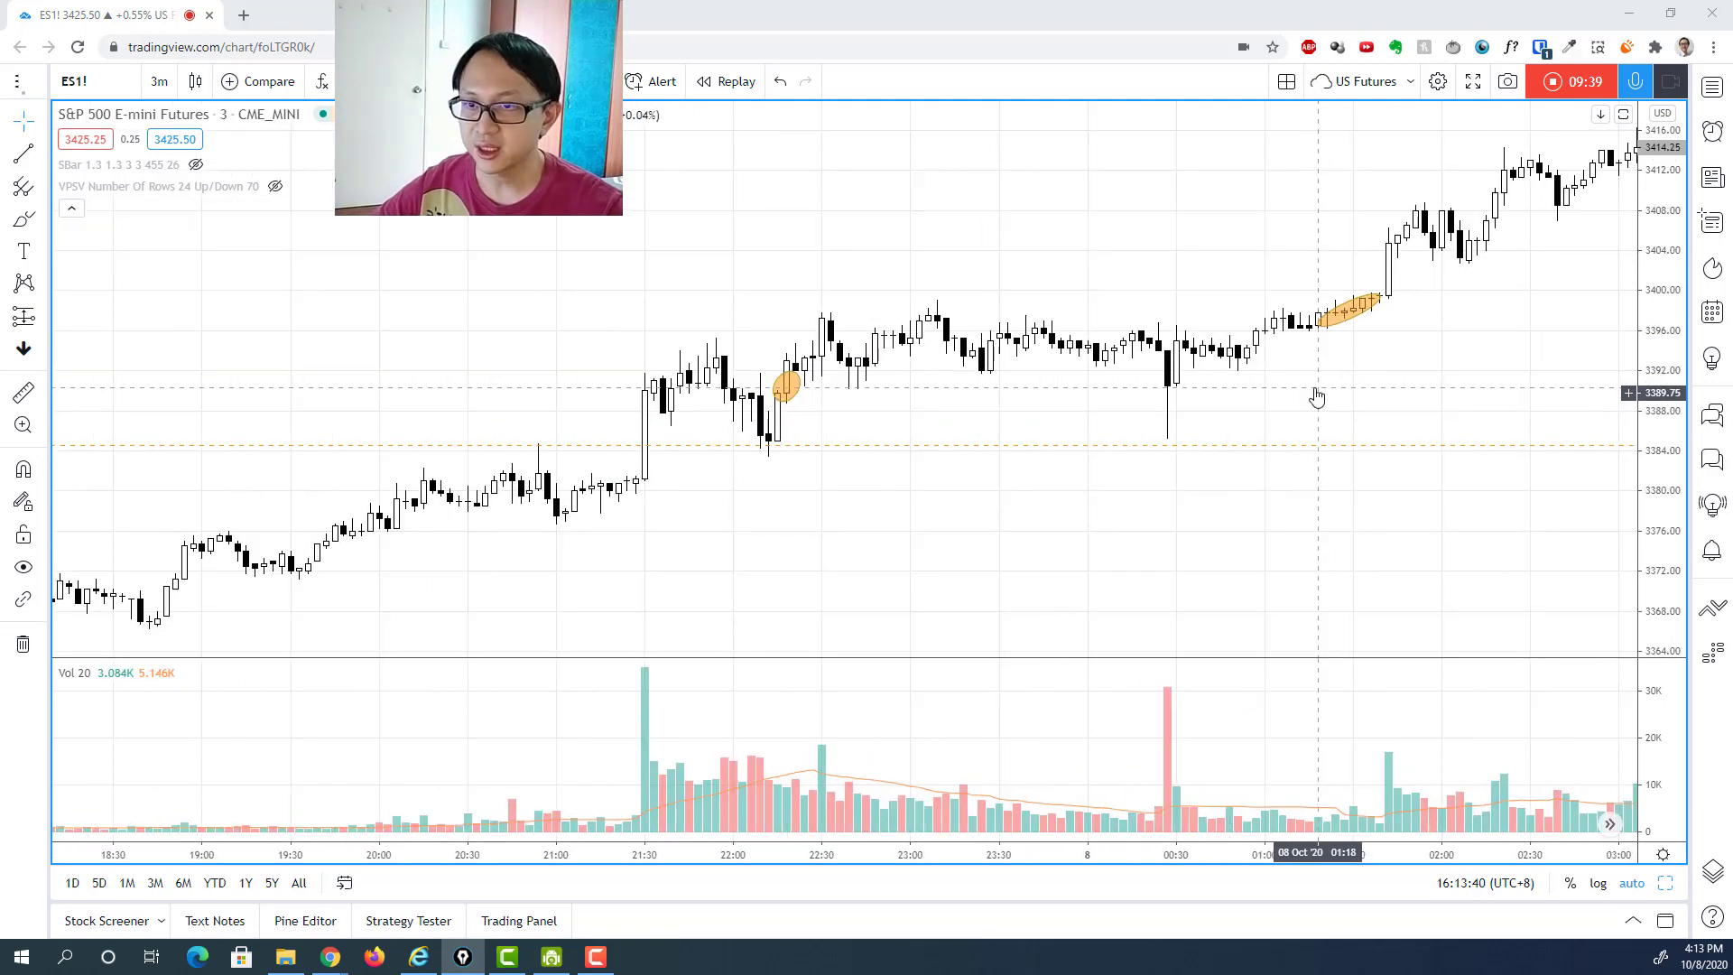
scroll(1317, 397, "up", 1)
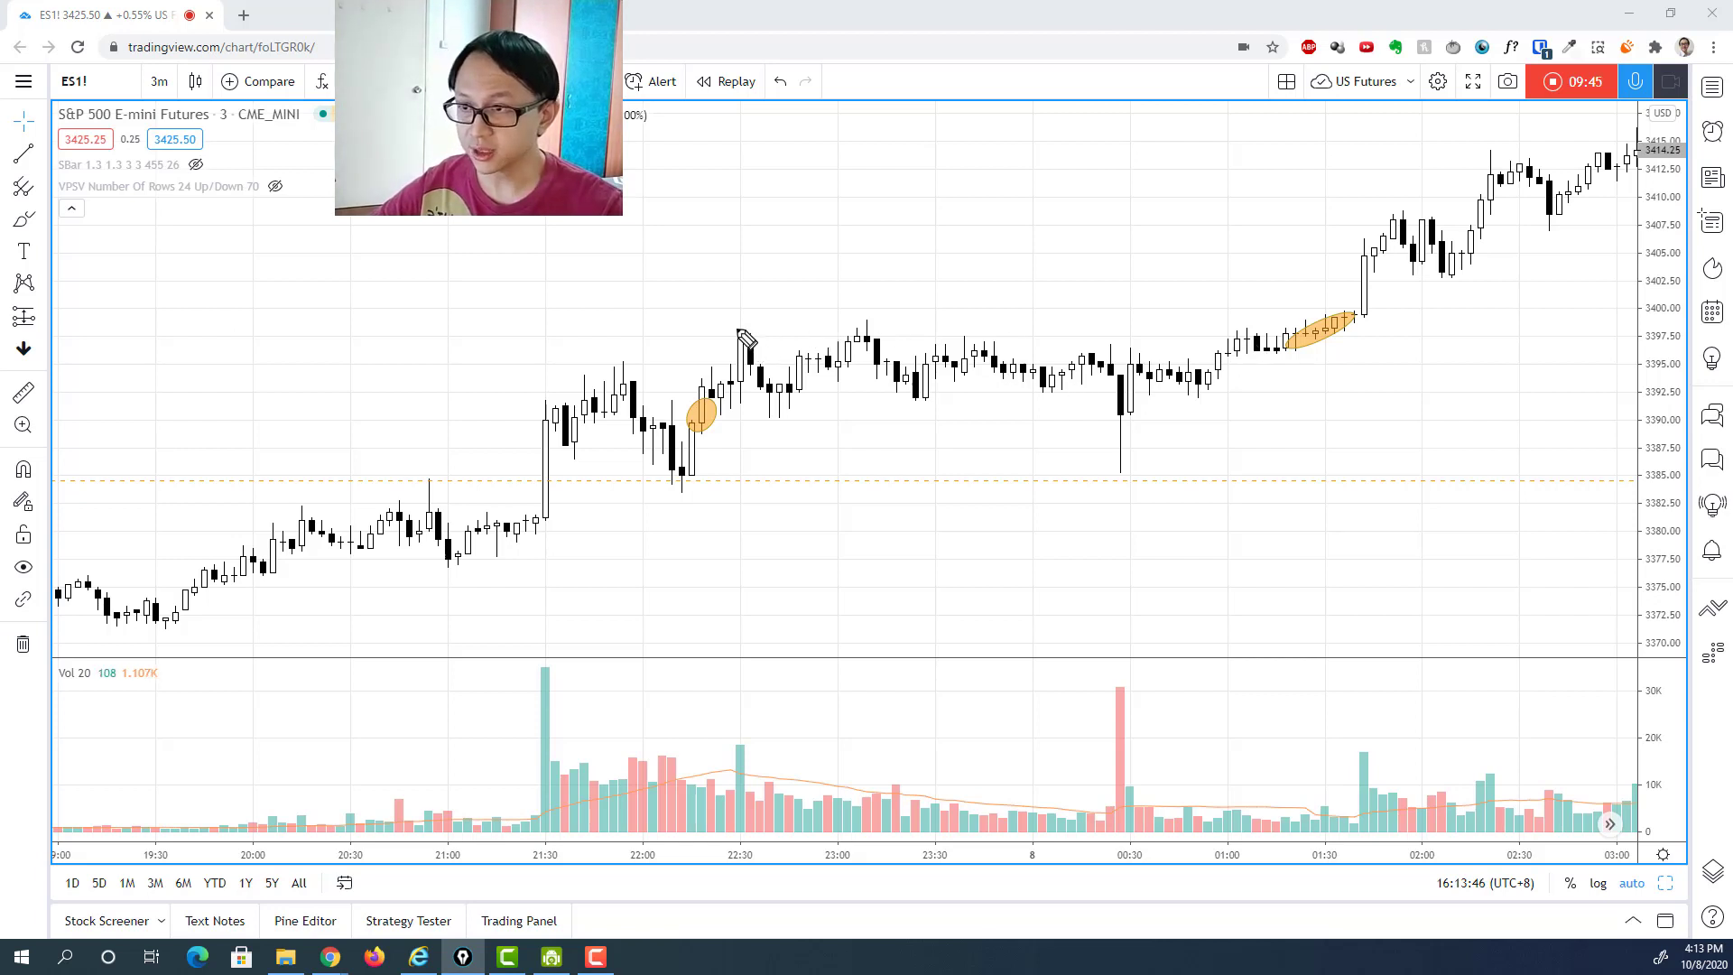
left_click_drag(738, 330, 1332, 342)
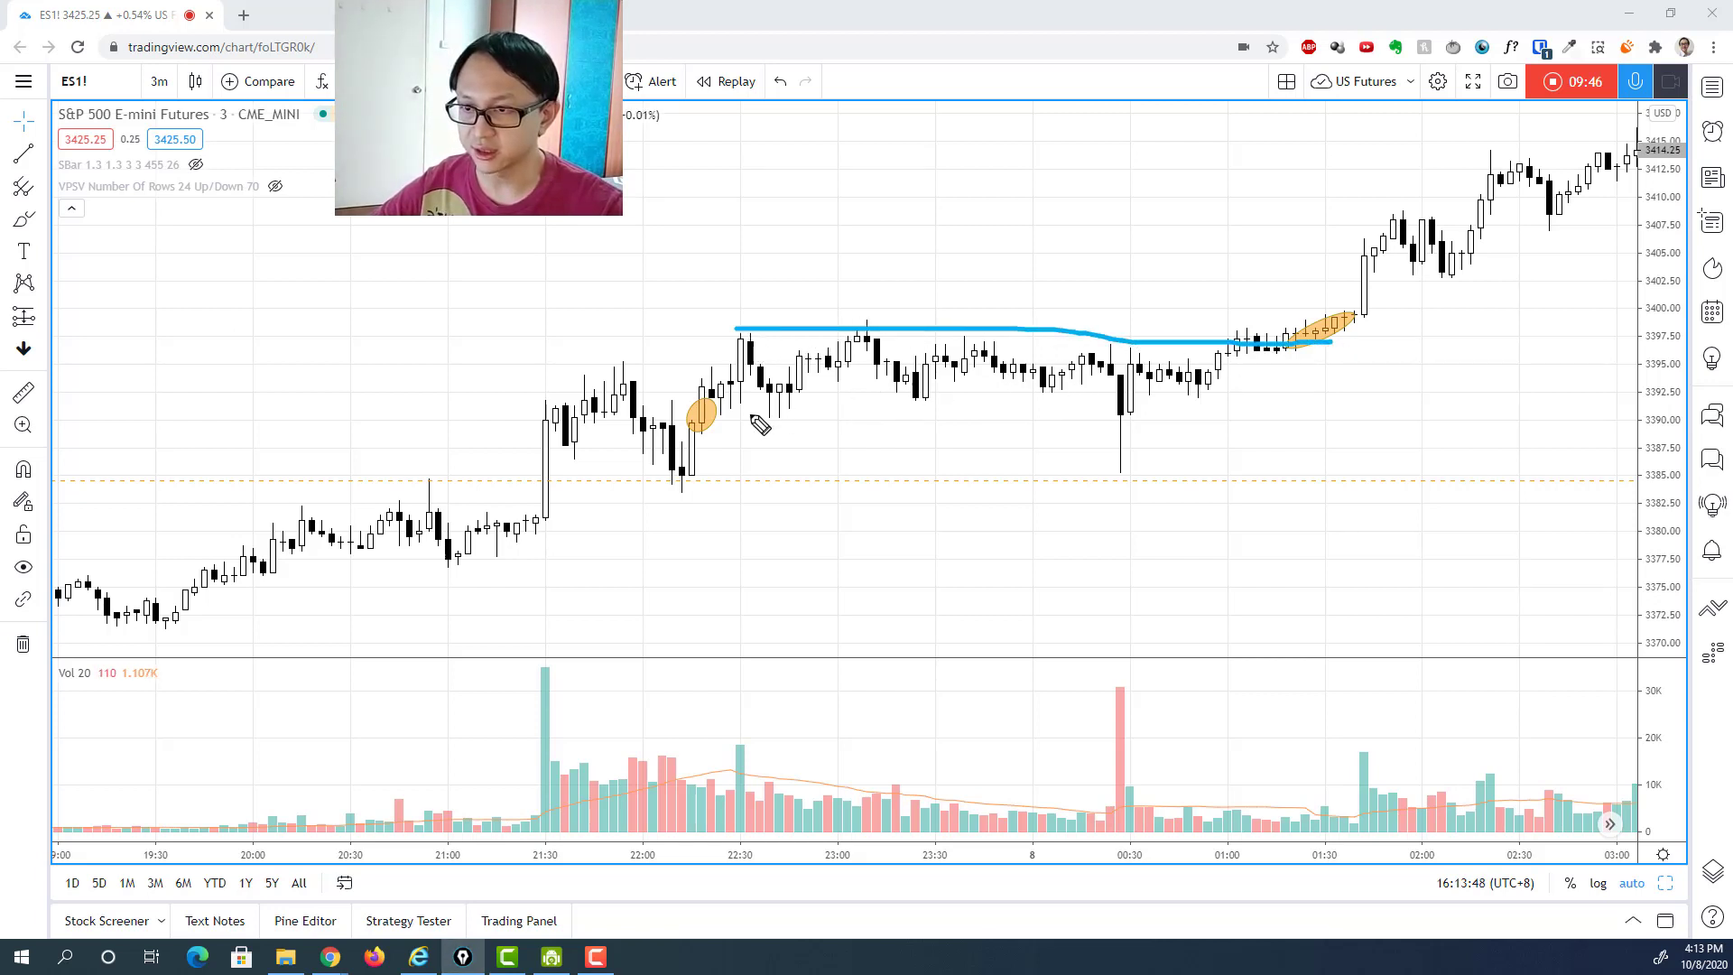
Draw the range's support line at about 3390 and outline the small consolidation just after 01:00 with short lines above and below it.
left_click_drag(749, 414, 1436, 417)
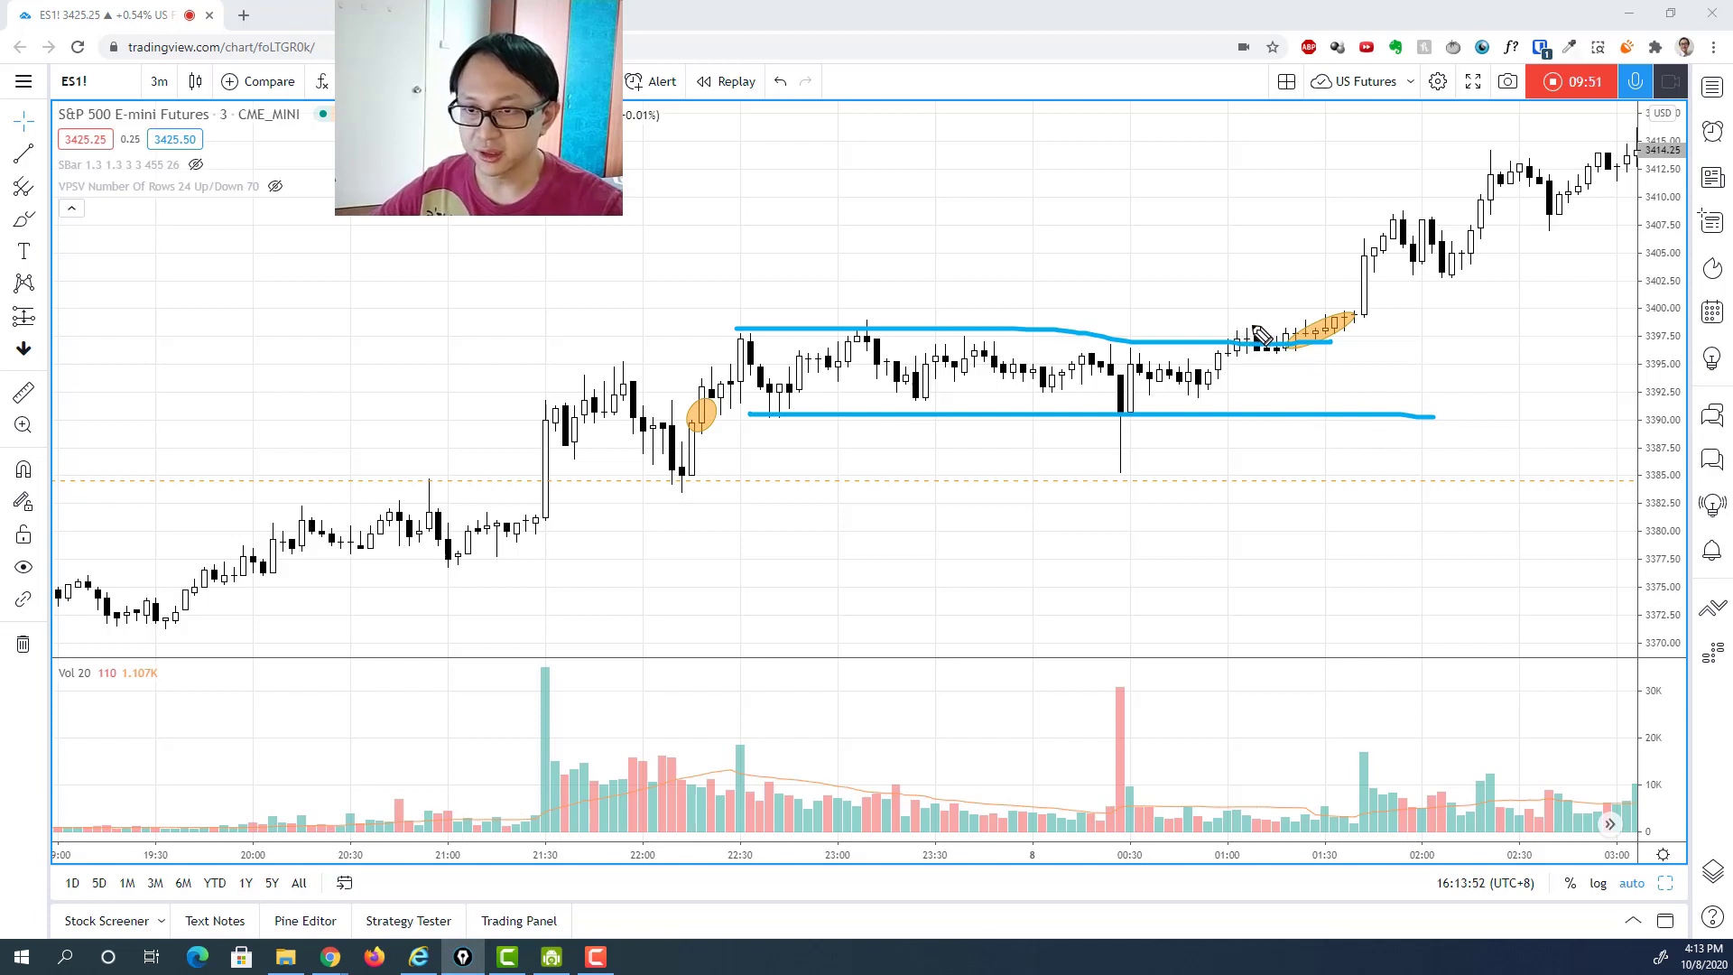
mouse_move(1235, 329)
left_mouse_down()
mouse_move(1277, 352)
mouse_move(1332, 341)
left_mouse_up()
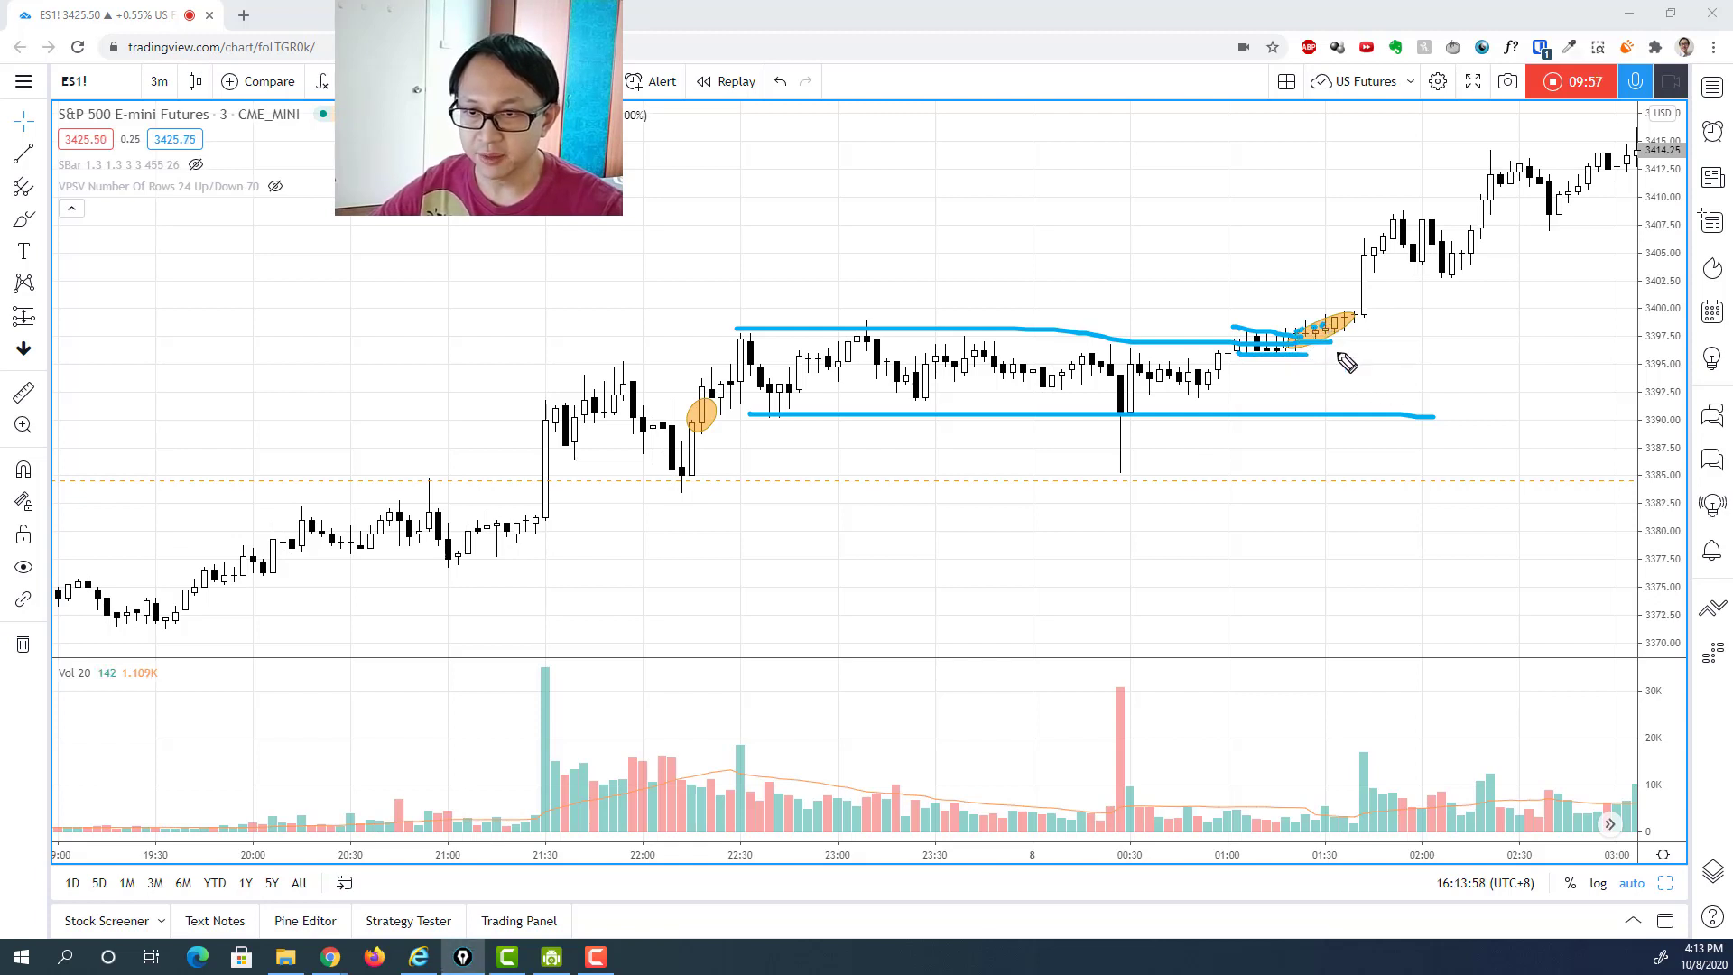
Circle the volume bars from about 00:40 to 01:35 and point an upward arrow at the bars near 01:30.
mouse_move(1184, 811)
left_mouse_down()
mouse_move(1342, 805)
mouse_move(1270, 853)
mouse_move(1165, 820)
mouse_move(1174, 808)
left_mouse_up()
left_click_drag(1320, 370, 1322, 521)
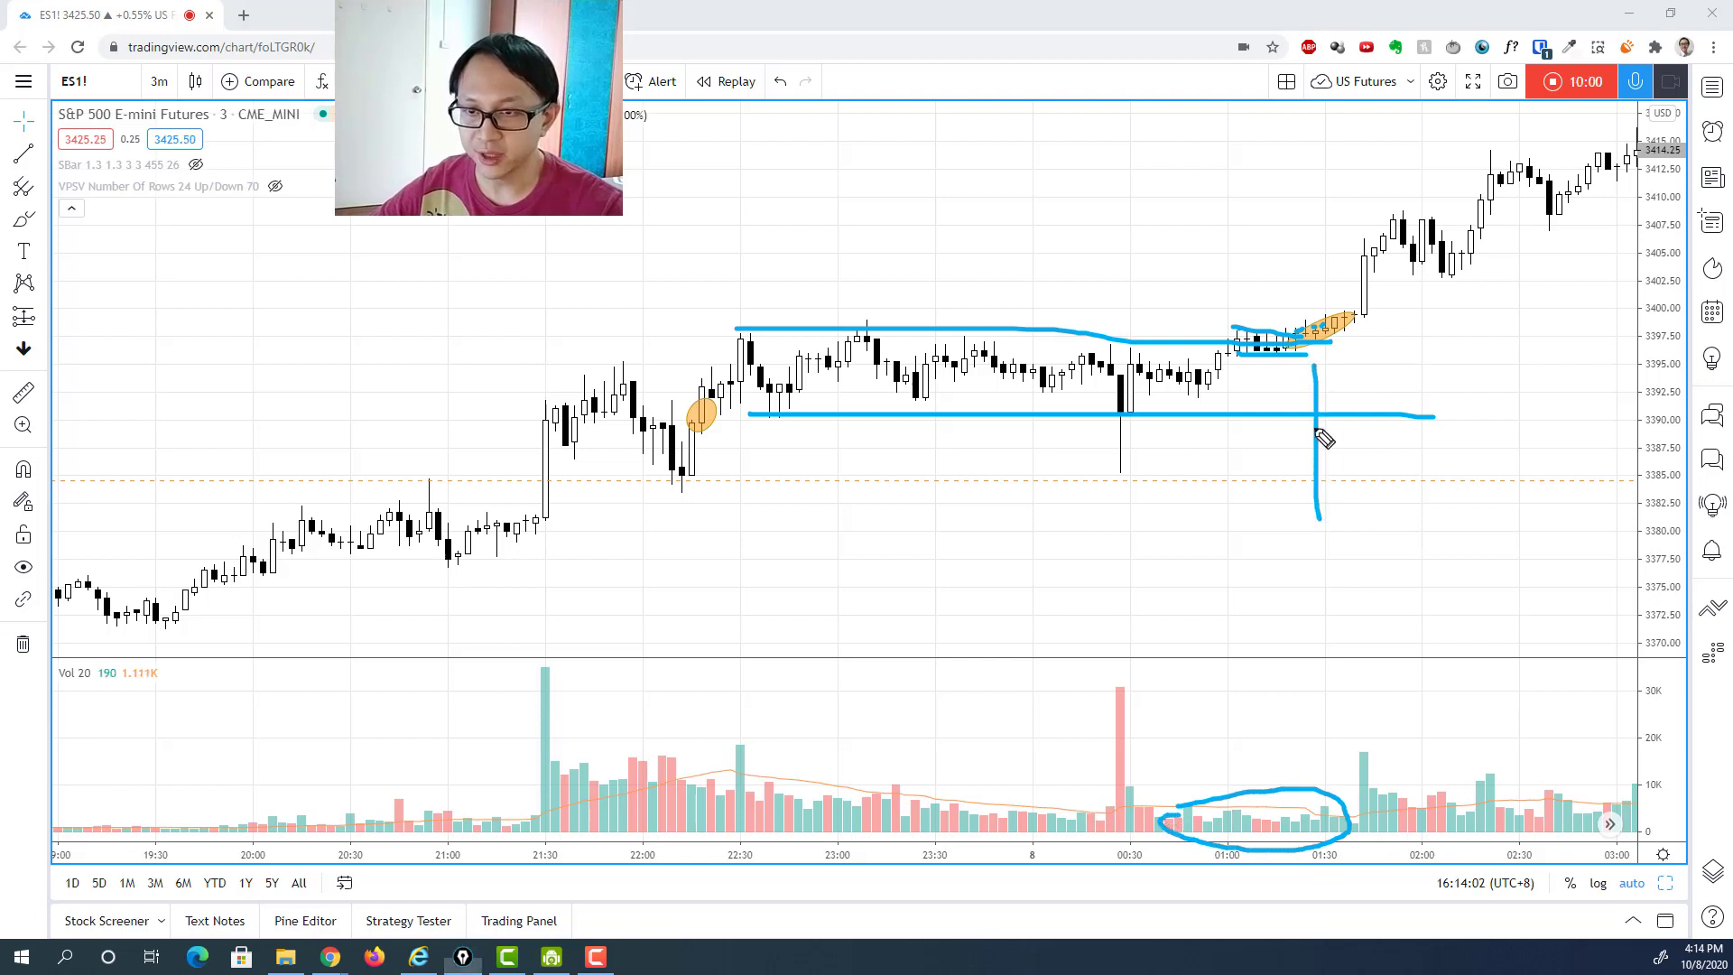
left_click_drag(1300, 401, 1336, 386)
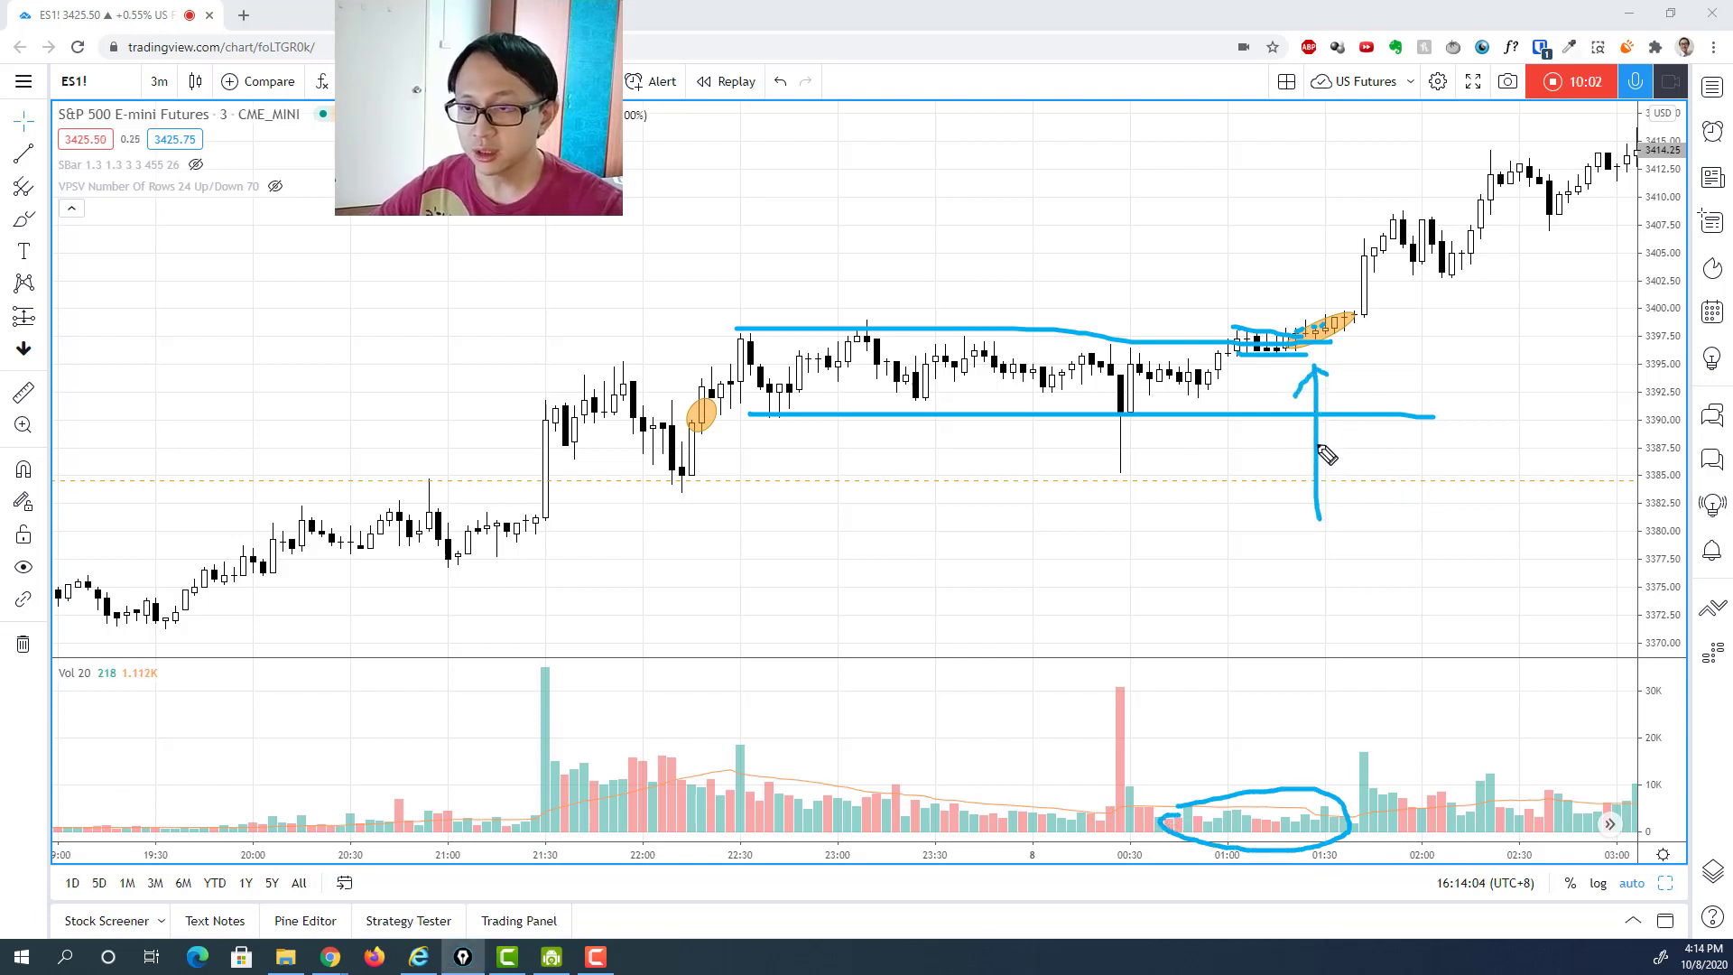
Circle the small rally leading up to 01:00 and point arrows at the shallow pullback and the orange-highlighted breakout bars.
mouse_move(1215, 397)
left_mouse_down()
mouse_move(1250, 357)
mouse_move(1232, 322)
mouse_move(1188, 421)
left_mouse_up()
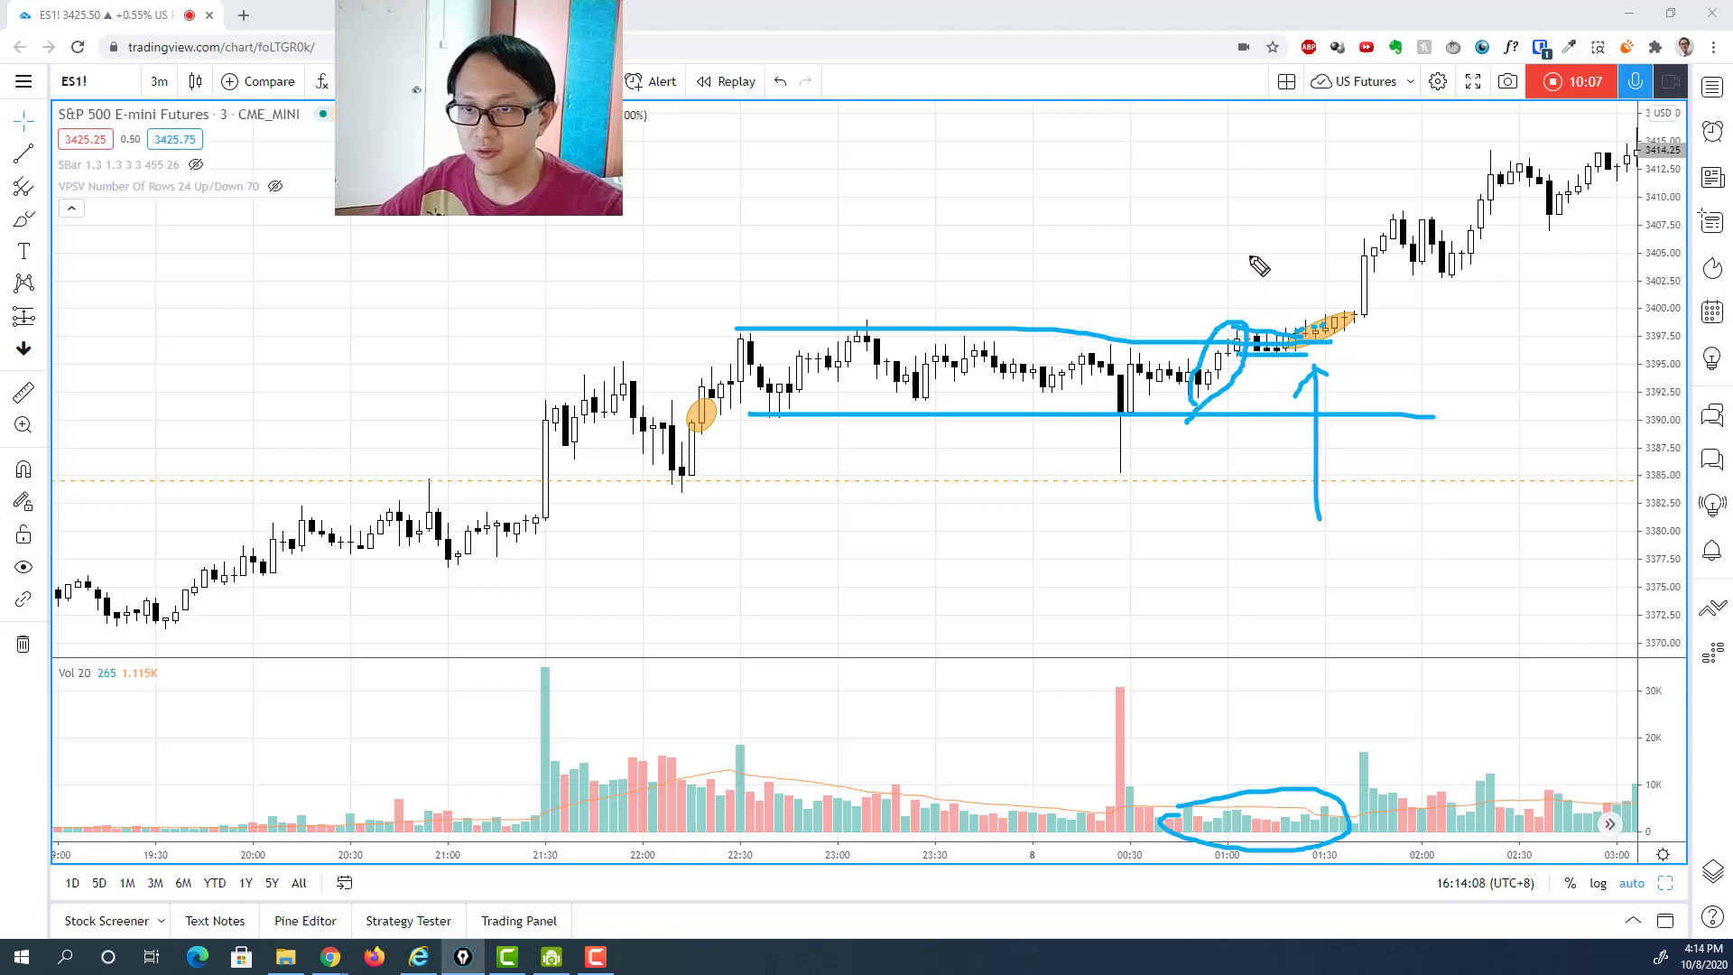
mouse_move(1251, 257)
left_mouse_down()
mouse_move(1256, 316)
mouse_move(1279, 284)
left_mouse_up()
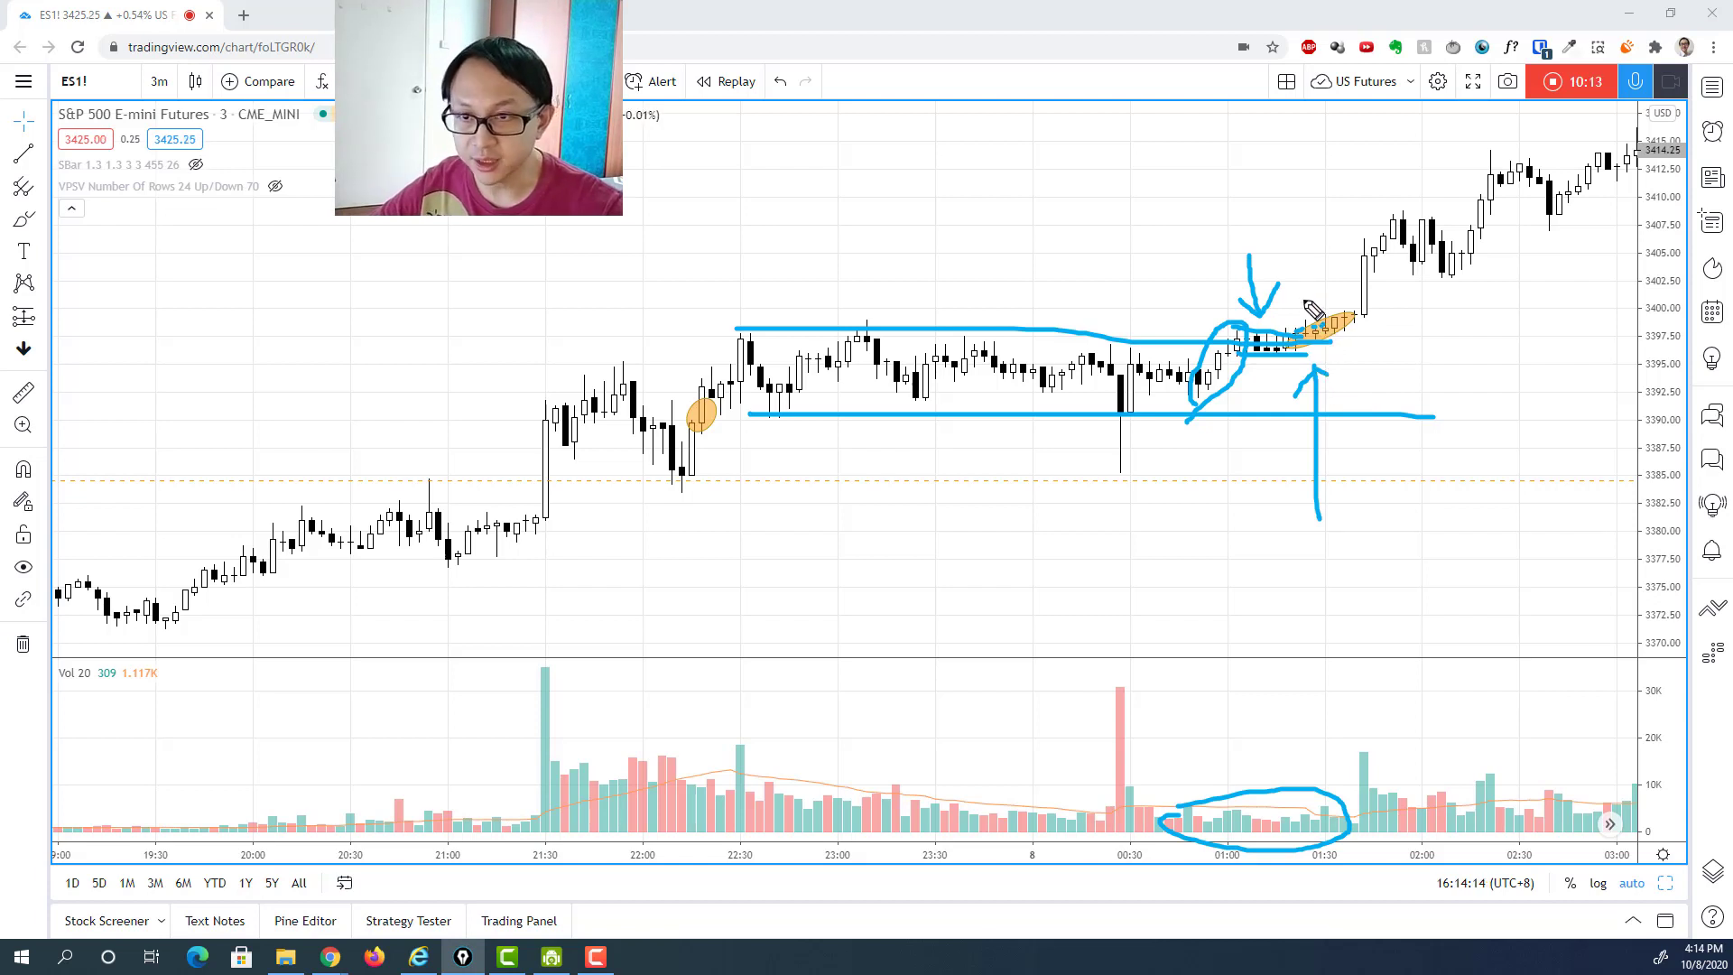
mouse_move(1300, 276)
left_mouse_down()
mouse_move(1306, 316)
mouse_move(1314, 300)
mouse_move(1378, 402)
mouse_move(1368, 349)
left_mouse_up()
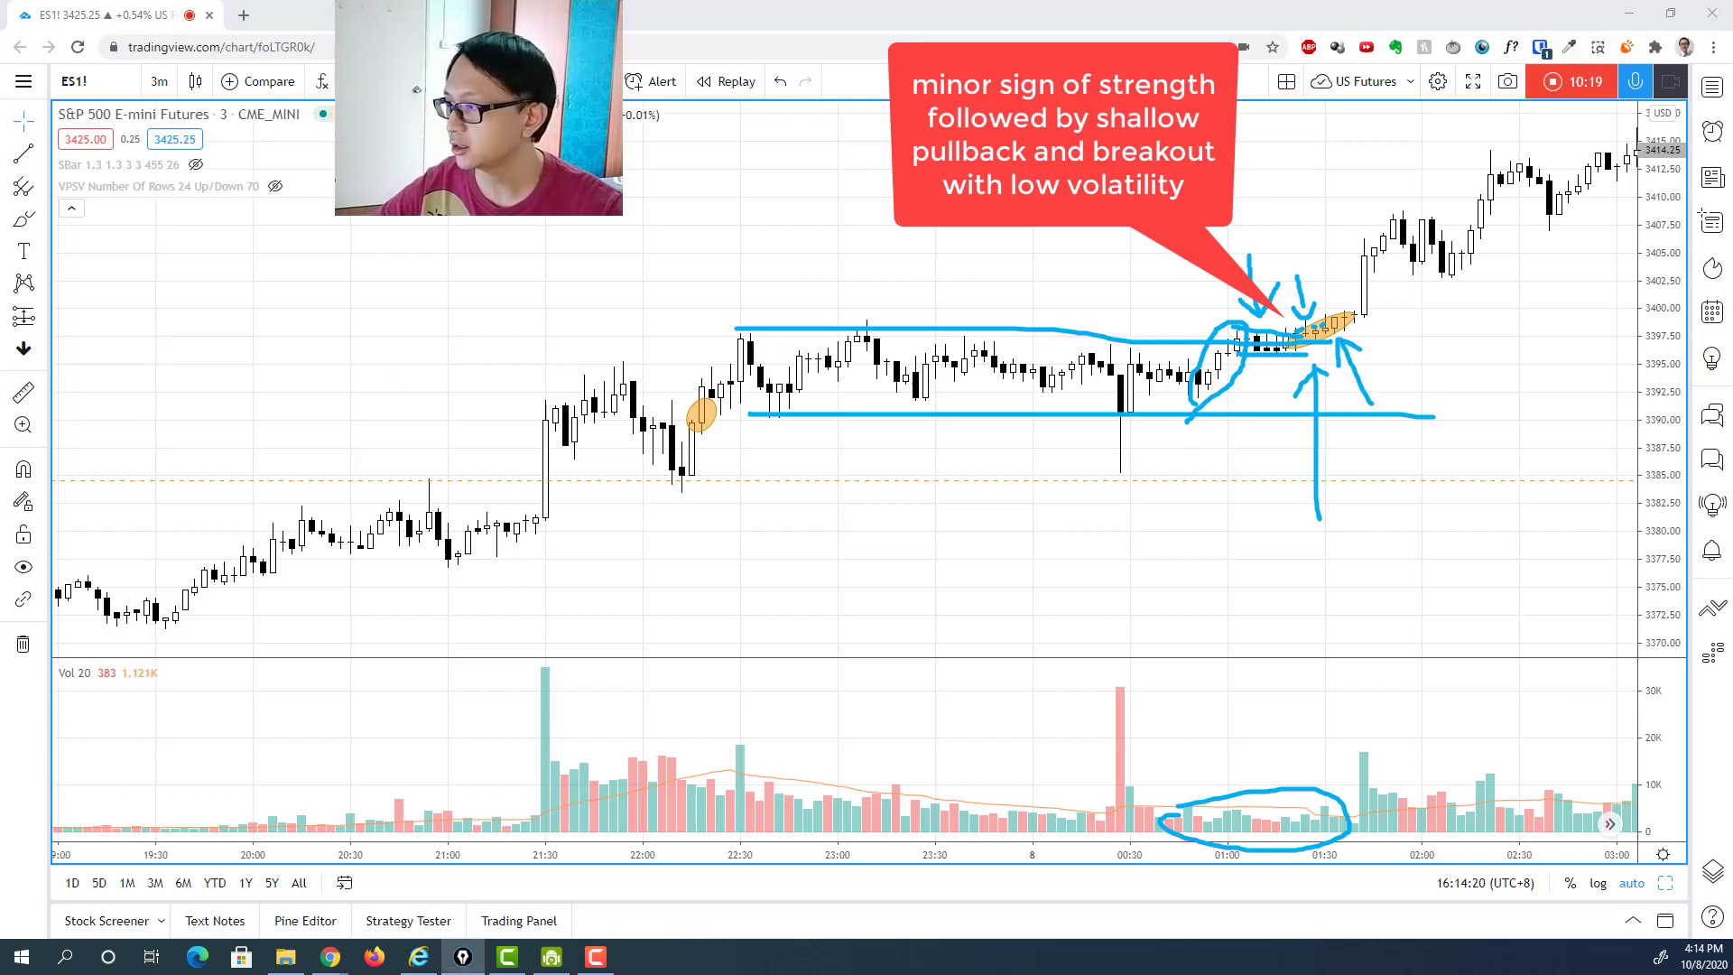
Erase all pen marks and point fresh arrows at the orange-highlighted bars near 01:30.
key("e")
mouse_move(1351, 355)
left_mouse_down()
mouse_move(1367, 416)
mouse_move(1349, 364)
left_mouse_up()
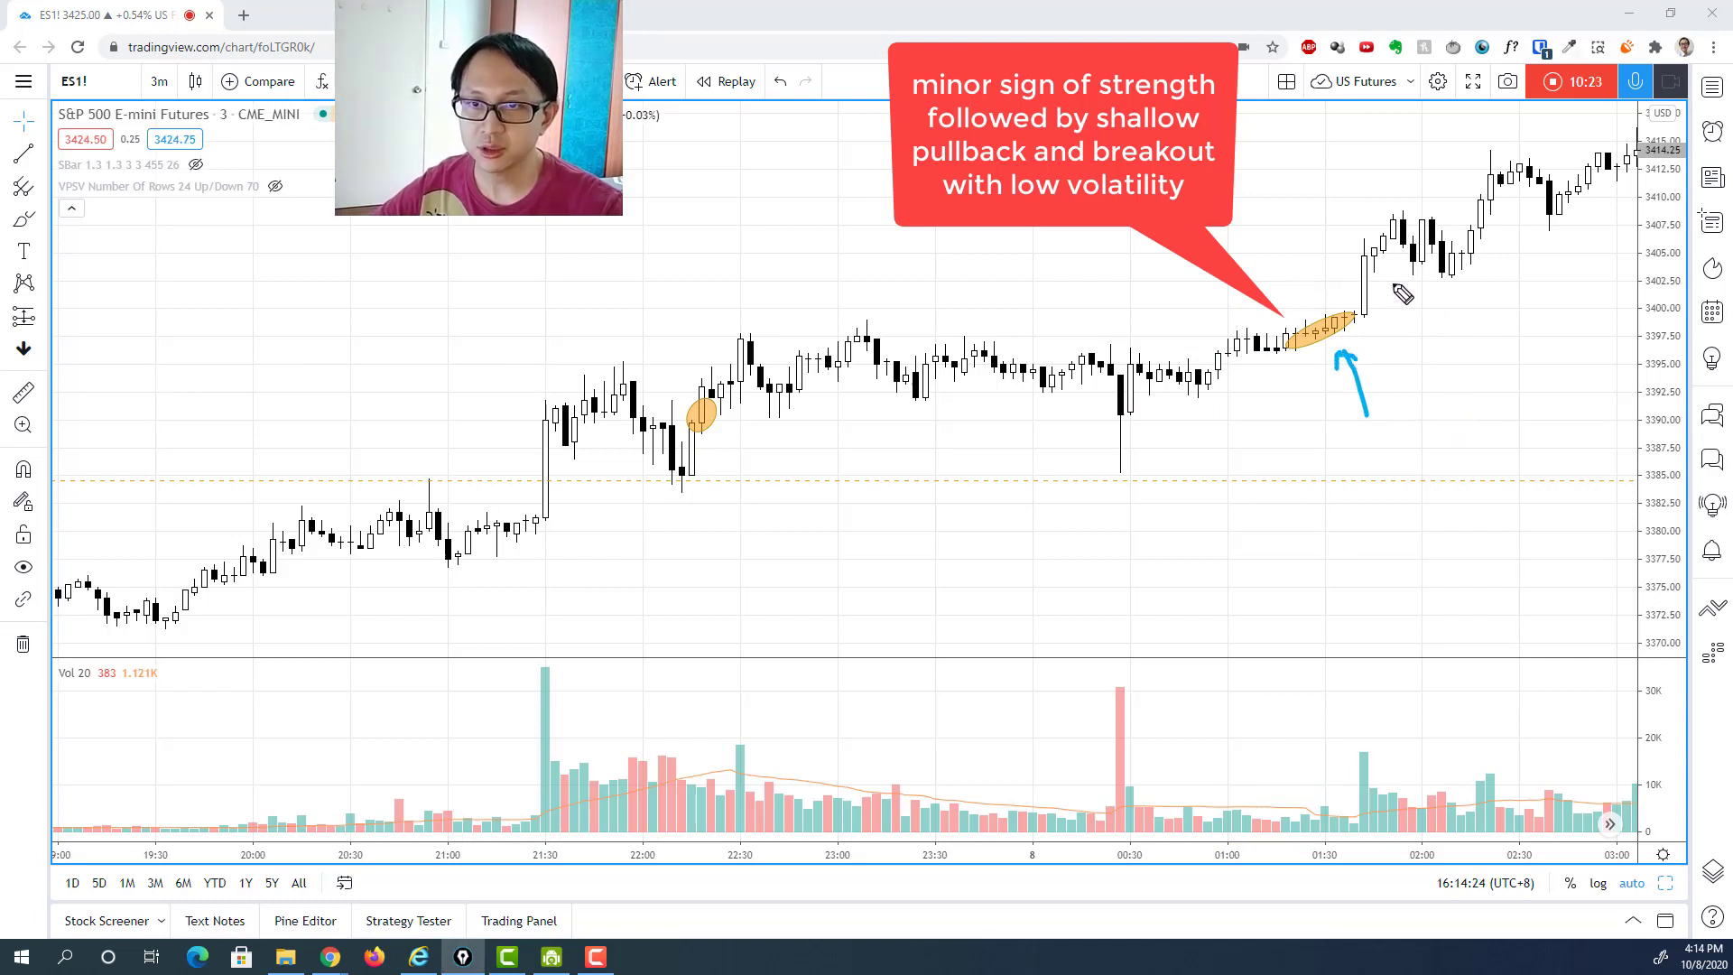
mouse_move(1336, 305)
left_mouse_down()
mouse_move(1462, 176)
mouse_move(1644, 183)
mouse_move(1420, 331)
mouse_move(1313, 288)
left_mouse_up()
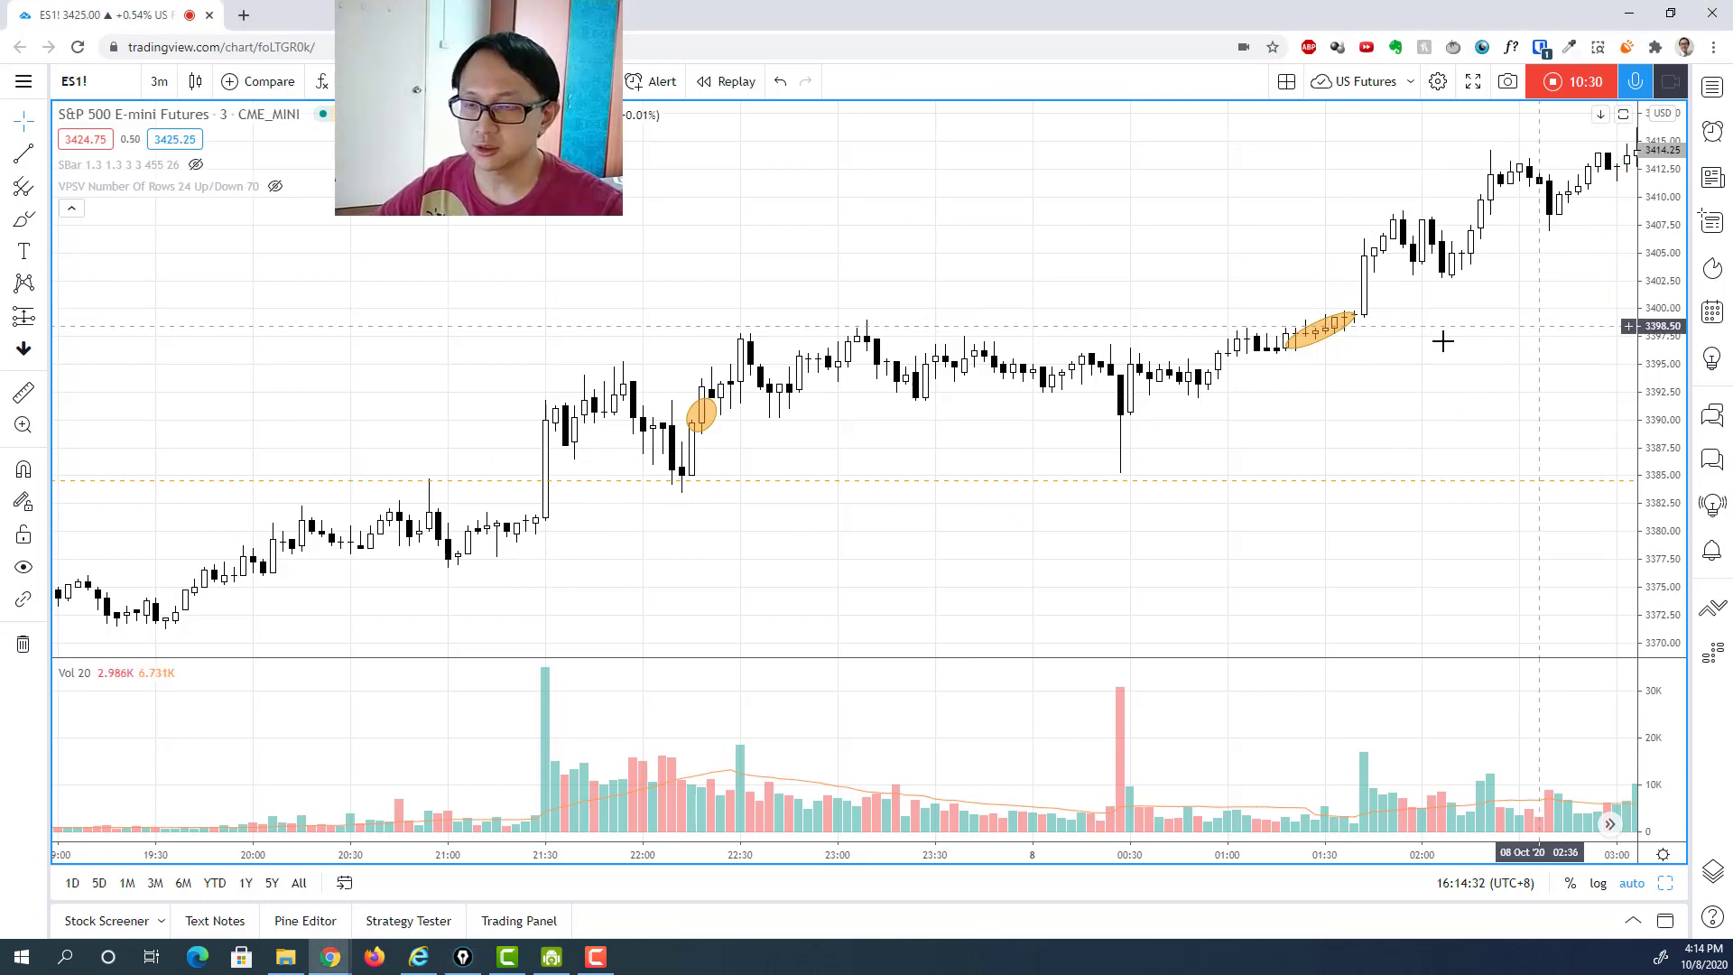
Mark the orange-highlighted bars near 22:15 with an arrow and a horizontal line at about 3392.5, and circle the volume from 22:00 to 00:45.
left_click_drag(1443, 340, 1253, 364)
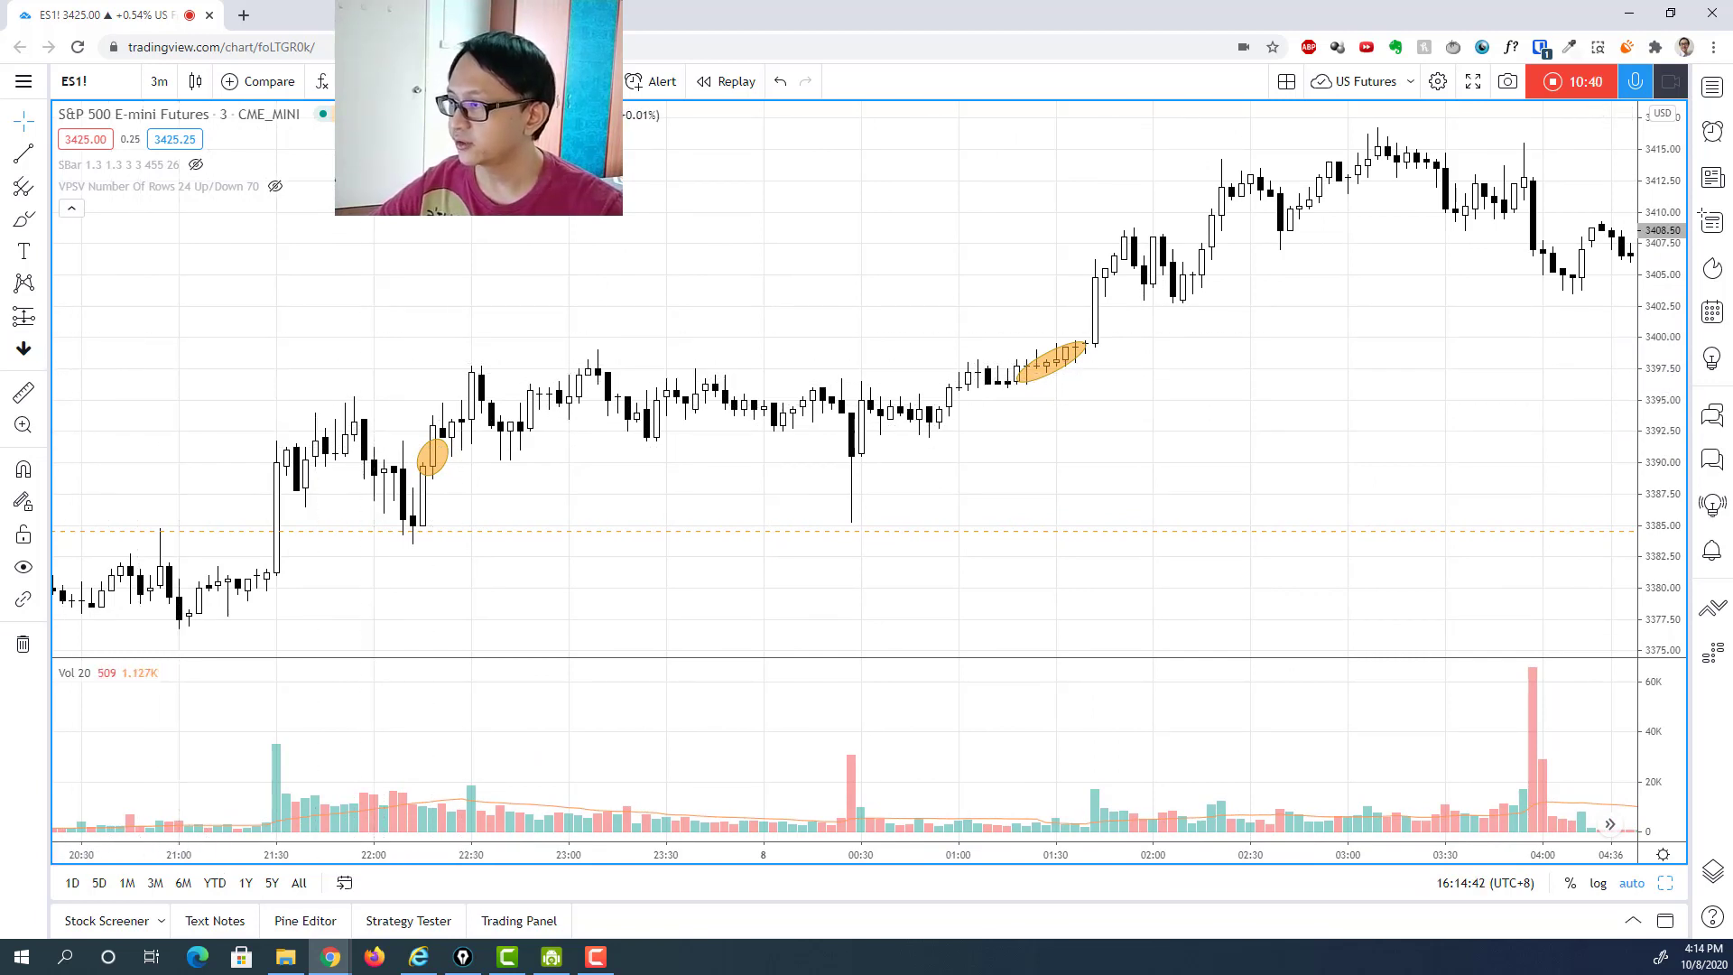
mouse_move(442, 486)
left_mouse_down()
mouse_move(517, 587)
mouse_move(439, 481)
mouse_move(492, 509)
left_mouse_up()
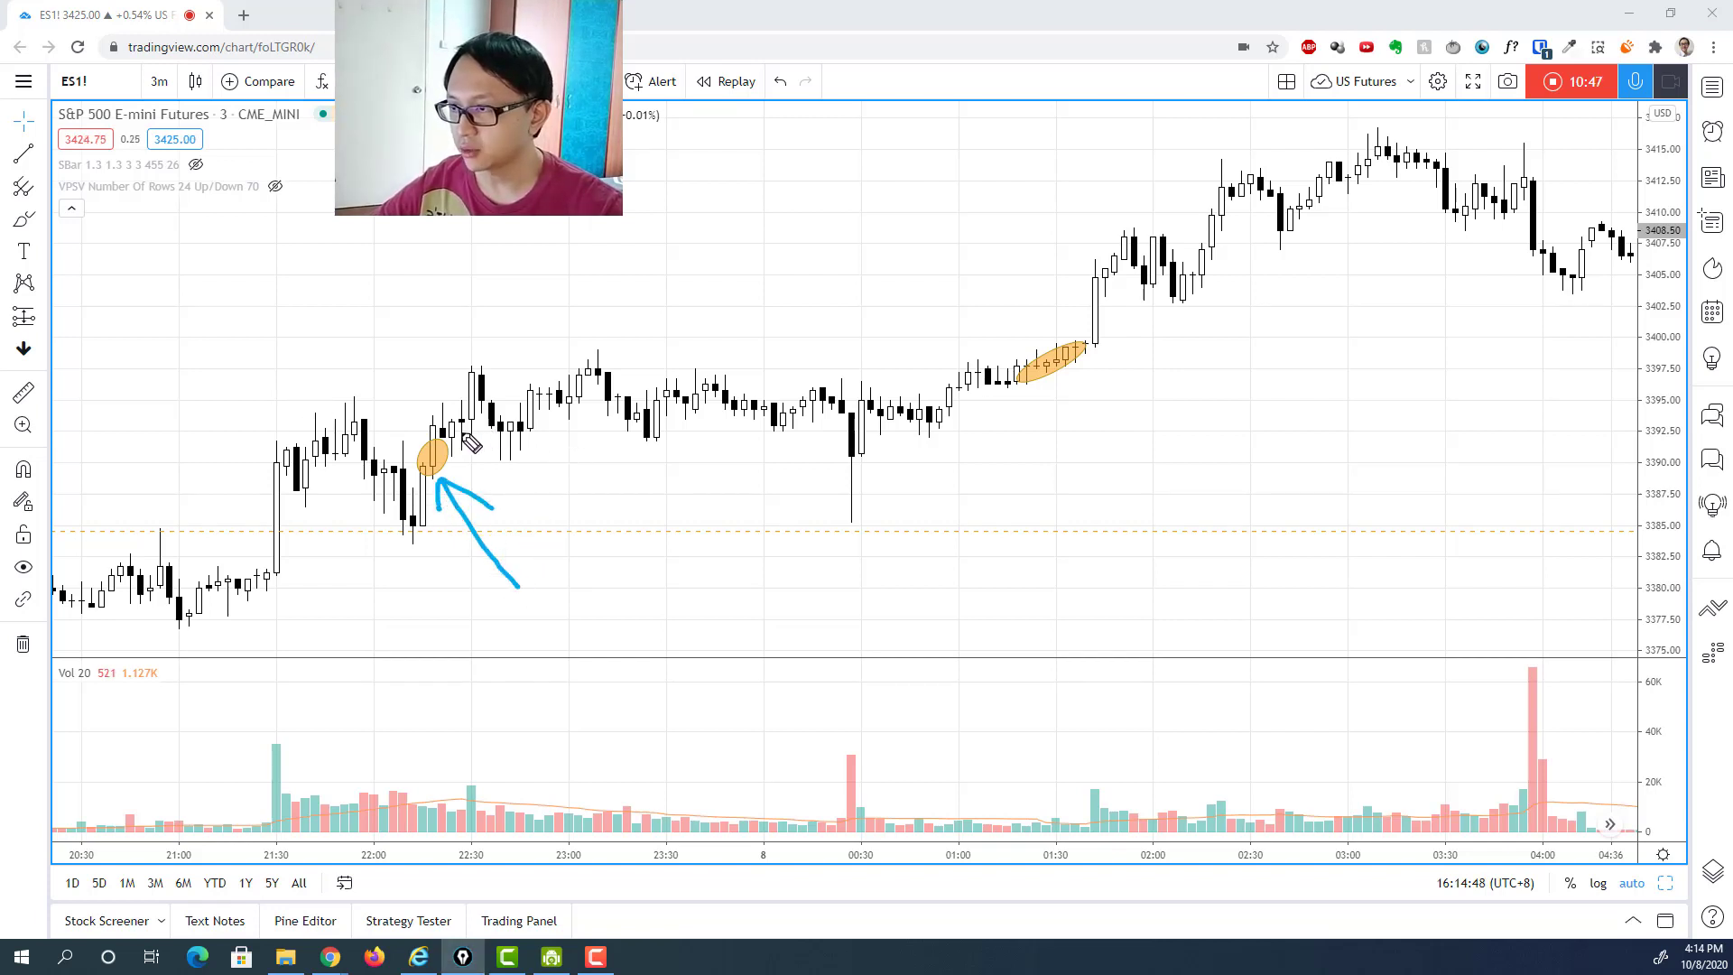
left_click_drag(443, 431, 757, 430)
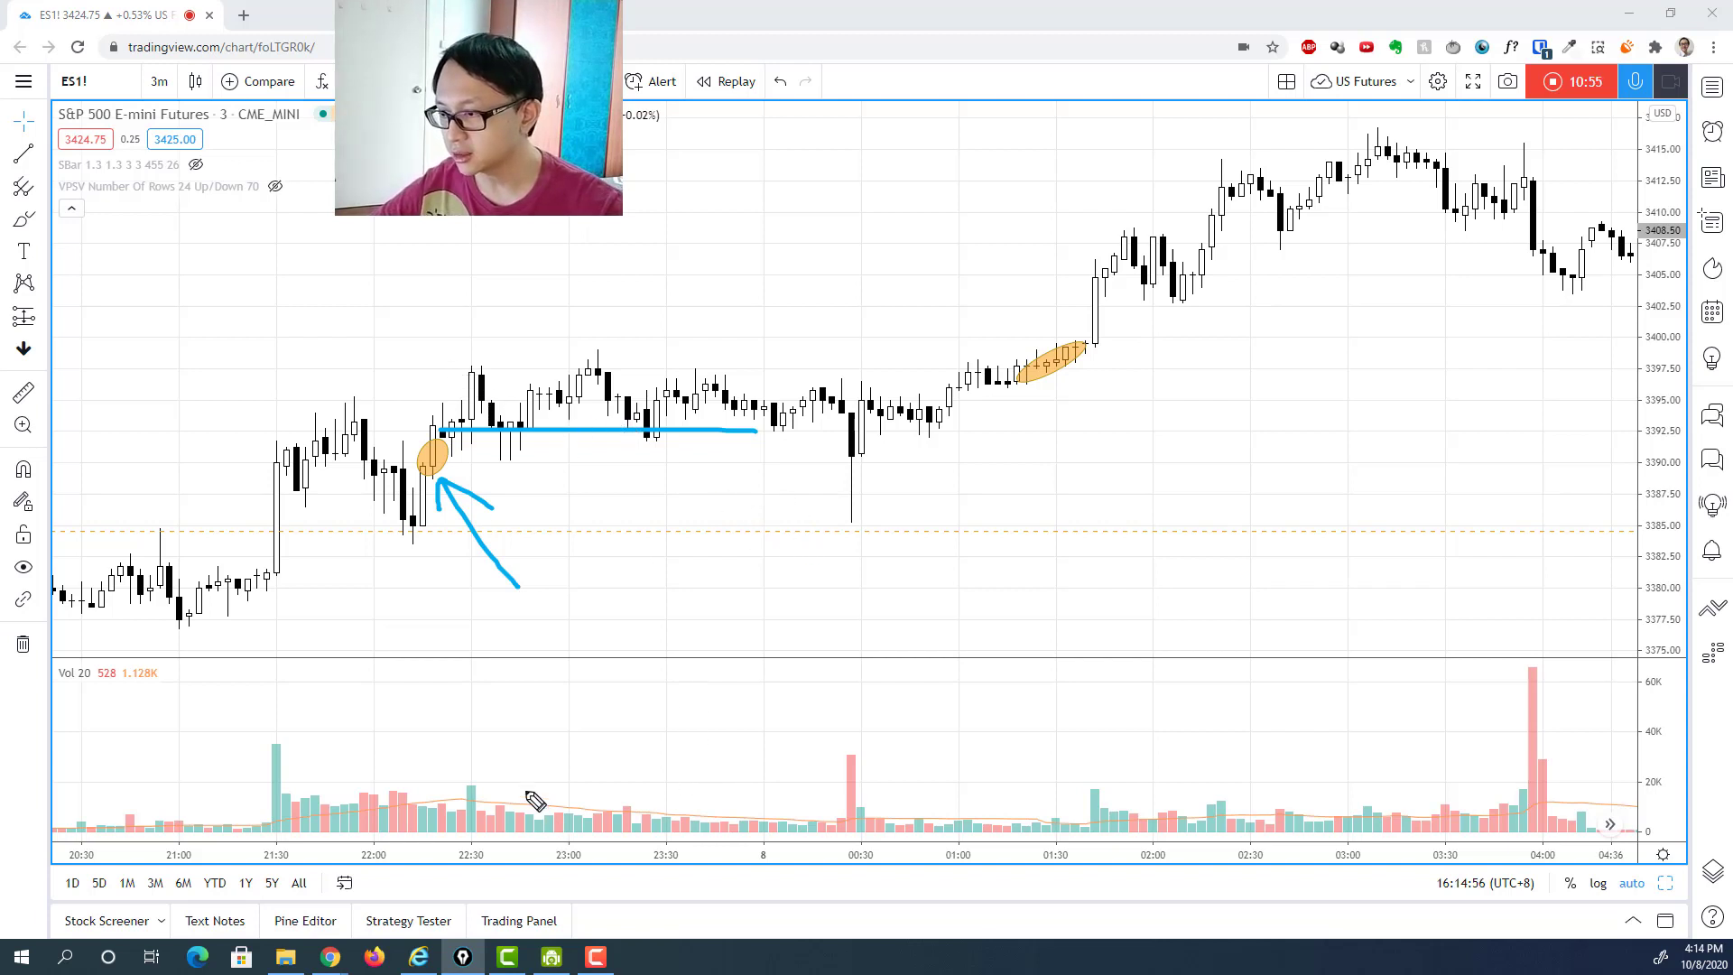
mouse_move(526, 791)
left_mouse_down()
mouse_move(364, 843)
mouse_move(933, 848)
mouse_move(470, 765)
left_mouse_up()
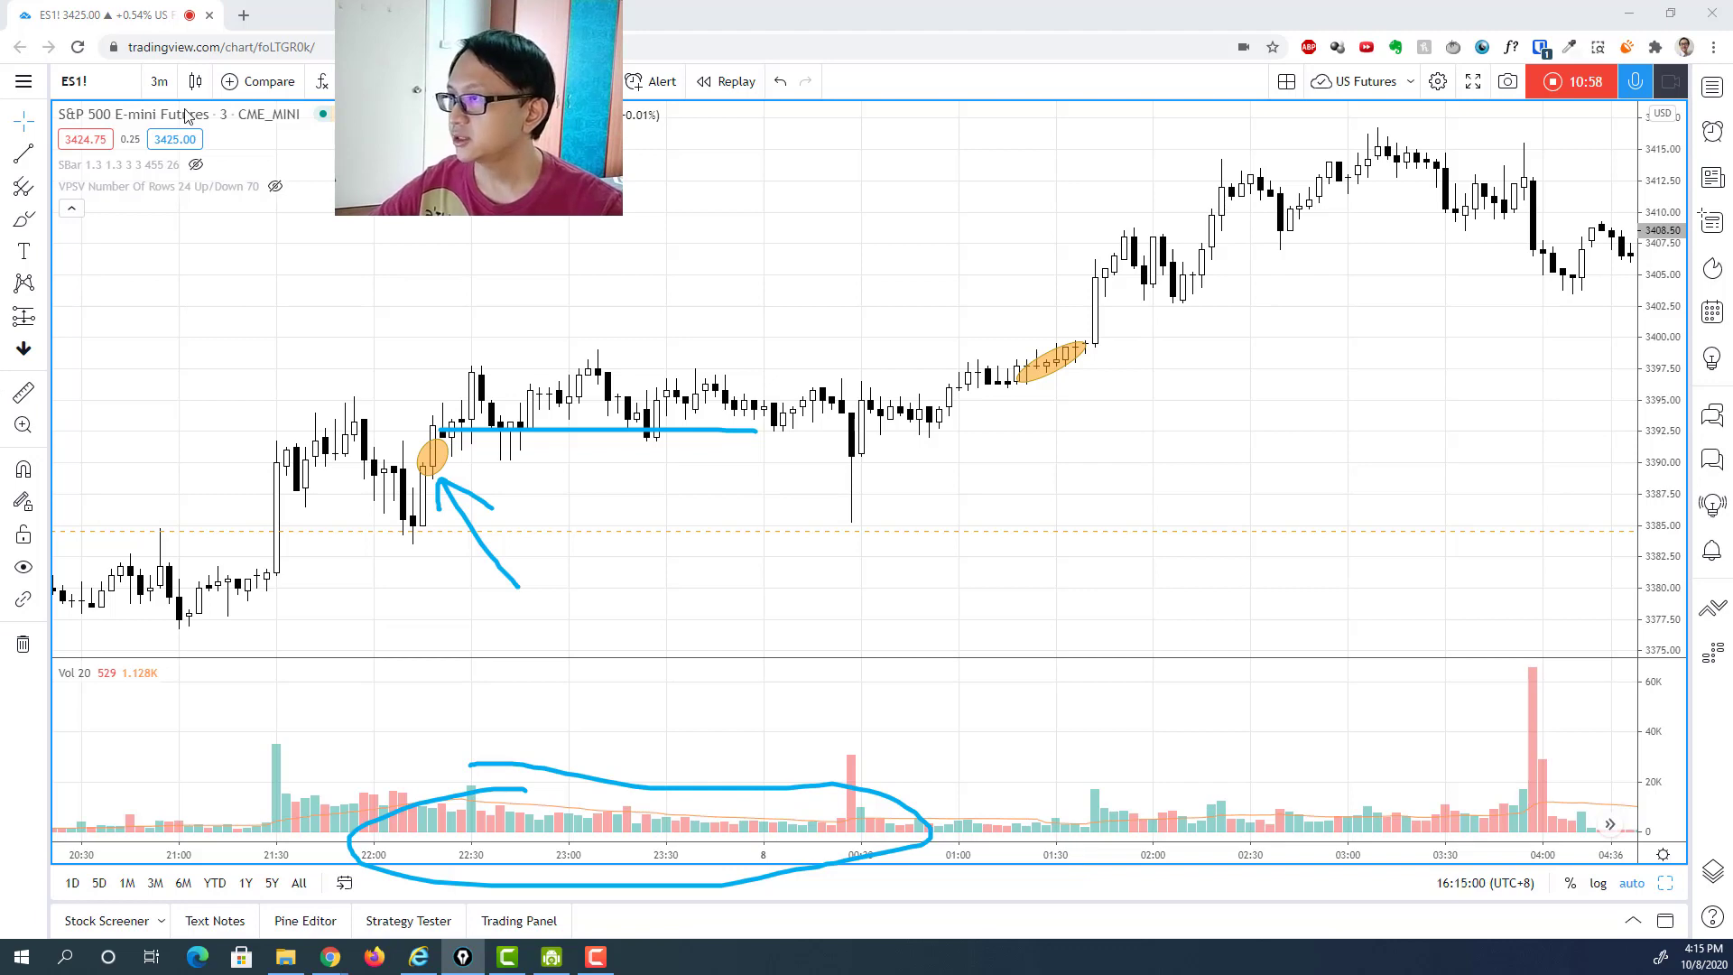
Switch the chart to the 1-hour interval and erase all pen marks.
left_click(158, 81)
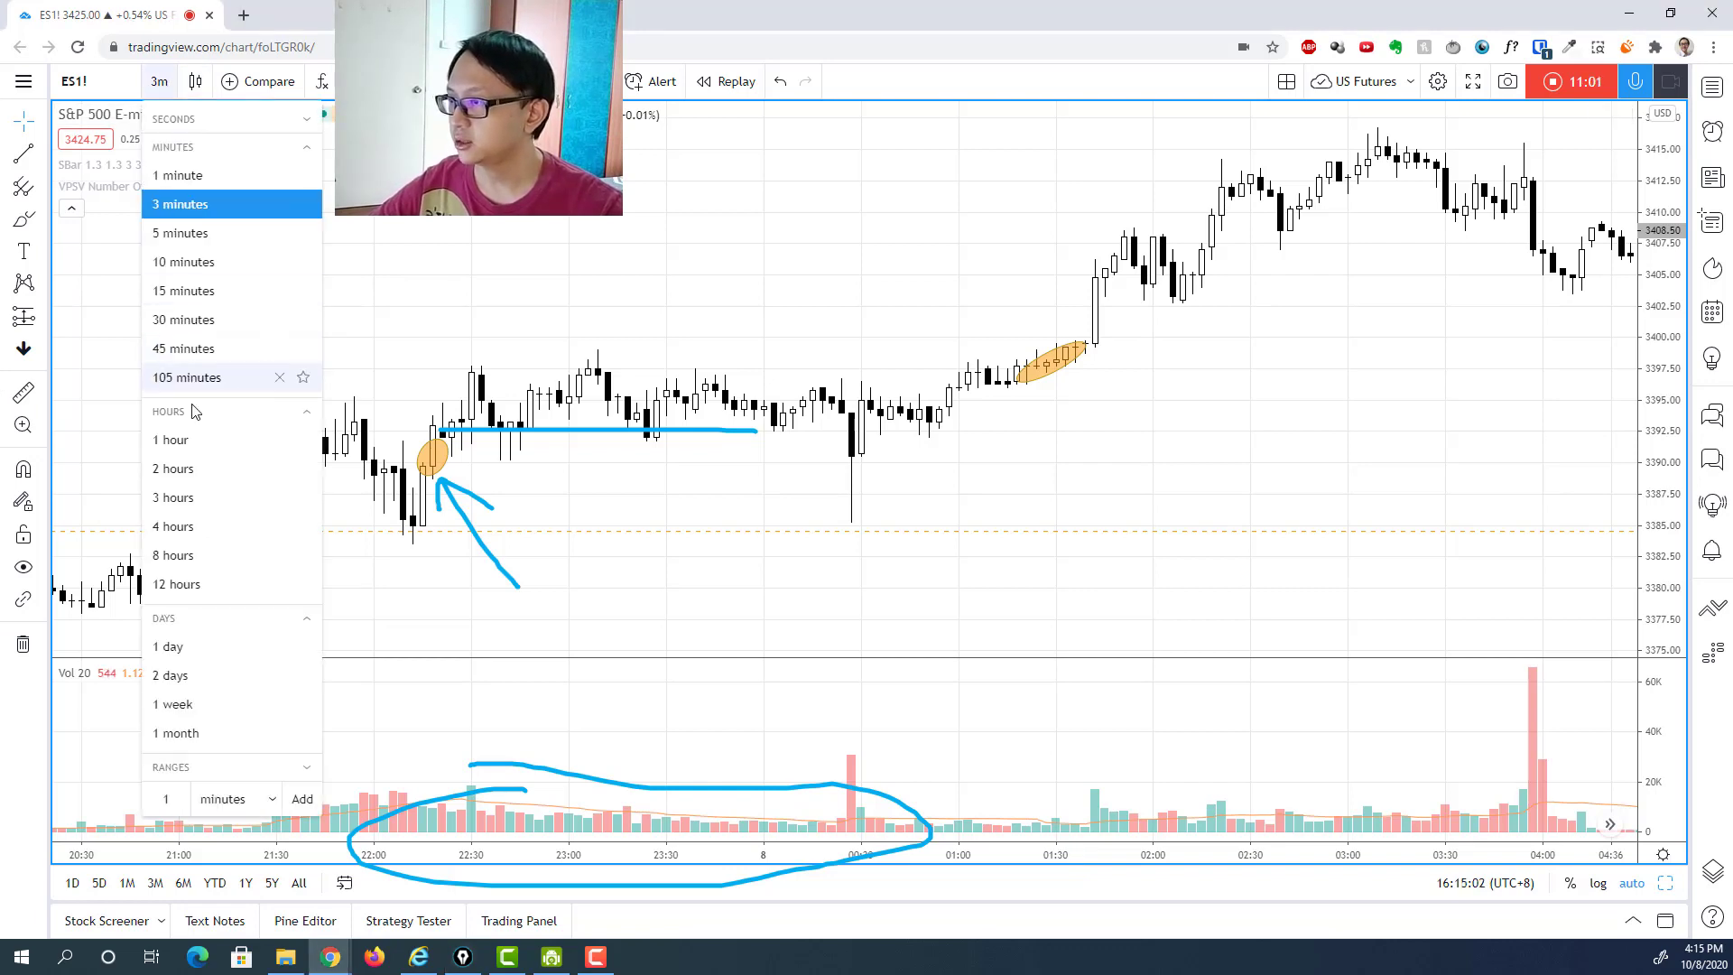
left_click(193, 441)
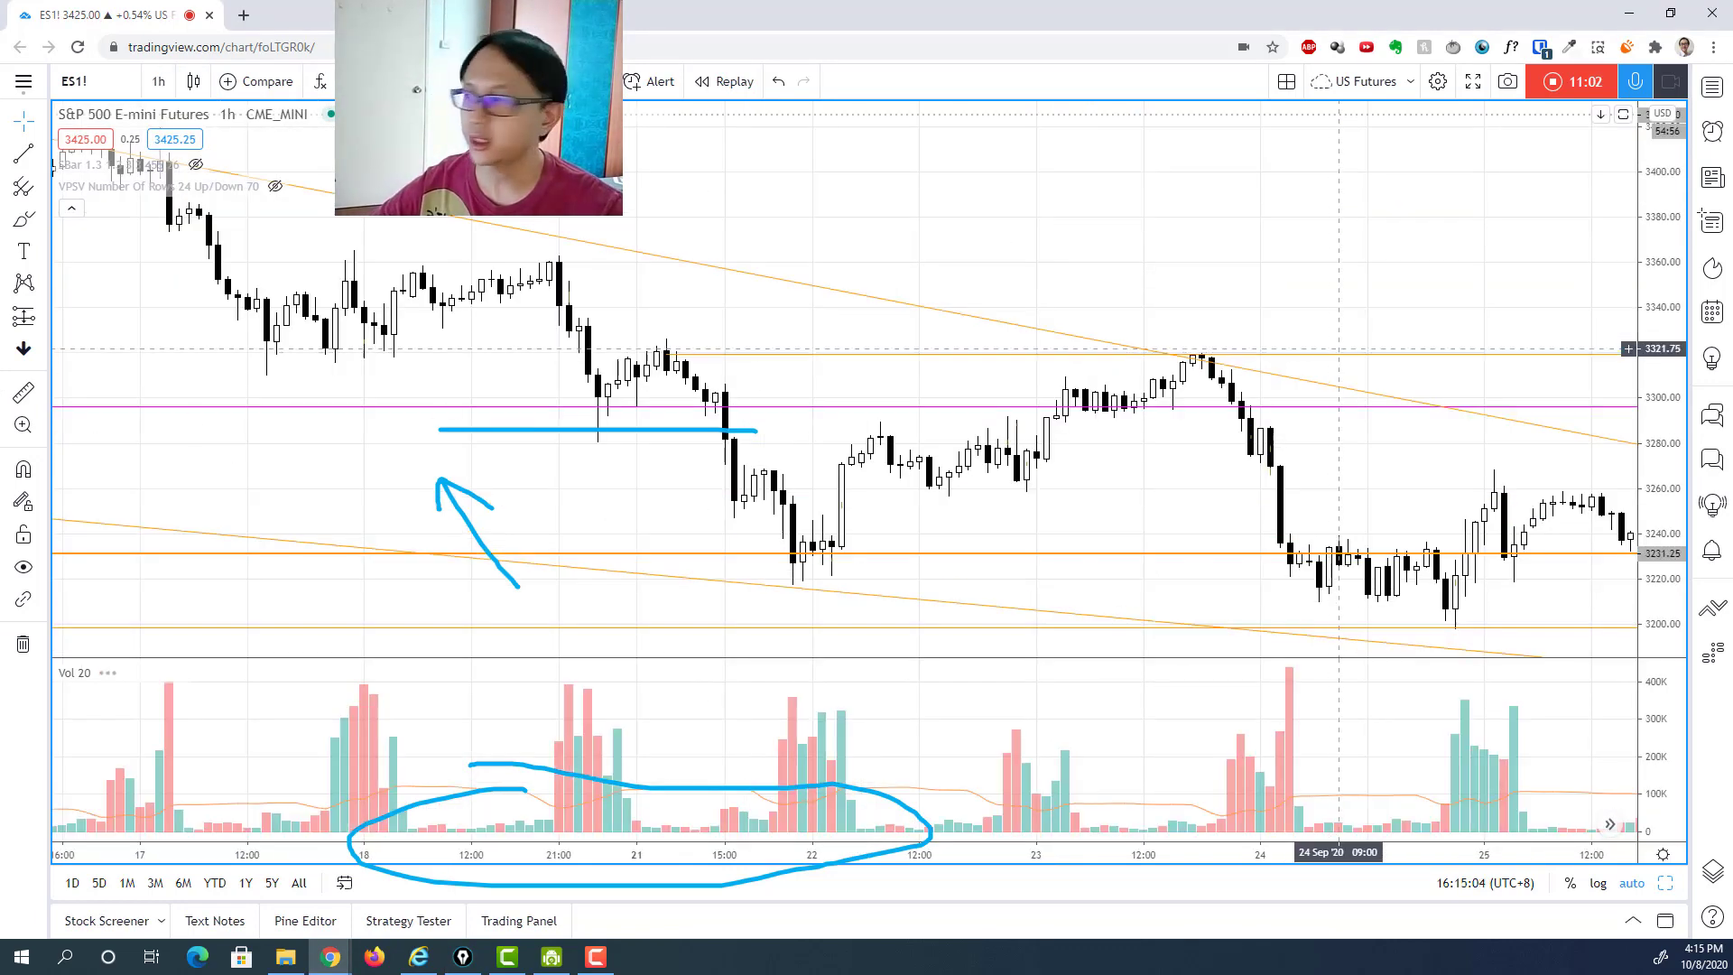
key("Escape")
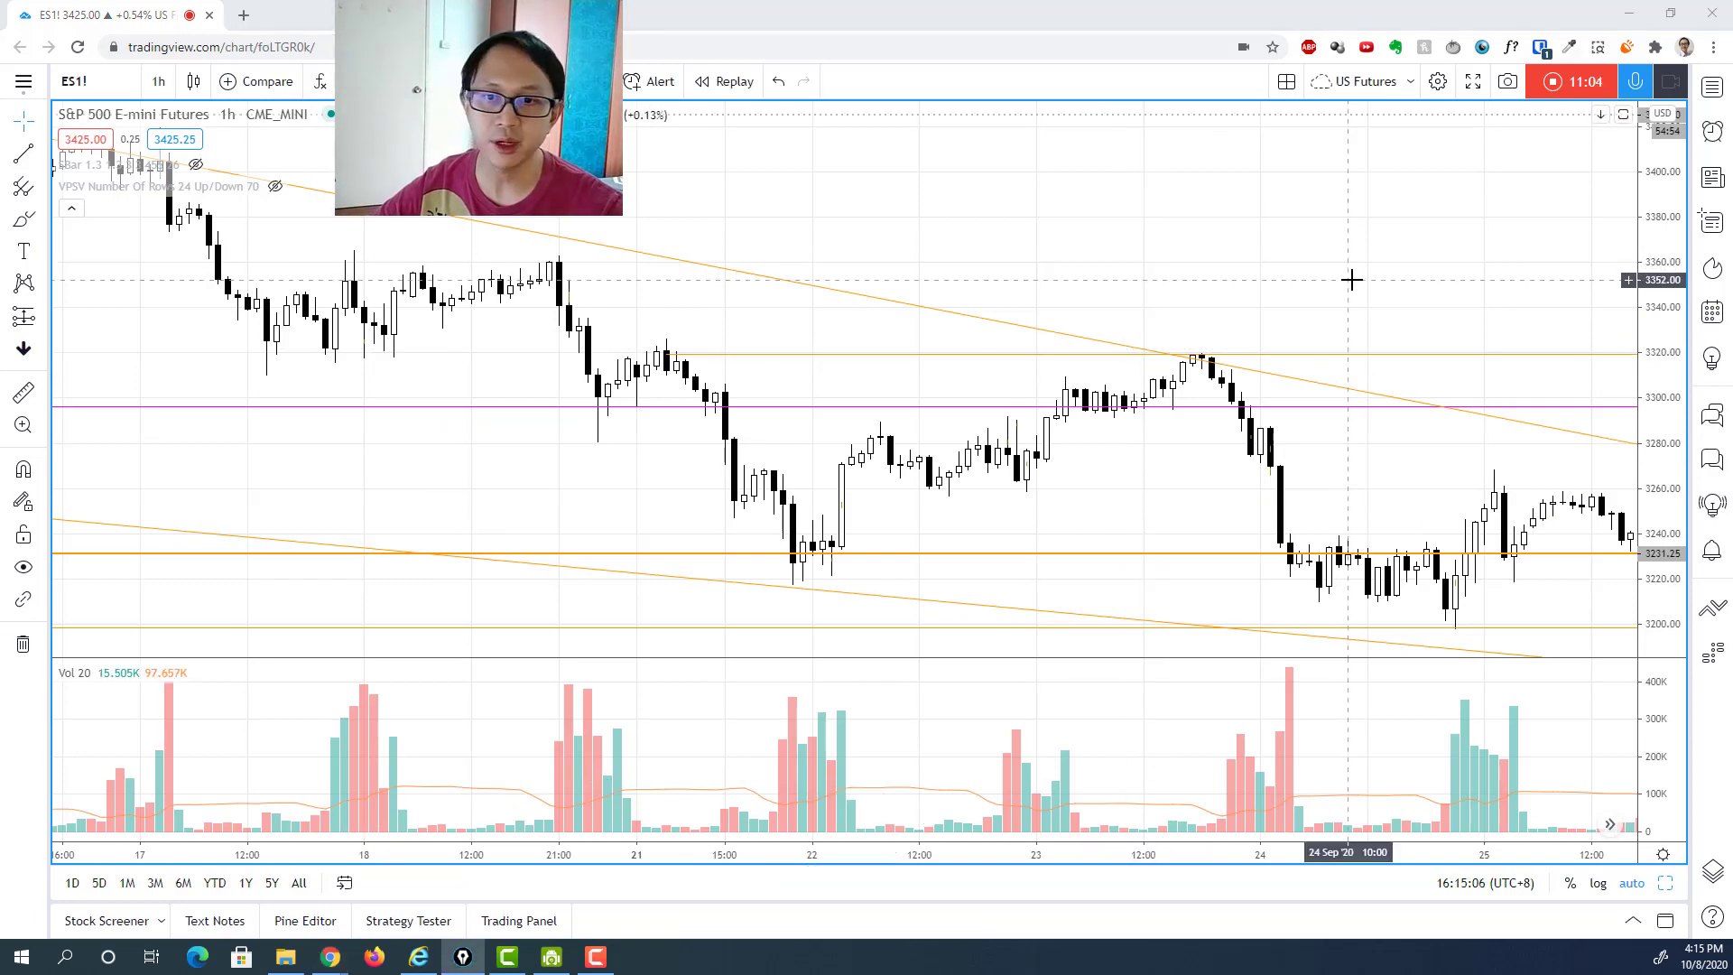
Examine the hourly price structure from September to 8 October, including the falling channel, the rally and the rising channel.
scroll(1385, 268, "down", 2)
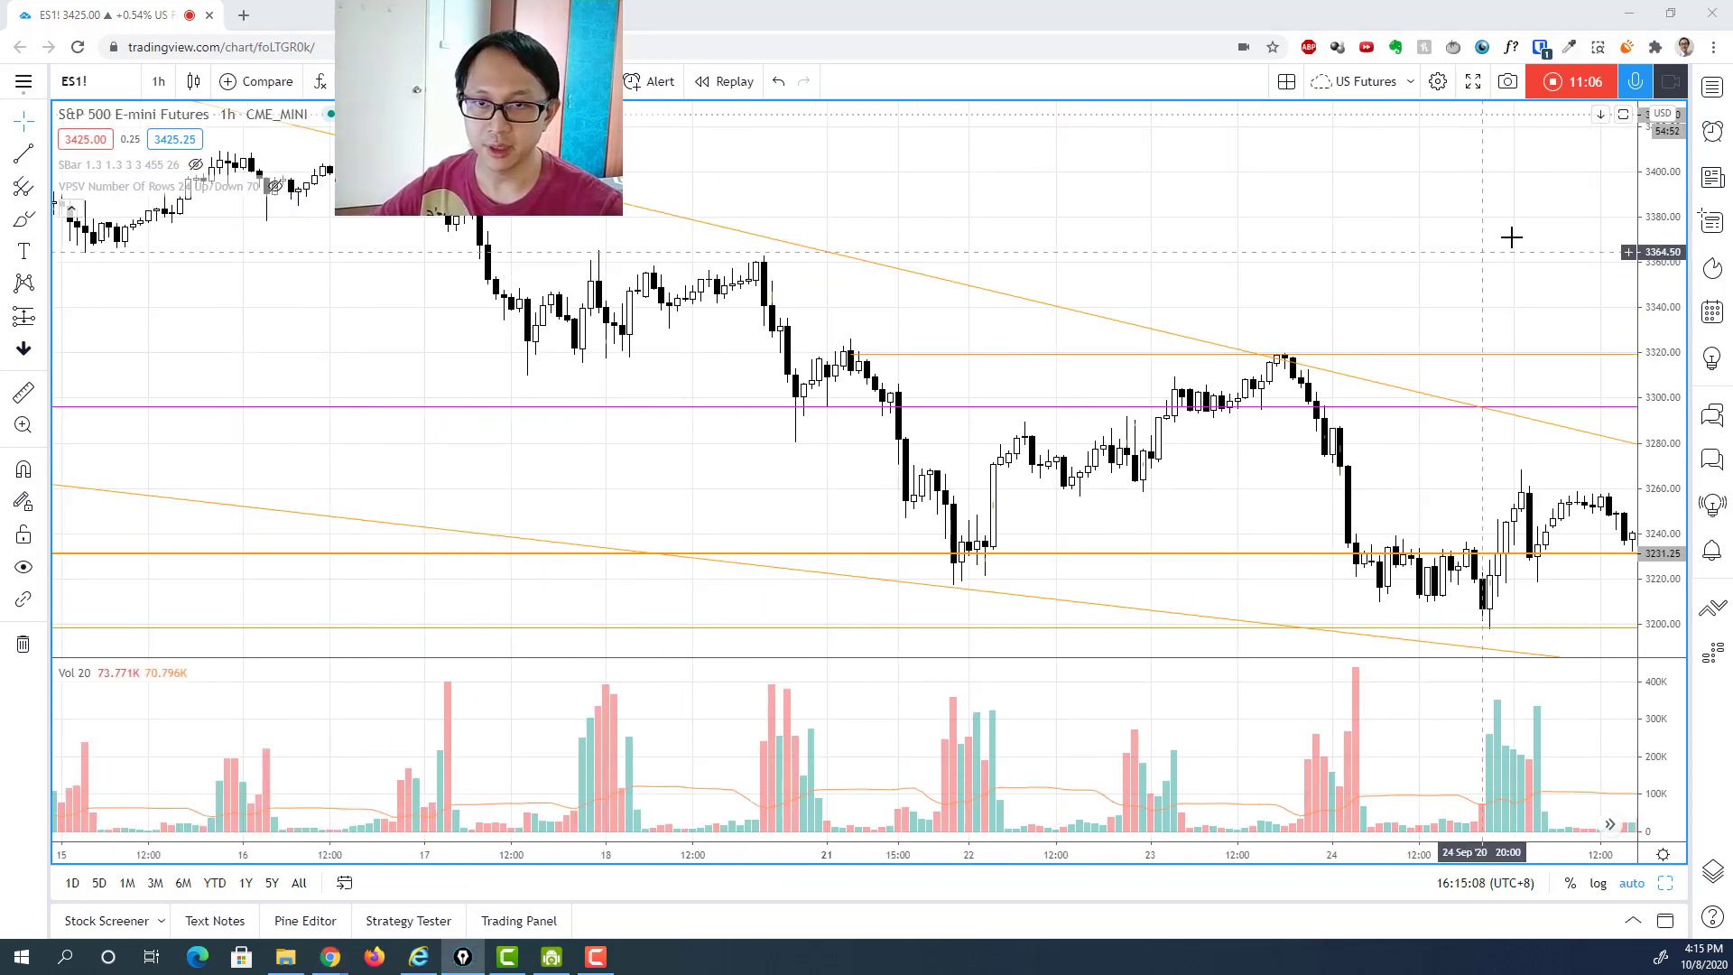
left_click_drag(1249, 259, 866, 267)
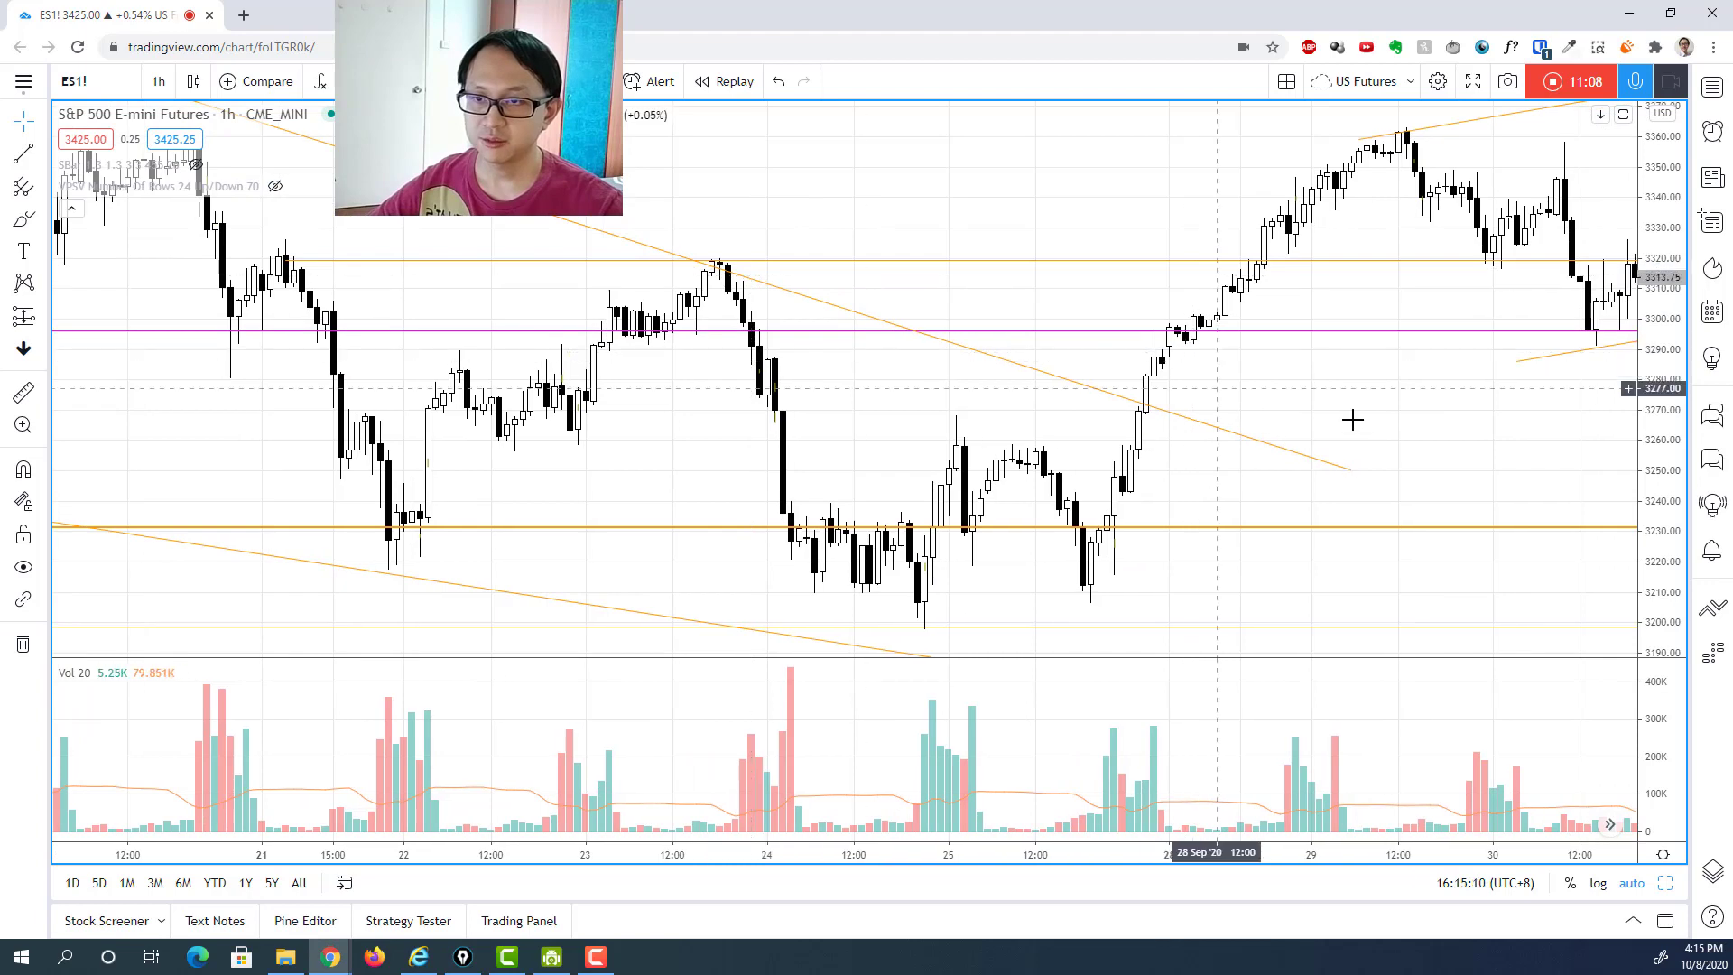
left_click_drag(1412, 391, 1083, 403)
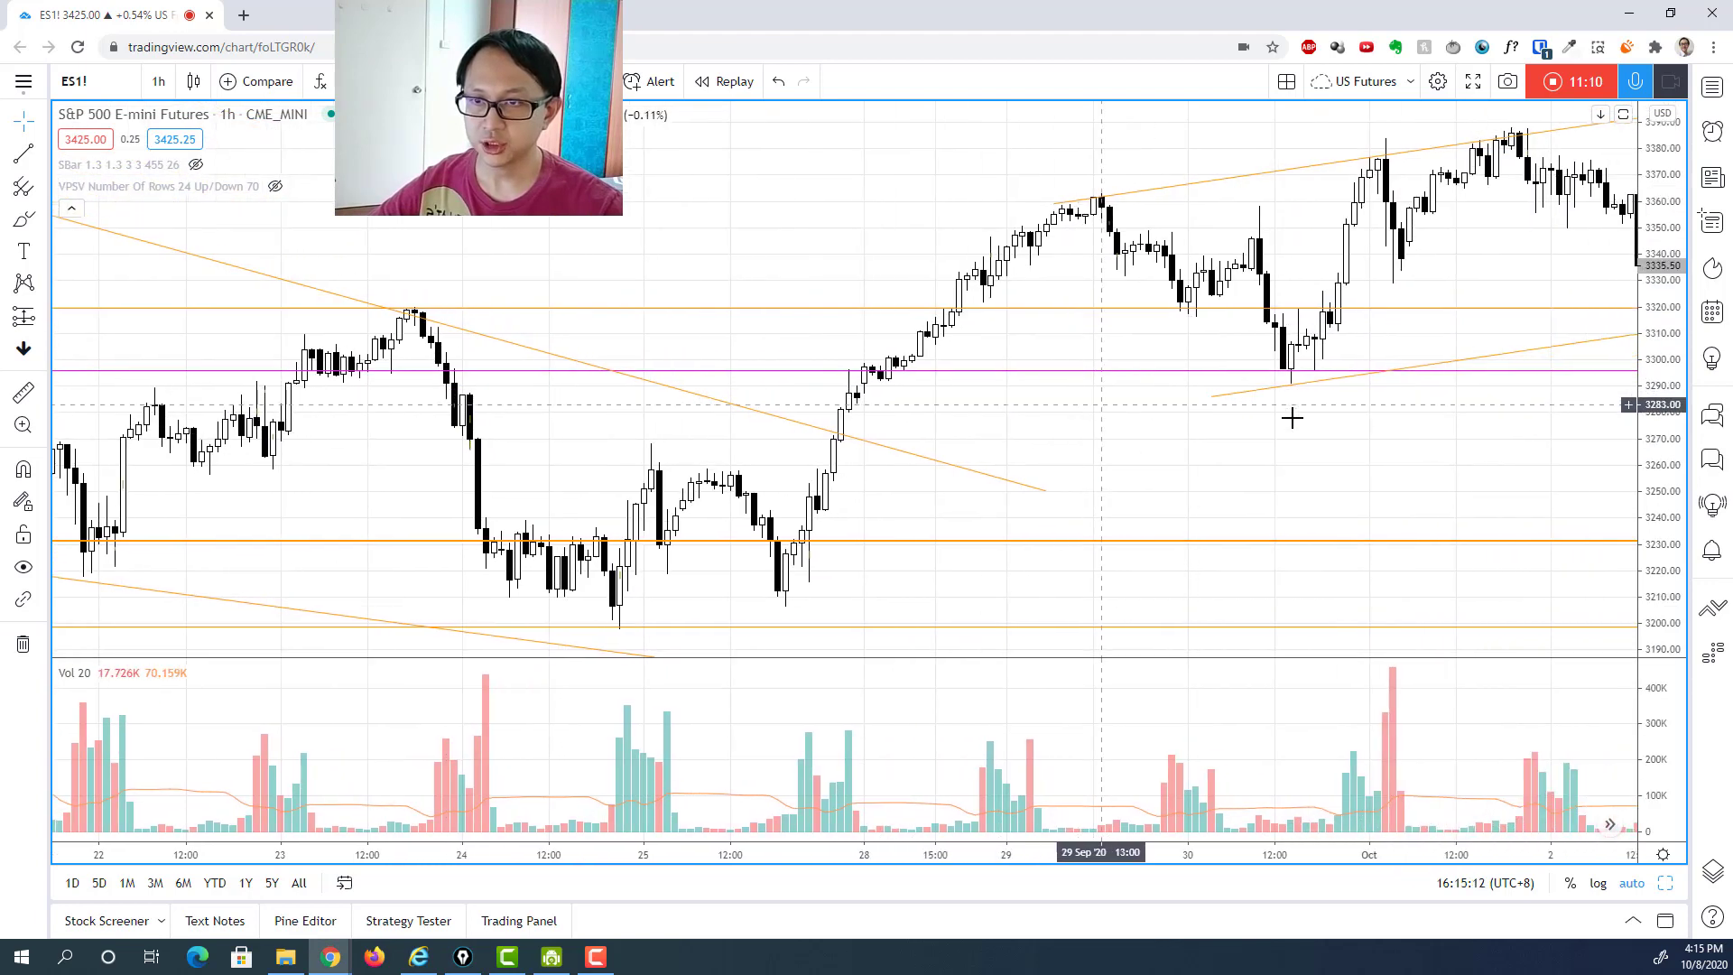
left_click_drag(1350, 437, 1142, 452)
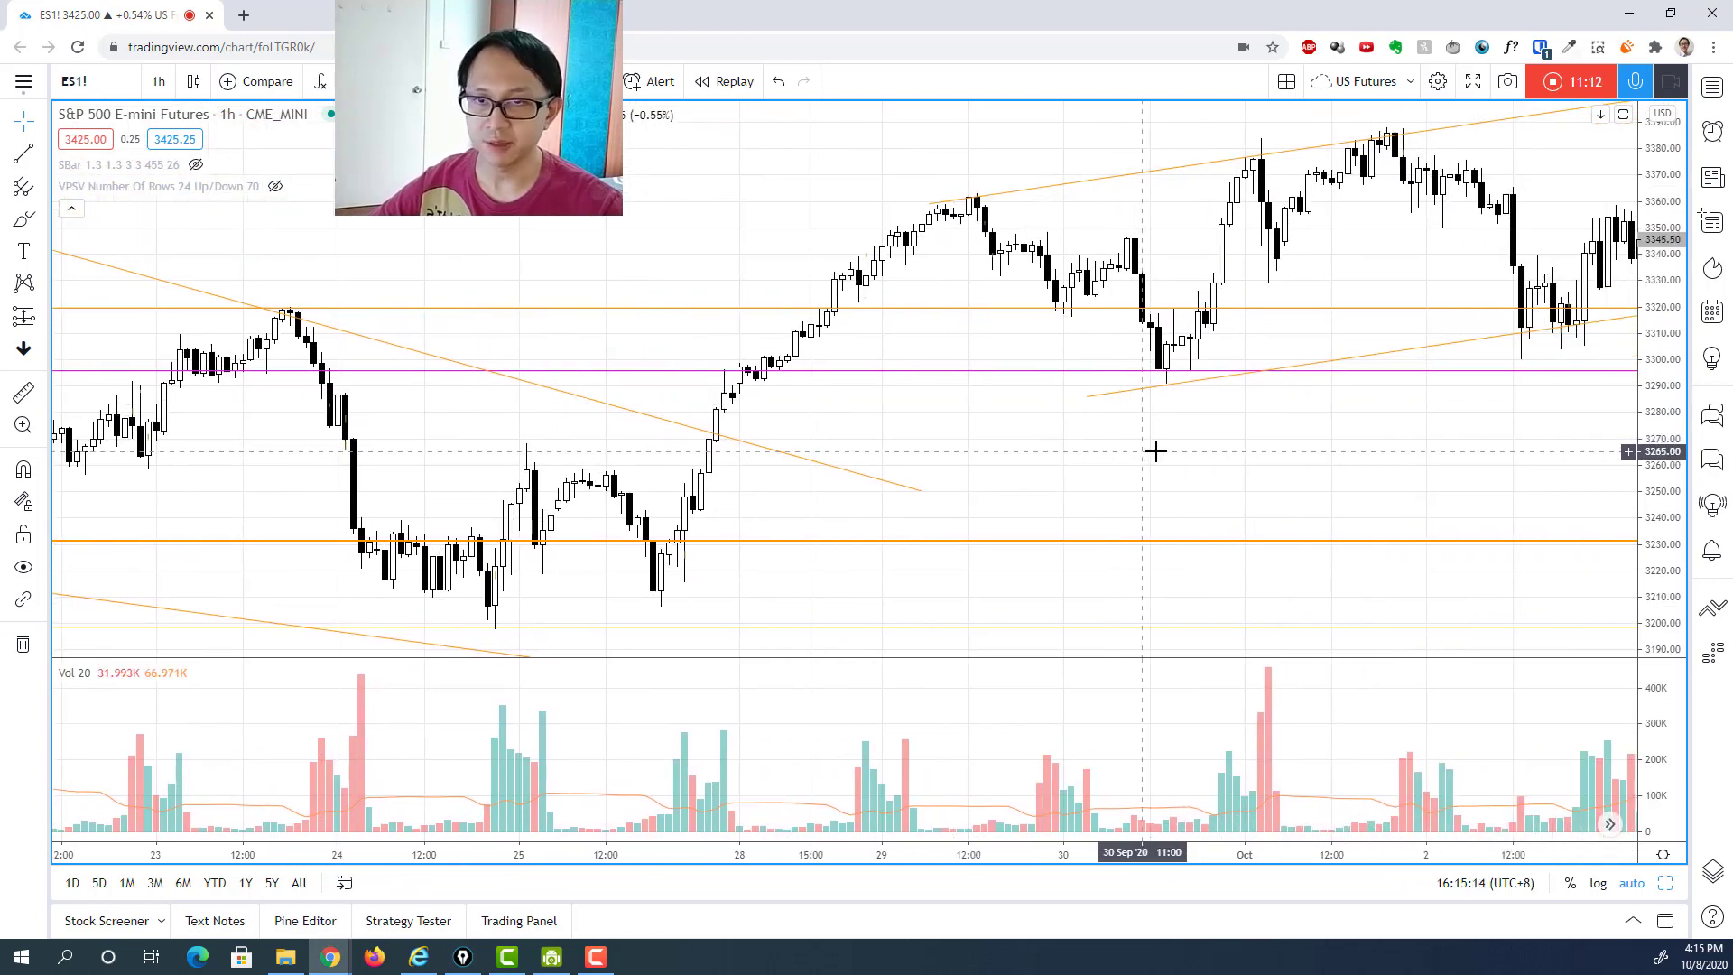
left_click_drag(1303, 464, 1093, 487)
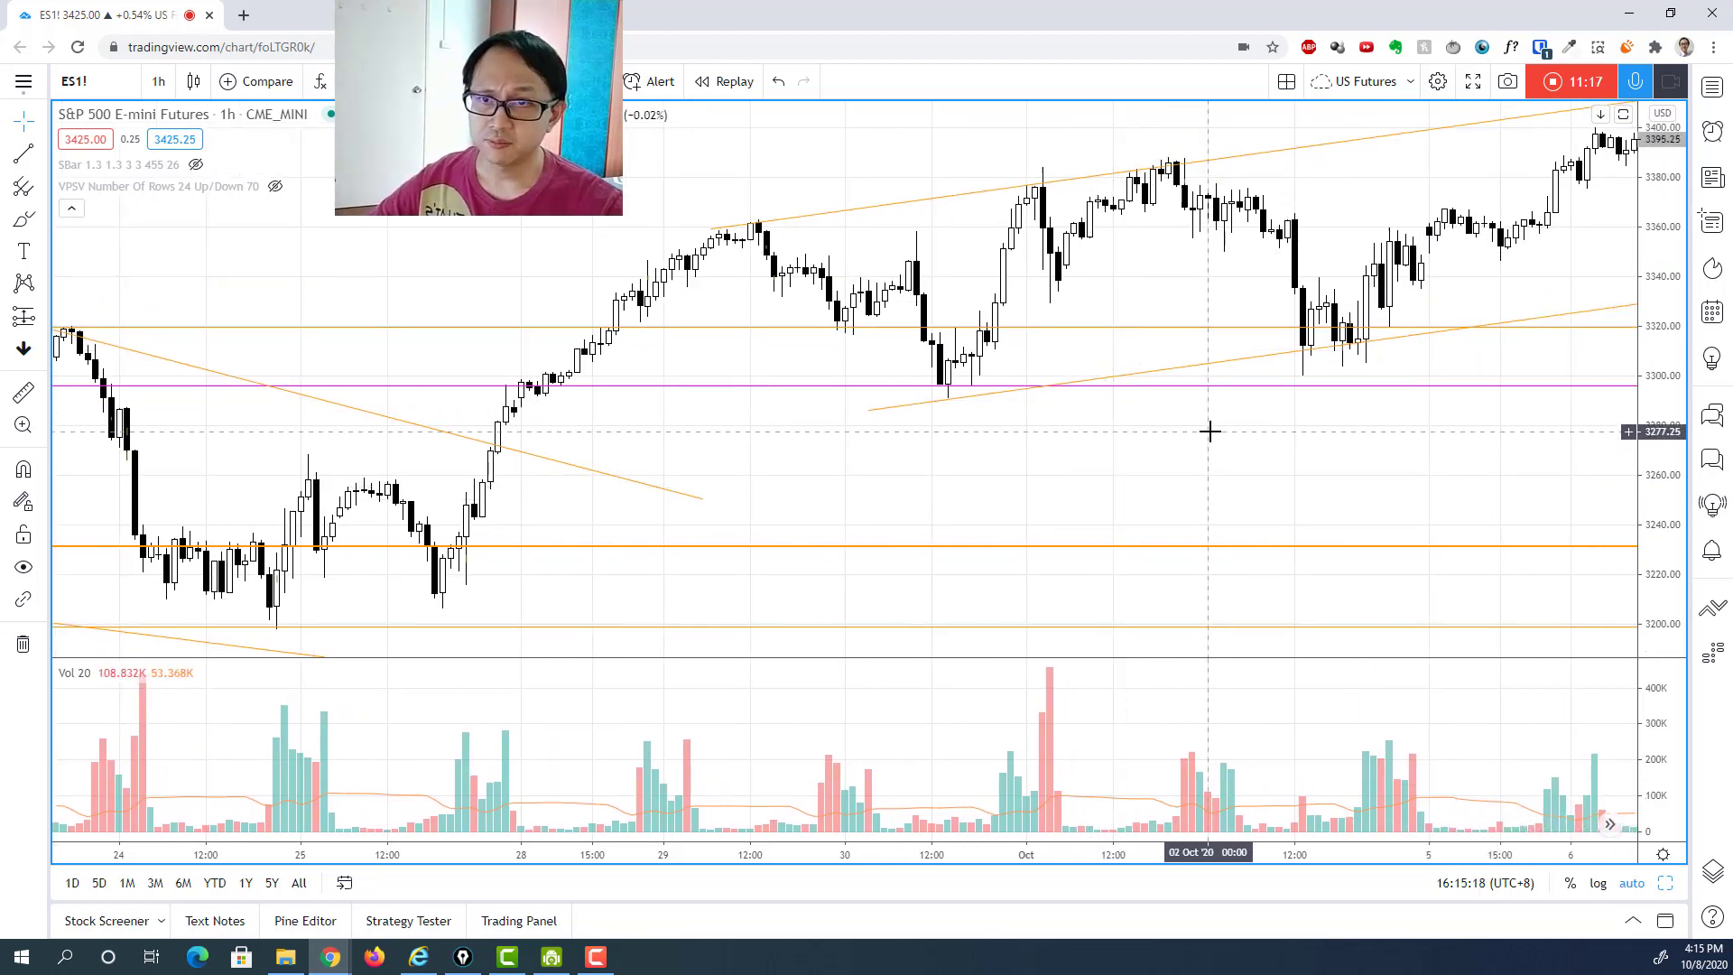
scroll(1210, 431, "down", 3)
left_click_drag(1288, 457, 1048, 492)
scroll(1011, 496, "down", 5)
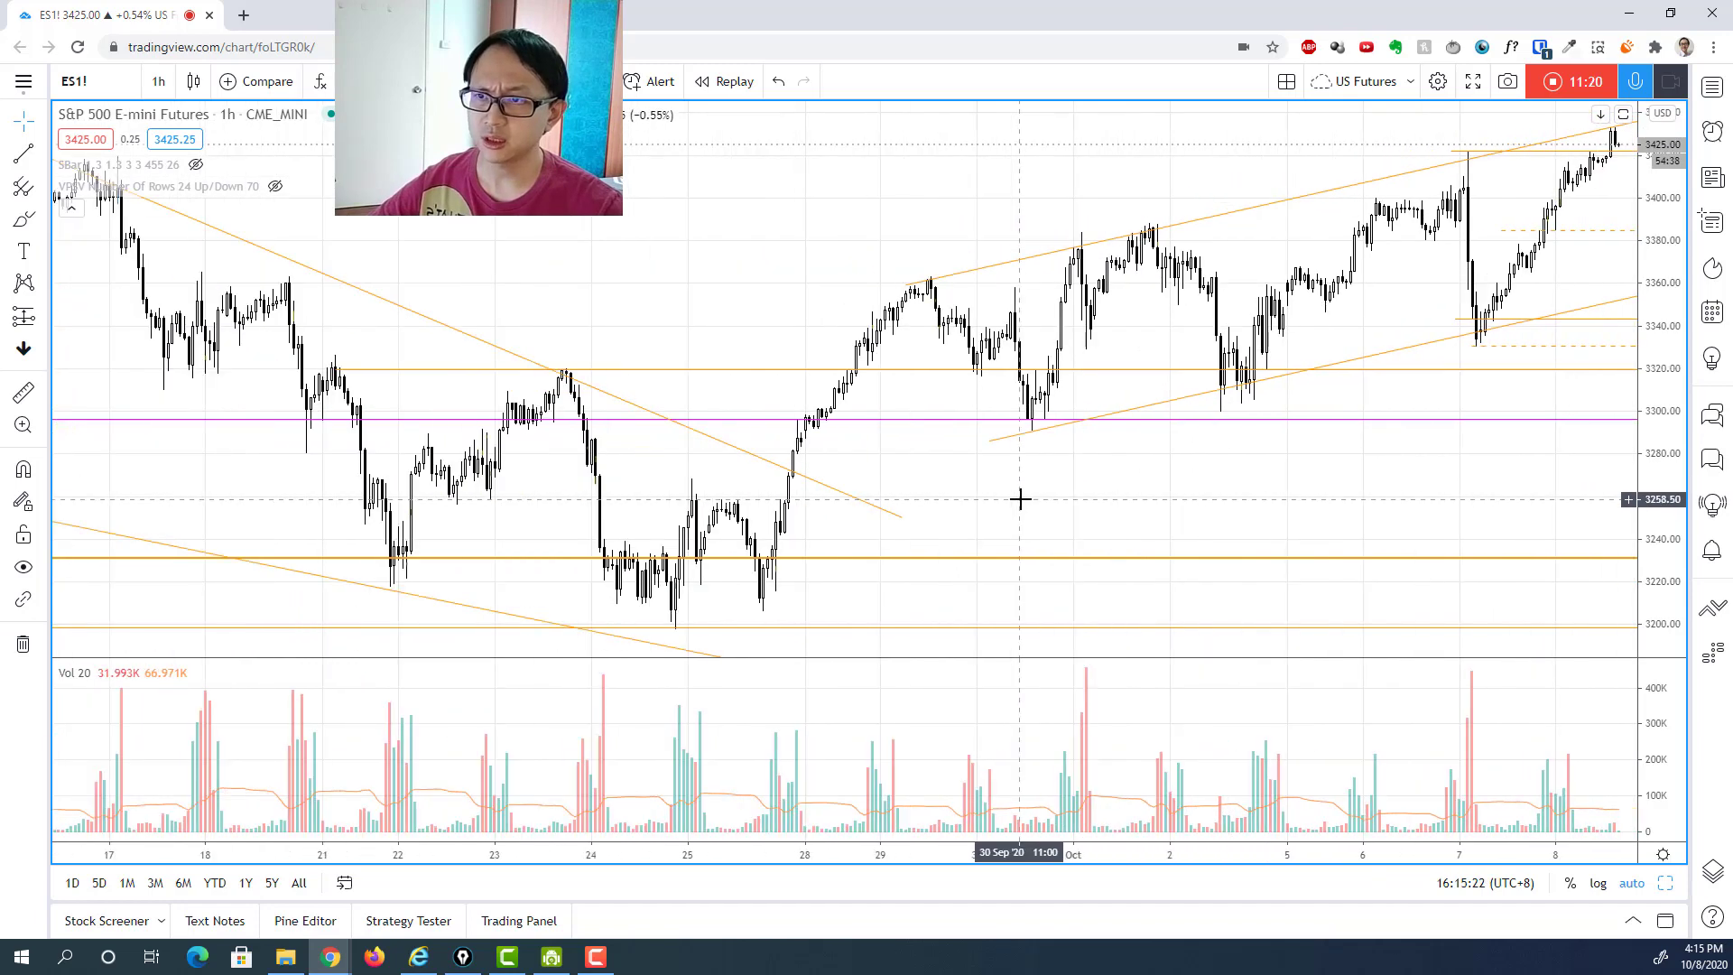
scroll(1021, 498, "down", 2)
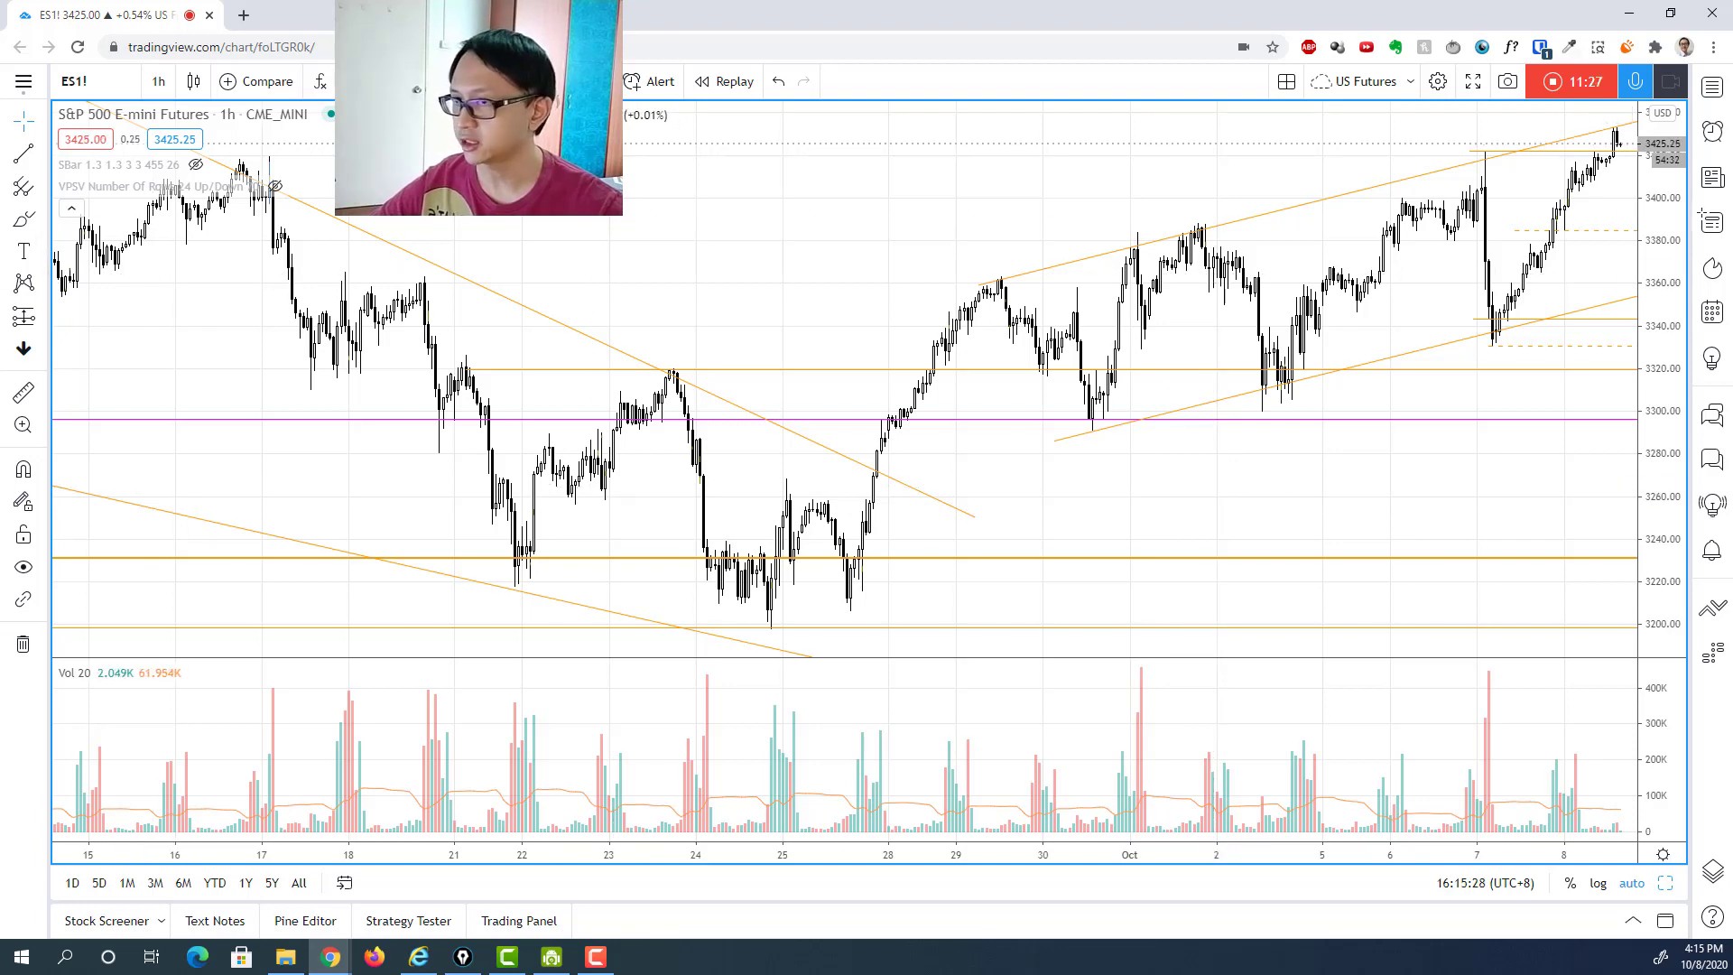
scroll(1145, 273, "down", 3)
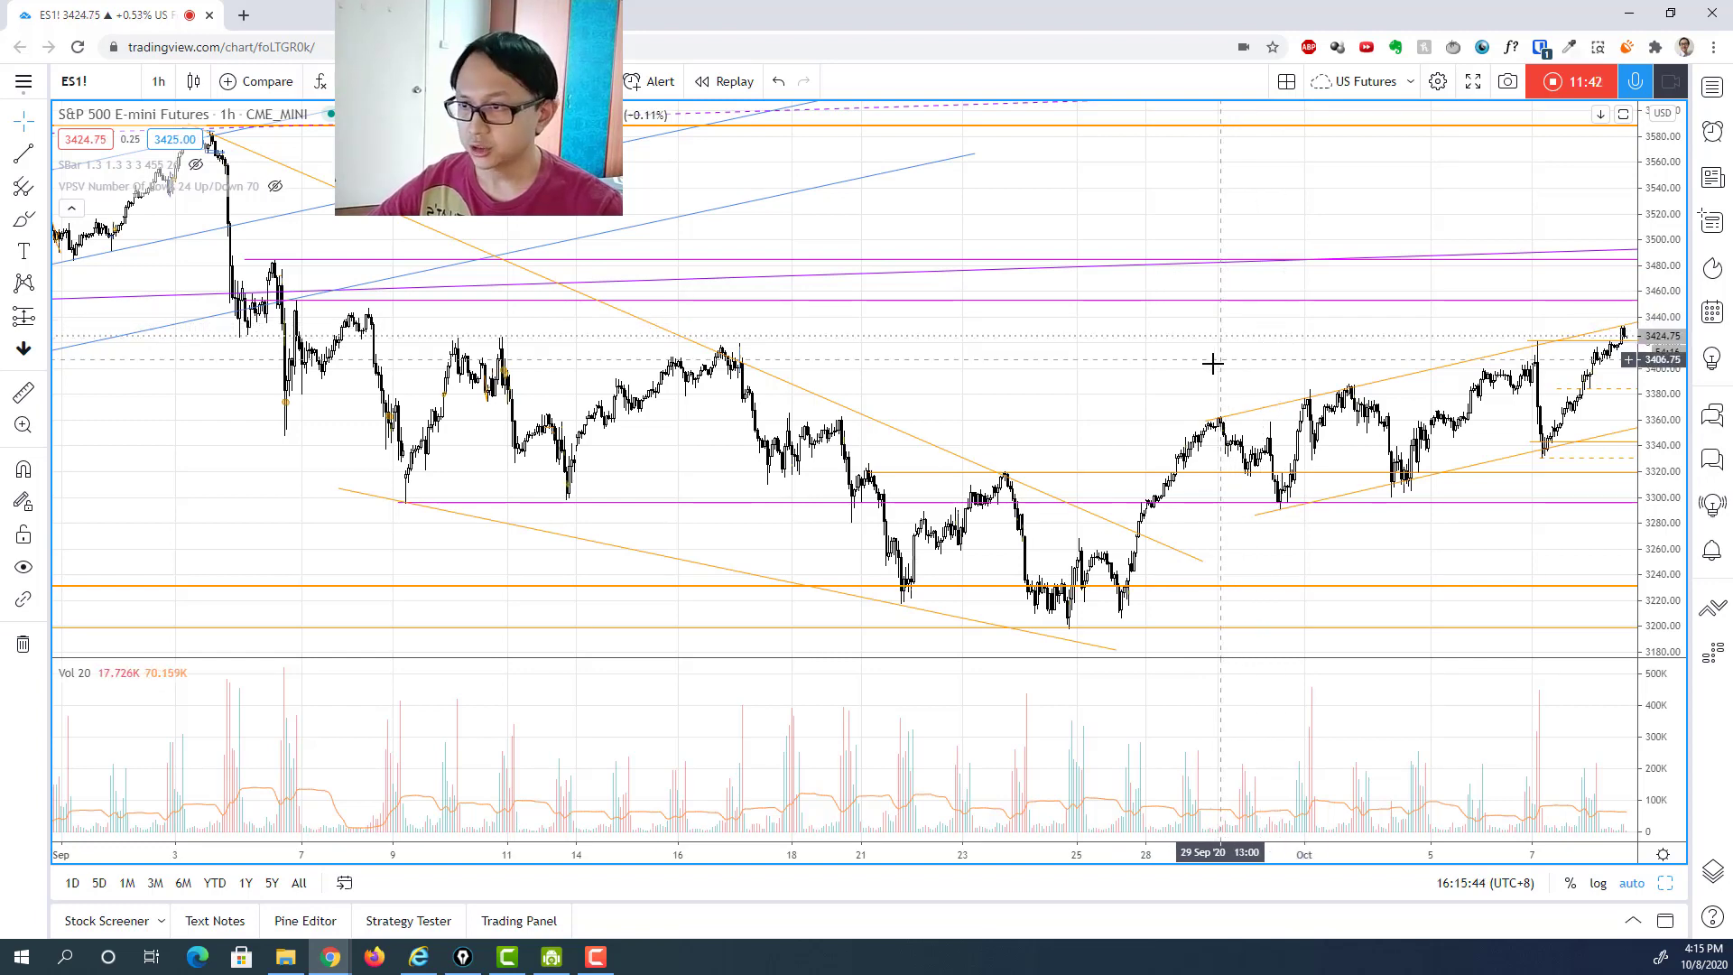
left_click_drag(1150, 372, 1068, 375)
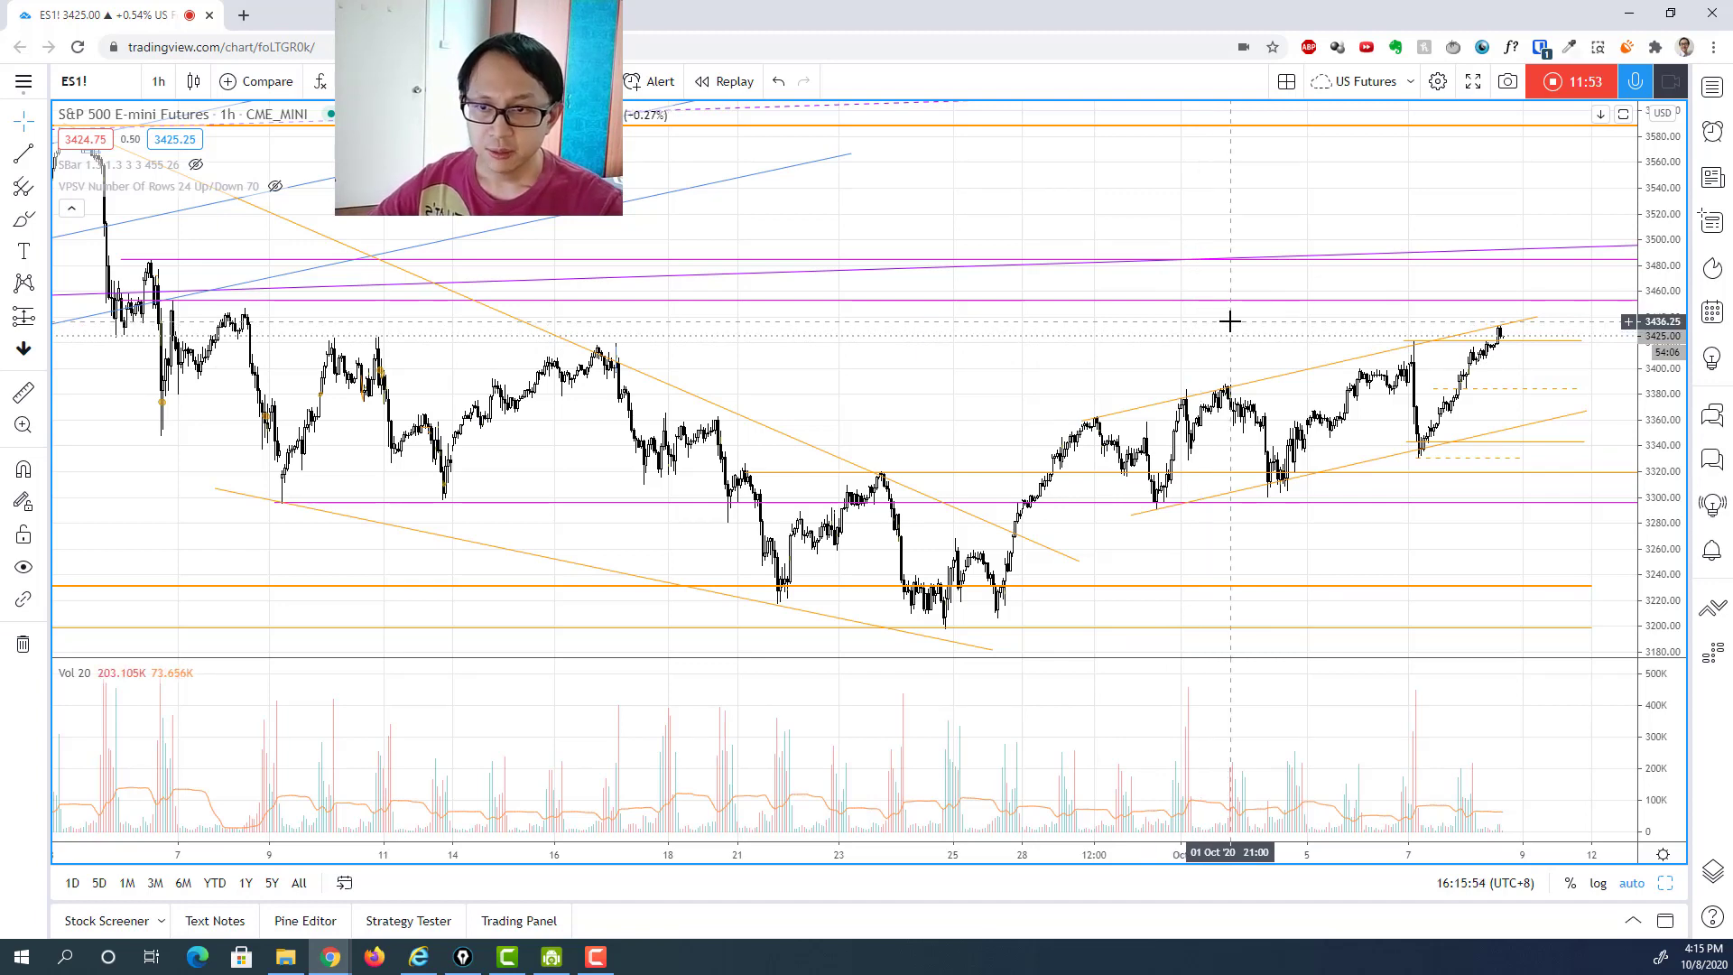
scroll(1114, 325, "down", 3)
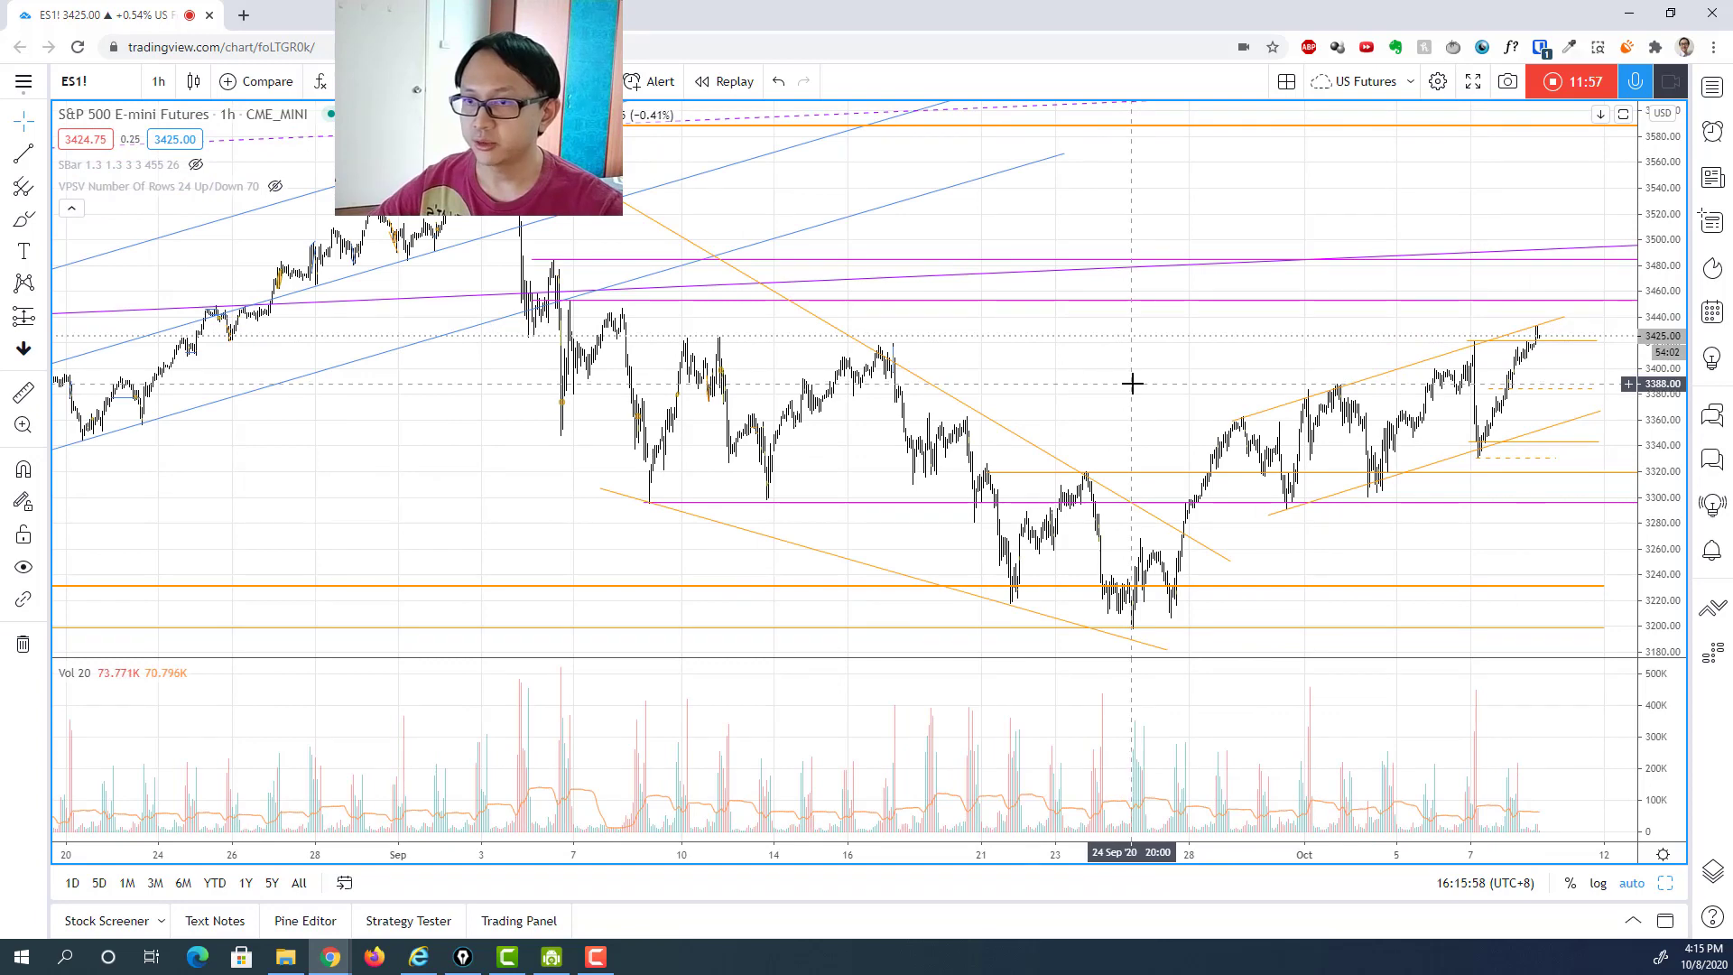
scroll(1191, 408, "up", 3)
scroll(1192, 408, "up", 3)
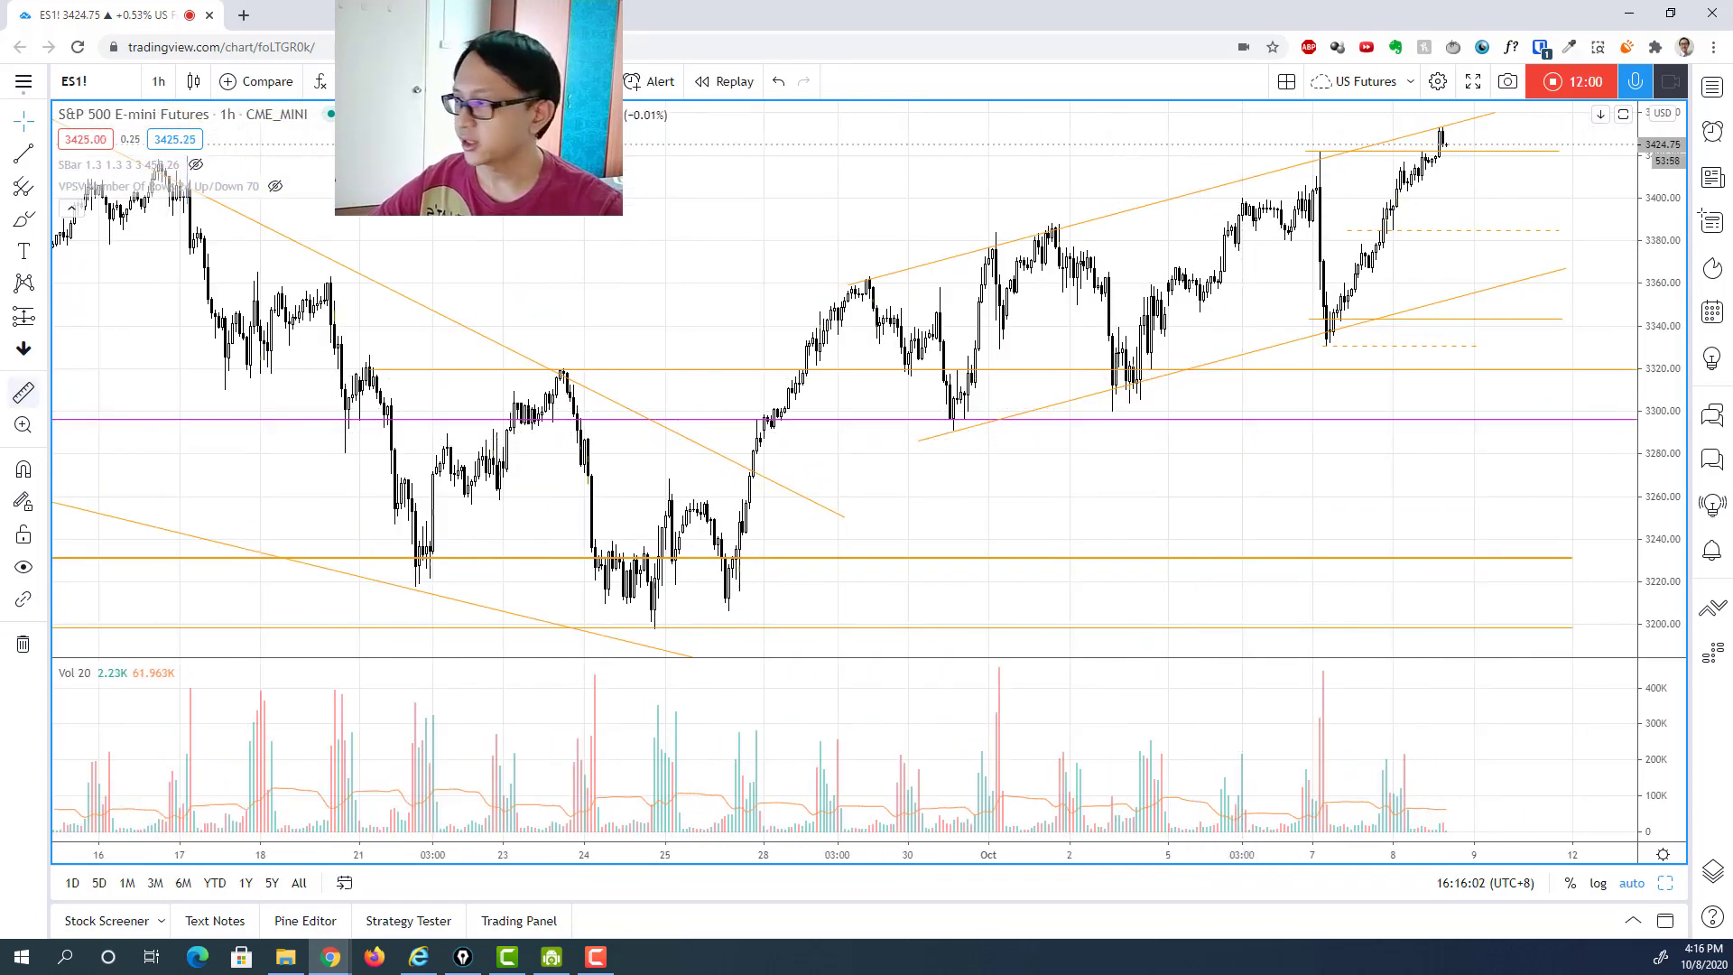
Trace both boundaries of the rising channel from 29 September to 8 October and point an upward arrow at its lower line.
key("ctrl+shift+1")
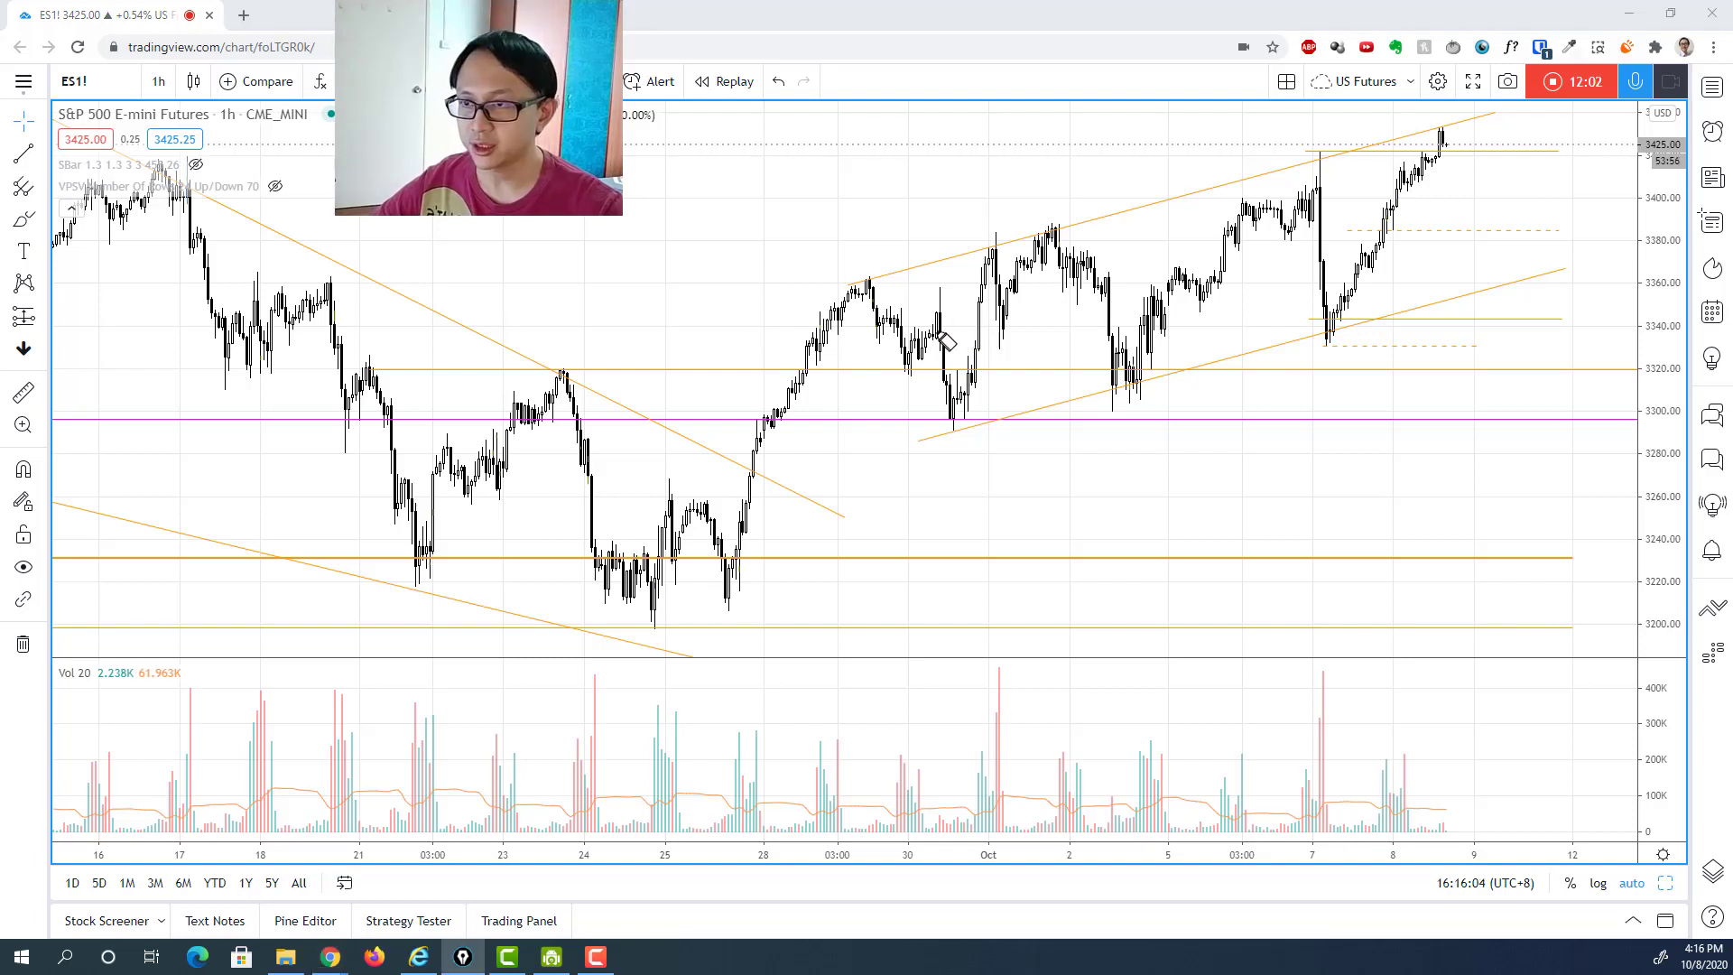
left_click_drag(837, 287, 1443, 142)
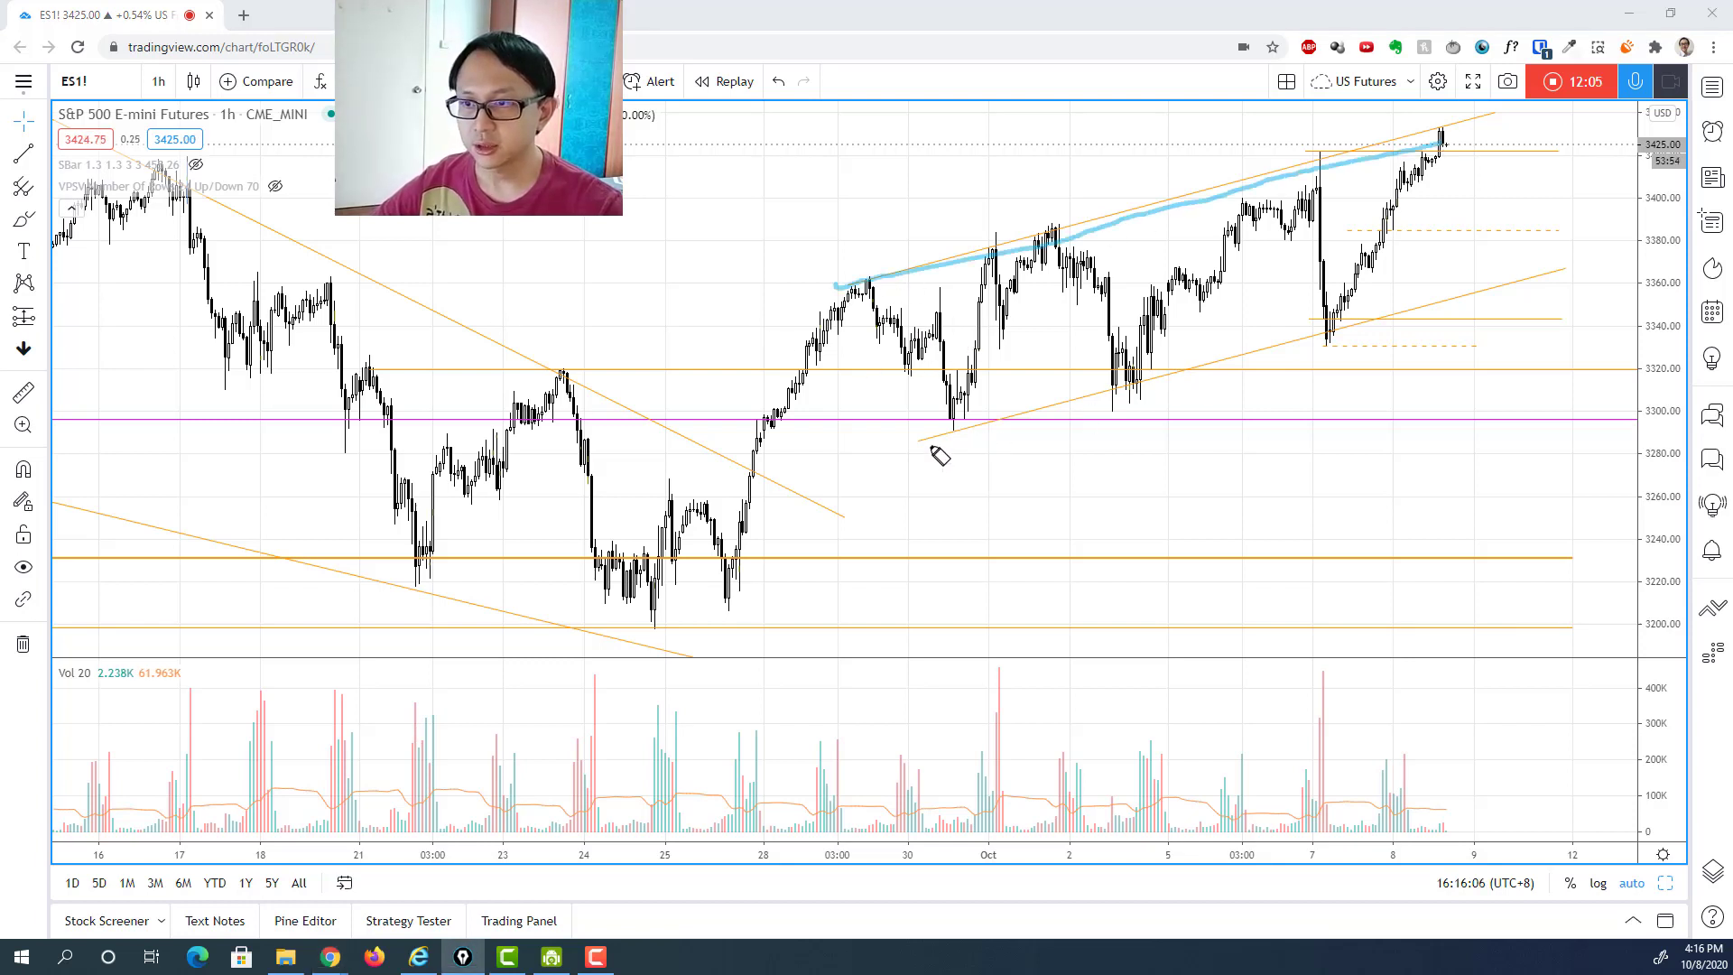
left_click_drag(931, 443, 1564, 276)
mouse_move(1264, 370)
left_mouse_down()
mouse_move(1286, 528)
mouse_move(1241, 399)
mouse_move(1286, 383)
left_mouse_up()
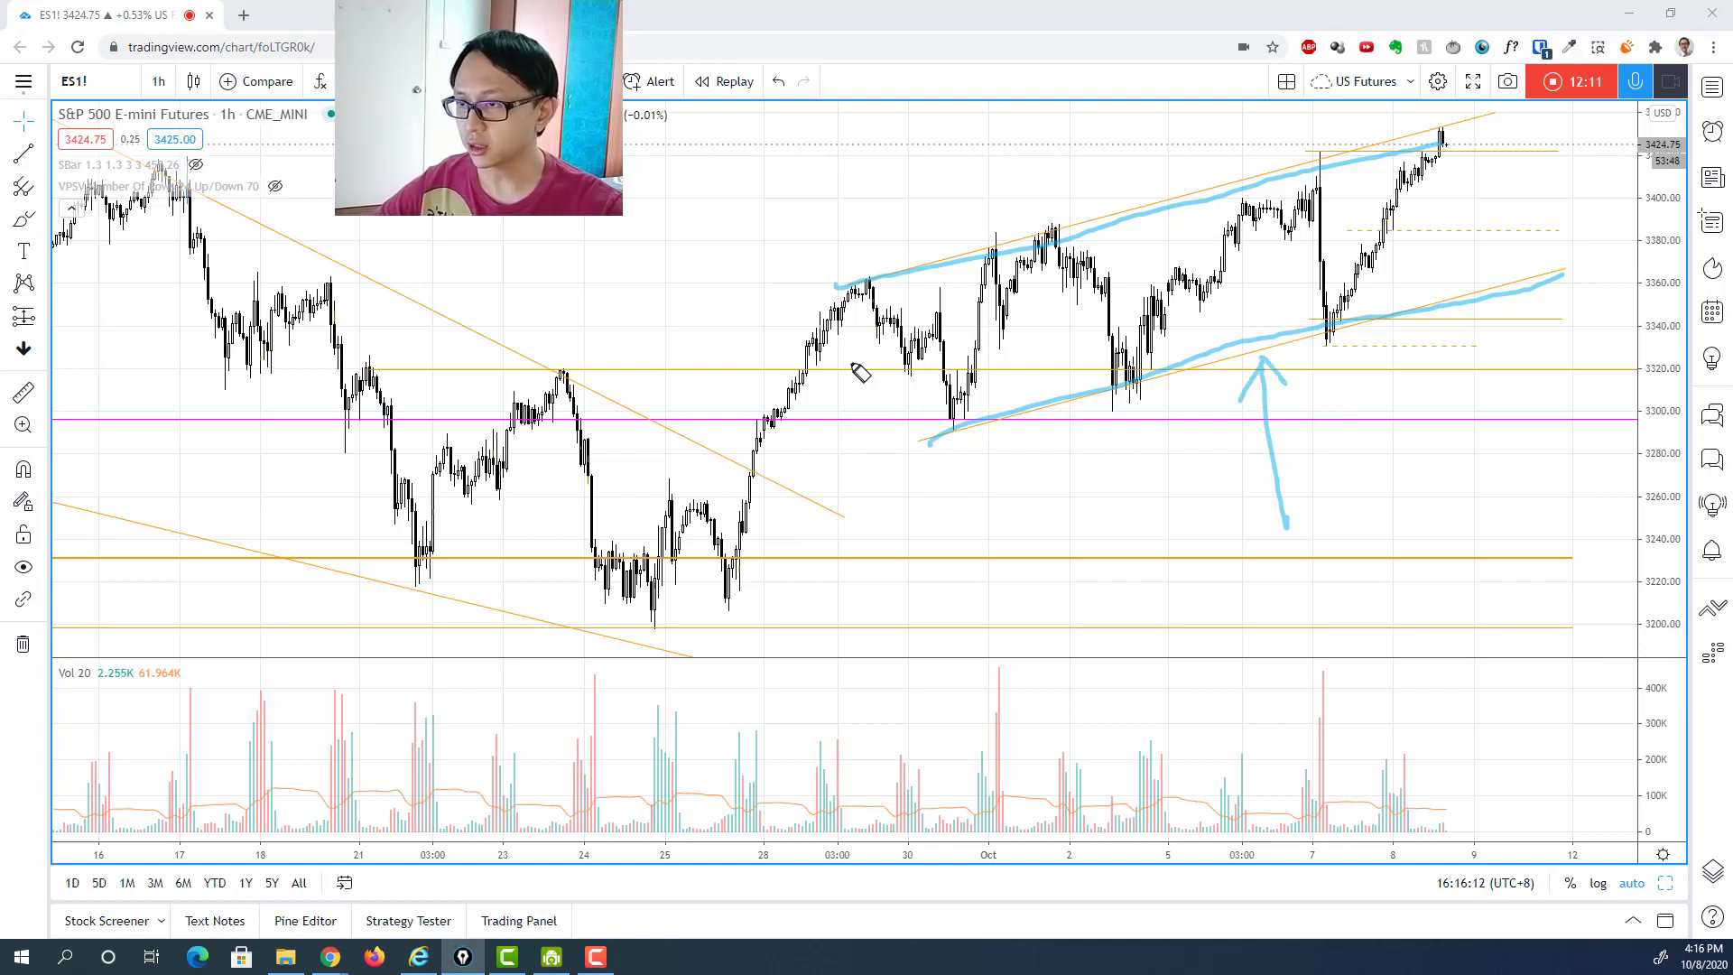
Trace both boundaries of the September falling channel, and circle the rally from about 3210 to 3360 with the handwritten label "SOS".
left_click_drag(180, 176, 725, 452)
left_click_drag(57, 514, 271, 585)
mouse_move(380, 614)
left_mouse_down()
mouse_move(686, 656)
mouse_move(897, 398)
mouse_move(829, 272)
mouse_move(722, 542)
mouse_move(723, 600)
left_mouse_up()
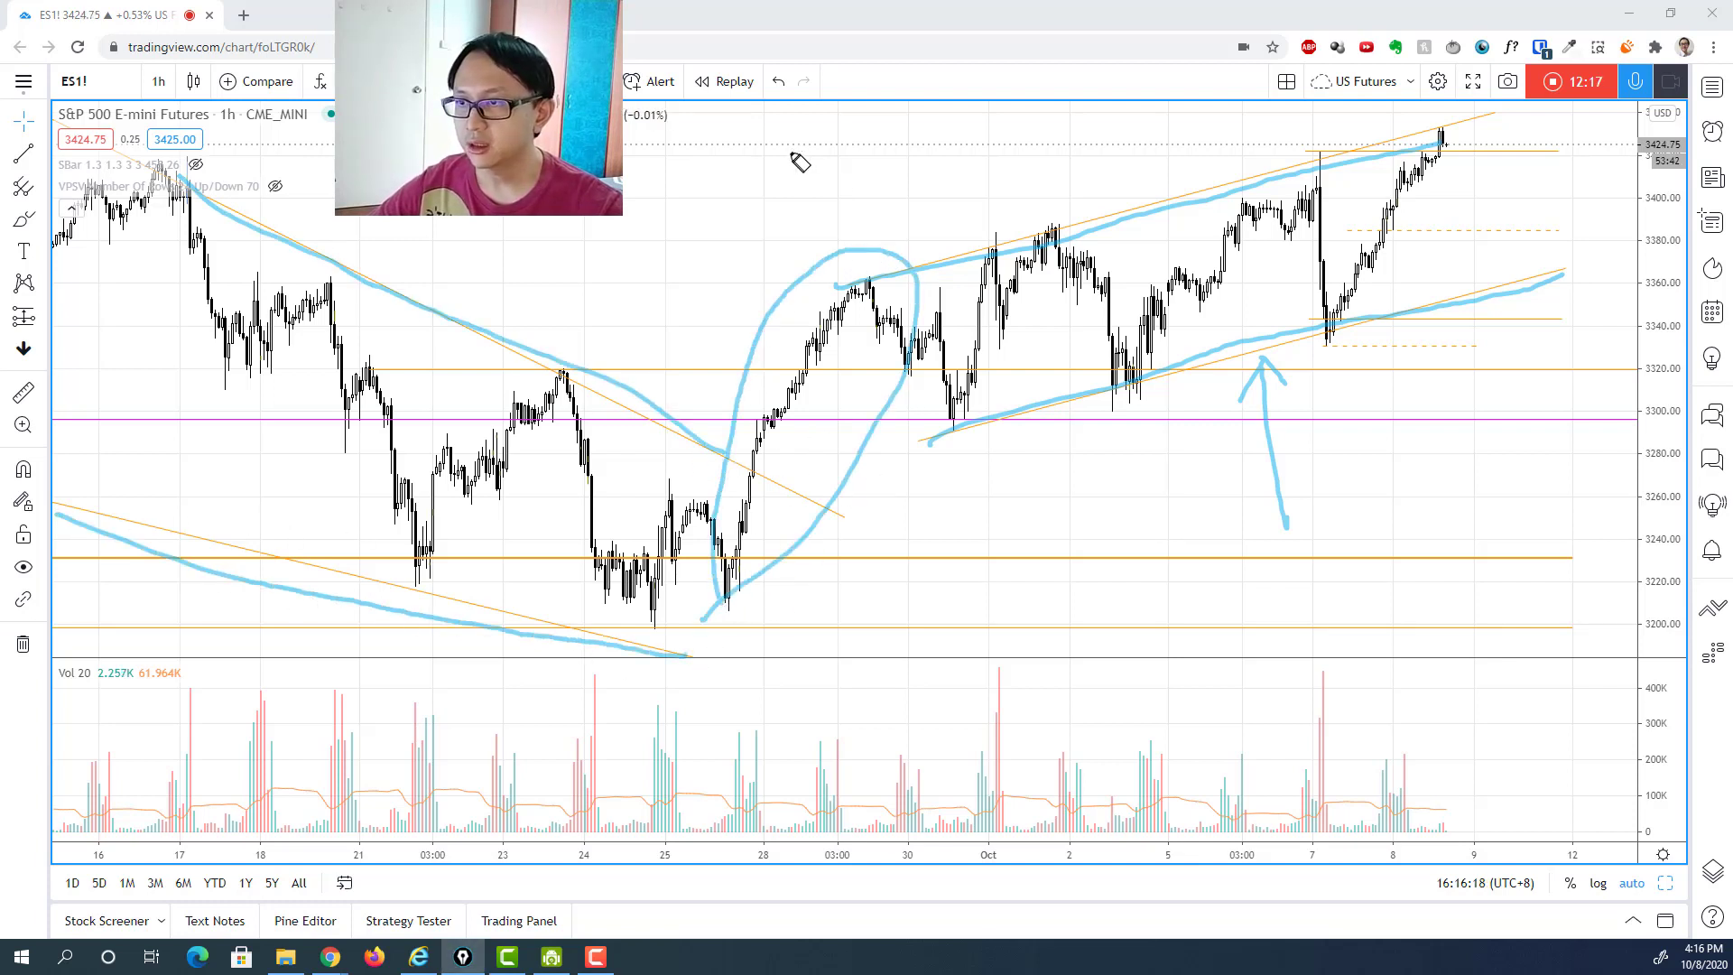
mouse_move(744, 228)
left_mouse_down()
mouse_move(772, 191)
mouse_move(839, 224)
left_mouse_up()
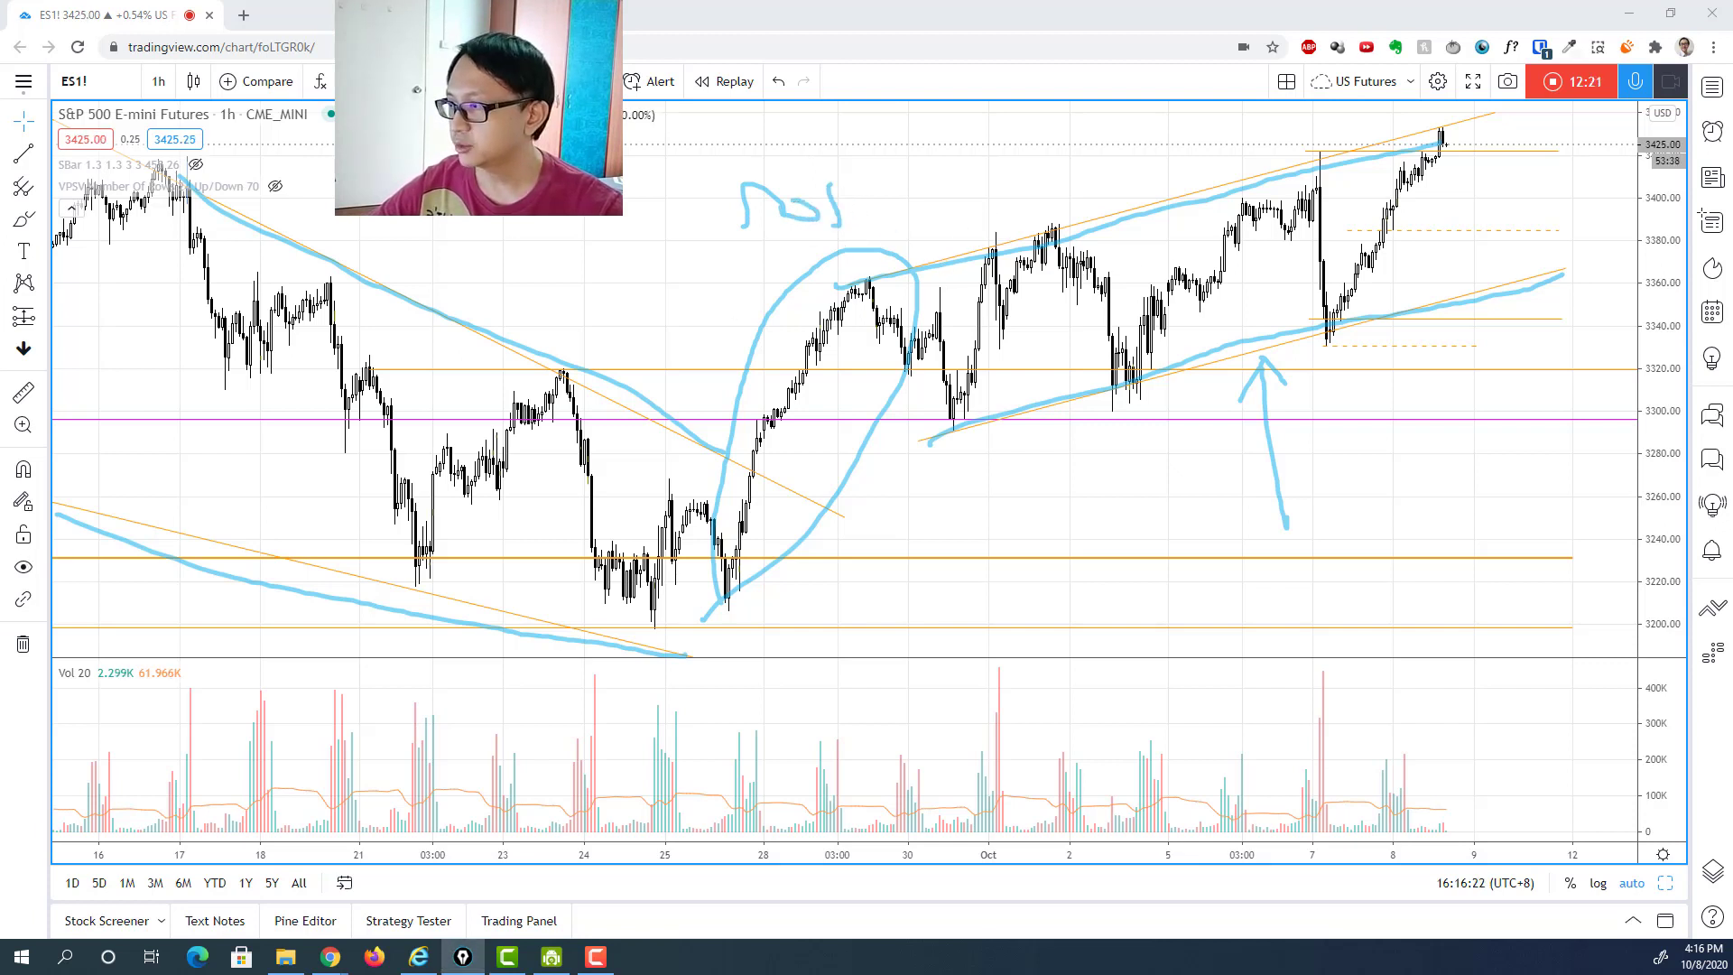
Erase all pen marks, then retrace the rising channel's two boundaries and point a long upward arrow at its lower line near 5 October.
key("e")
left_click_drag(868, 275, 1391, 137)
left_click_drag(941, 440, 1440, 301)
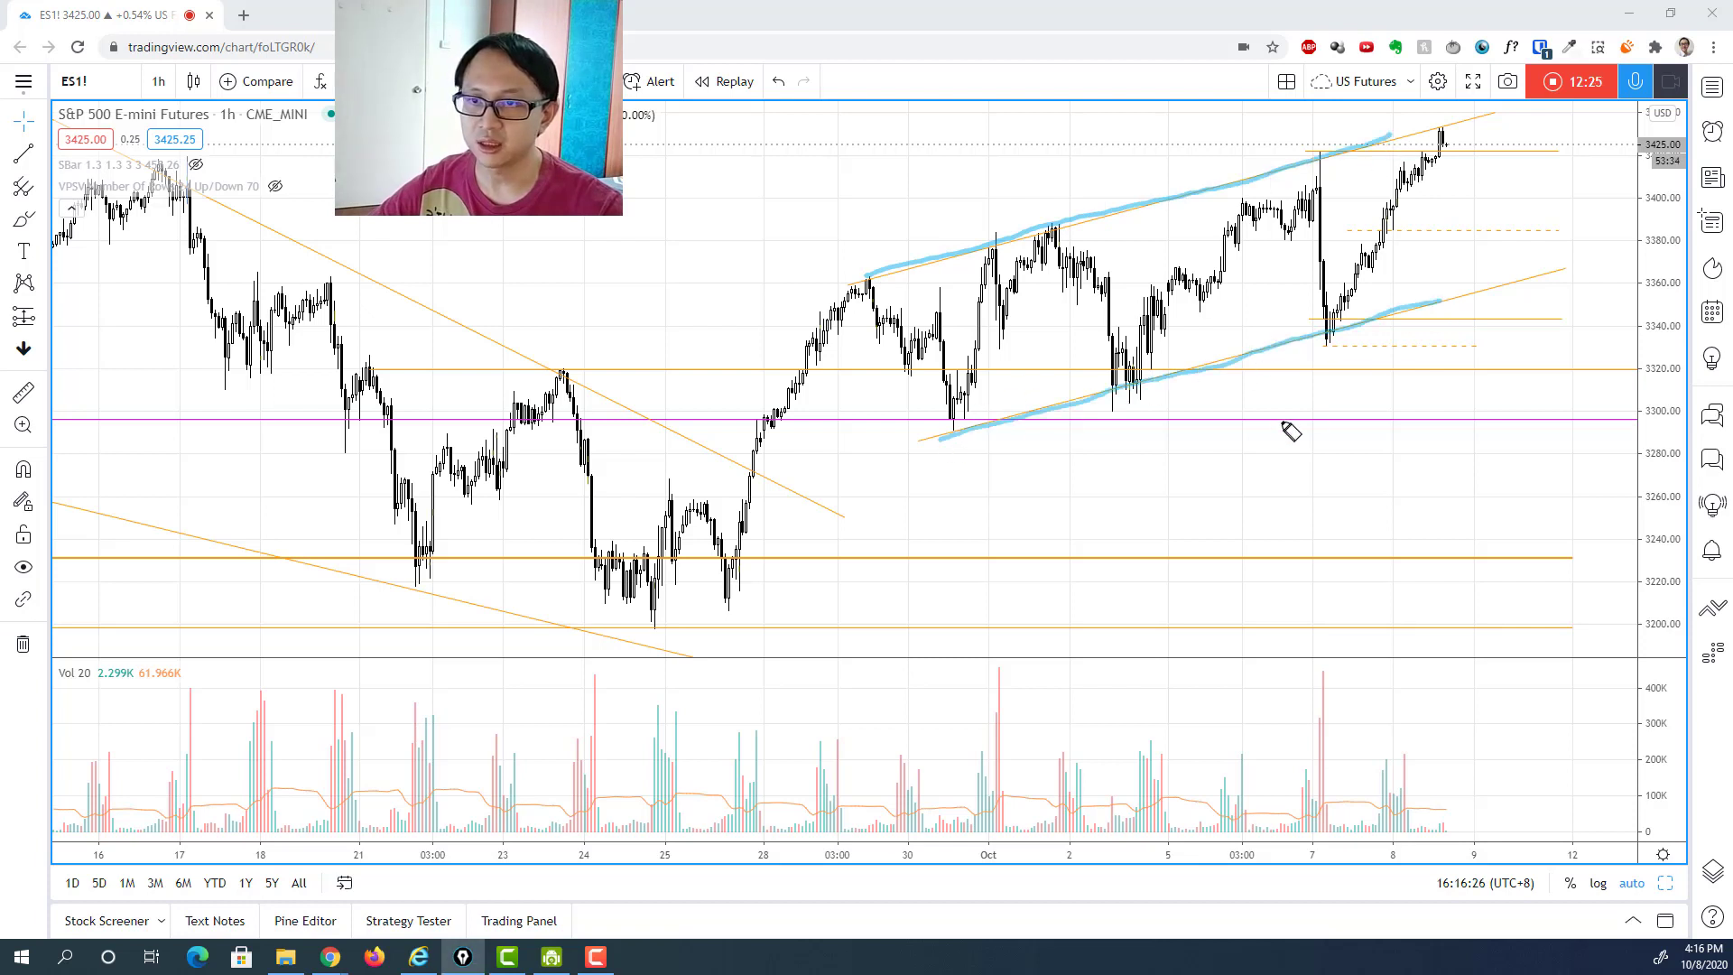
left_click_drag(1206, 622, 1210, 398)
left_click_drag(1186, 456, 1232, 437)
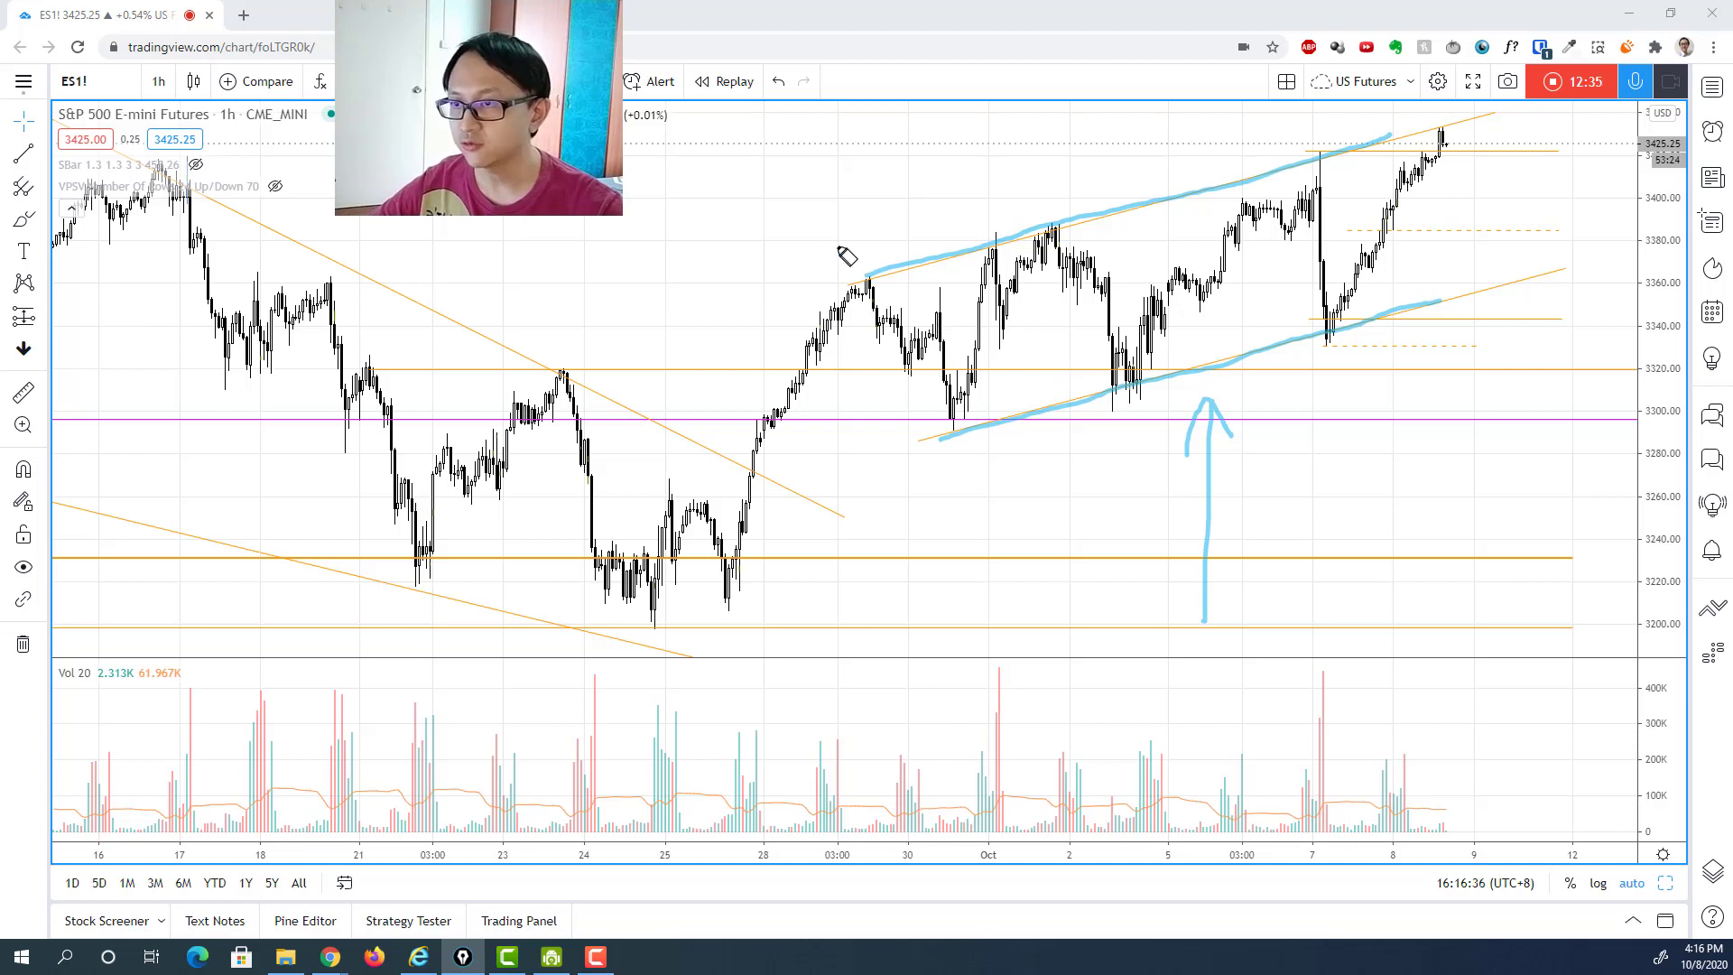
Label the 29 September high "BC" with a down arrow, trace the rally leading into it, and label the 30 September low "AR".
mouse_move(809, 226)
left_mouse_down()
mouse_move(807, 269)
mouse_move(821, 237)
mouse_move(815, 264)
mouse_move(838, 257)
left_mouse_up()
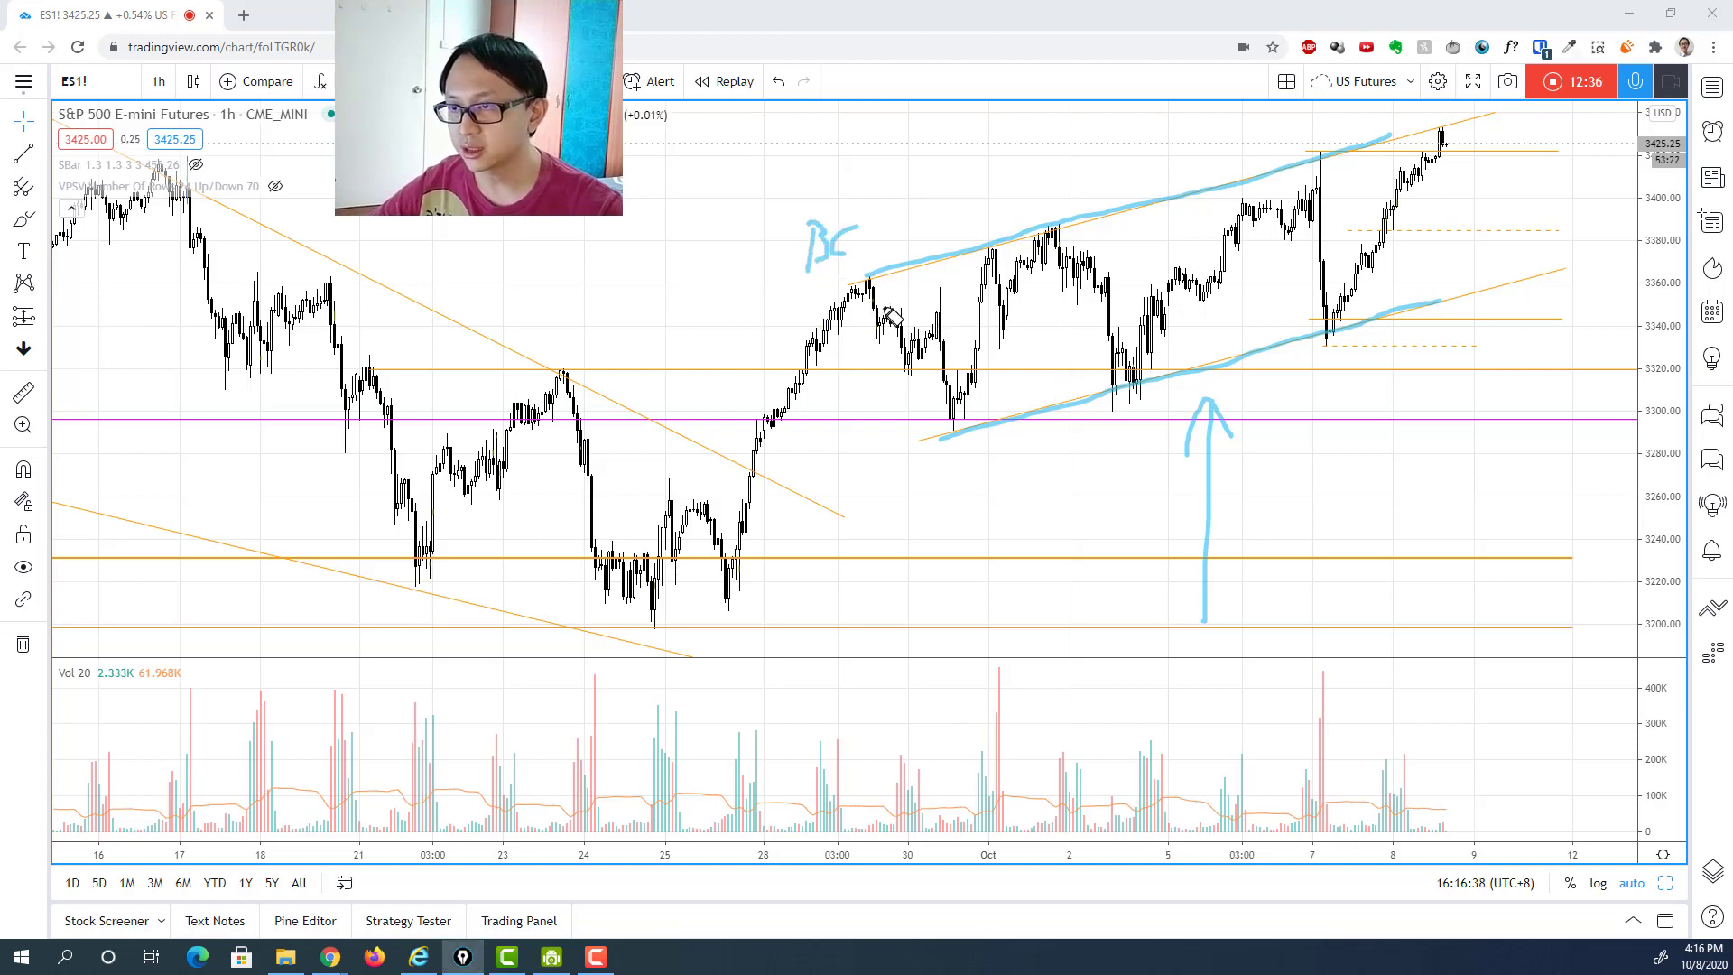
left_click_drag(701, 585, 857, 269)
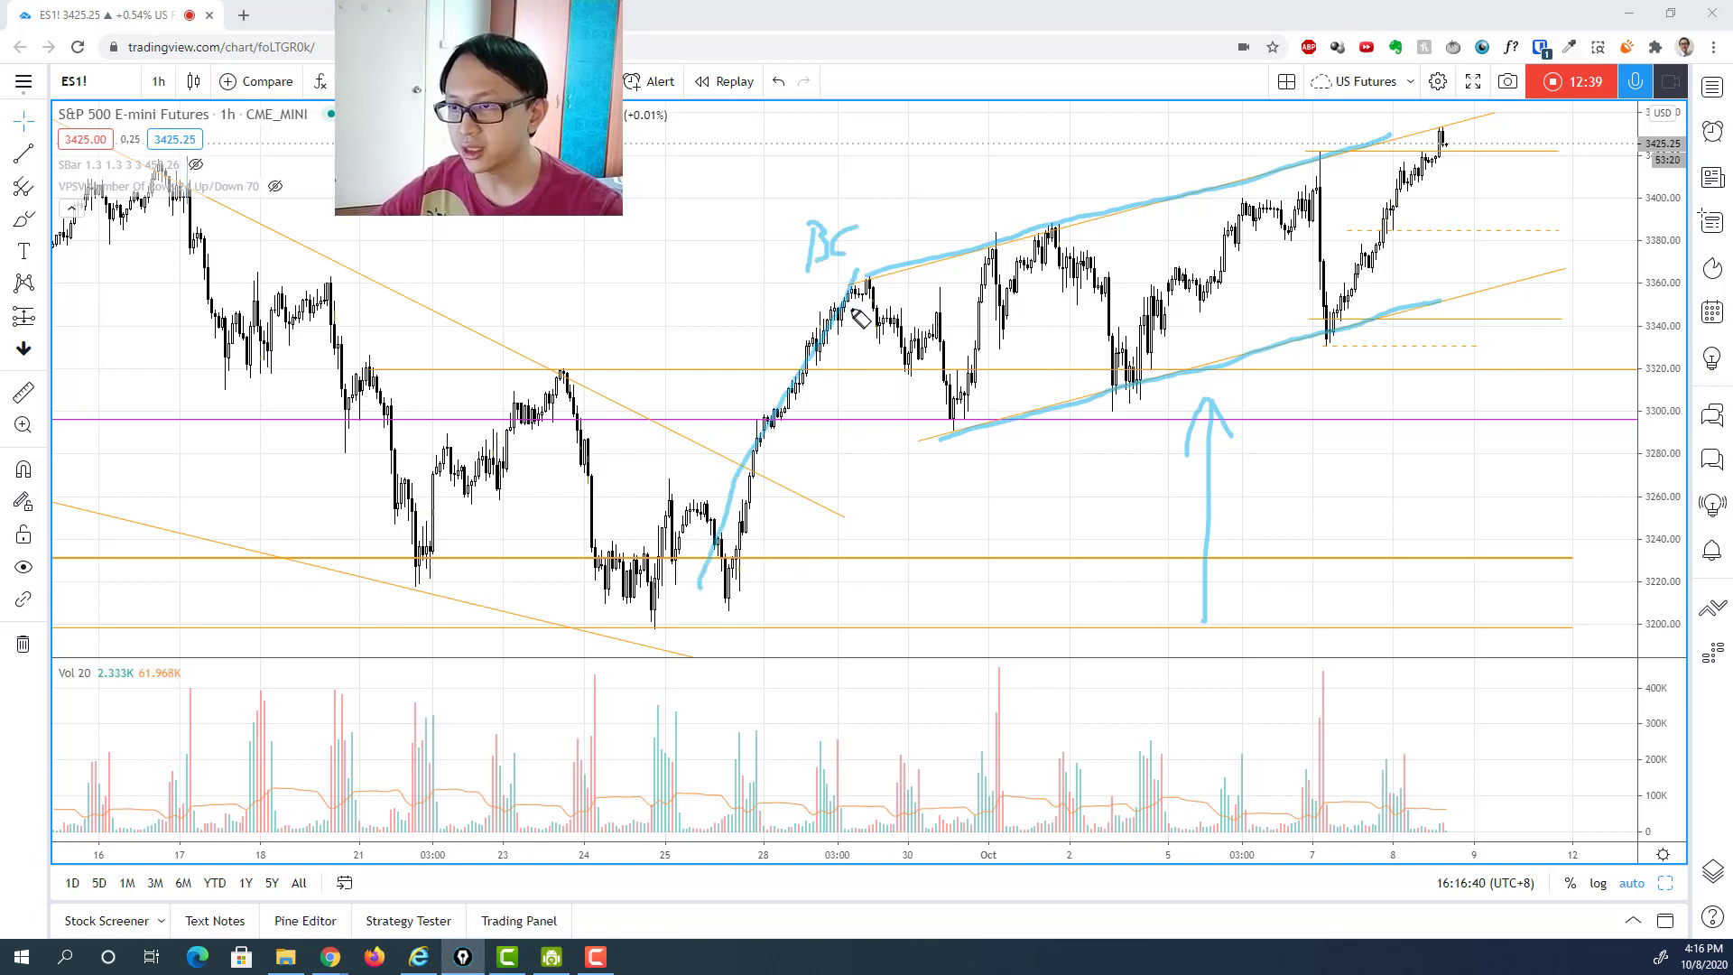
mouse_move(873, 167)
left_mouse_down()
mouse_move(862, 210)
mouse_move(894, 194)
left_mouse_up()
mouse_move(949, 478)
left_mouse_down()
mouse_move(955, 437)
mouse_move(973, 476)
left_mouse_up()
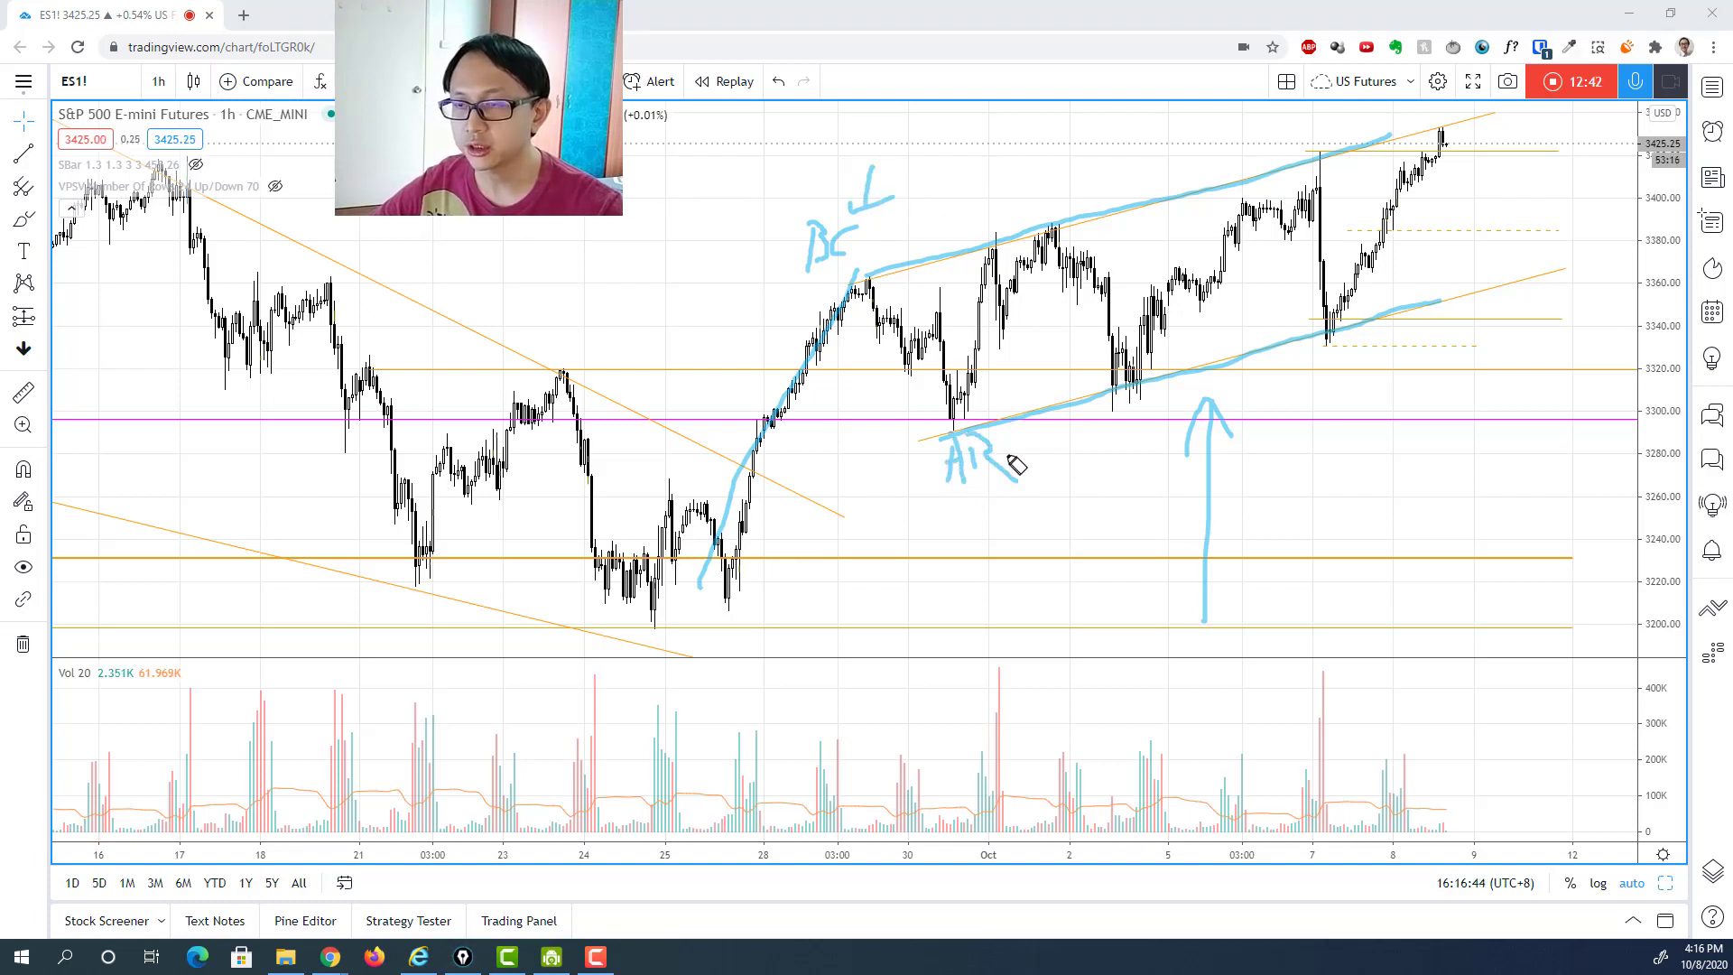
Bracket the highs of 1–2 October and circle the low near 3300 after them and the 7 October high at the channel's upper line.
mouse_move(964, 232)
left_mouse_down()
mouse_move(984, 191)
mouse_move(1025, 192)
mouse_move(1027, 230)
left_mouse_up()
mouse_move(1120, 343)
left_mouse_down()
mouse_move(1102, 432)
mouse_move(1137, 347)
left_mouse_up()
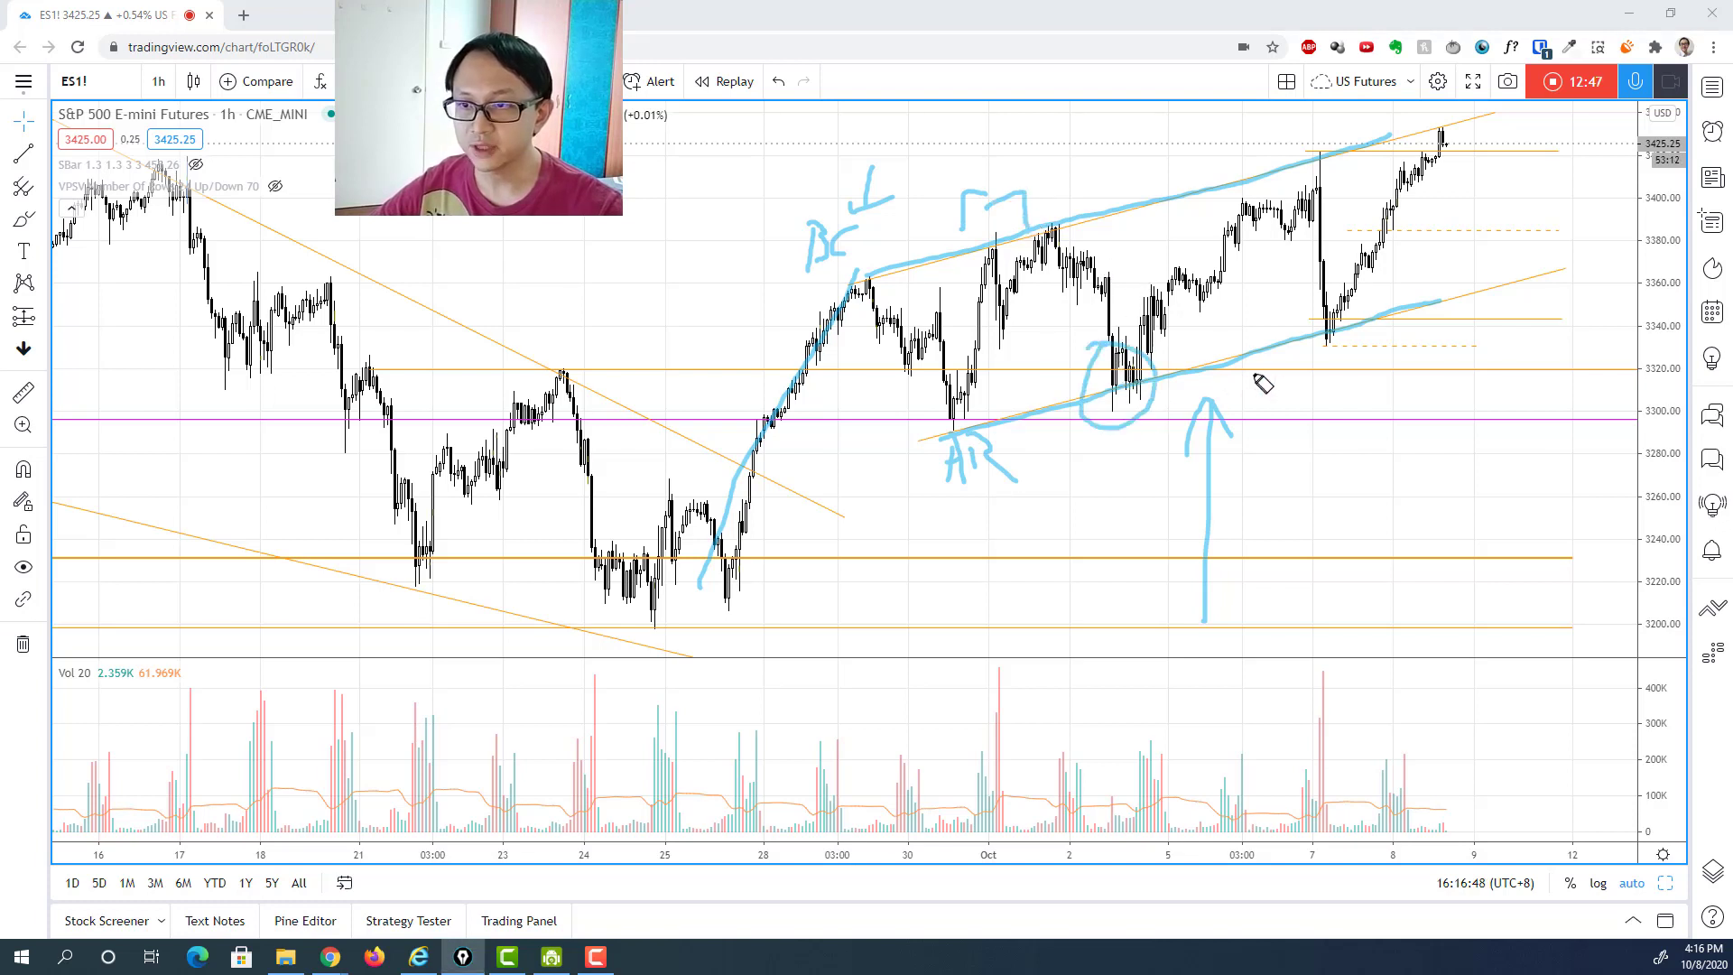
mouse_move(1315, 145)
left_mouse_down()
mouse_move(1269, 204)
mouse_move(1347, 181)
left_mouse_up()
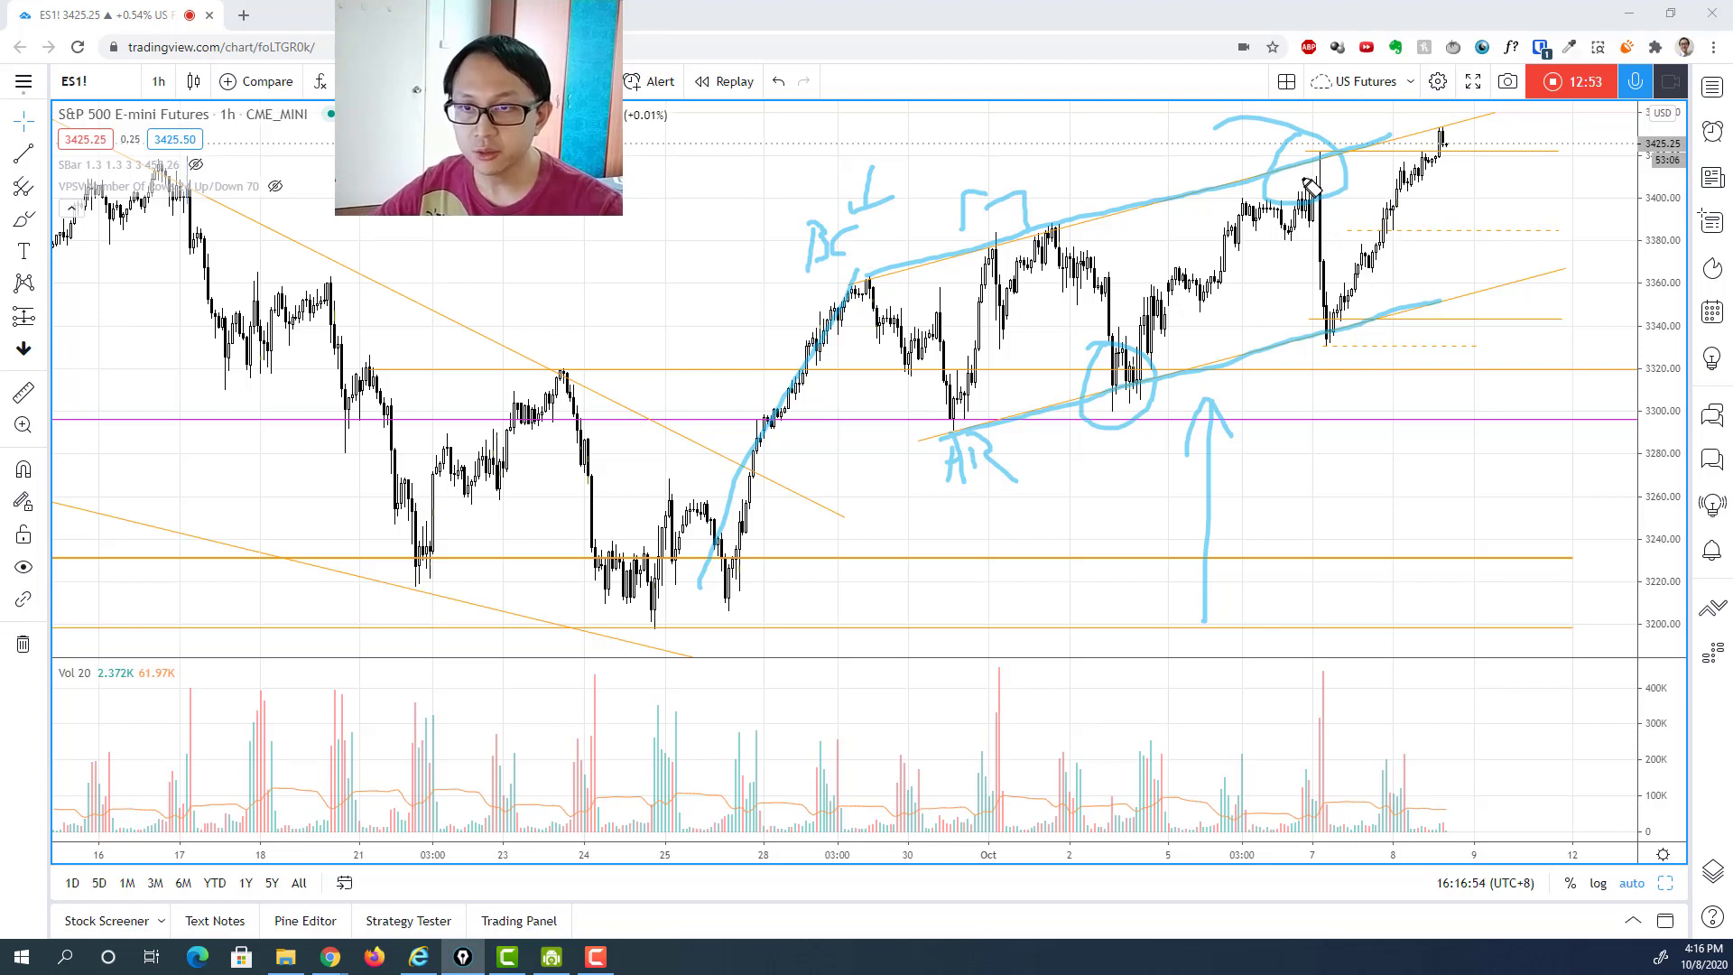
Flank the sharp 7 October drop with two vertical strokes and point an upward arrow at its low.
left_click_drag(1300, 177, 1296, 302)
left_click_drag(1356, 213, 1354, 343)
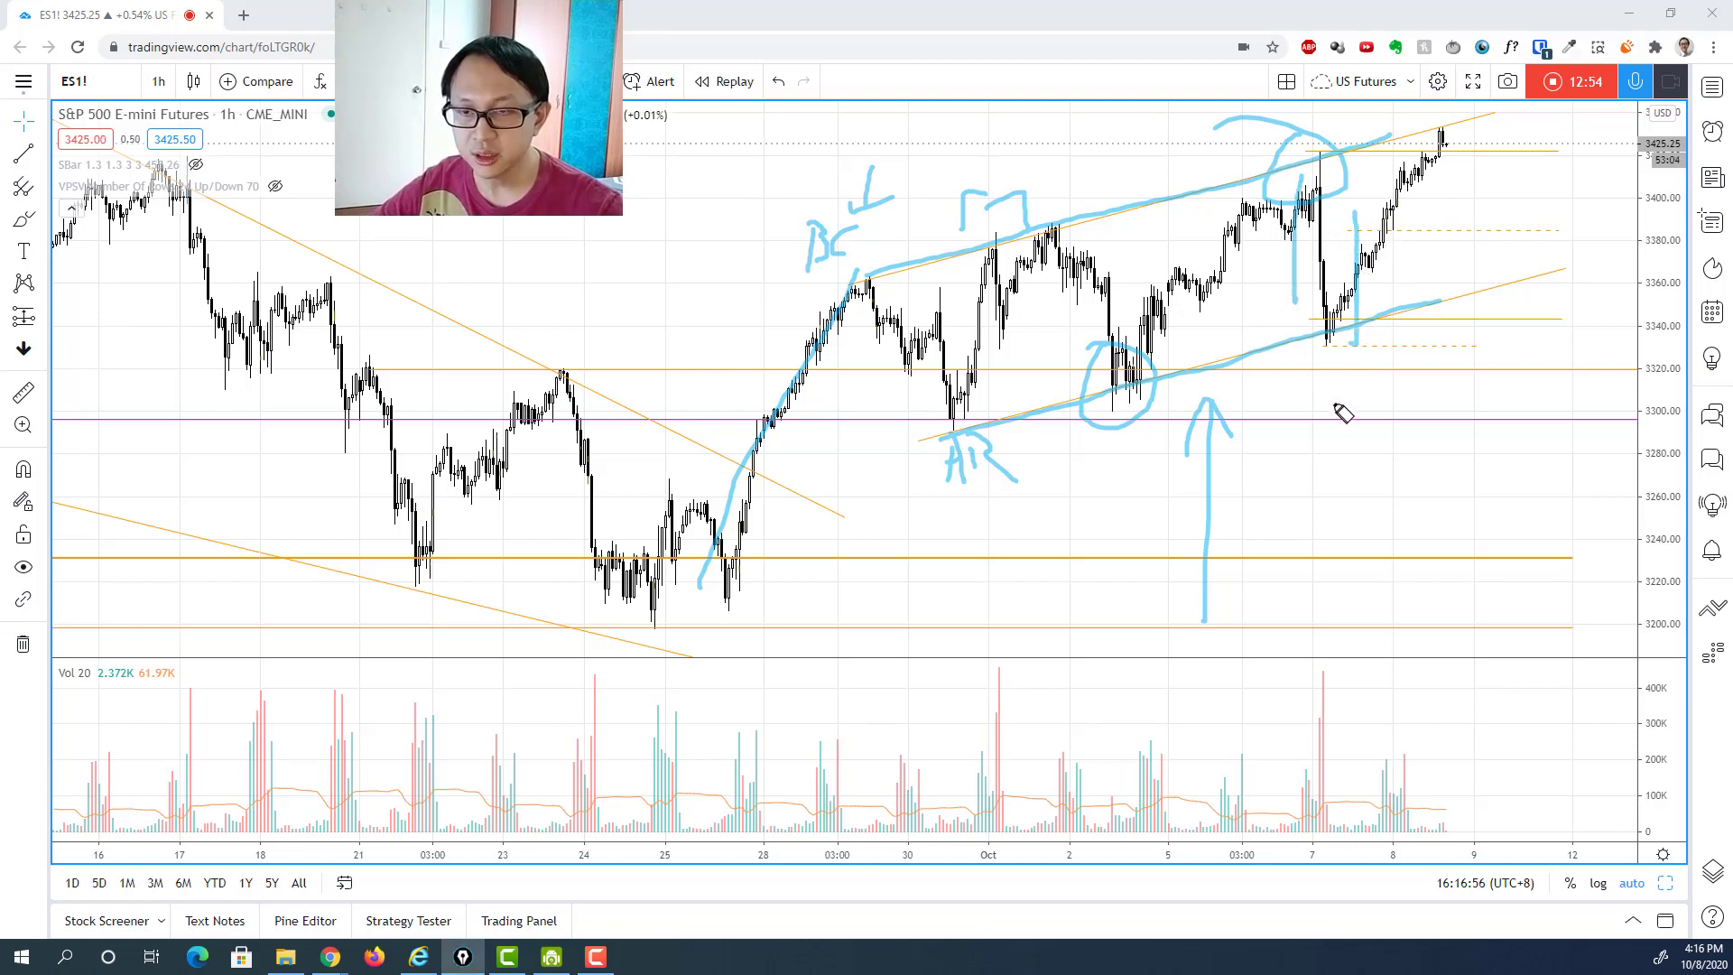
mouse_move(1339, 474)
left_mouse_down()
mouse_move(1332, 361)
mouse_move(1354, 397)
left_mouse_up()
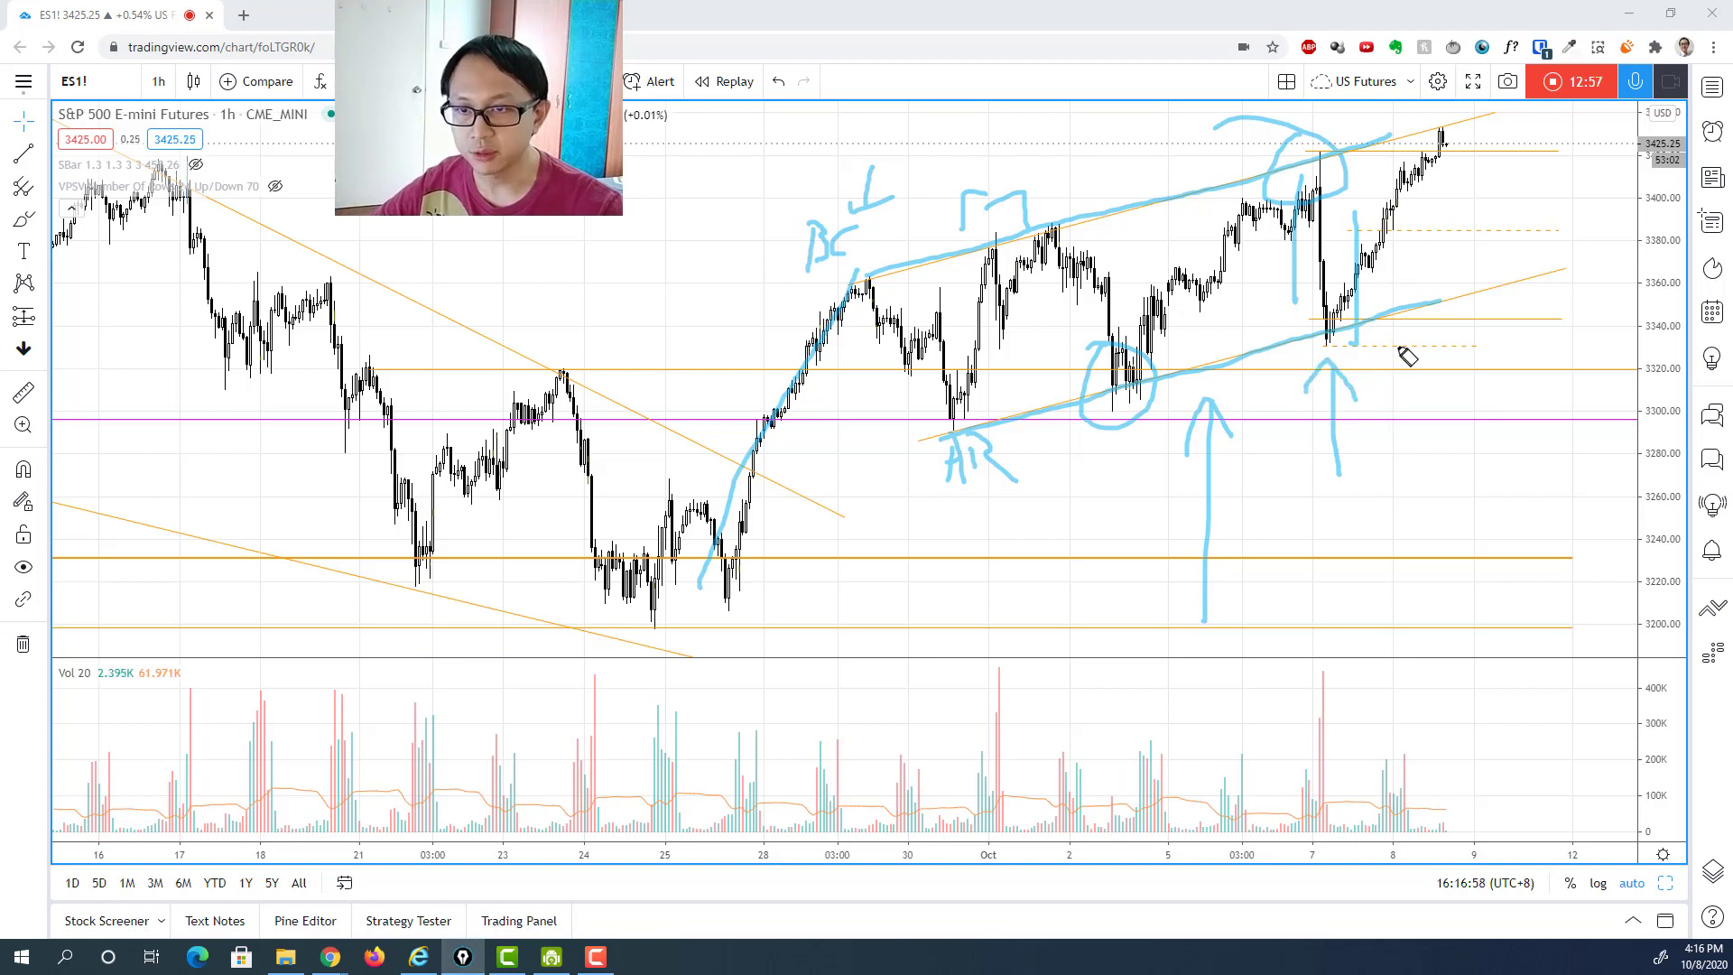
Write "C" followed by a question mark beside the 7 October low.
left_click_drag(1402, 341, 1402, 386)
left_click_drag(1455, 327, 1481, 361)
left_click(1476, 390)
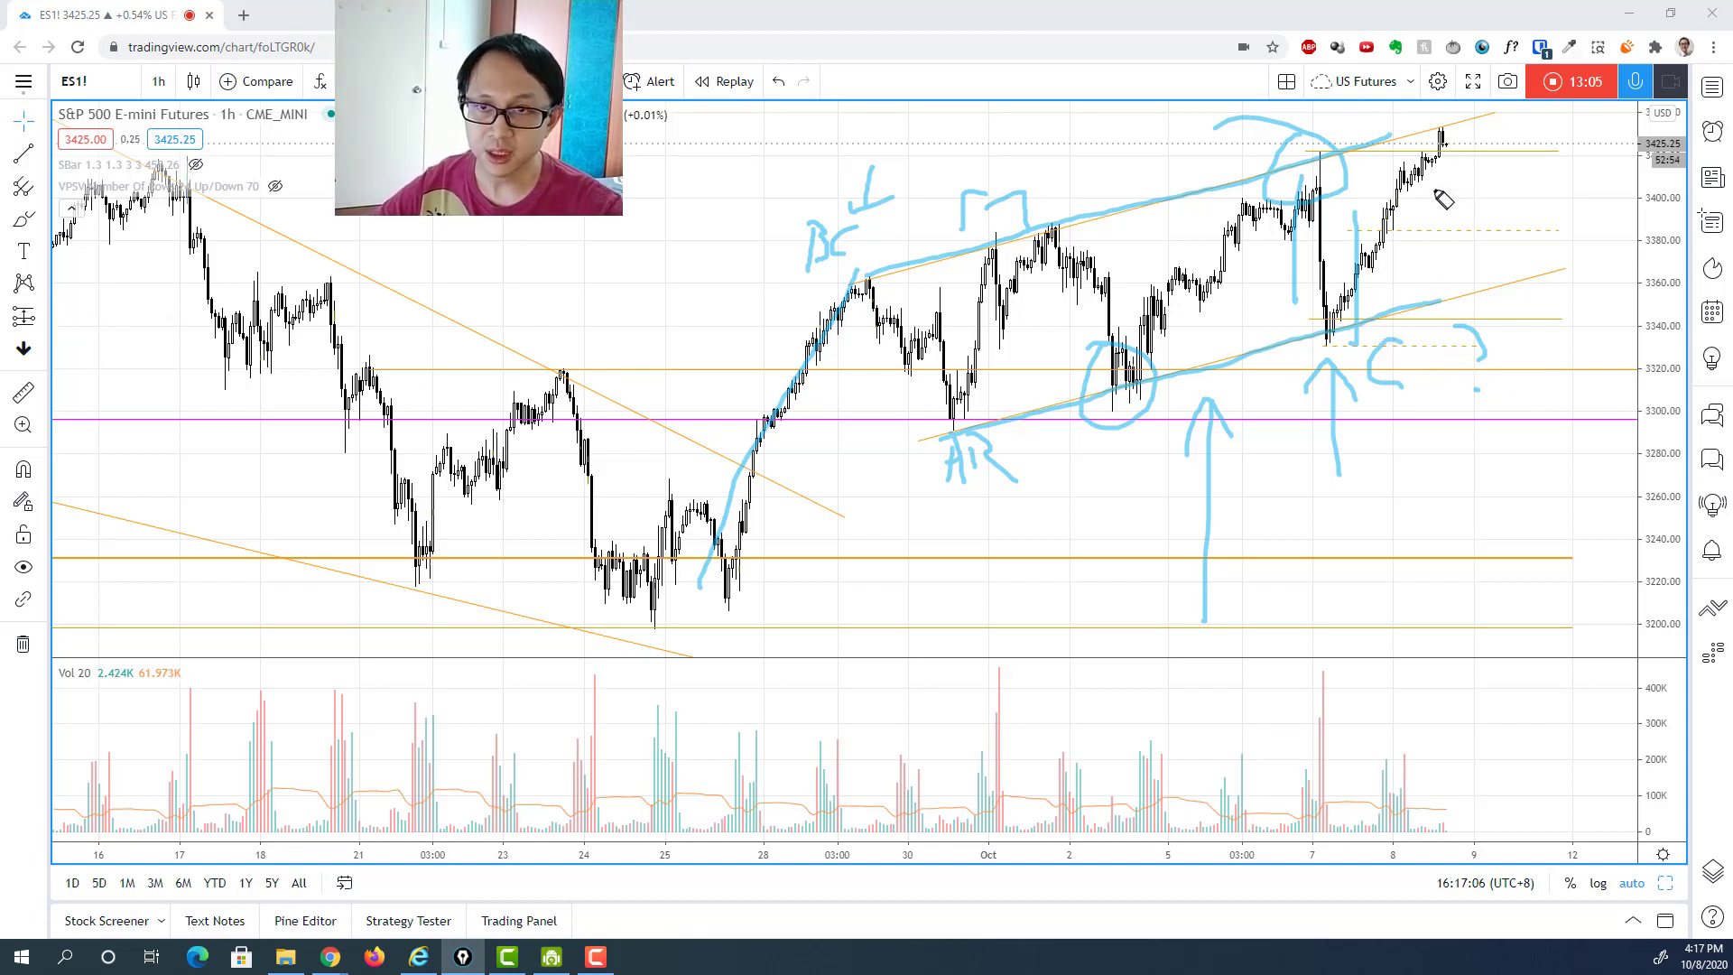
Point a long arrow at the rally following the 7 October low and handwrite "SOS" beside it.
mouse_move(1532, 423)
left_mouse_down()
mouse_move(1416, 271)
mouse_move(1467, 289)
left_mouse_up()
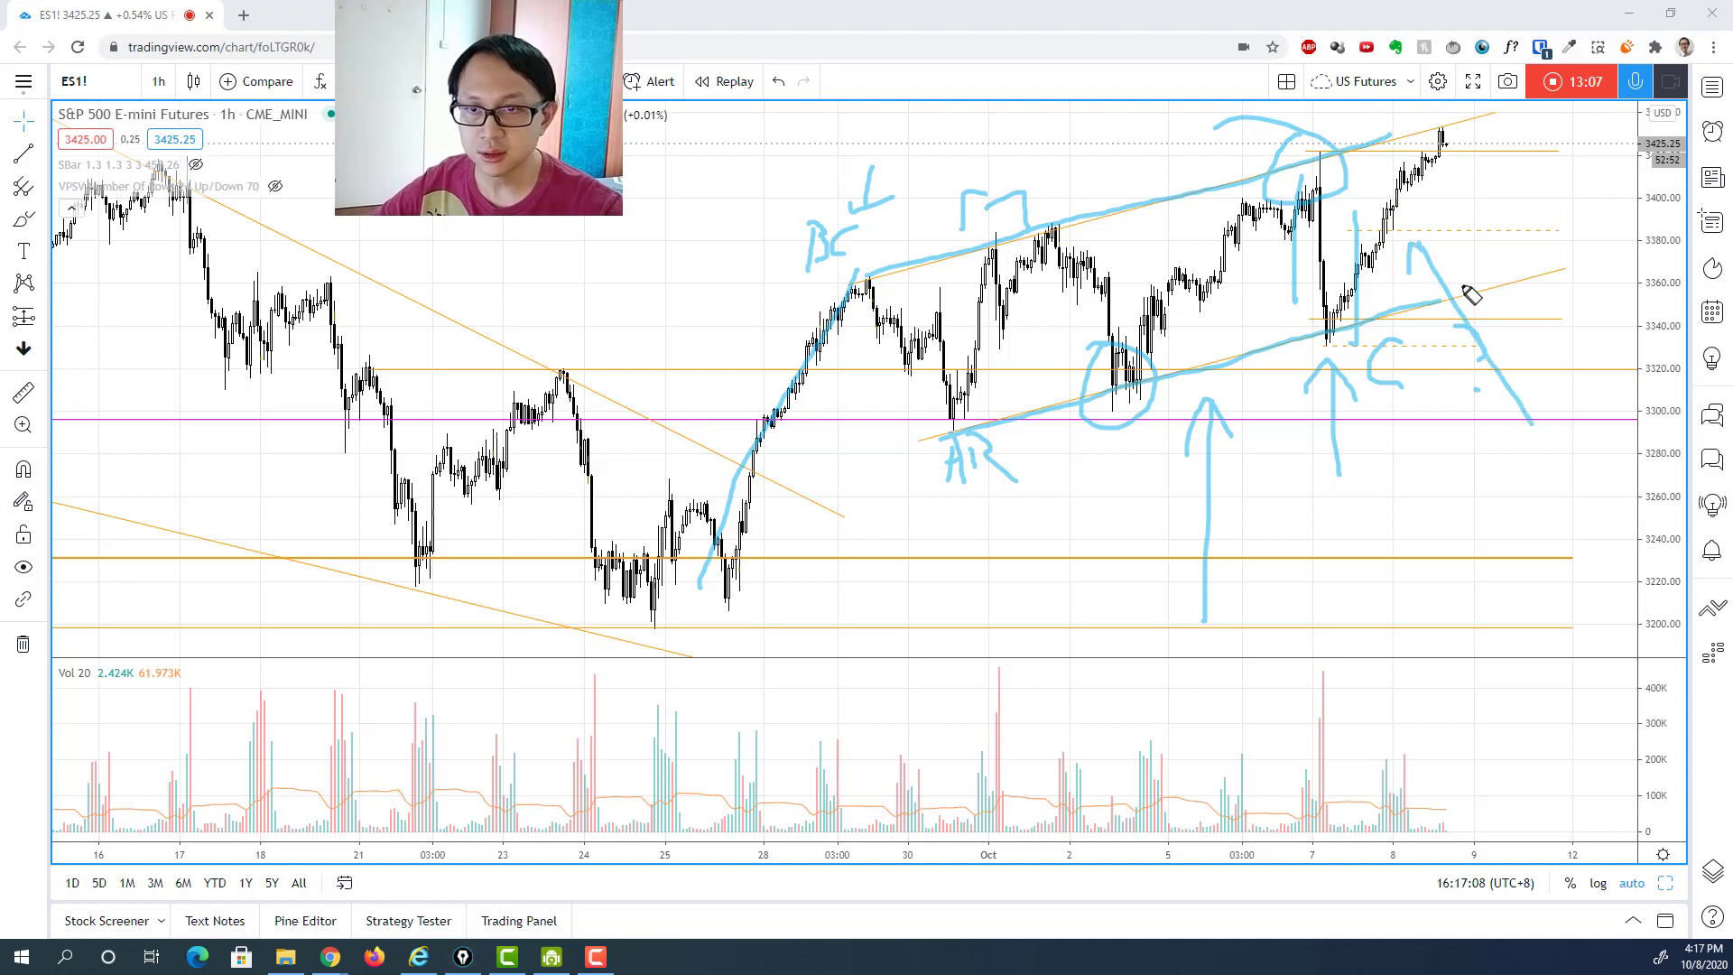
mouse_move(1473, 168)
left_mouse_down()
mouse_move(1472, 217)
mouse_move(1530, 226)
left_mouse_up()
left_click(1495, 204)
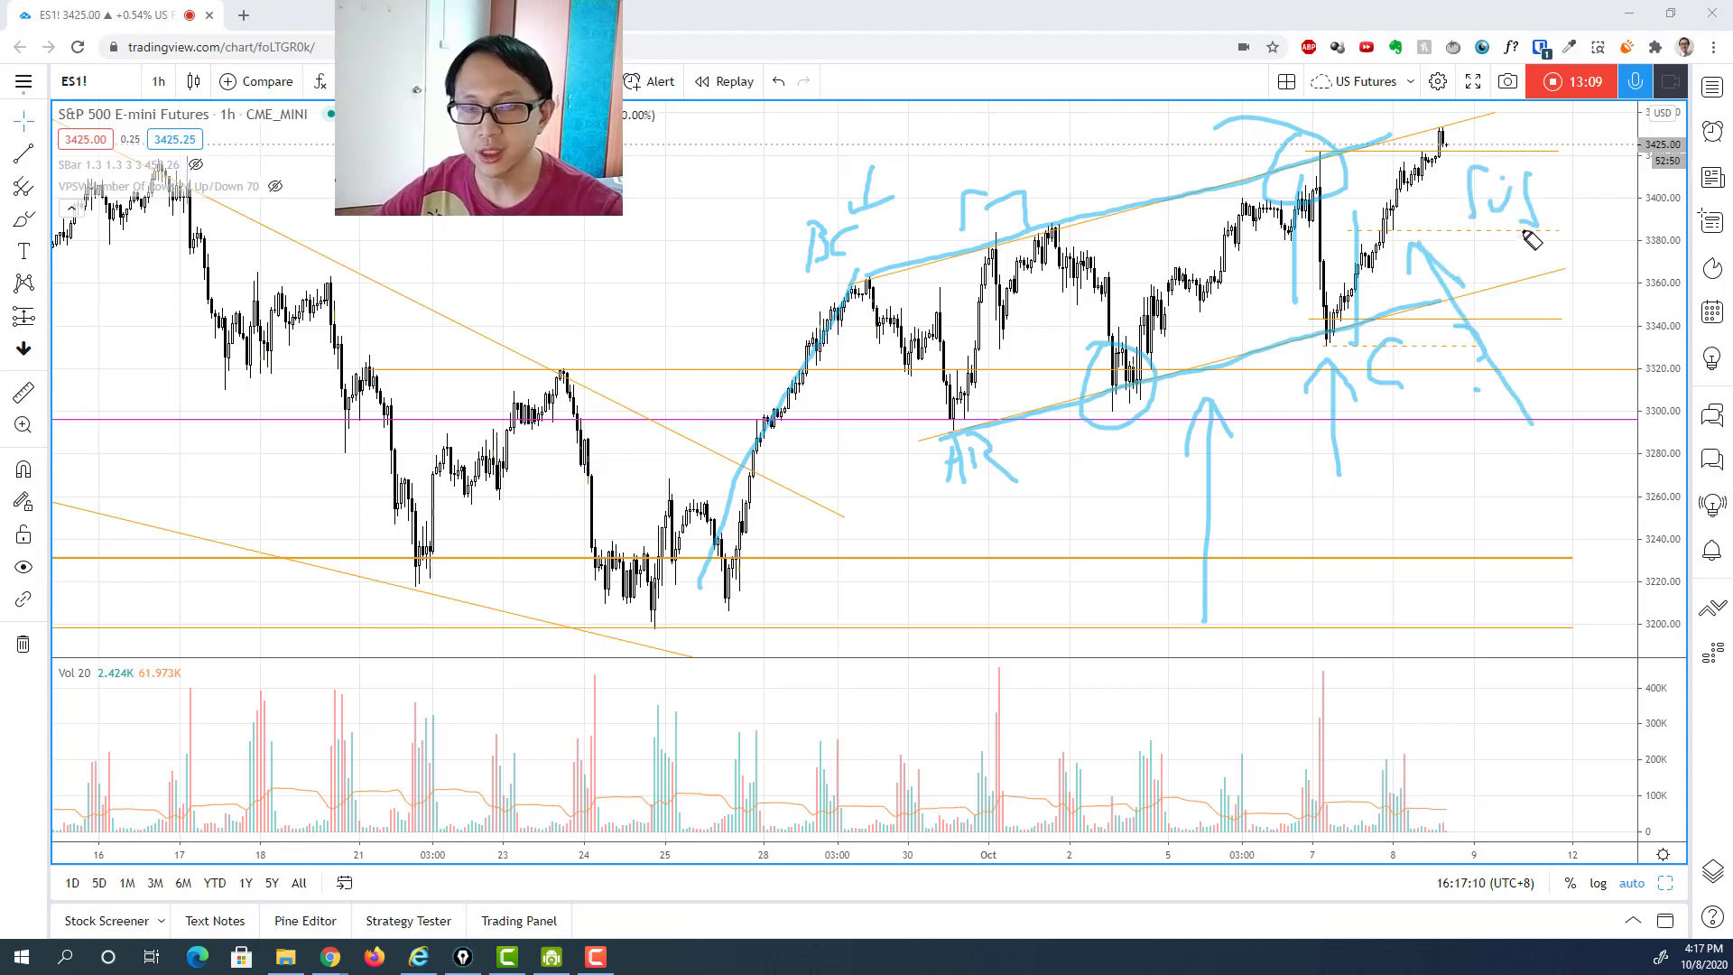
left_click(1545, 235)
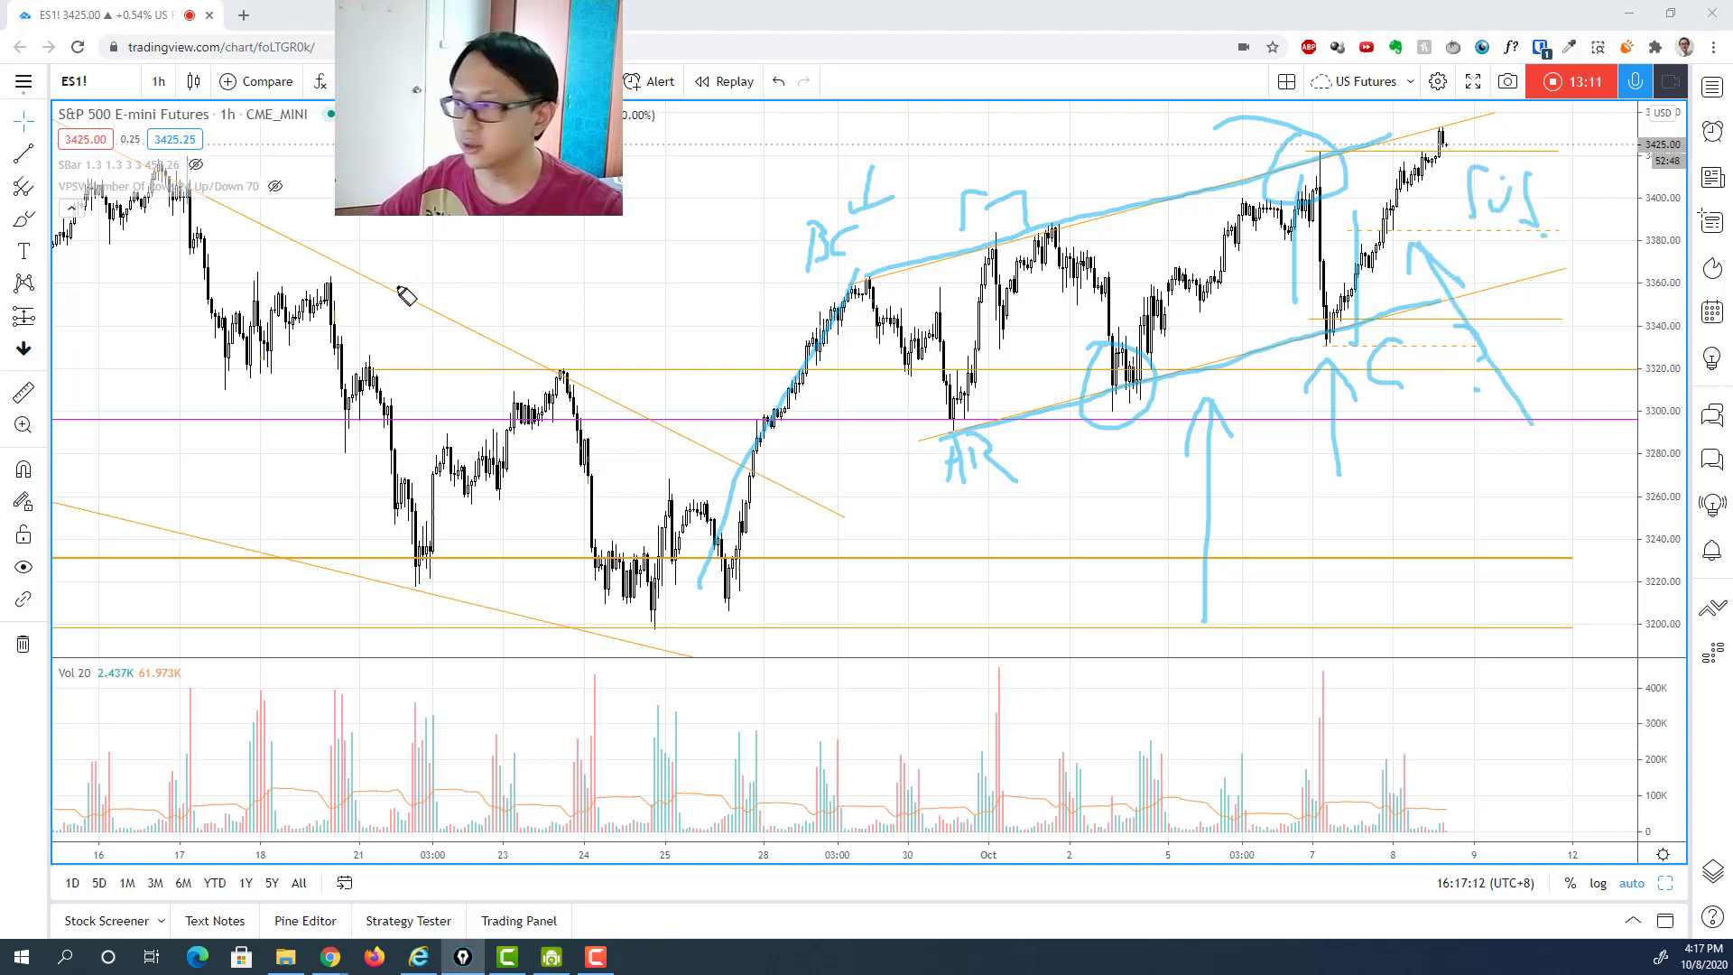
Erase all pen marks, box the 21–28 September trading range, and trace the rally out of it with the handwritten label "SOS".
key("e")
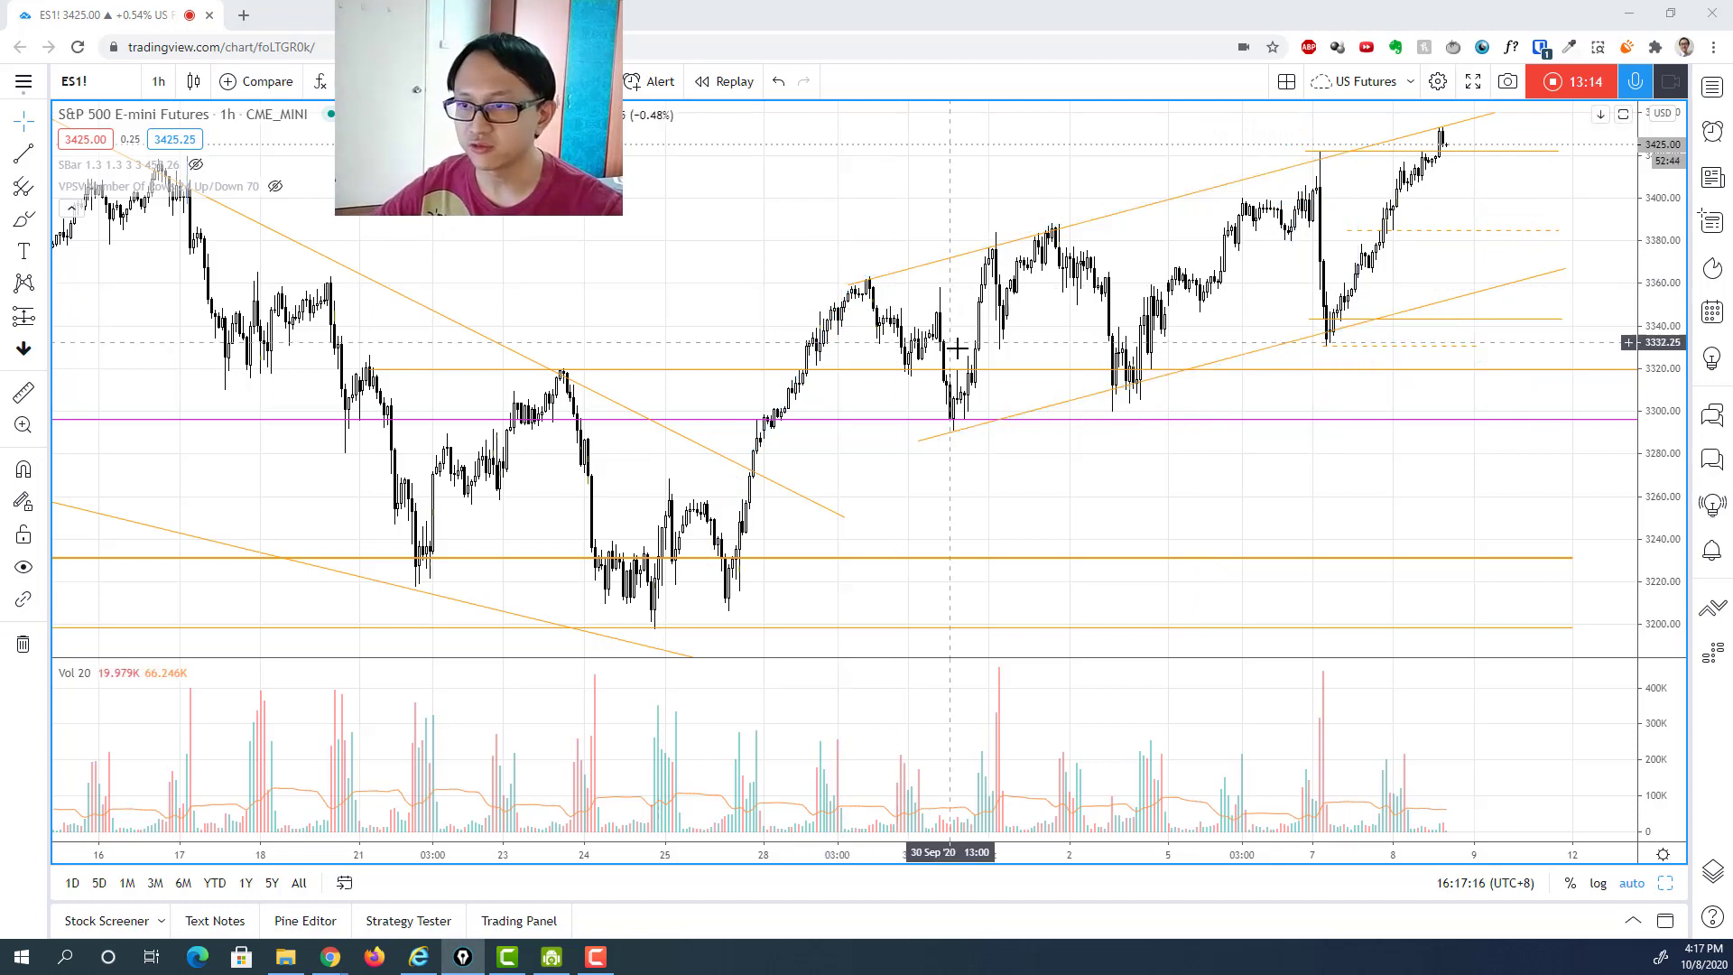
scroll(1085, 483, "down", 3)
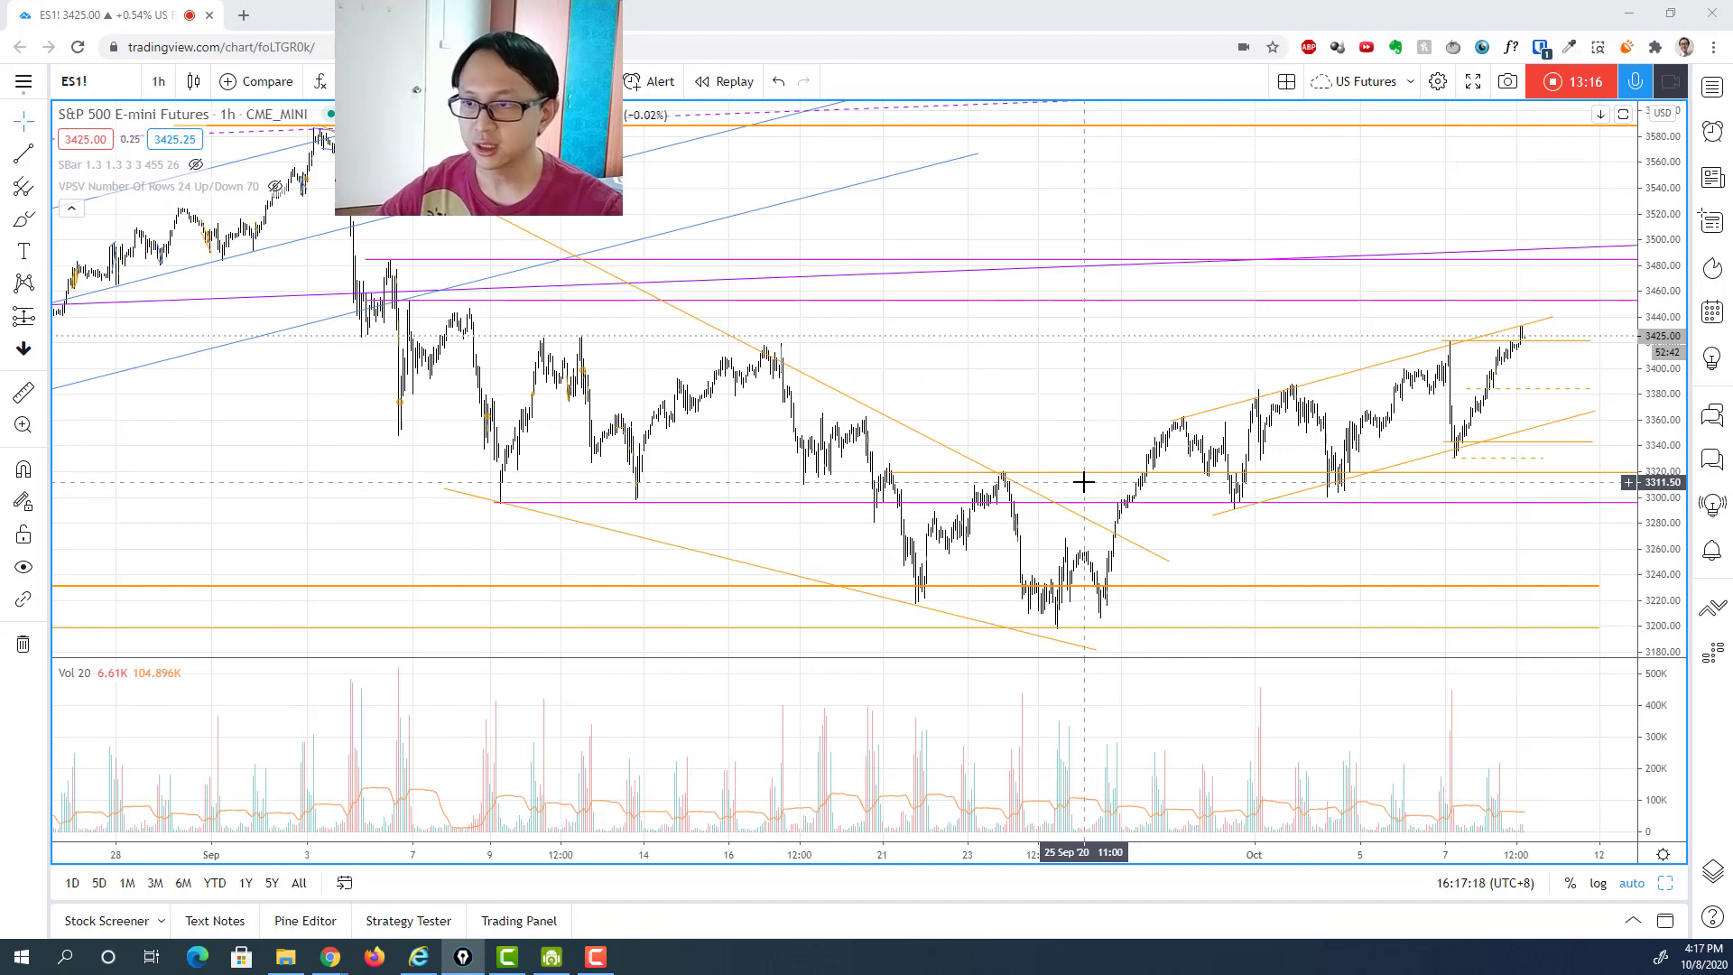
scroll(1084, 483, "up", 3)
scroll(1083, 483, "down", 3)
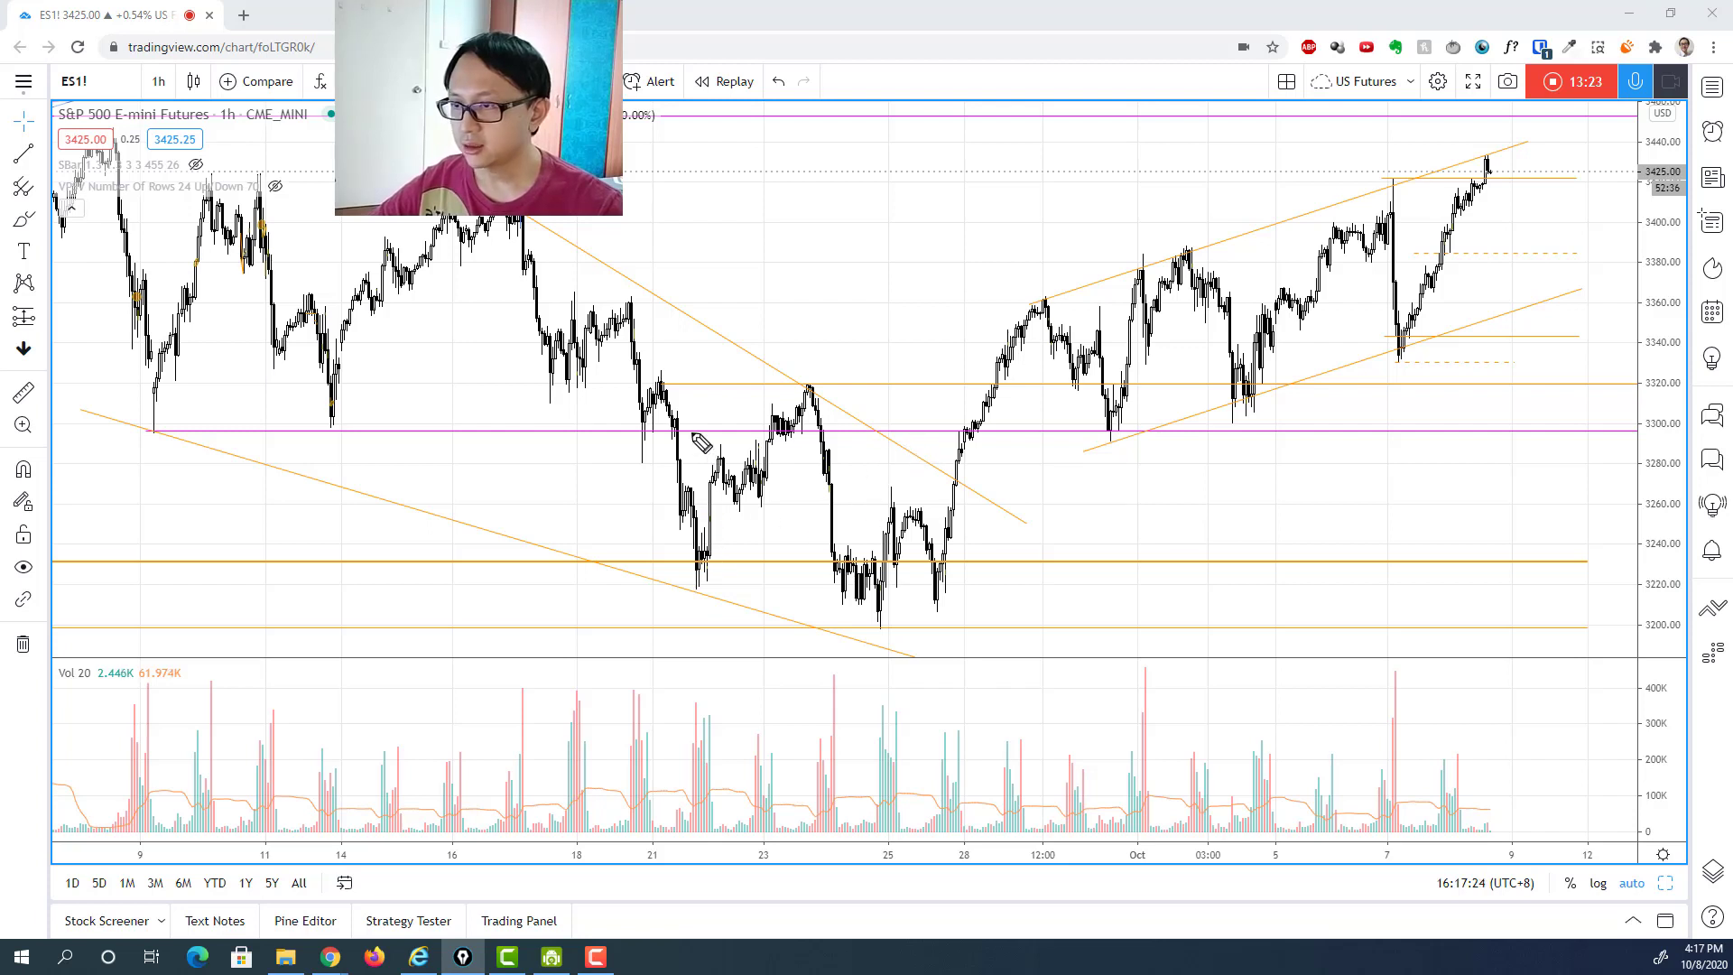
mouse_move(650, 397)
left_mouse_down()
mouse_move(650, 451)
mouse_move(856, 609)
mouse_move(986, 598)
mouse_move(612, 402)
mouse_move(993, 447)
mouse_move(991, 603)
left_mouse_up()
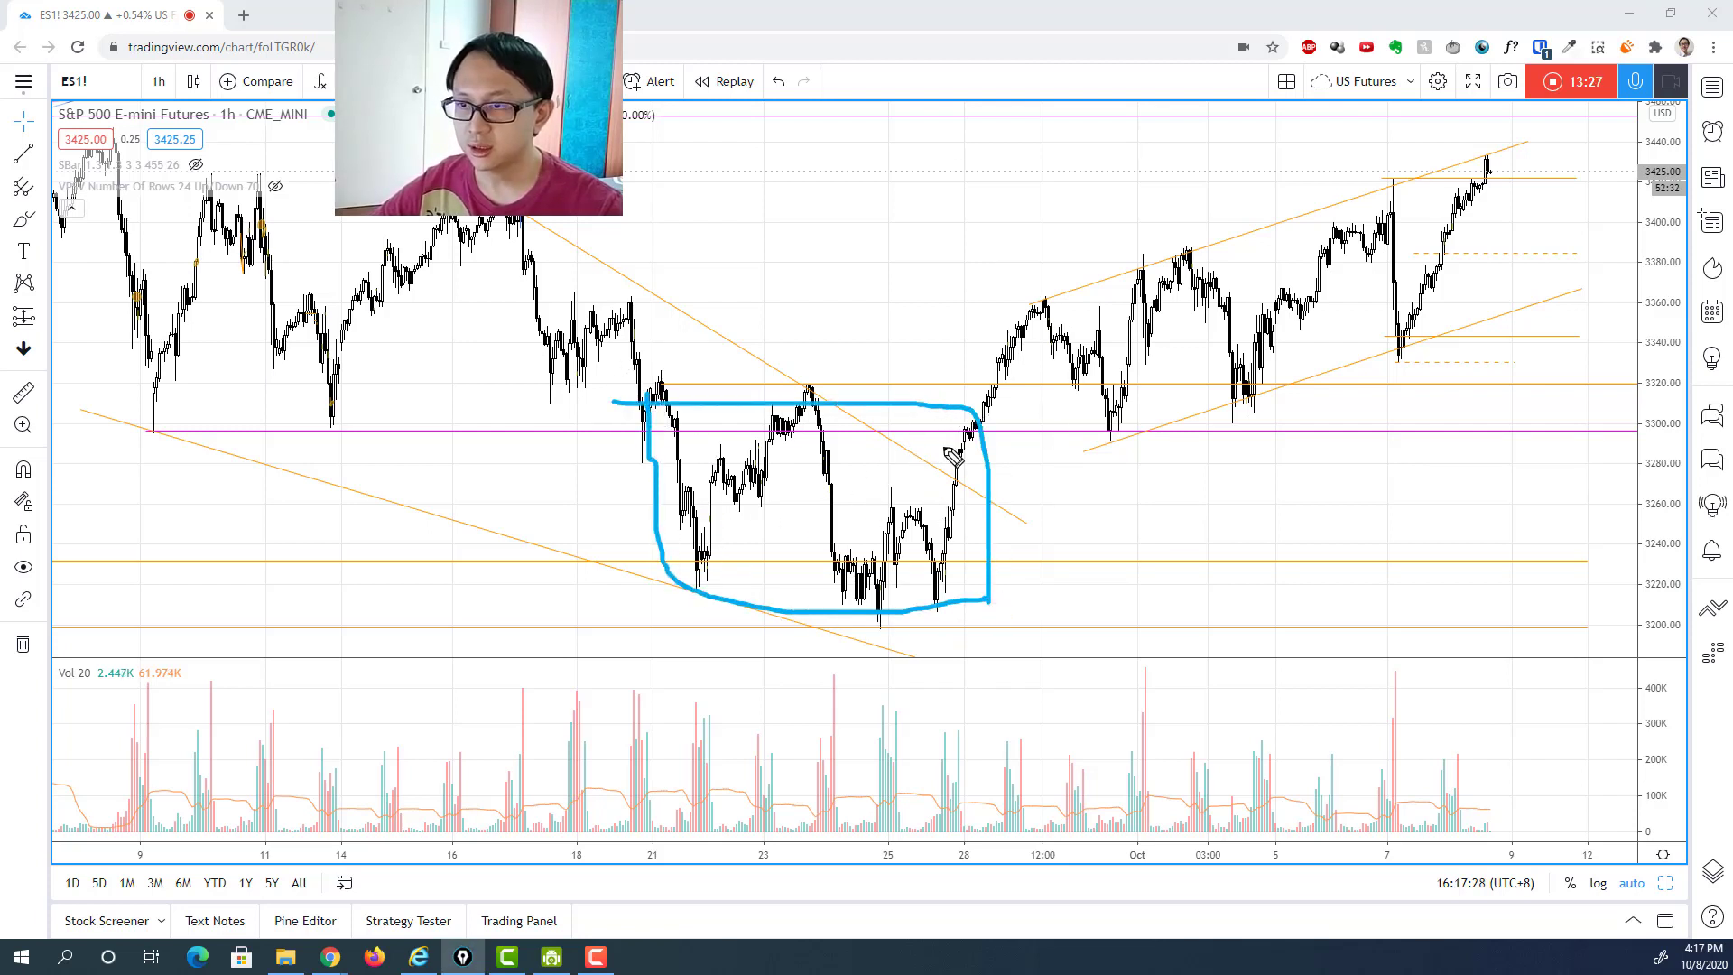
mouse_move(957, 316)
left_mouse_down()
mouse_move(937, 341)
mouse_move(990, 347)
mouse_move(1038, 298)
mouse_move(934, 598)
left_mouse_up()
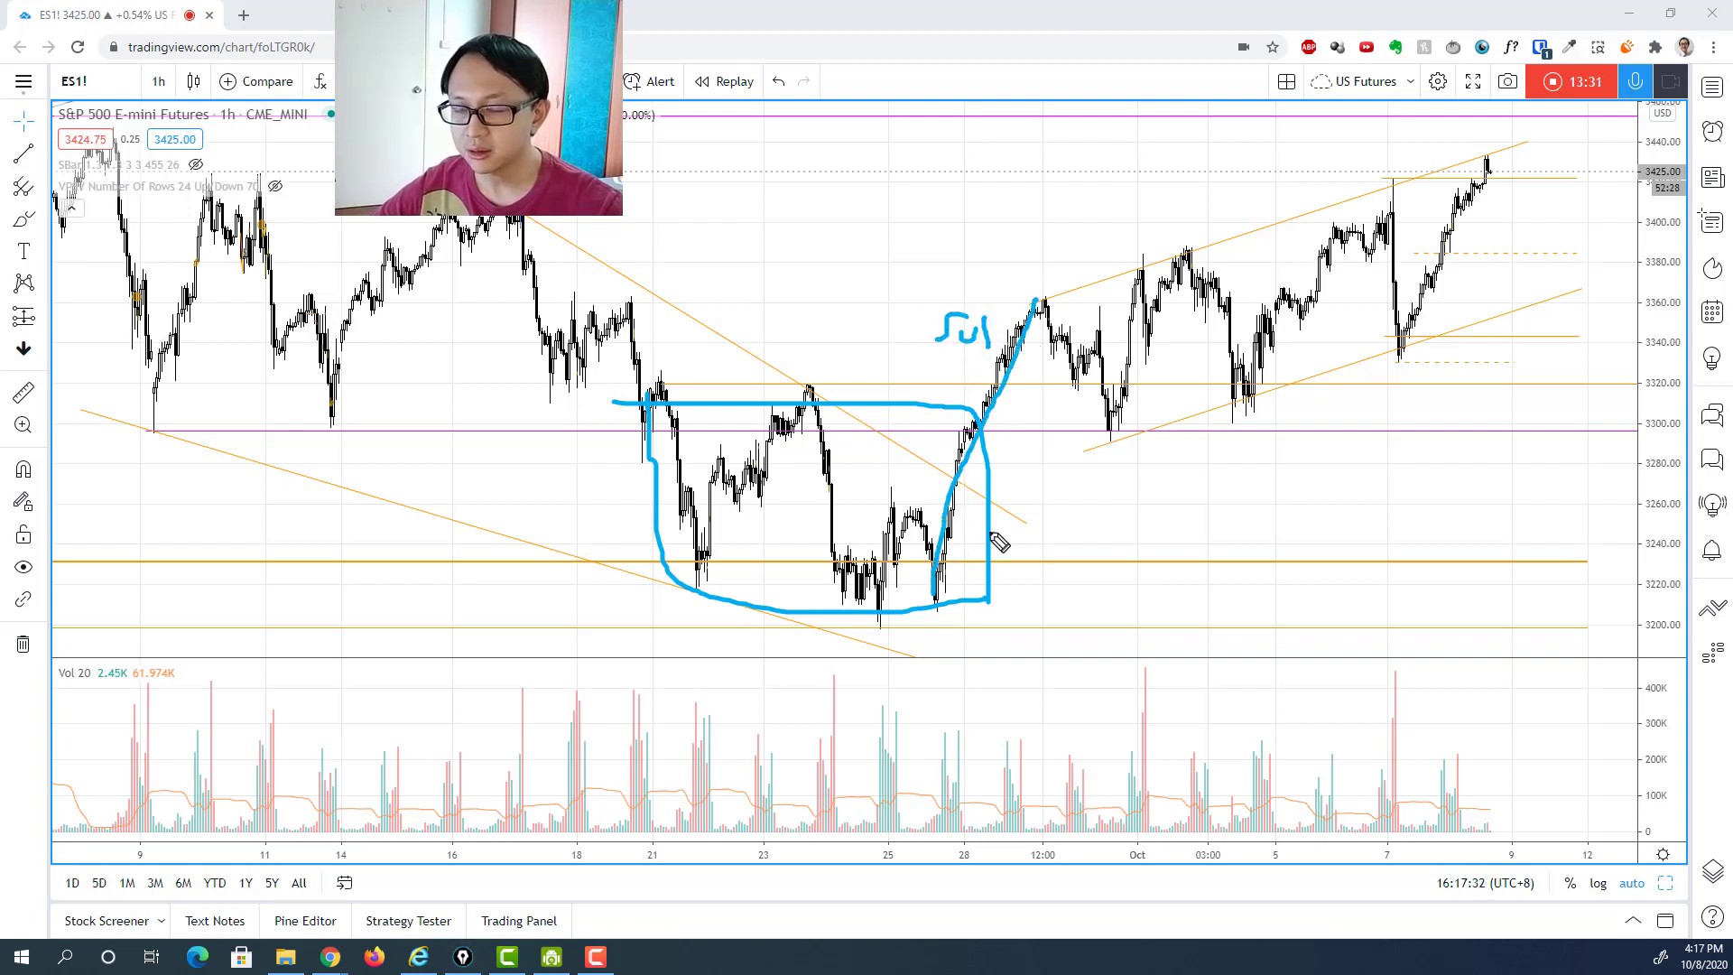
Trace both rising channel boundaries, point an upward arrow at the 7 October low, and draw a line rightward from near the 7 October high.
left_click_drag(1047, 300, 1449, 174)
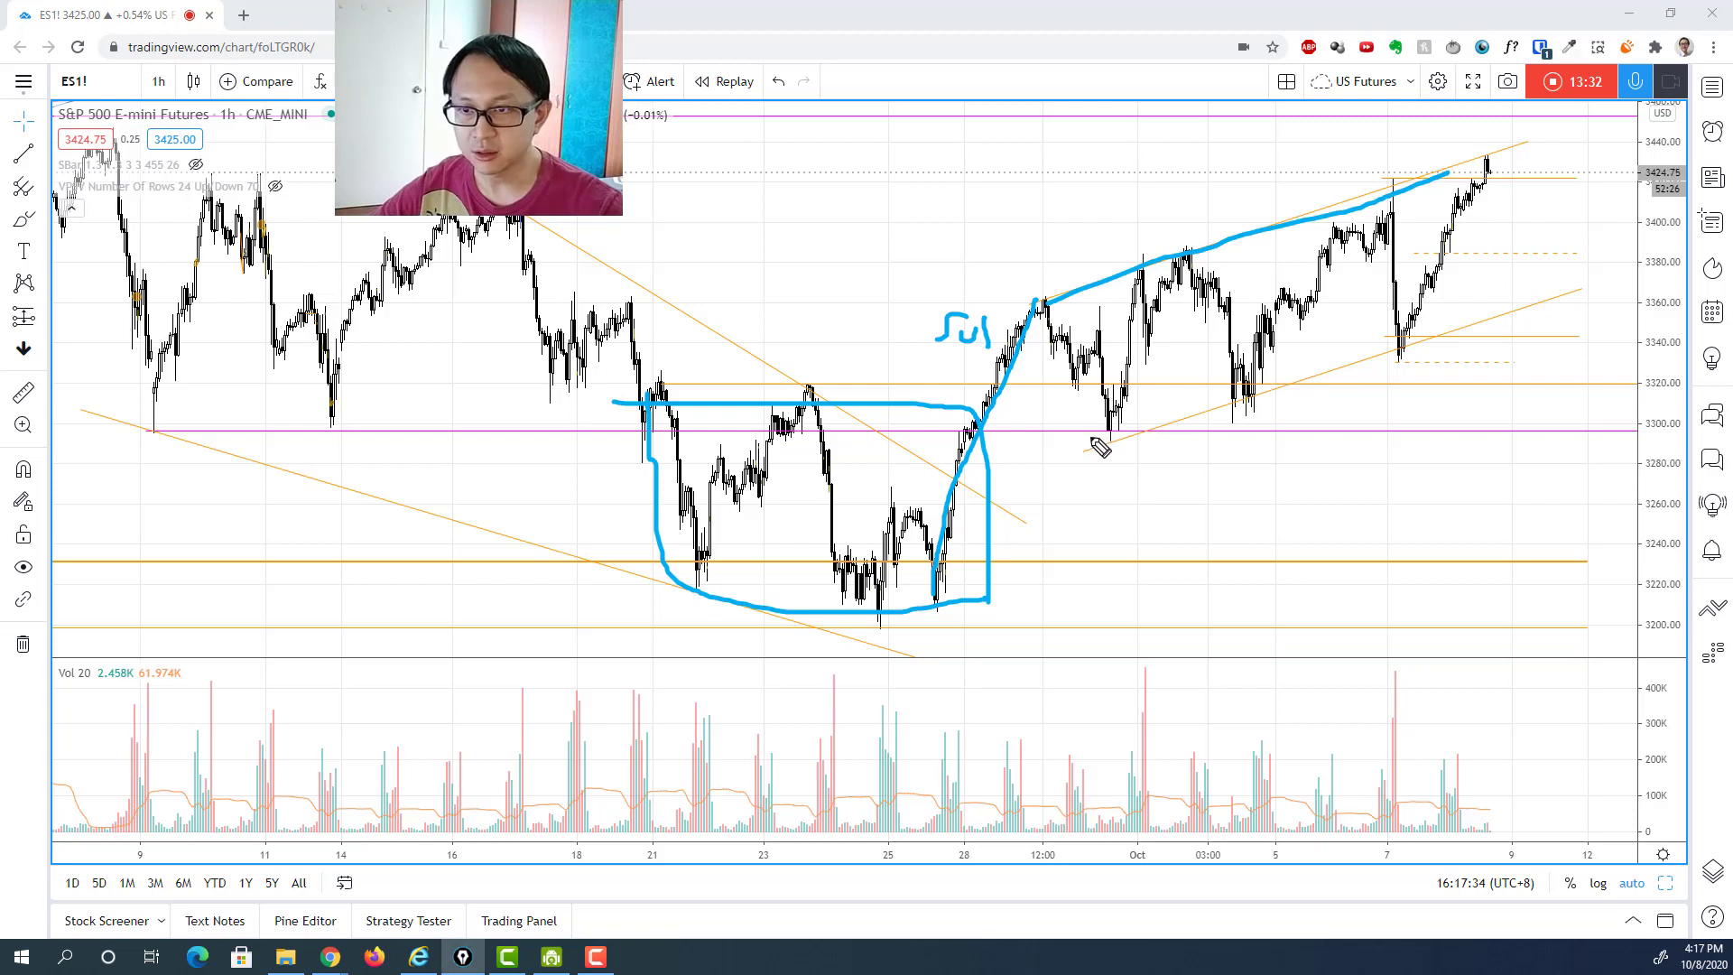
left_click_drag(1088, 440, 1488, 311)
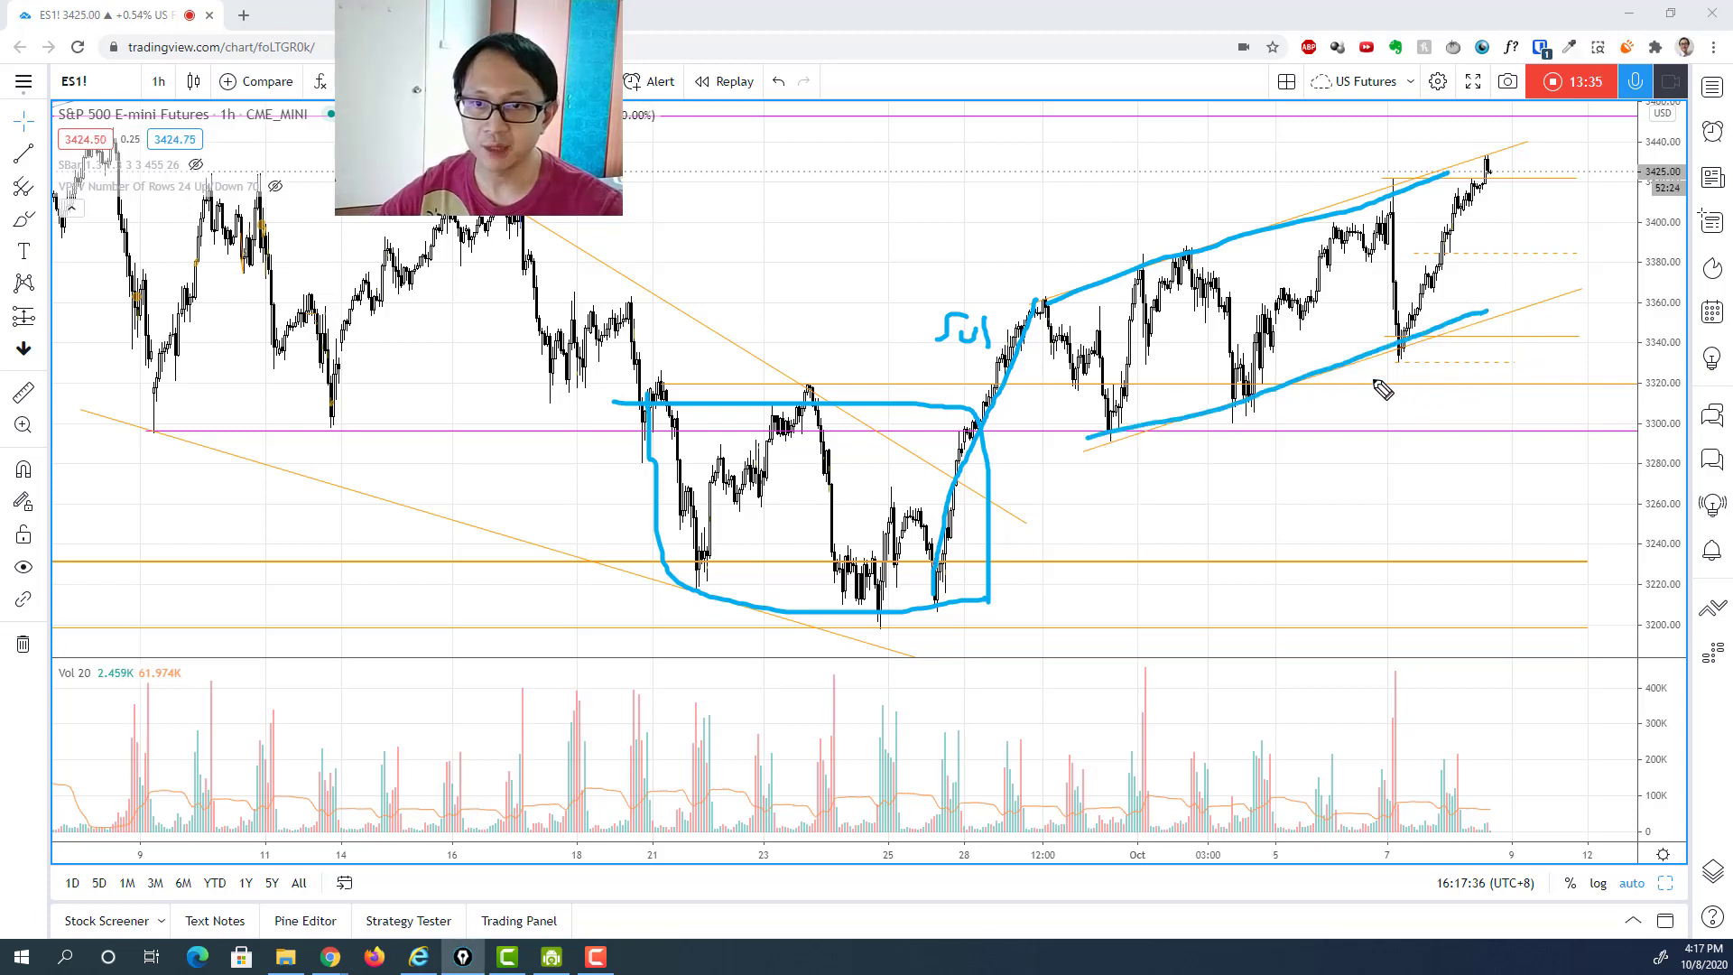
left_click_drag(1372, 380, 1400, 510)
mouse_move(1343, 415)
left_mouse_down()
mouse_move(1390, 388)
mouse_move(1444, 415)
left_mouse_up()
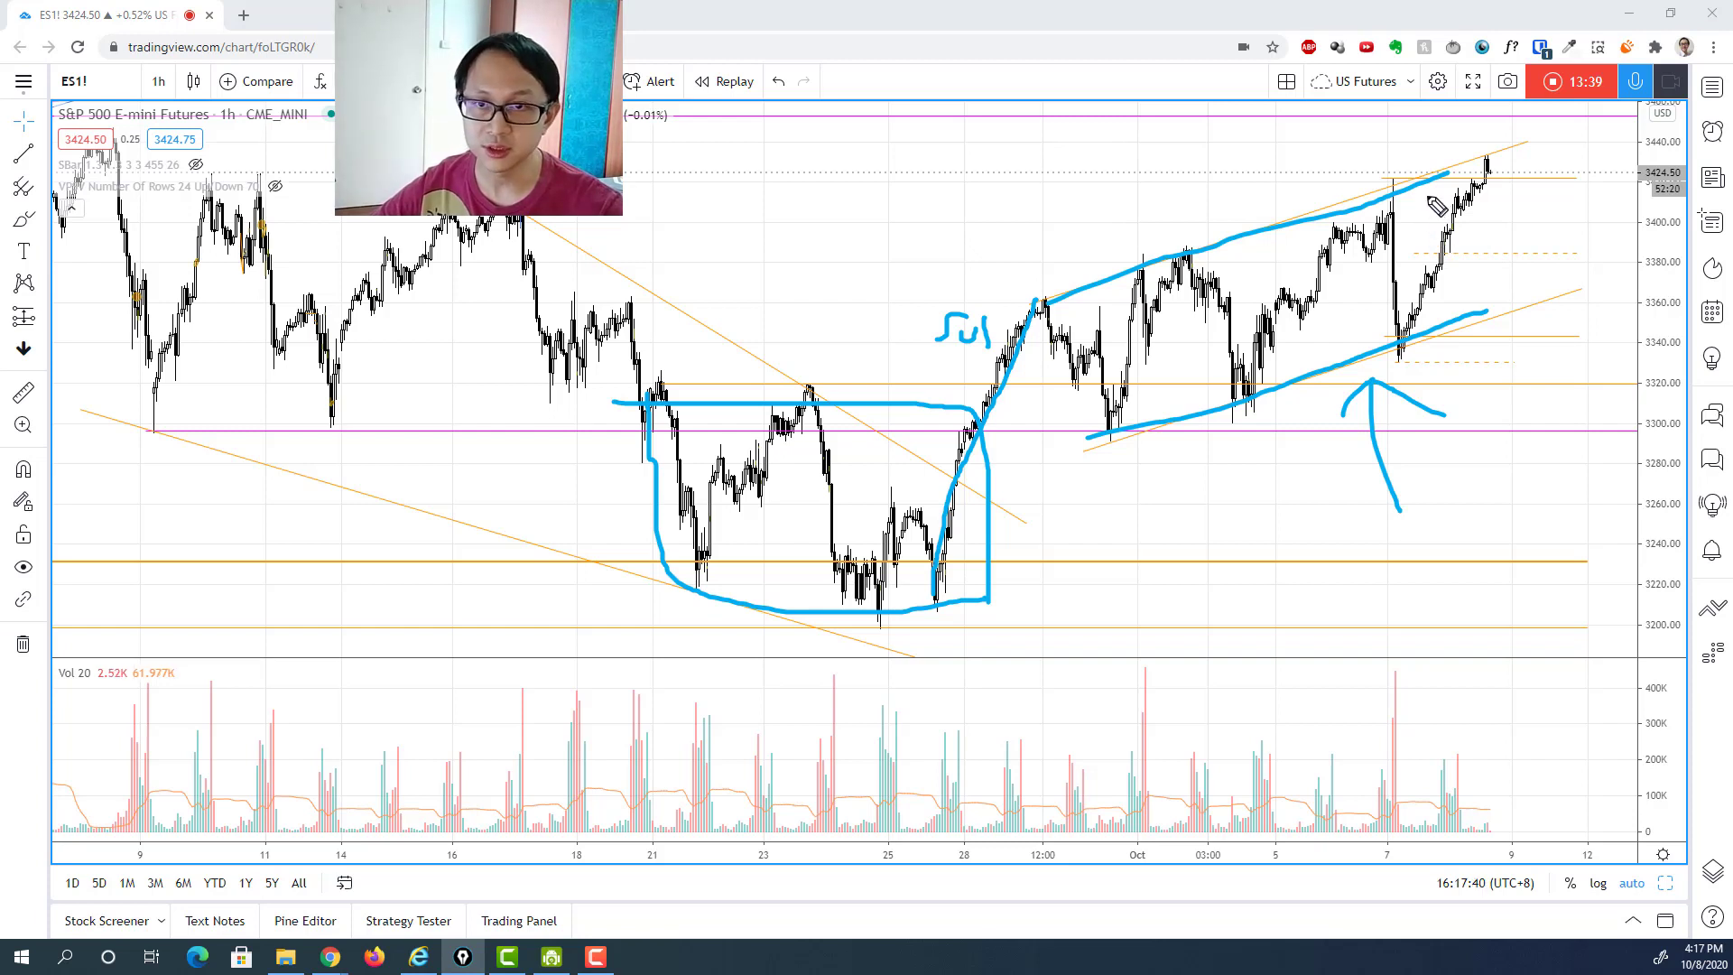
left_click_drag(1384, 194, 1602, 216)
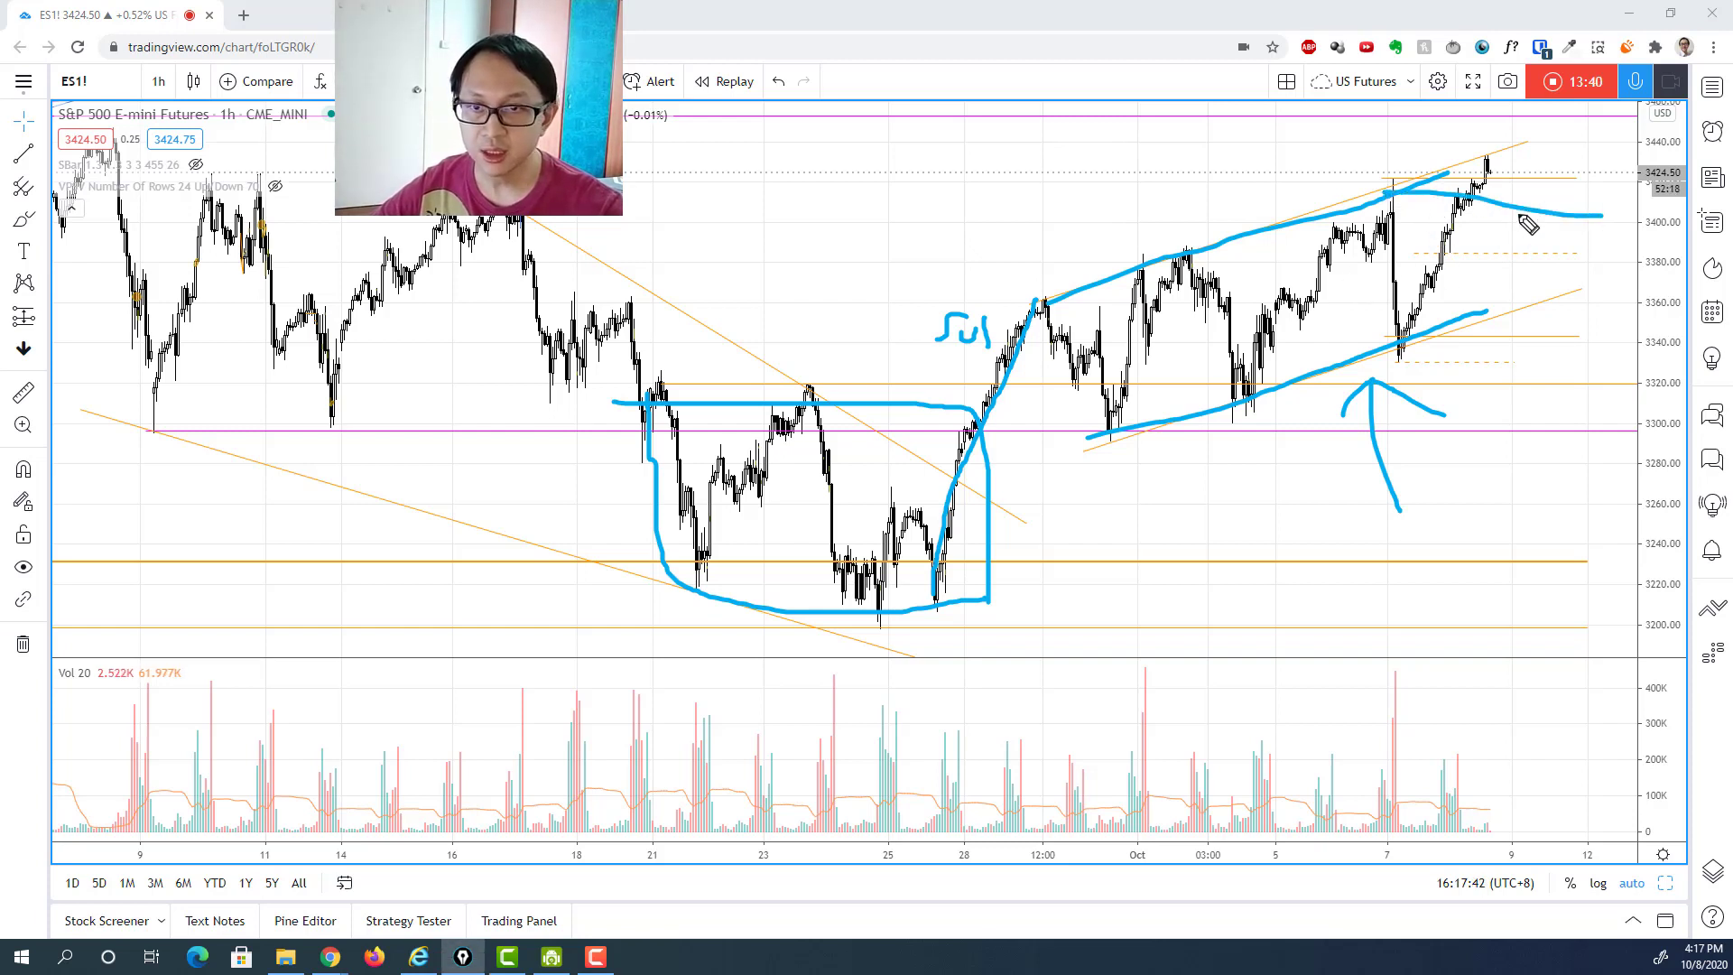
Erase all pen marks, then point an arrow at the 8 October rally near the 3385 dashed line and label it "SOS".
key("Escape")
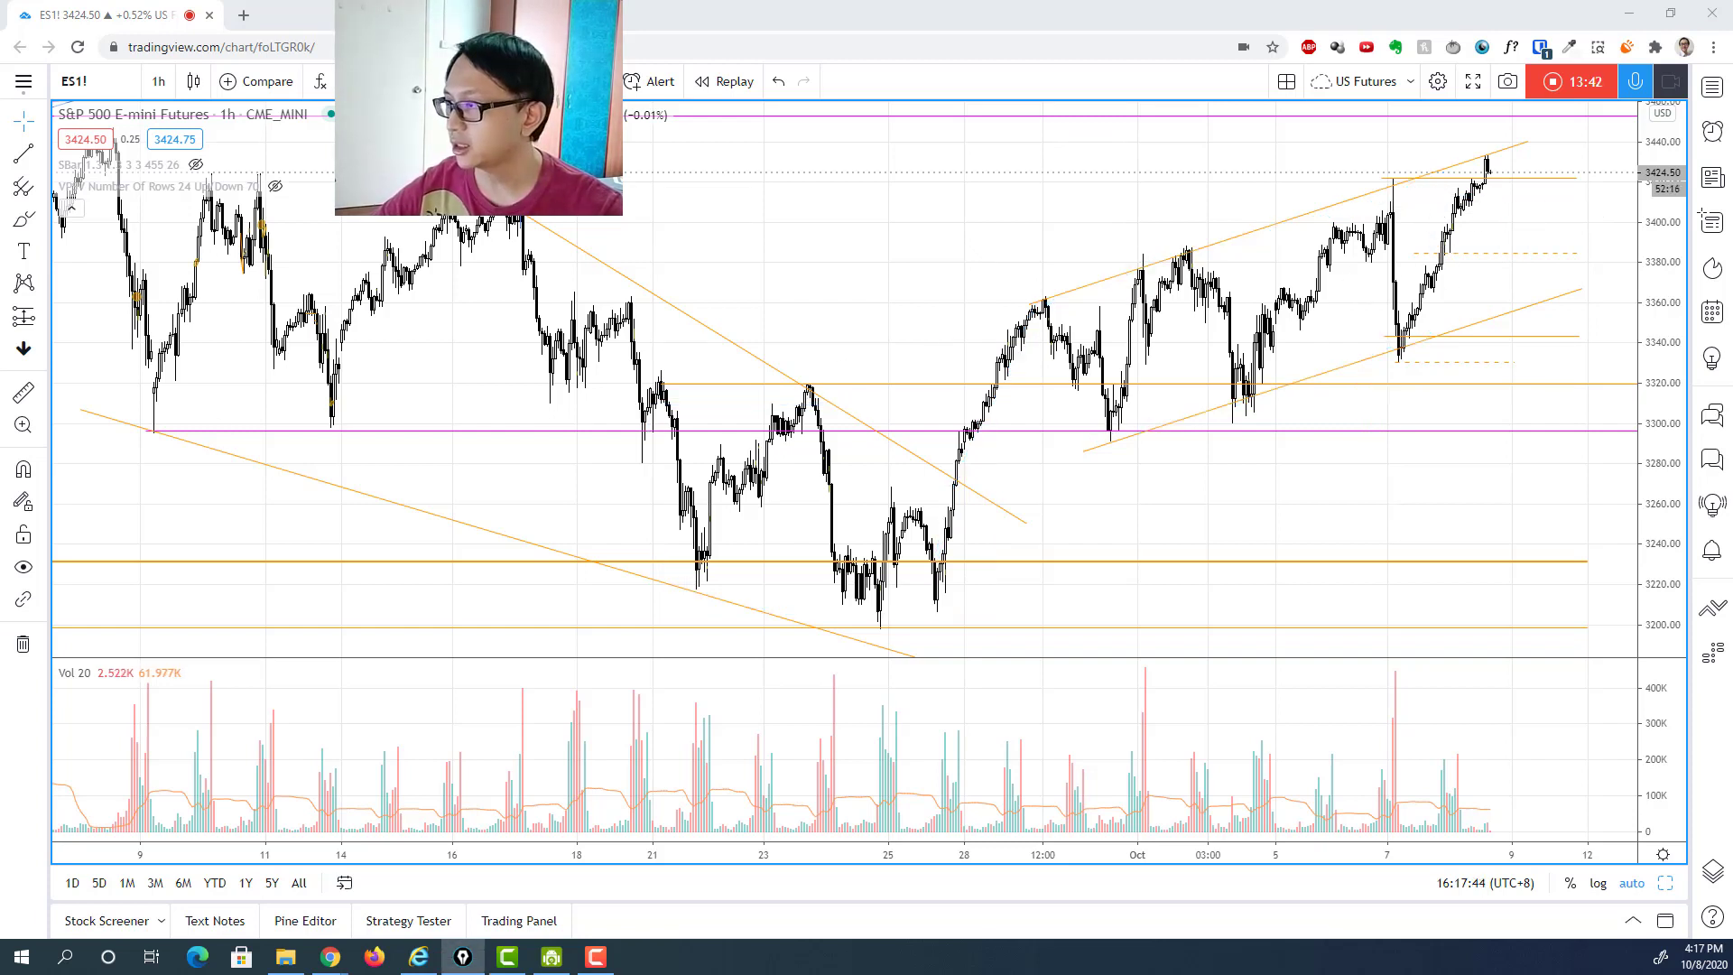
scroll(1388, 327, "up", 5)
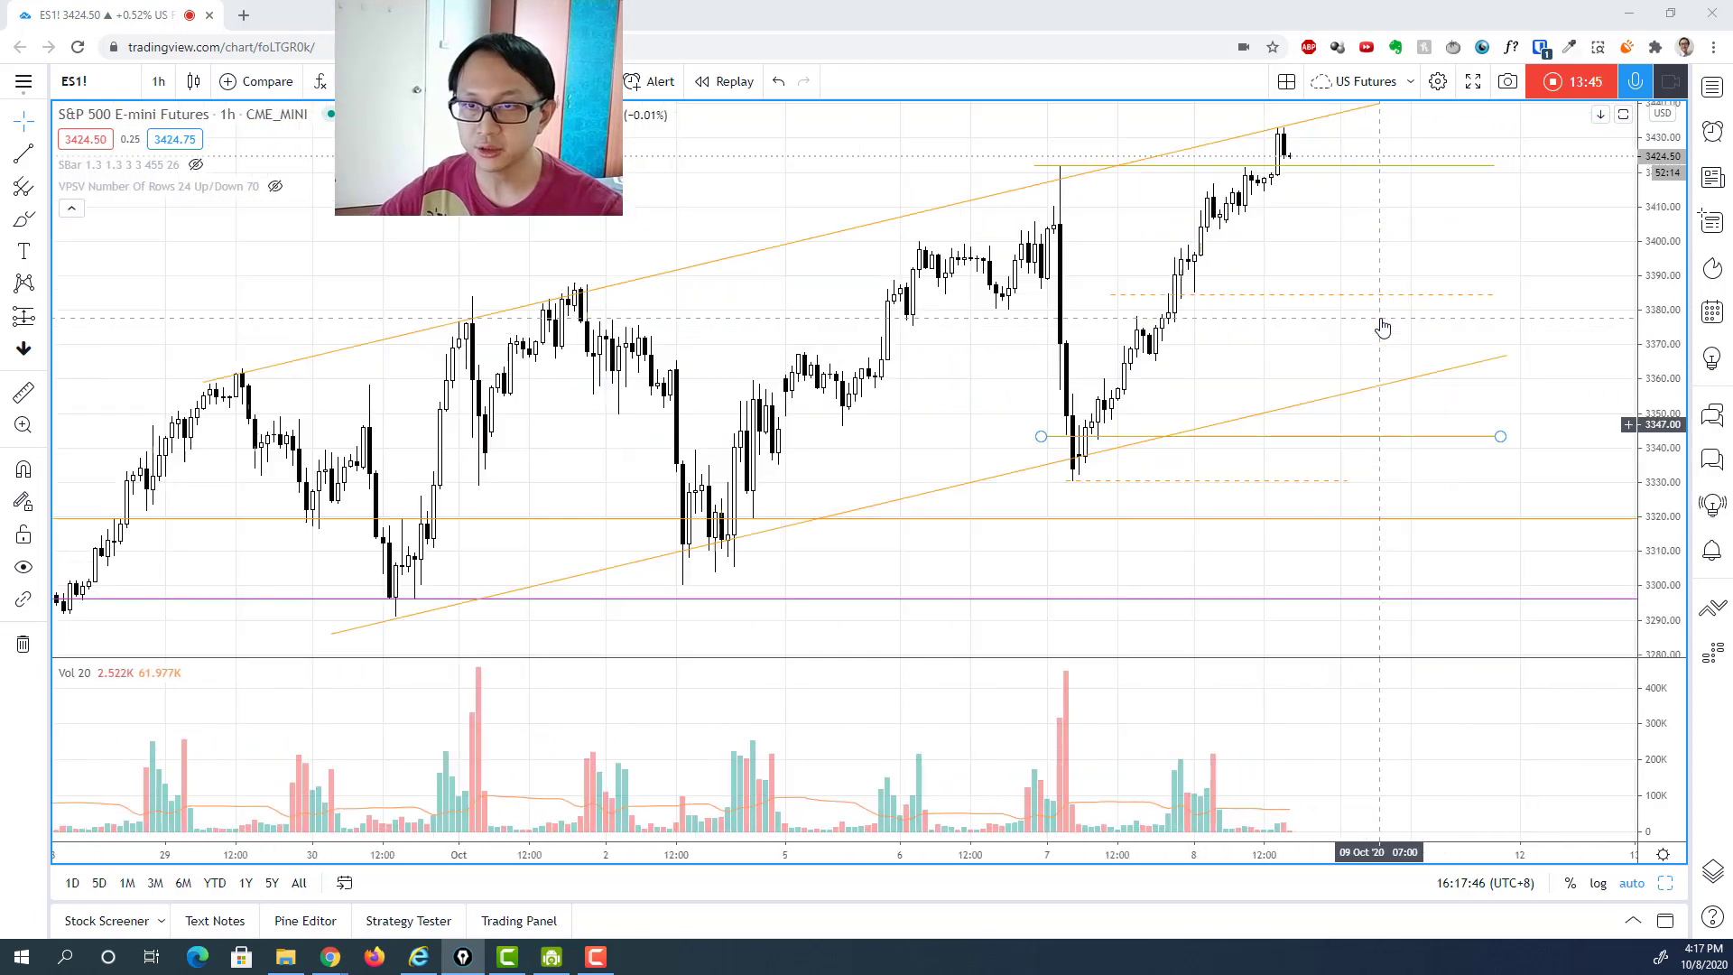
left_click(994, 167)
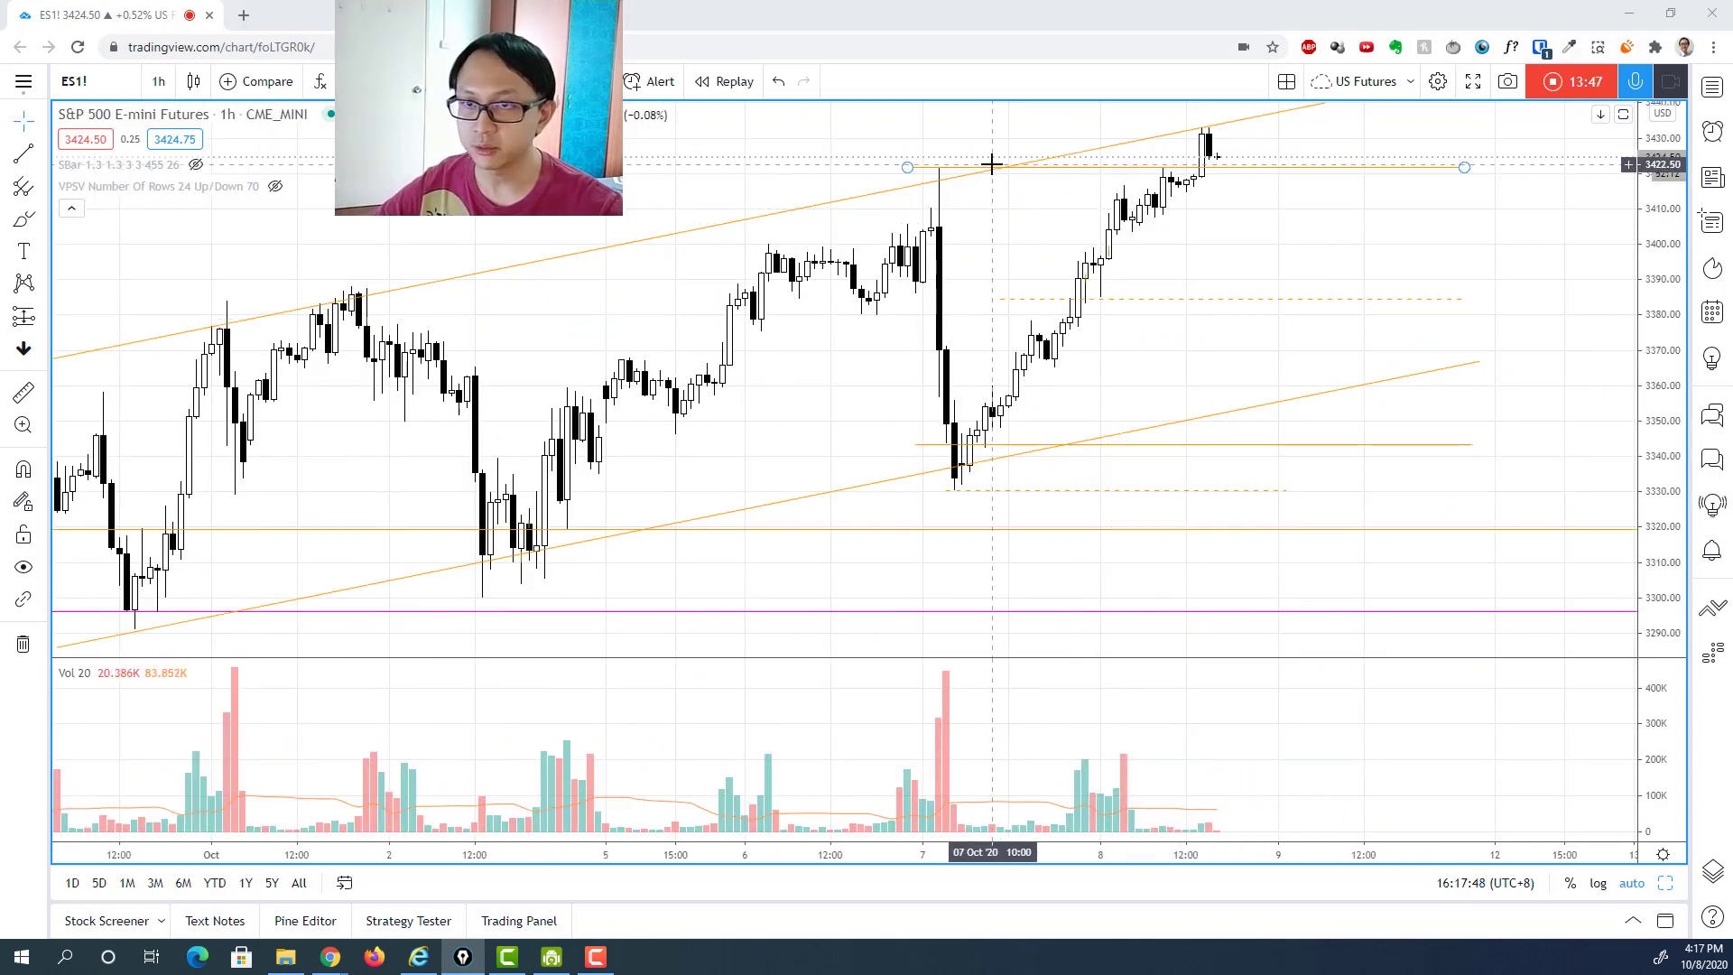
left_click(1572, 169)
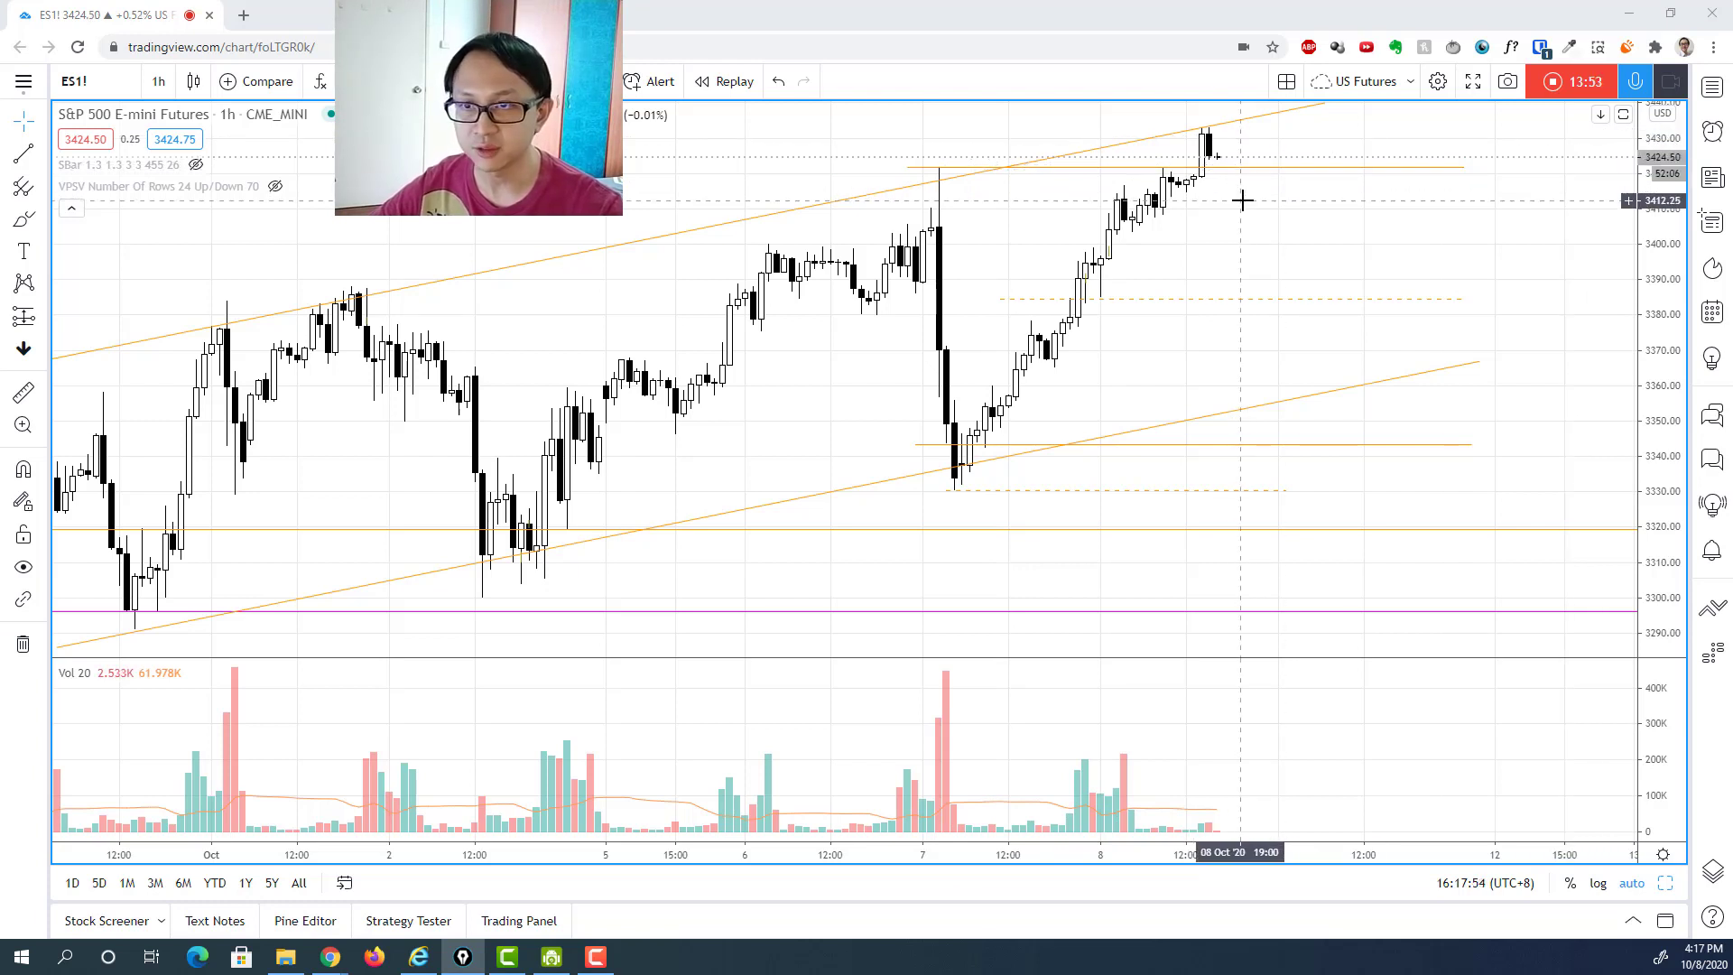
scroll(1232, 382, "down", 5)
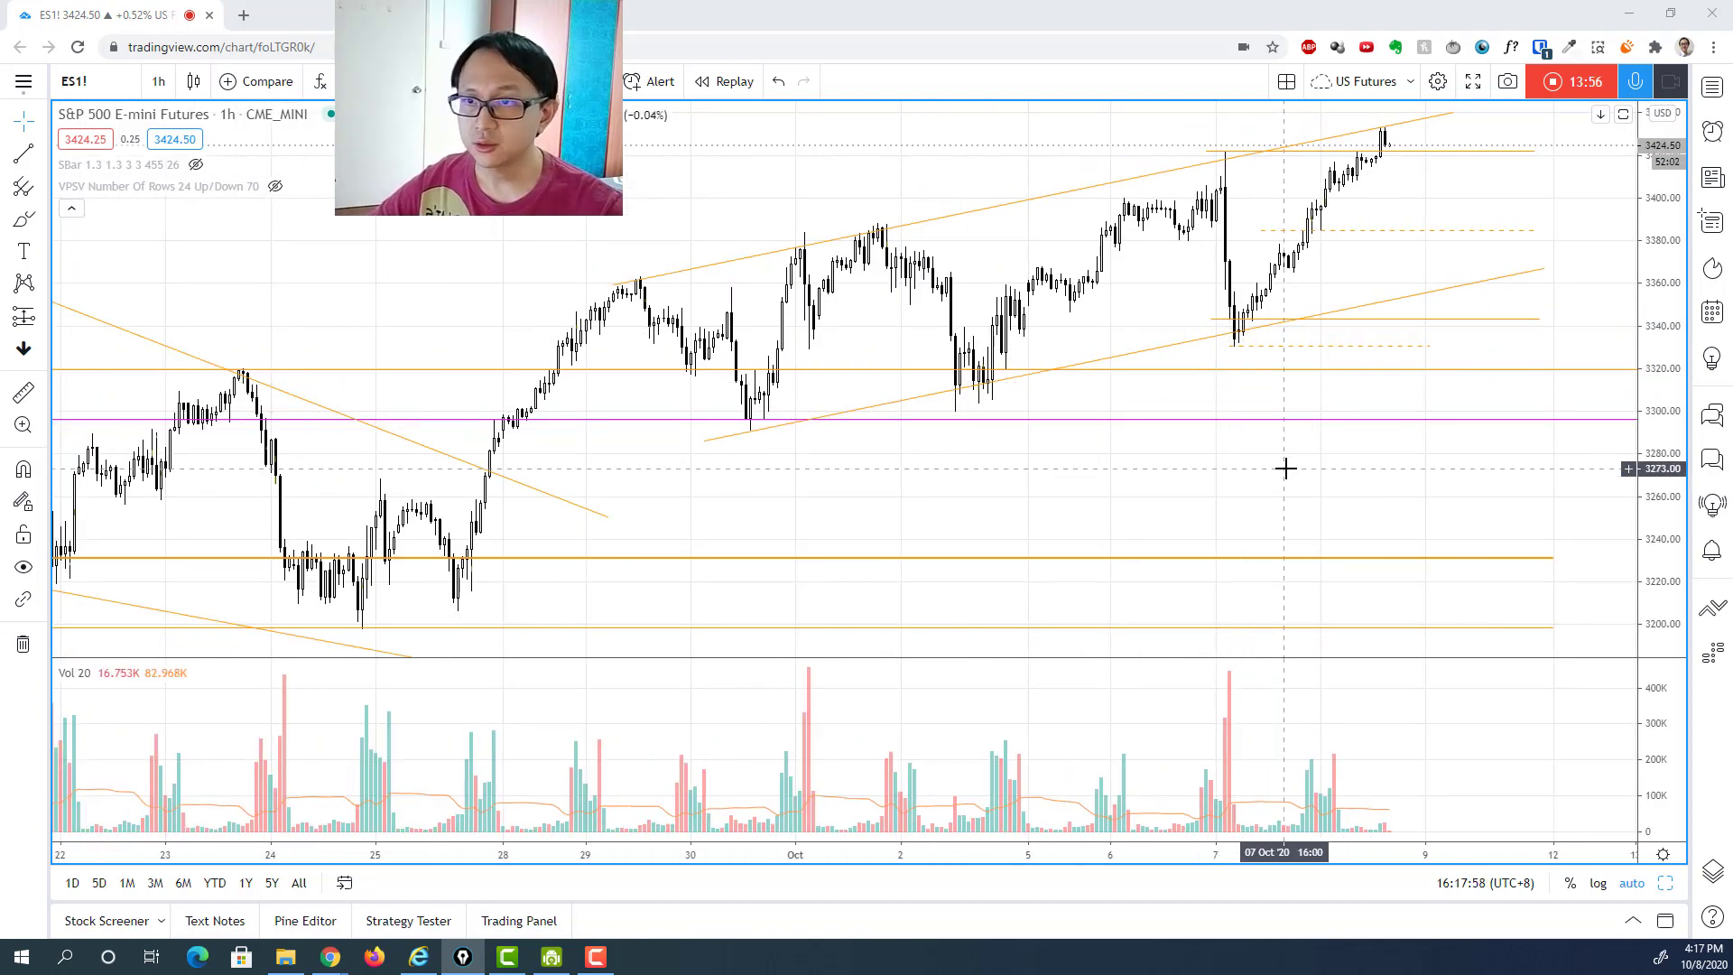
scroll(1286, 469, "down", 2)
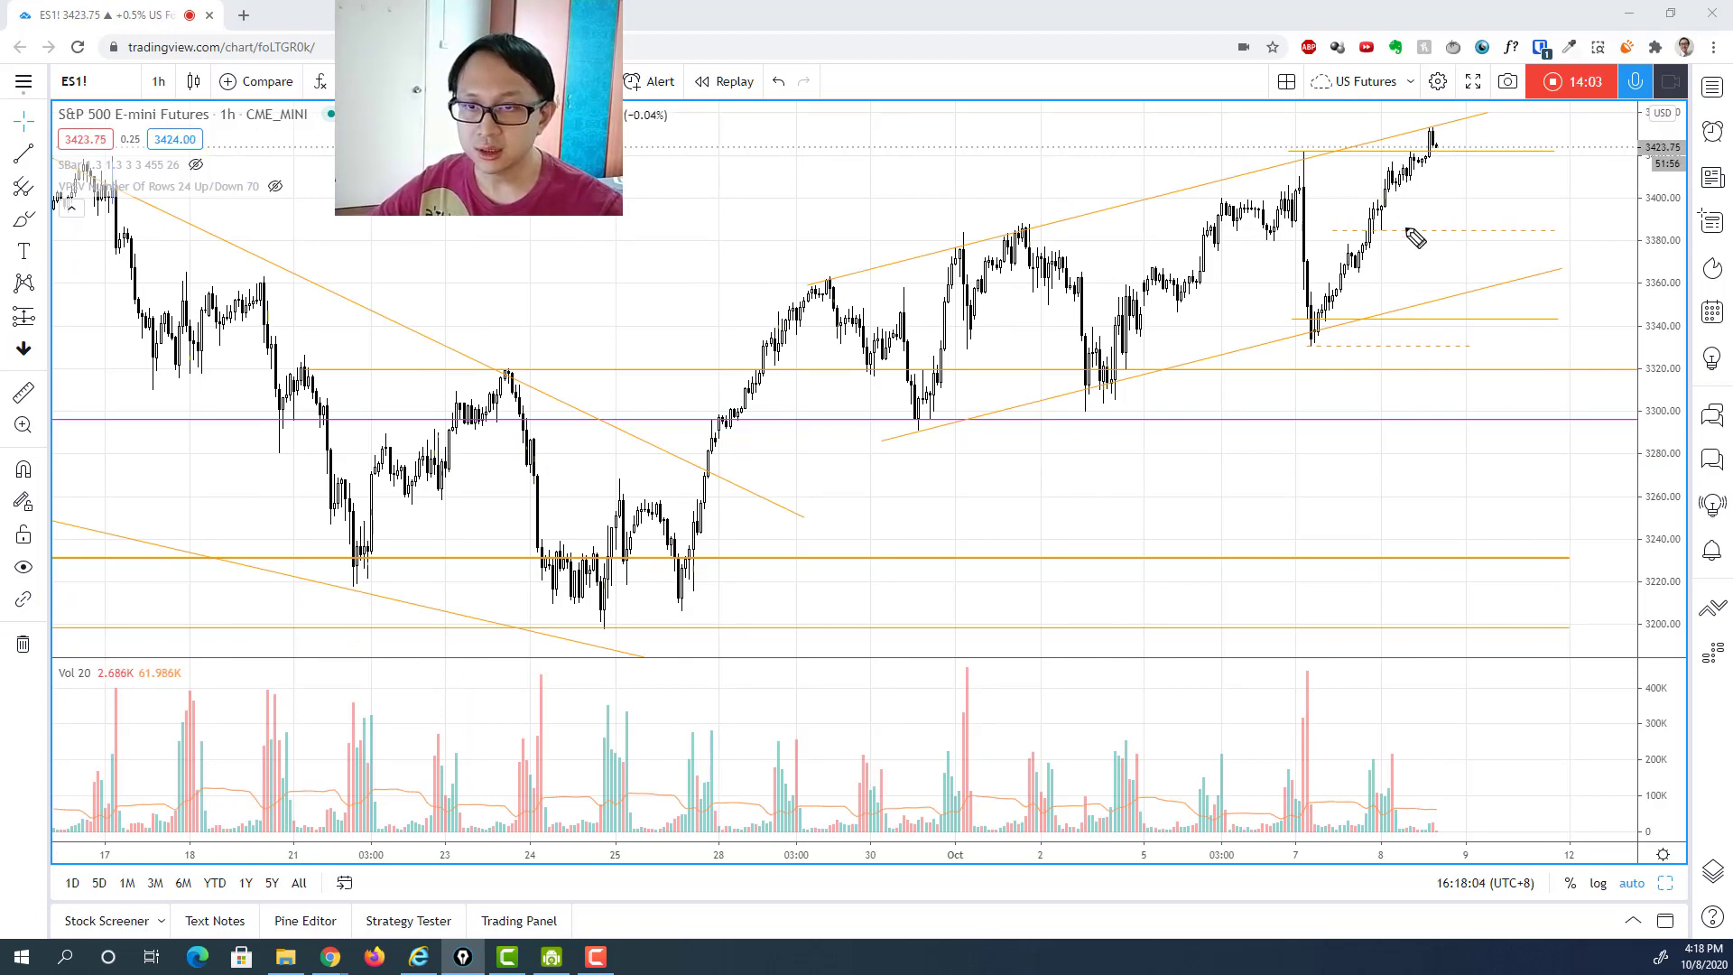
left_click_drag(1406, 230, 1471, 386)
mouse_move(1397, 259)
left_mouse_down()
mouse_move(1402, 224)
mouse_move(1434, 241)
left_mouse_up()
mouse_move(1471, 384)
left_mouse_down()
mouse_move(1437, 414)
mouse_move(1541, 421)
left_mouse_up()
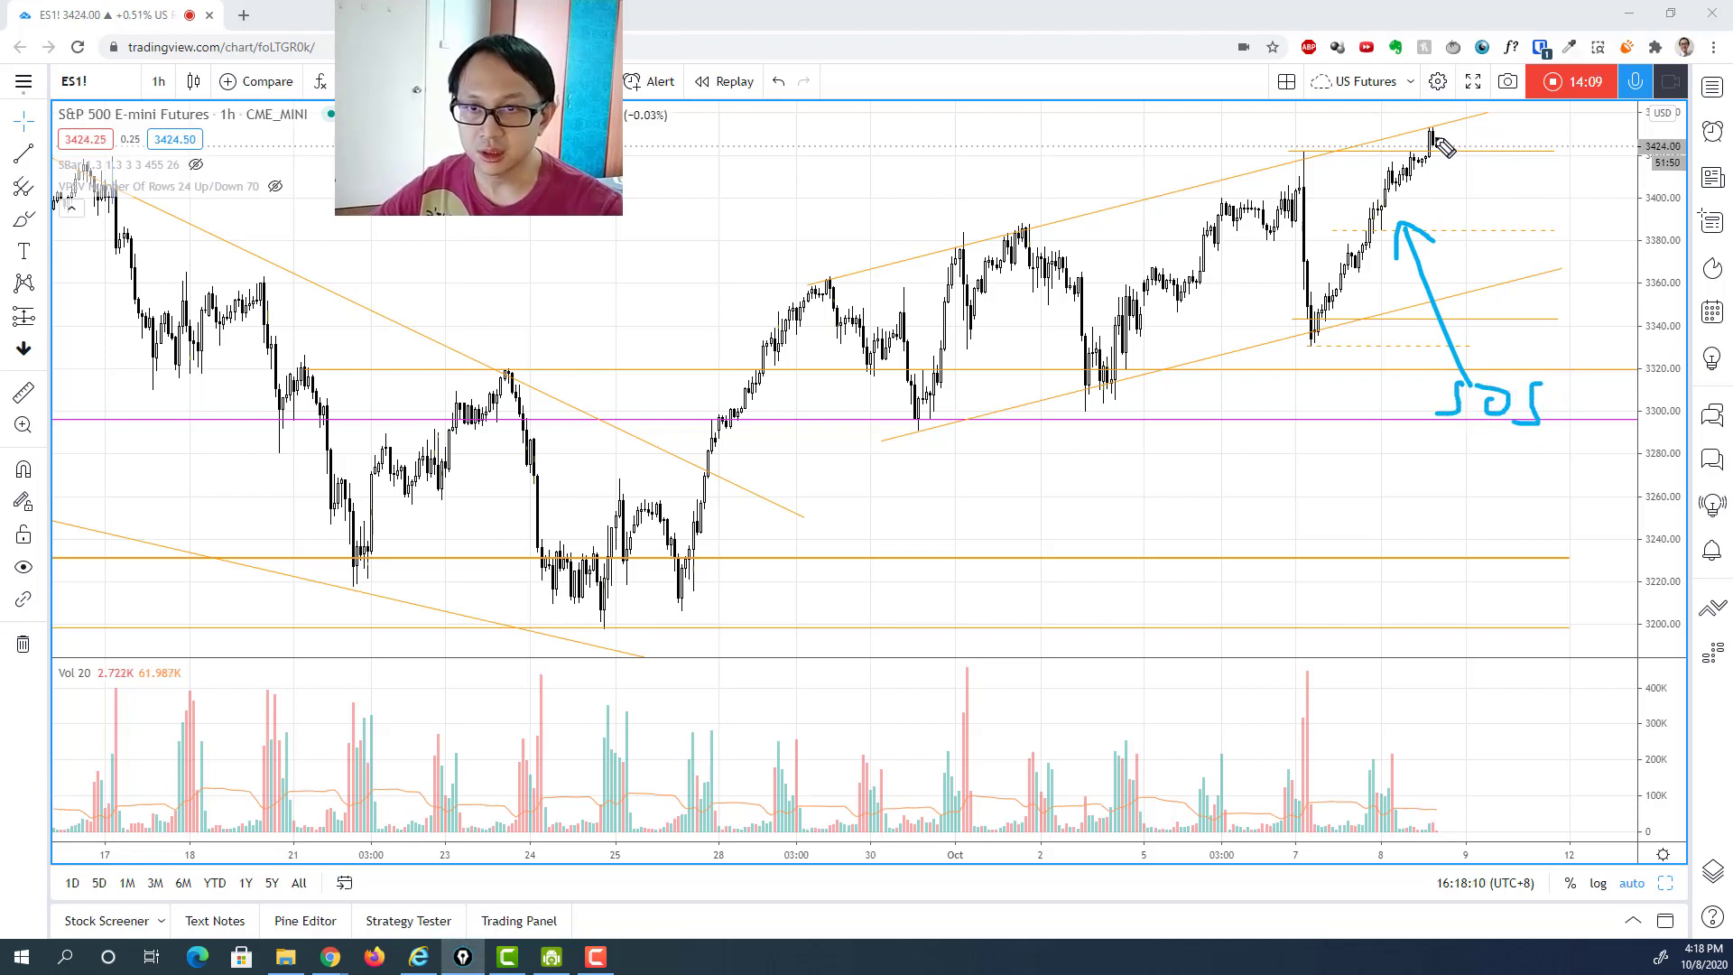
Sketch a dashed shallow pullback from the 8 October high, with lines extending rightward from the high and from the pullback's end near 3405.
left_click_drag(1435, 134, 1465, 192)
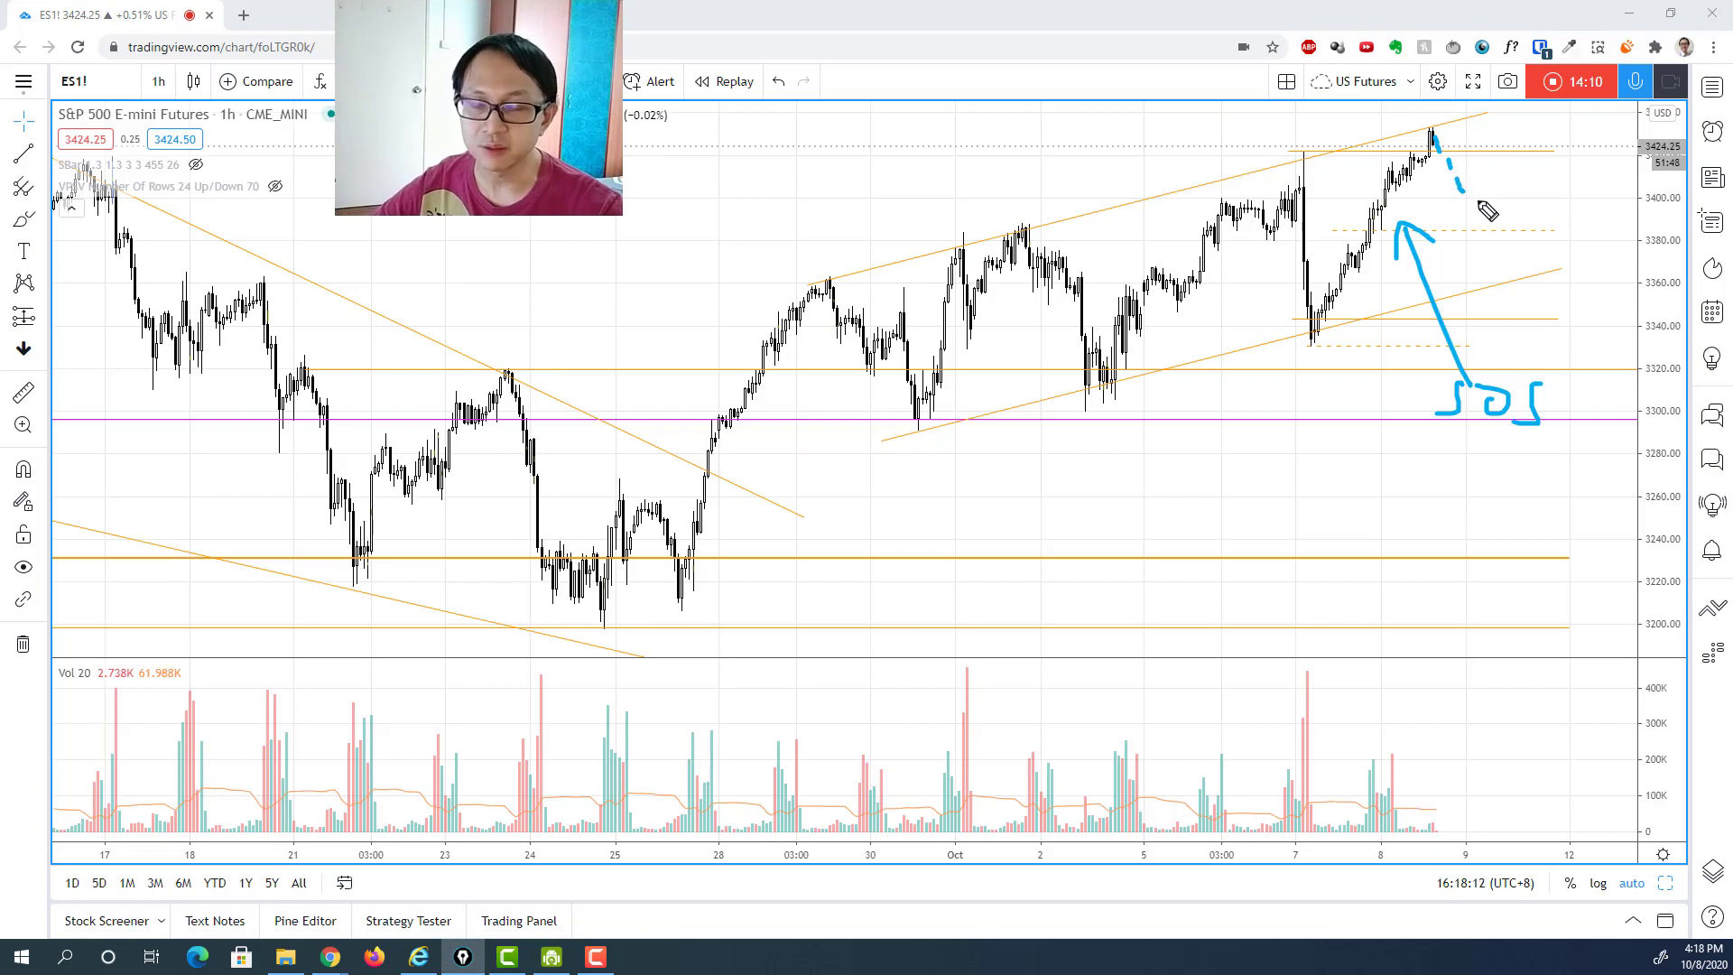
left_click_drag(1433, 131, 1569, 137)
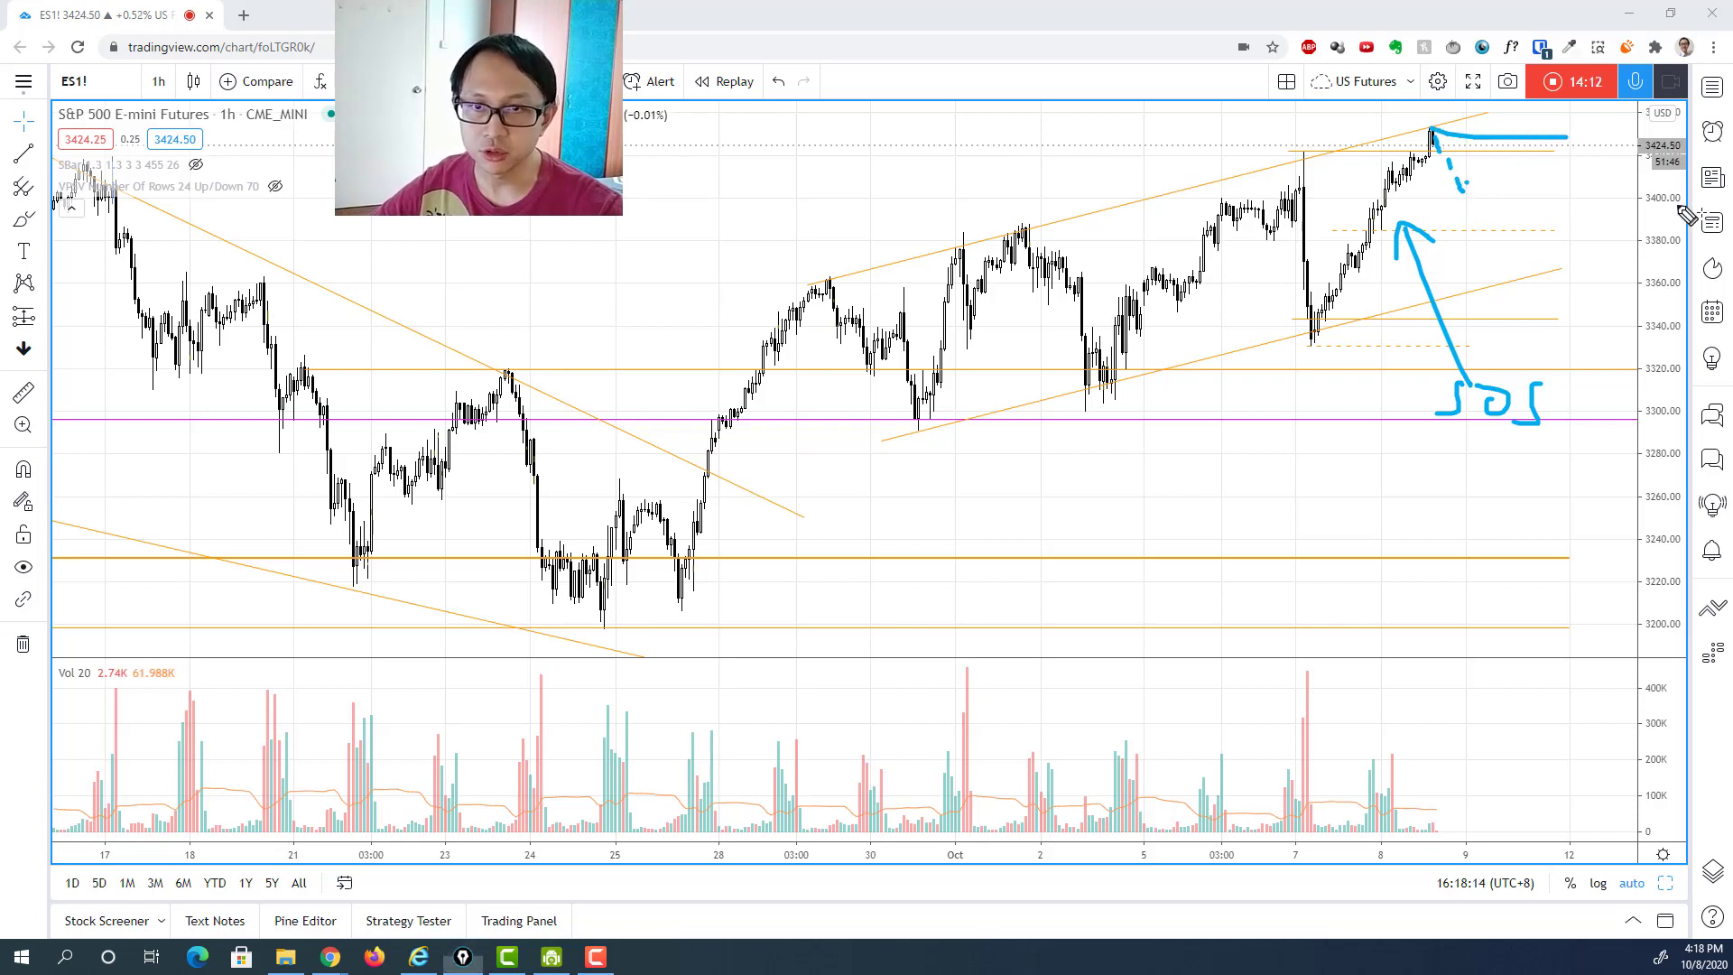
left_click_drag(1465, 185, 1668, 206)
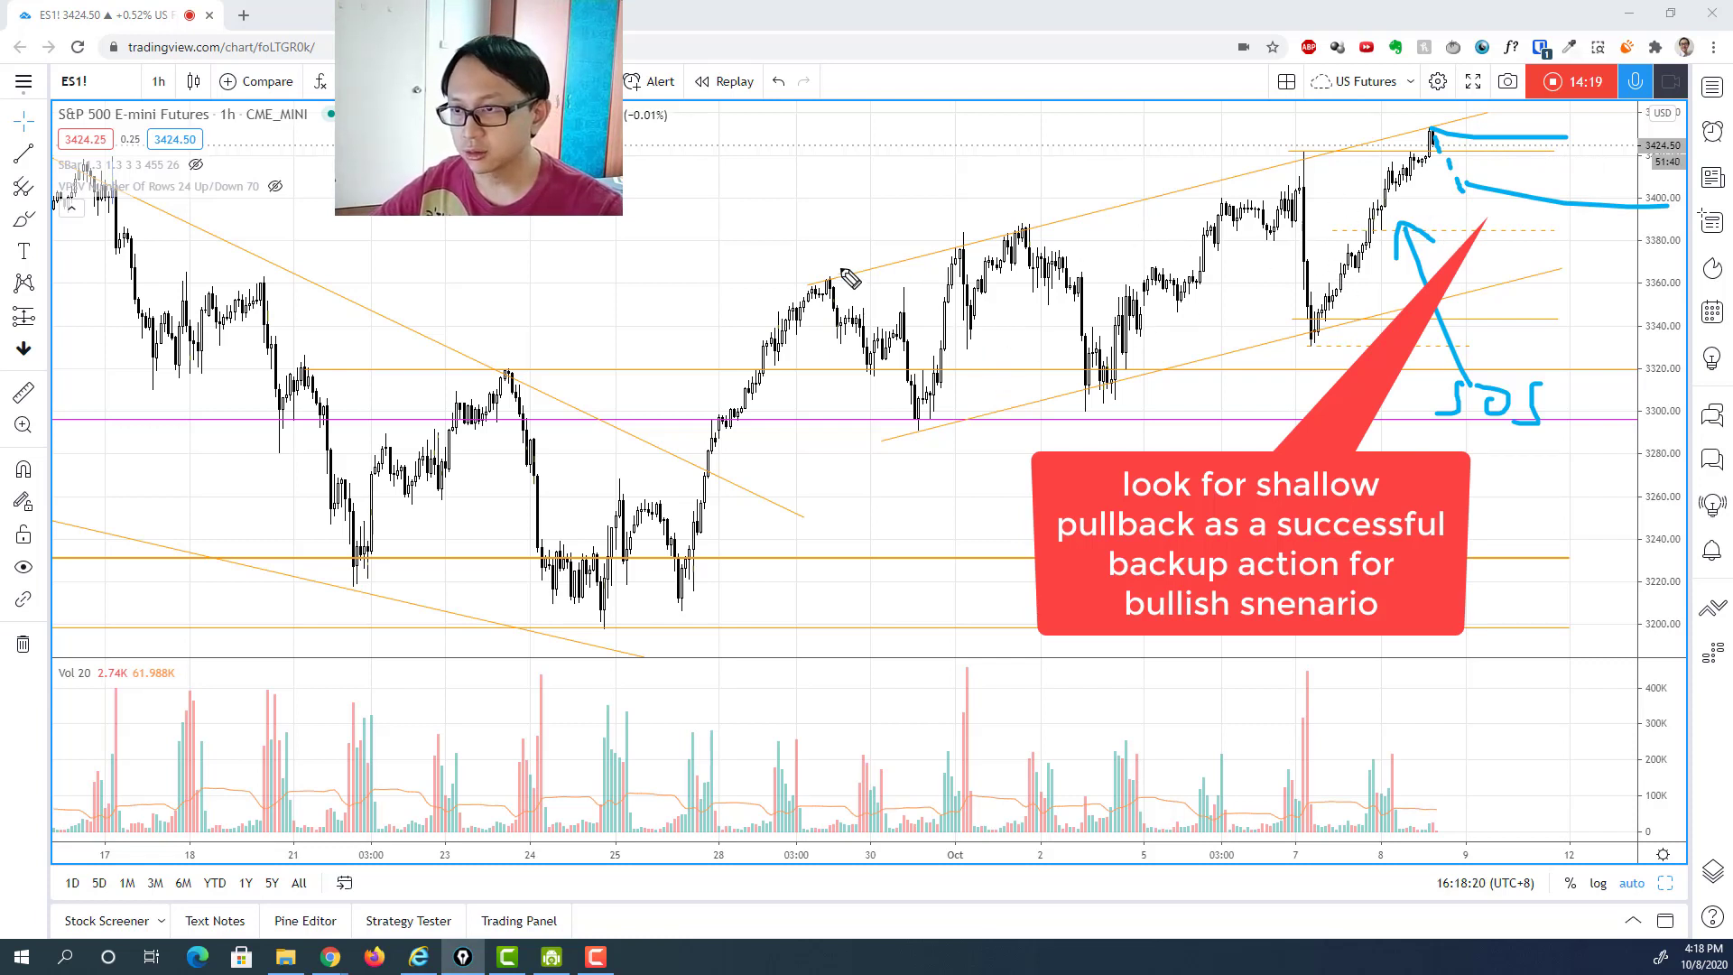
Circle the three pullbacks inside the rising channel: 29–30 September, 2 October and 7 October.
mouse_move(826, 273)
left_mouse_down()
mouse_move(960, 437)
mouse_move(862, 289)
mouse_move(826, 275)
left_mouse_up()
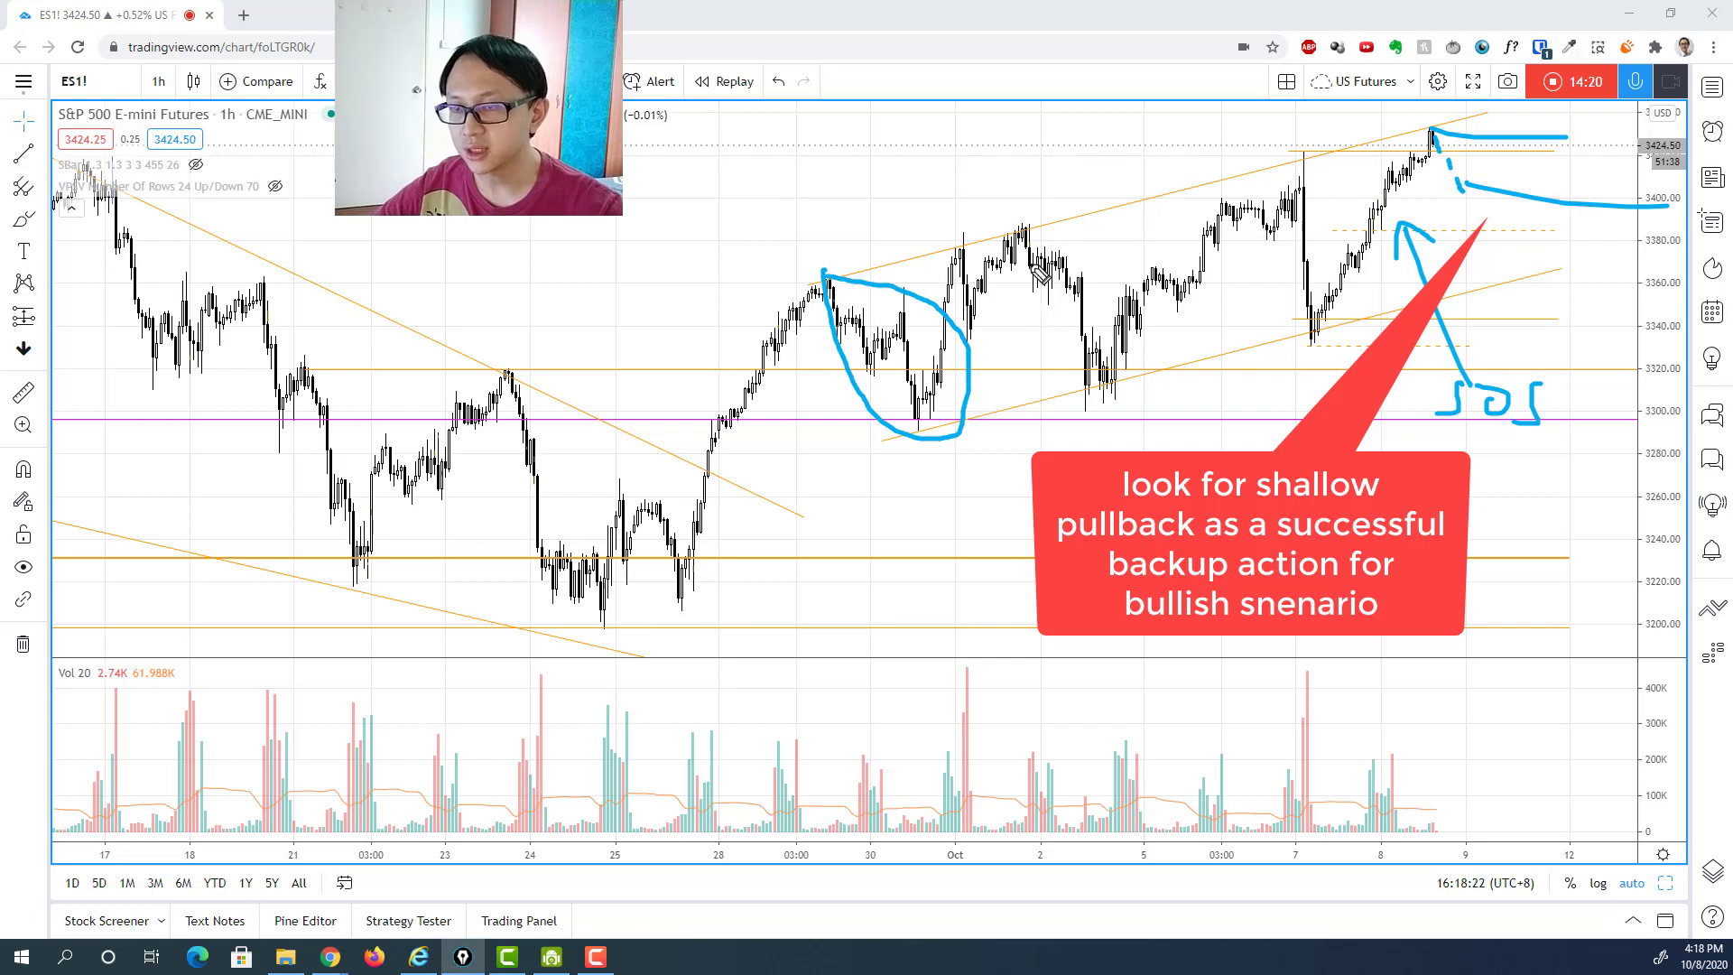
mouse_move(1038, 242)
left_mouse_down()
mouse_move(1124, 361)
mouse_move(1039, 212)
left_mouse_up()
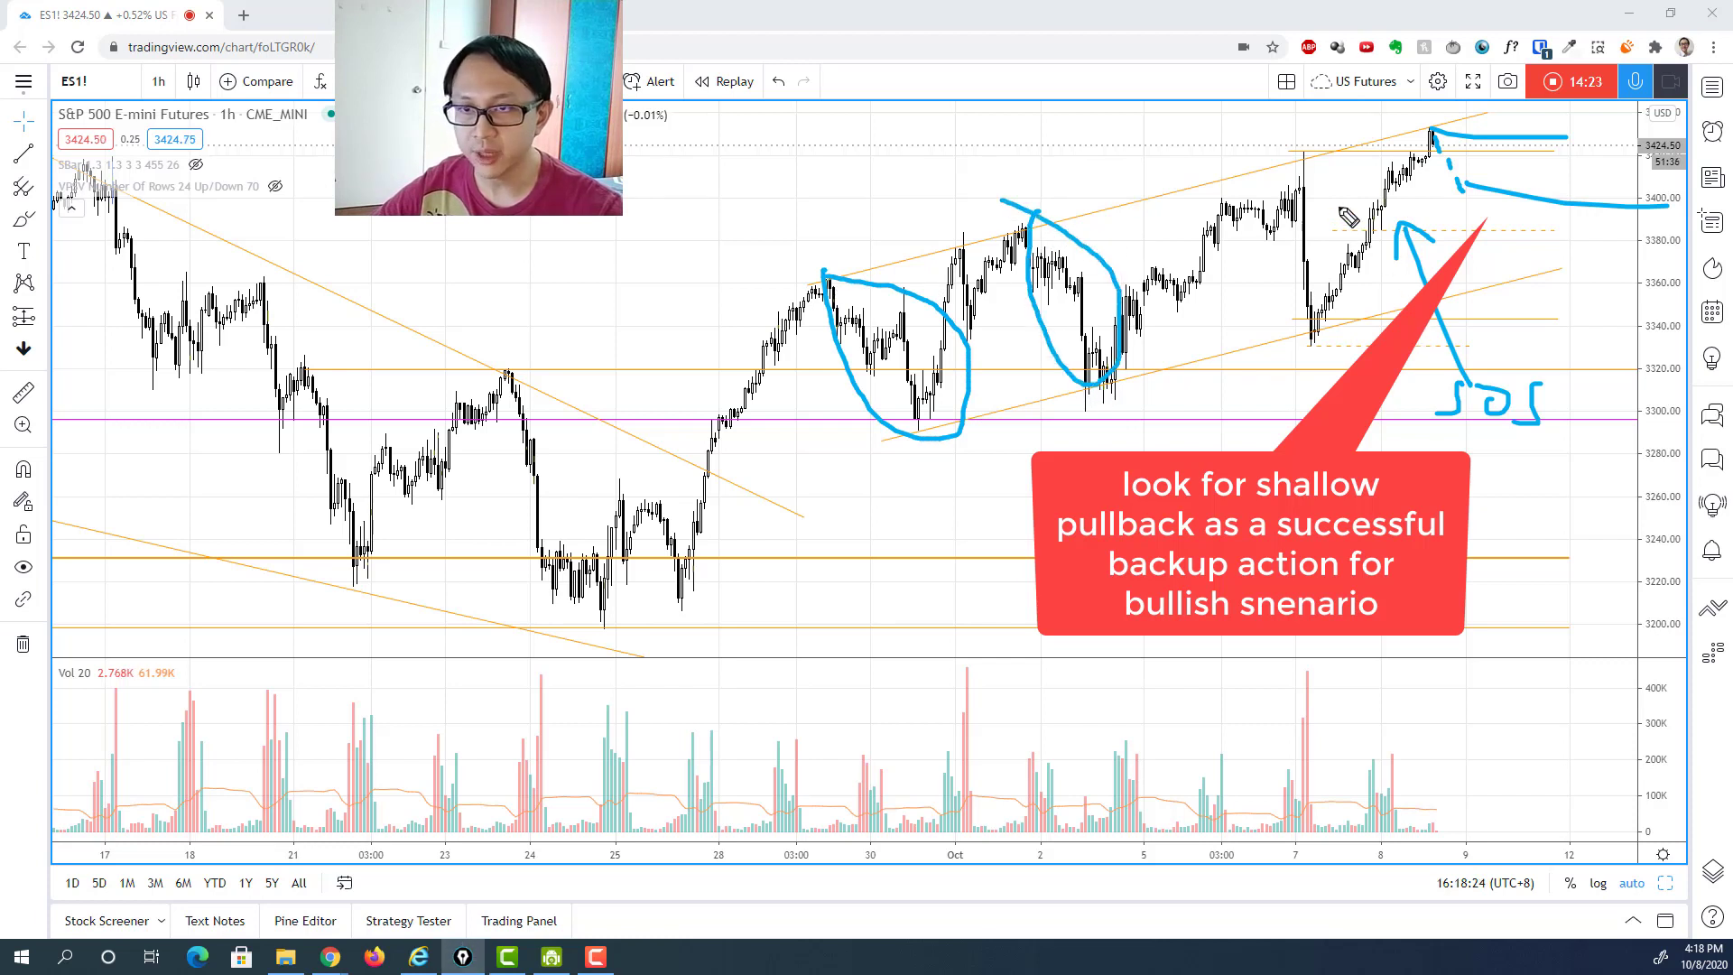
mouse_move(1306, 160)
left_mouse_down()
mouse_move(1286, 289)
mouse_move(1337, 316)
mouse_move(1319, 146)
left_mouse_up()
Mark the 7 October low with an upward arrow and a bracket beneath it, and trace the rise to that day's volume spike.
mouse_move(1300, 407)
left_mouse_down()
mouse_move(1303, 372)
mouse_move(1327, 395)
left_mouse_up()
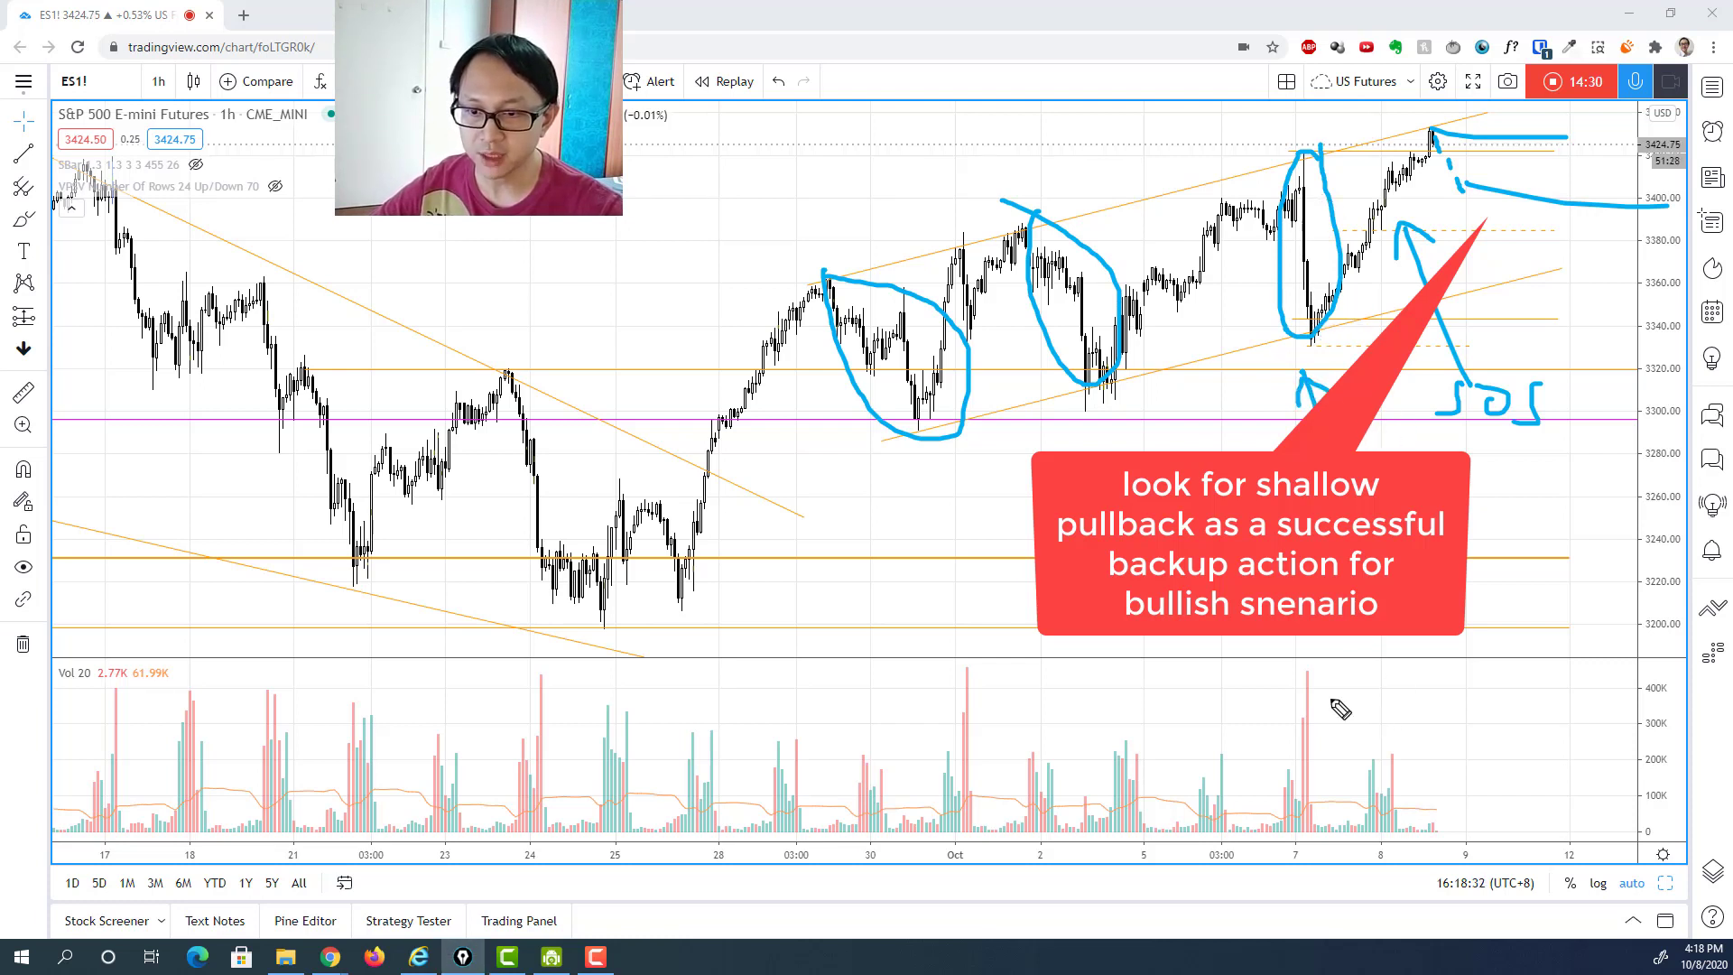
left_click_drag(1250, 761, 1308, 662)
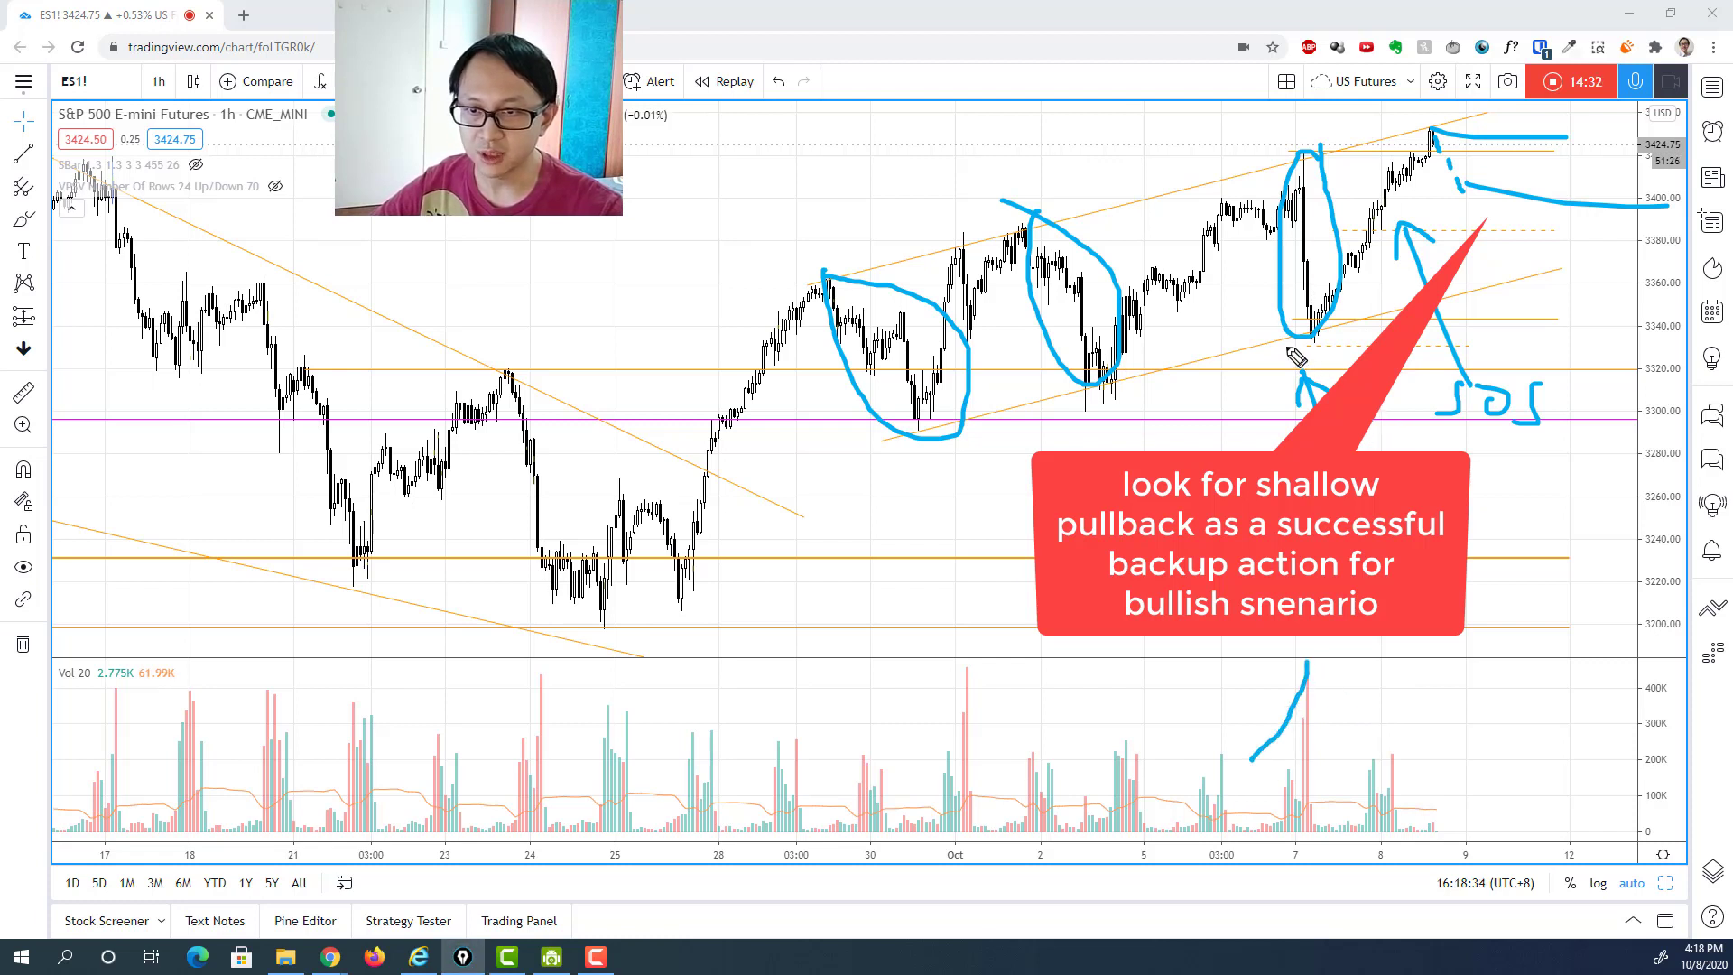
left_click_drag(1287, 347, 1354, 368)
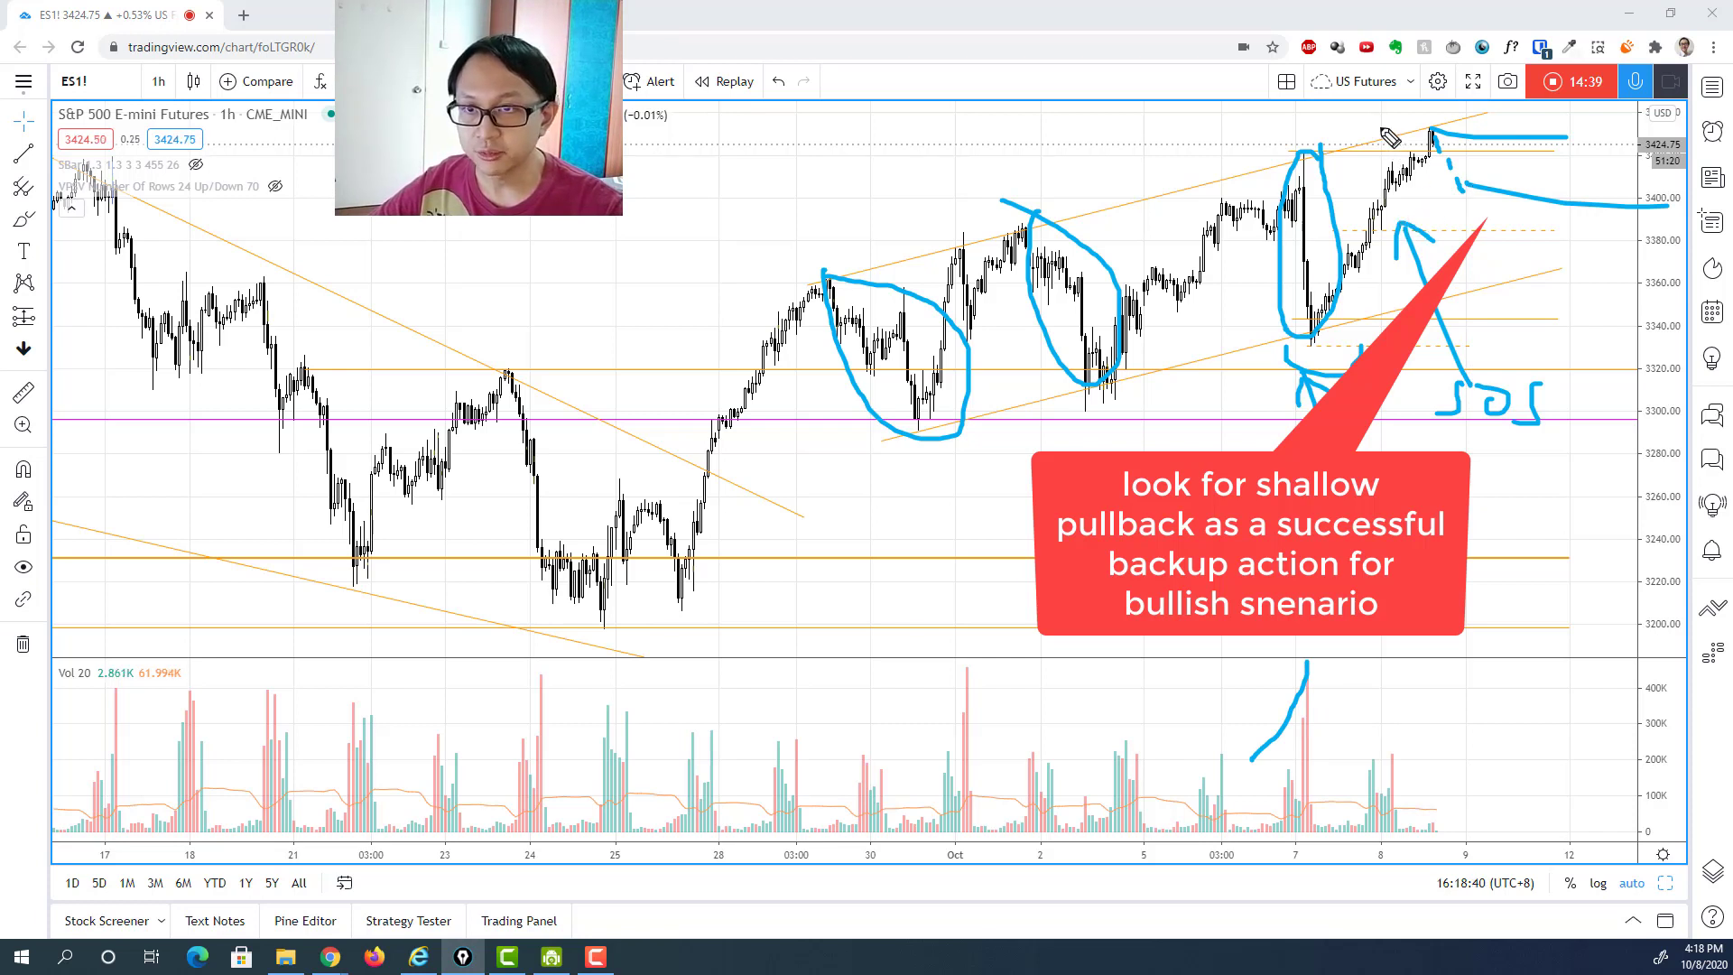
Point an arrow at the circled 7 October drop and mark its height with a double-headed vertical arrow, then erase all pen marks.
mouse_move(1384, 128)
left_mouse_down()
mouse_move(1344, 187)
mouse_move(1337, 167)
mouse_move(1365, 190)
mouse_move(1256, 327)
left_mouse_up()
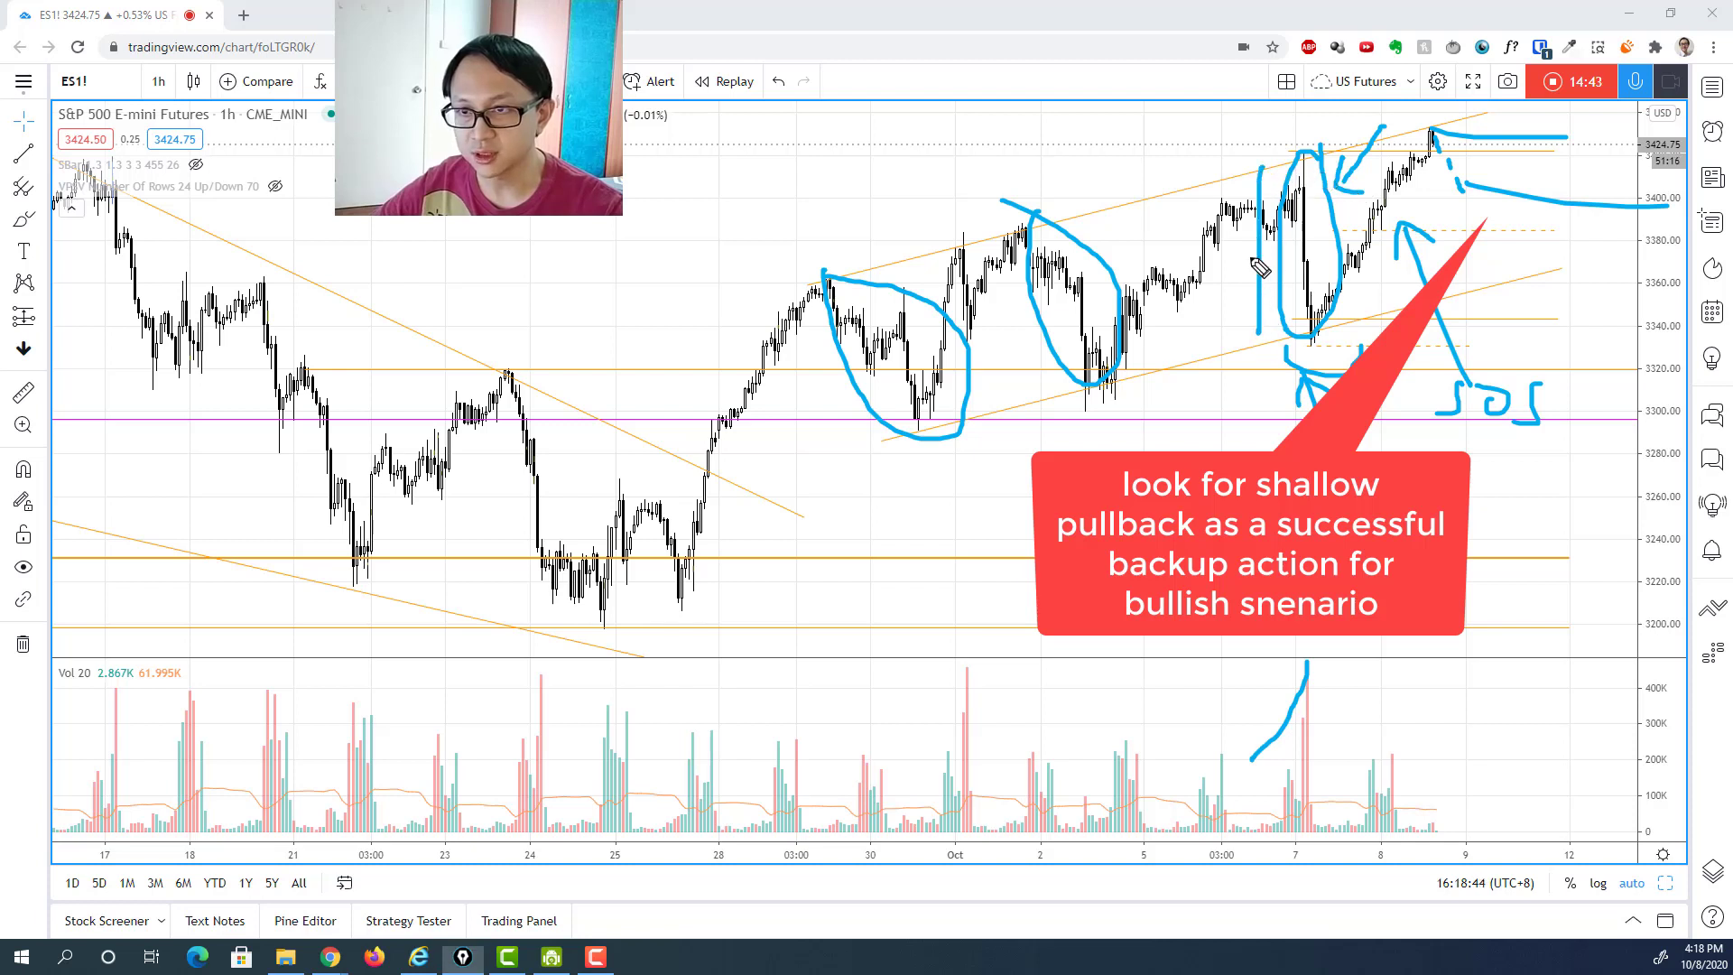
left_click_drag(1243, 192, 1264, 188)
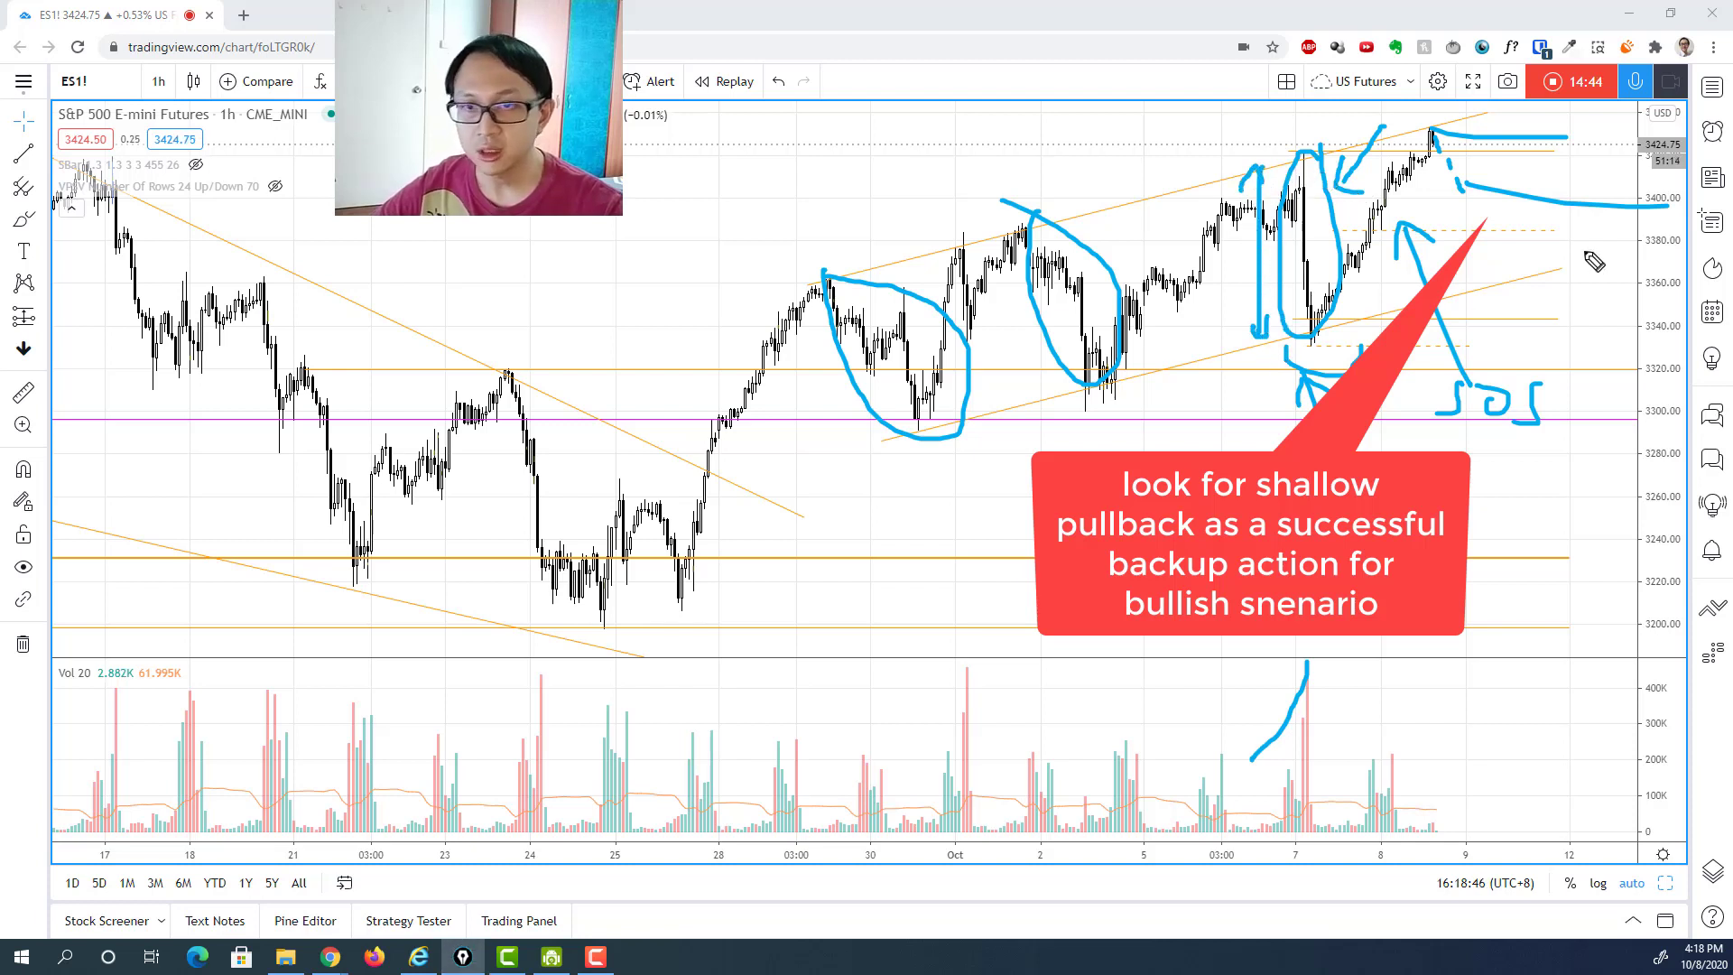
key("ctrl+shift+e")
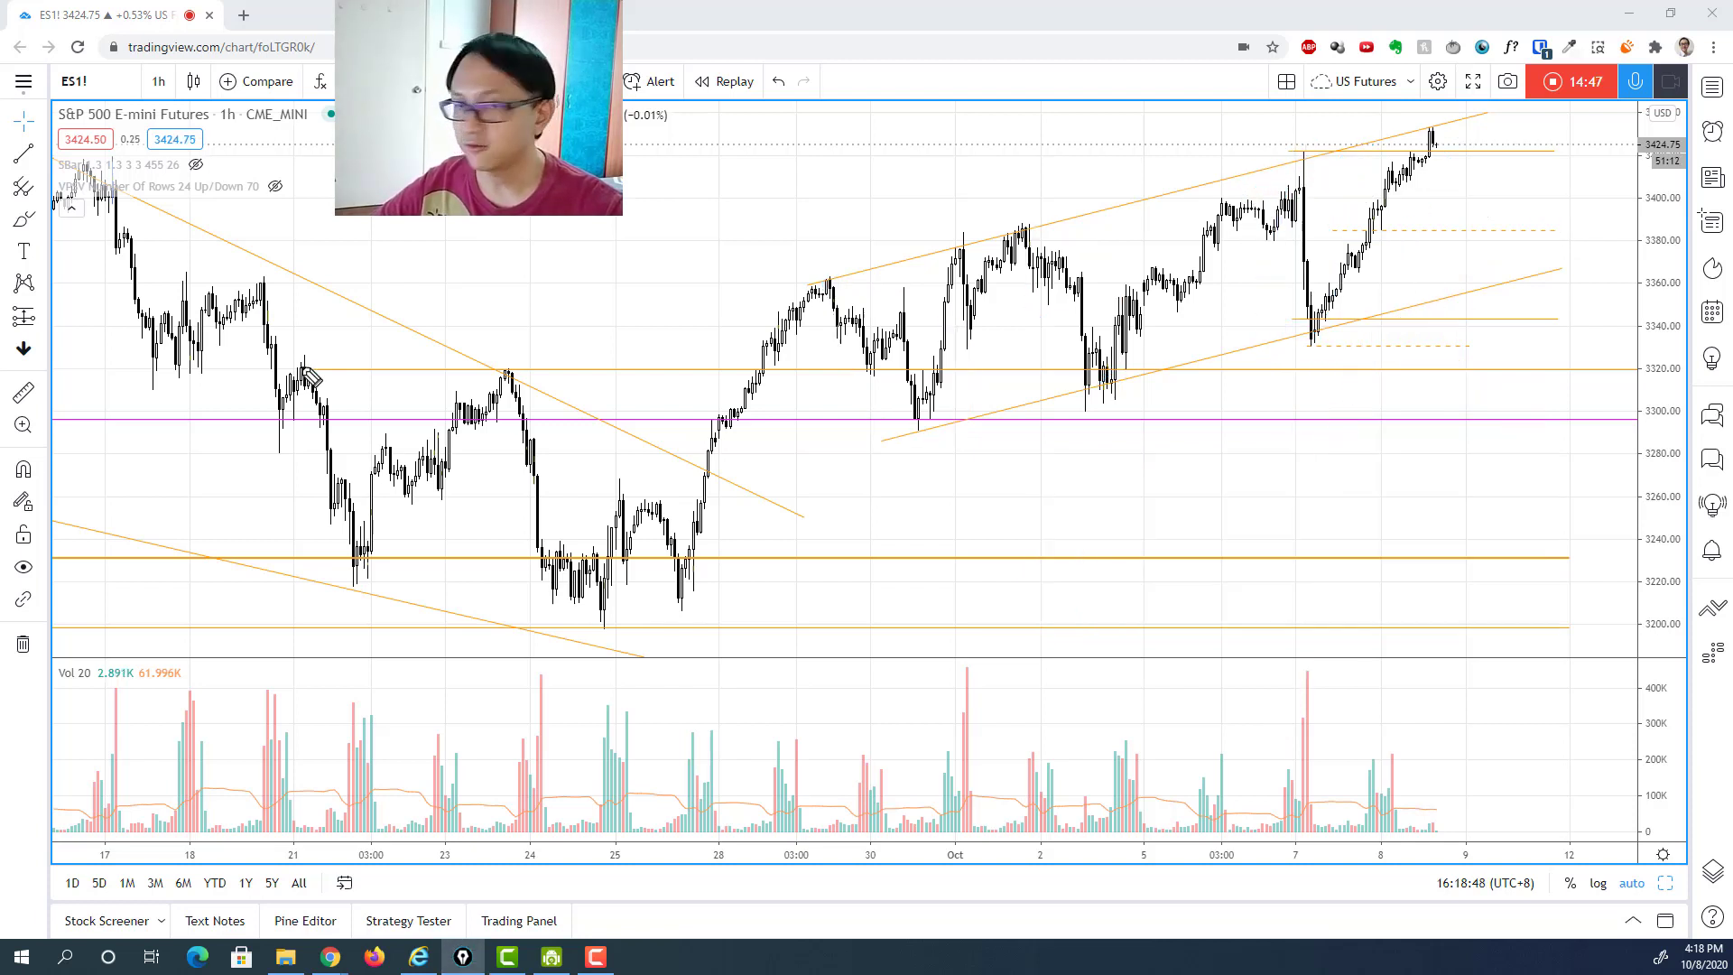
Sketch a ranging shallow pullback from the 8 October high to about 3400, with a support line near 3387, then erase the marks.
mouse_move(1435, 143)
left_mouse_down()
mouse_move(1456, 193)
mouse_move(1575, 195)
mouse_move(1426, 131)
mouse_move(1613, 143)
mouse_move(1681, 215)
mouse_move(1709, 206)
left_mouse_up()
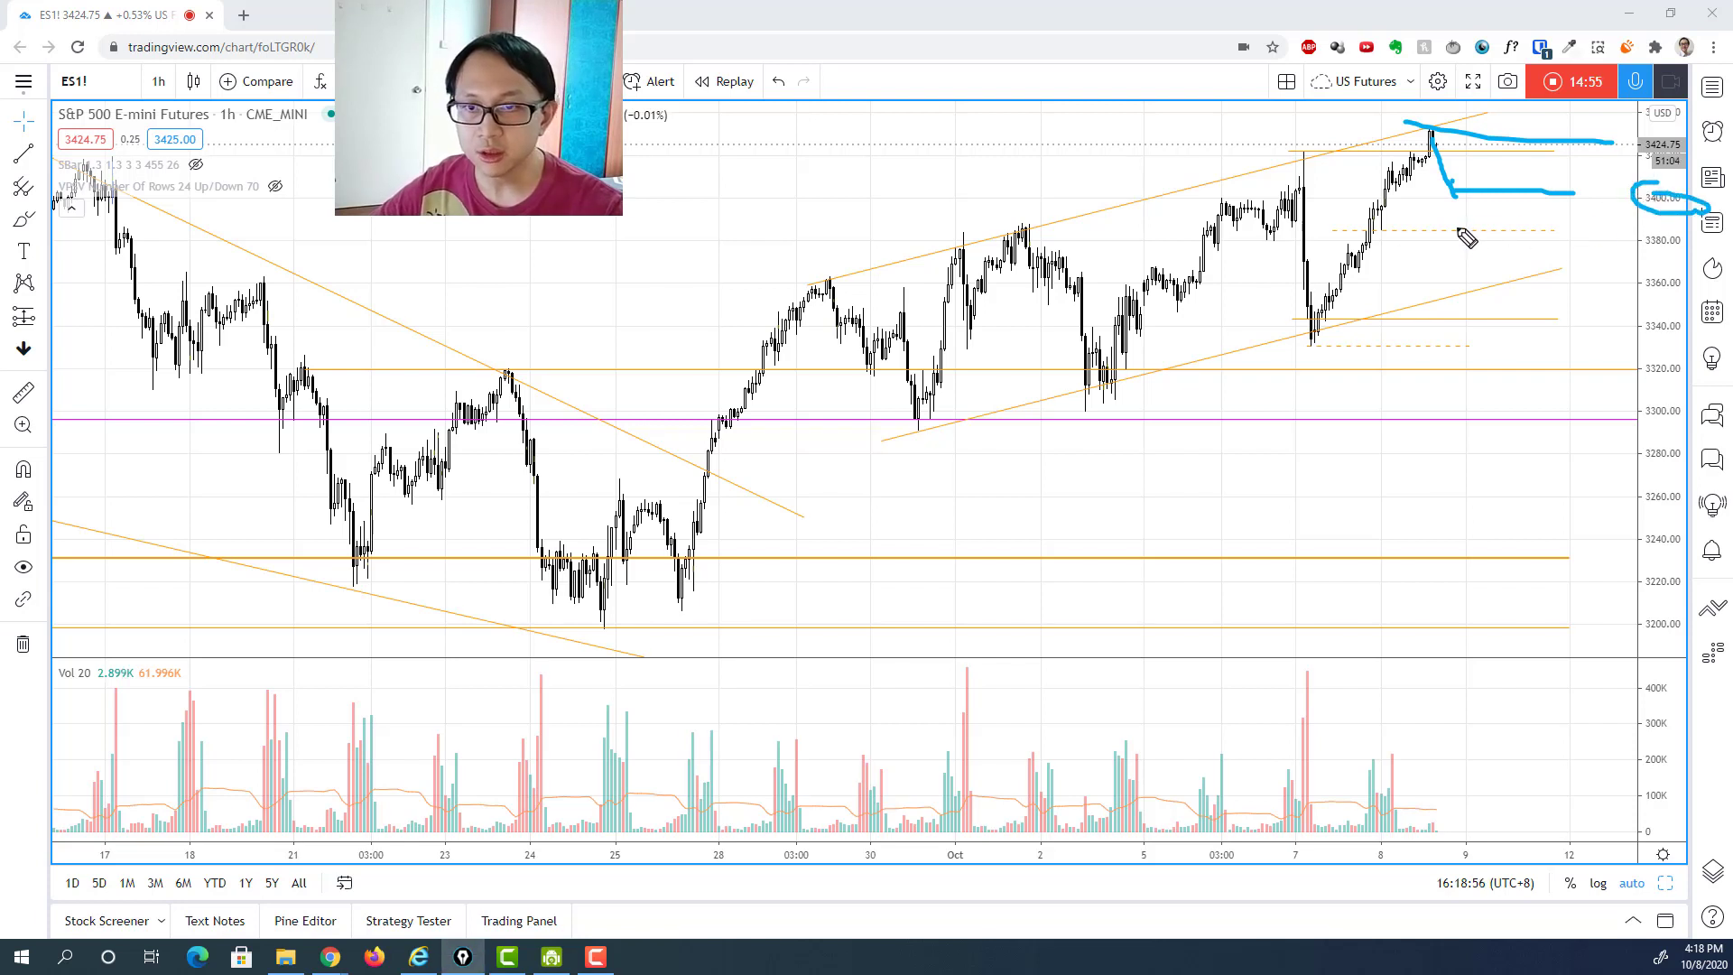
left_click_drag(1273, 231, 1668, 226)
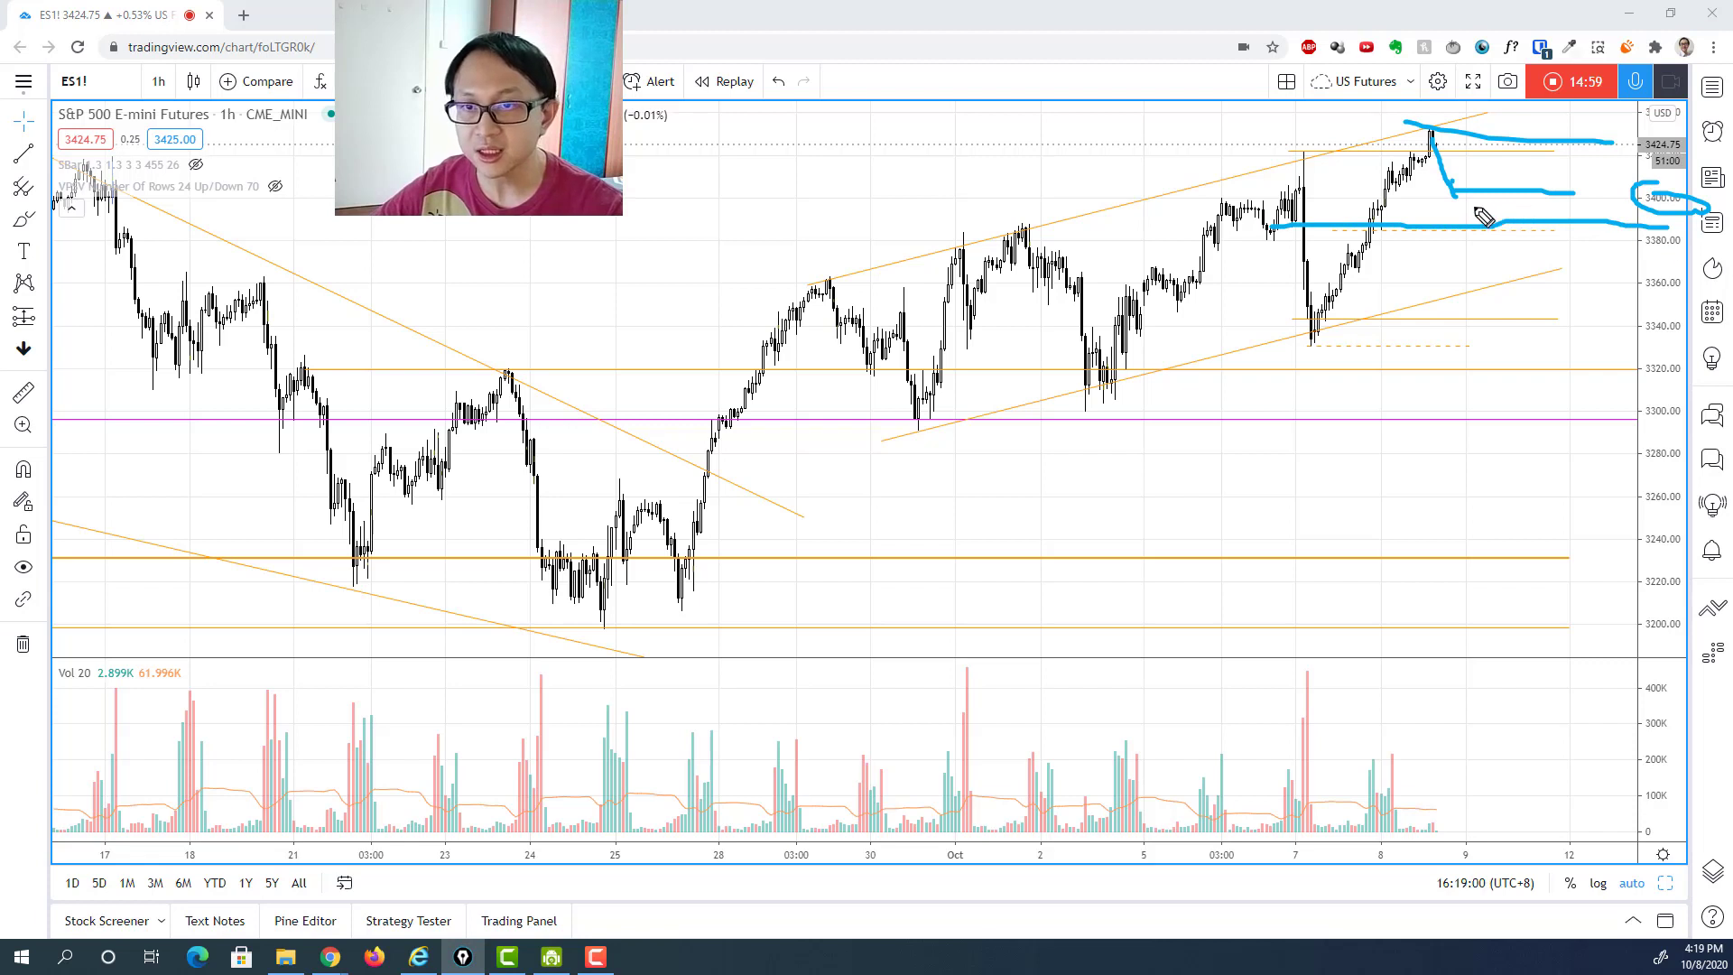
mouse_move(1452, 201)
left_mouse_down()
mouse_move(1478, 218)
mouse_move(1544, 141)
mouse_move(1591, 179)
left_mouse_up()
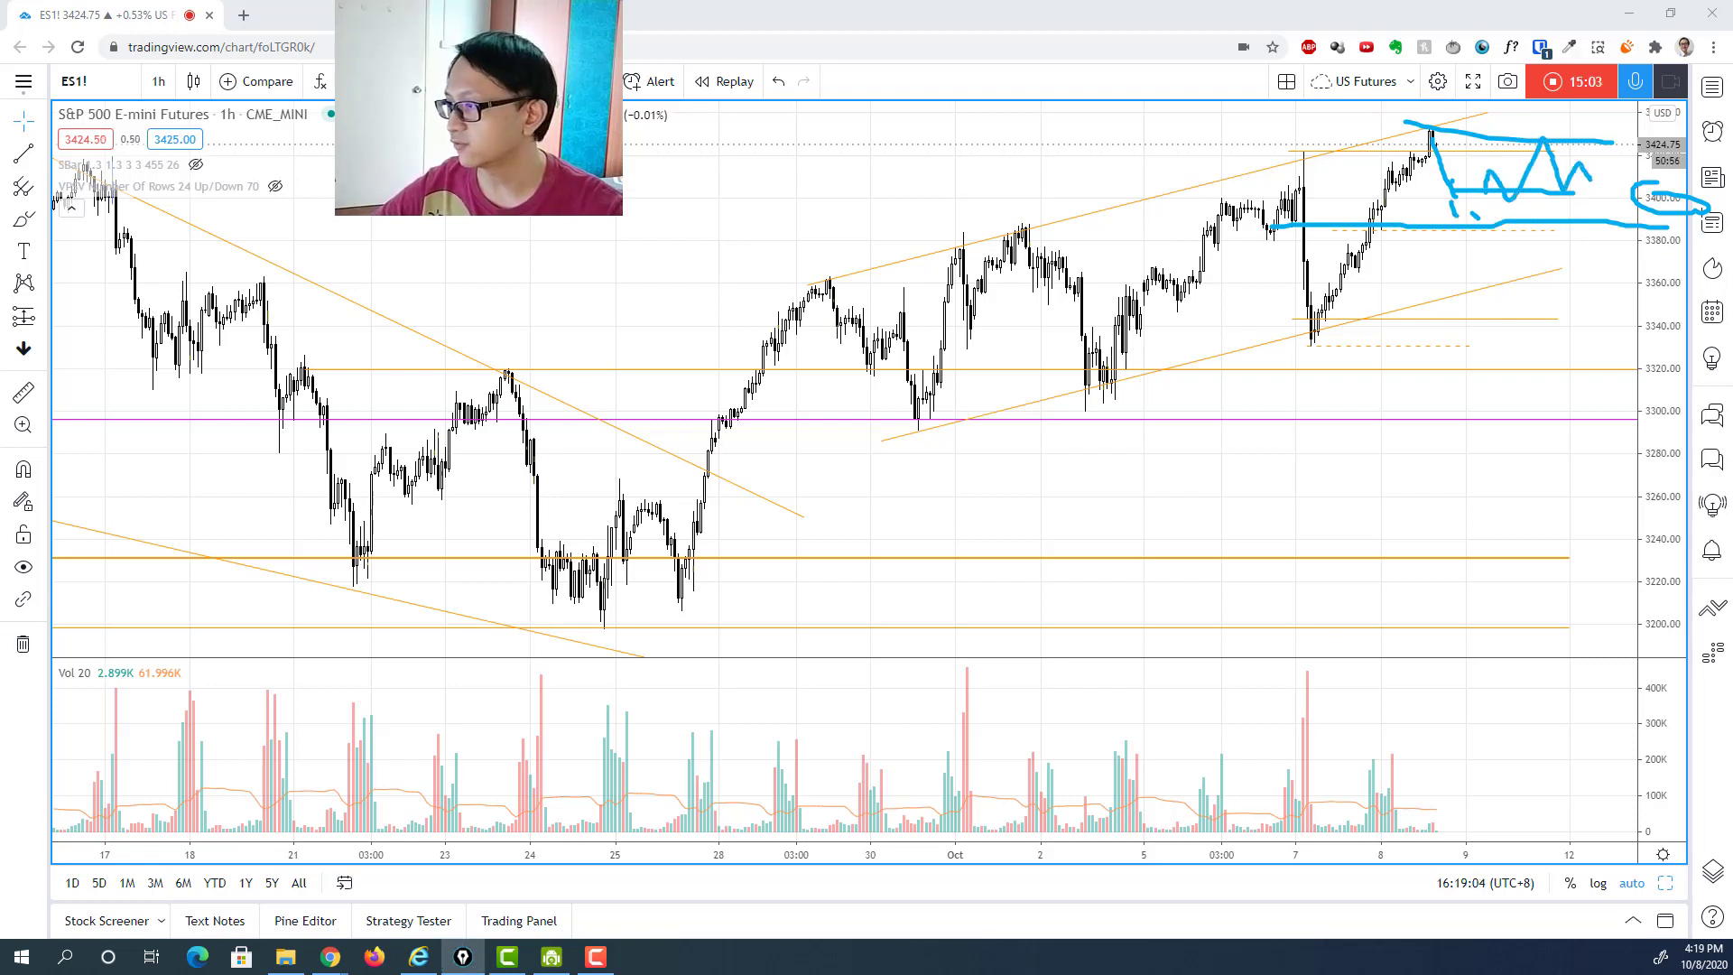
key("e")
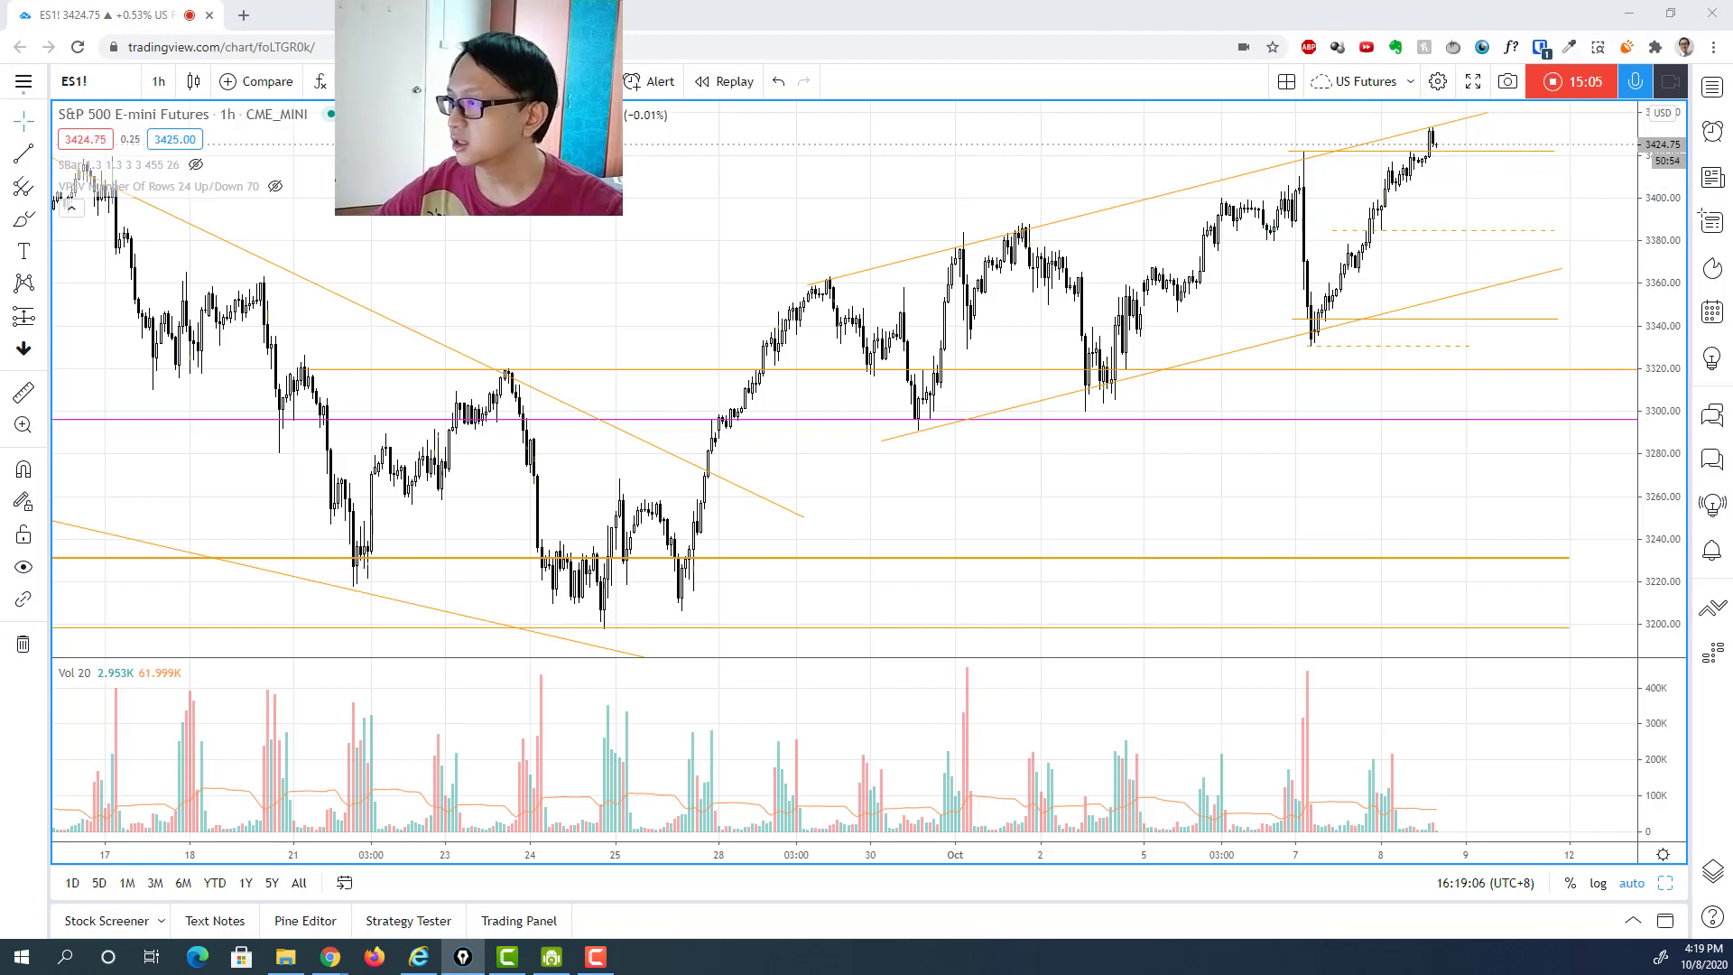
Switch the chart to the 4-hour interval and draw freehand horizontal resistance lines near 3420, 3450 and 3485.
left_click(159, 81)
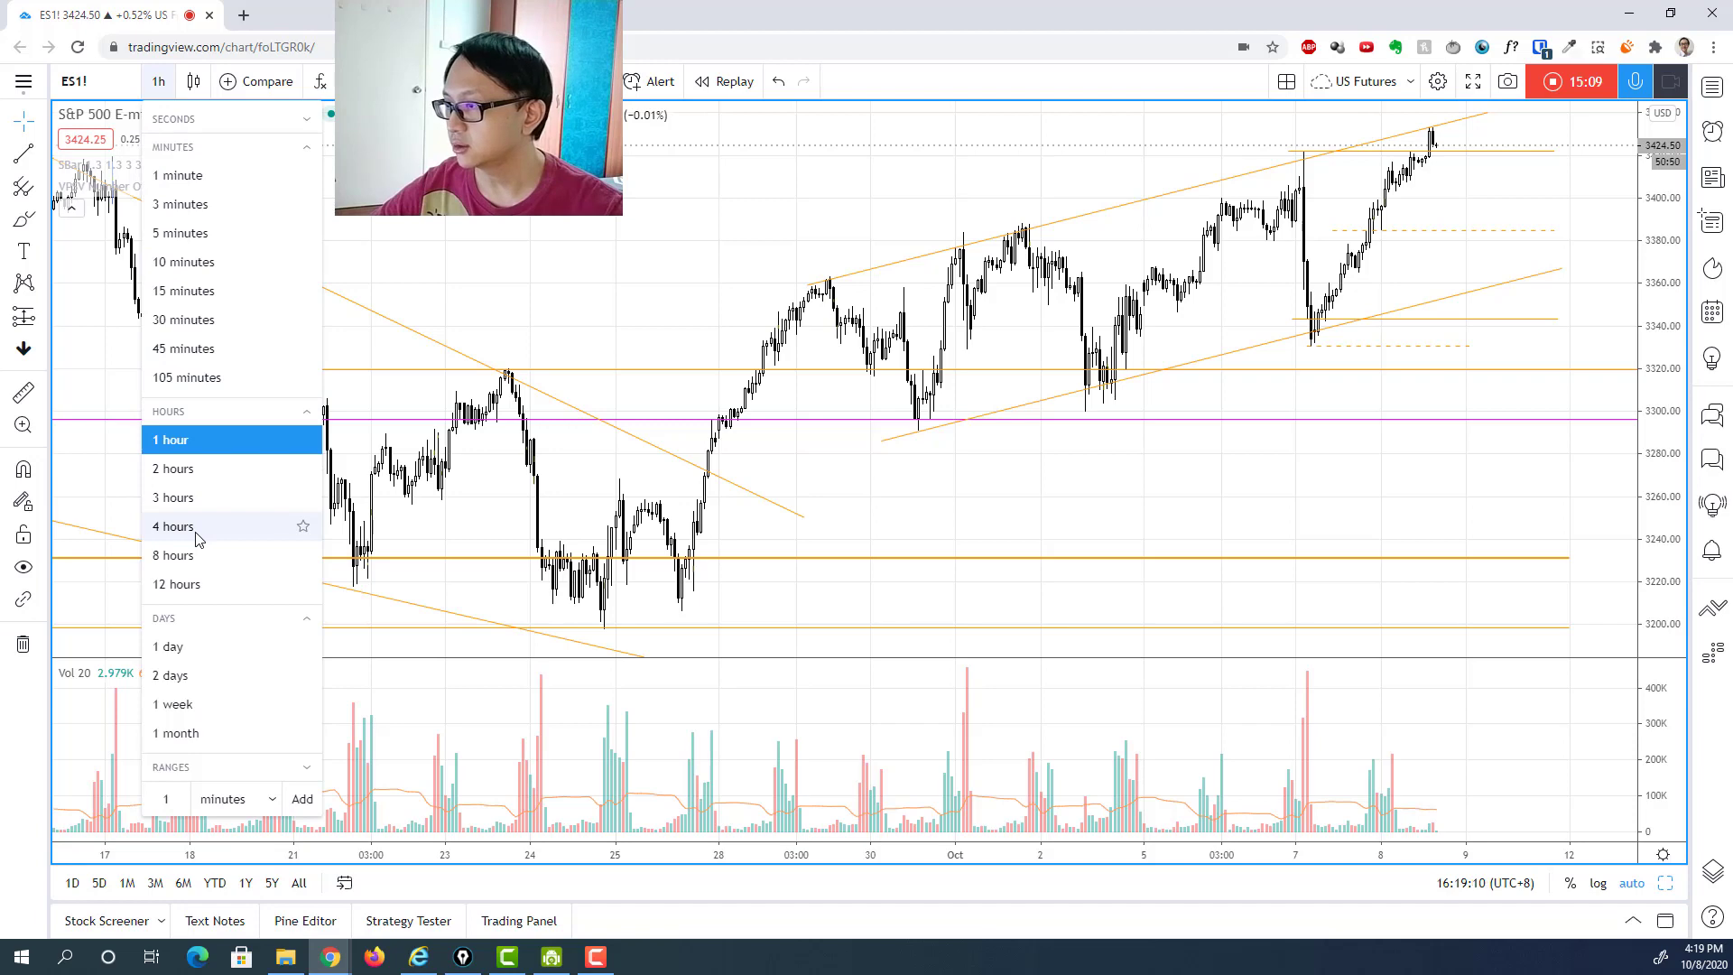
left_click(254, 527)
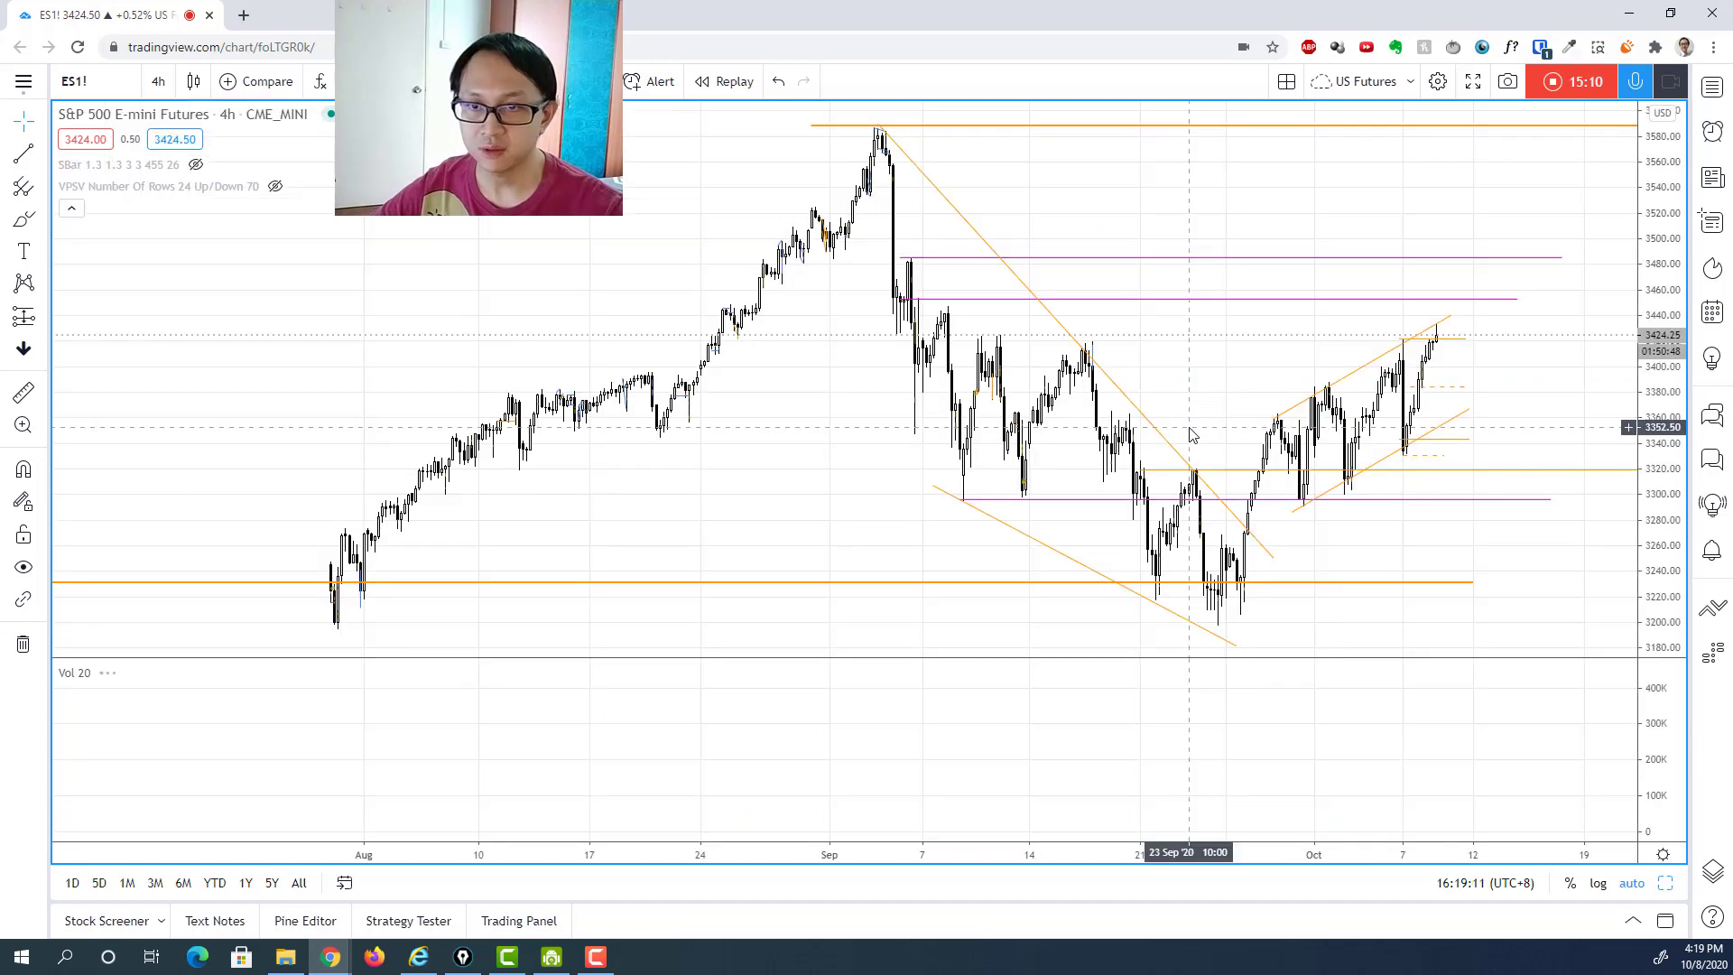
scroll(1194, 440, "up", 5)
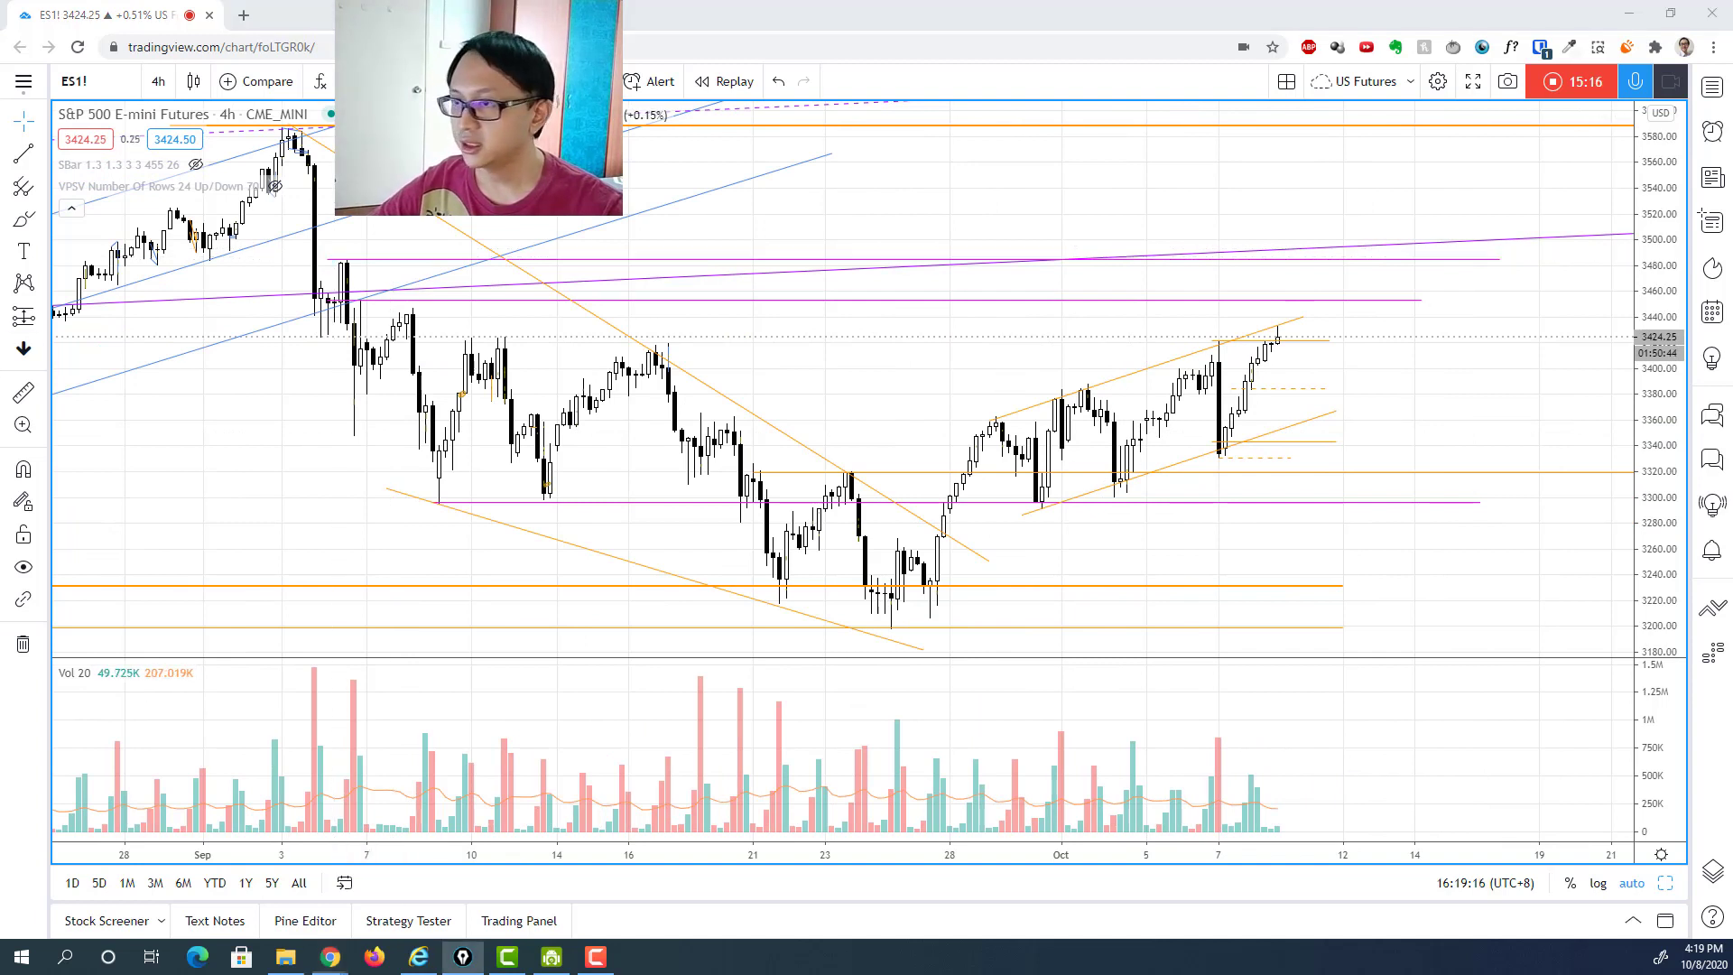
left_click_drag(465, 356, 1675, 357)
left_click_drag(352, 307, 1666, 313)
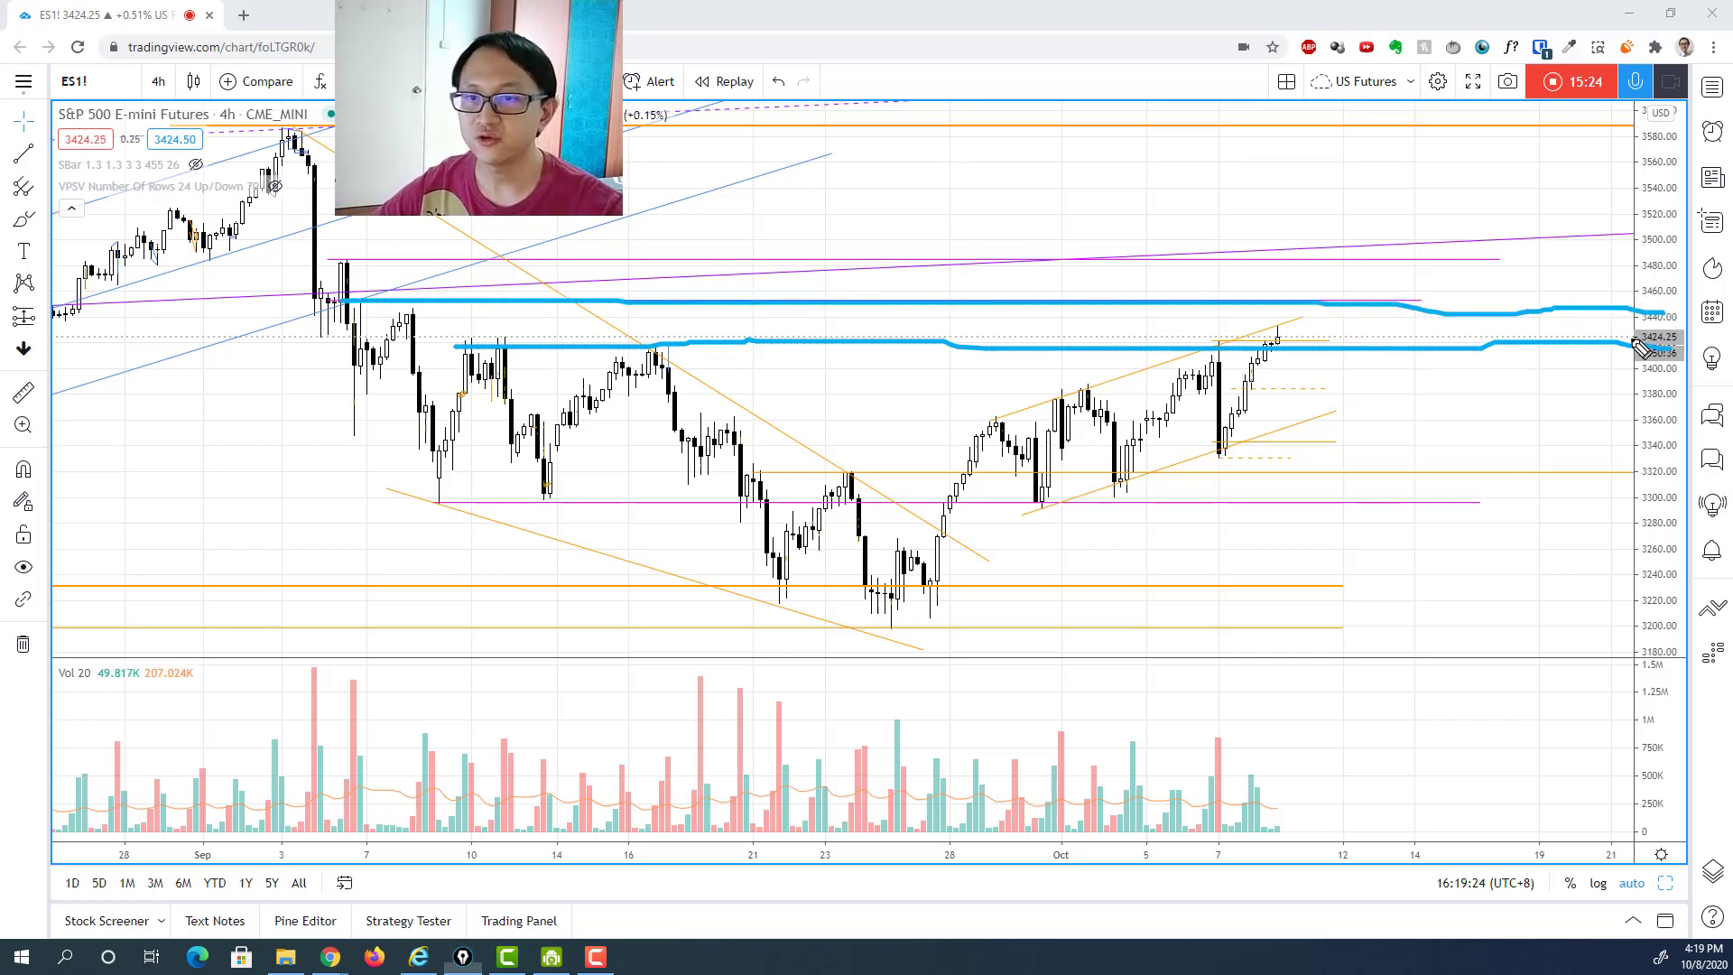
left_click_drag(343, 260, 1665, 267)
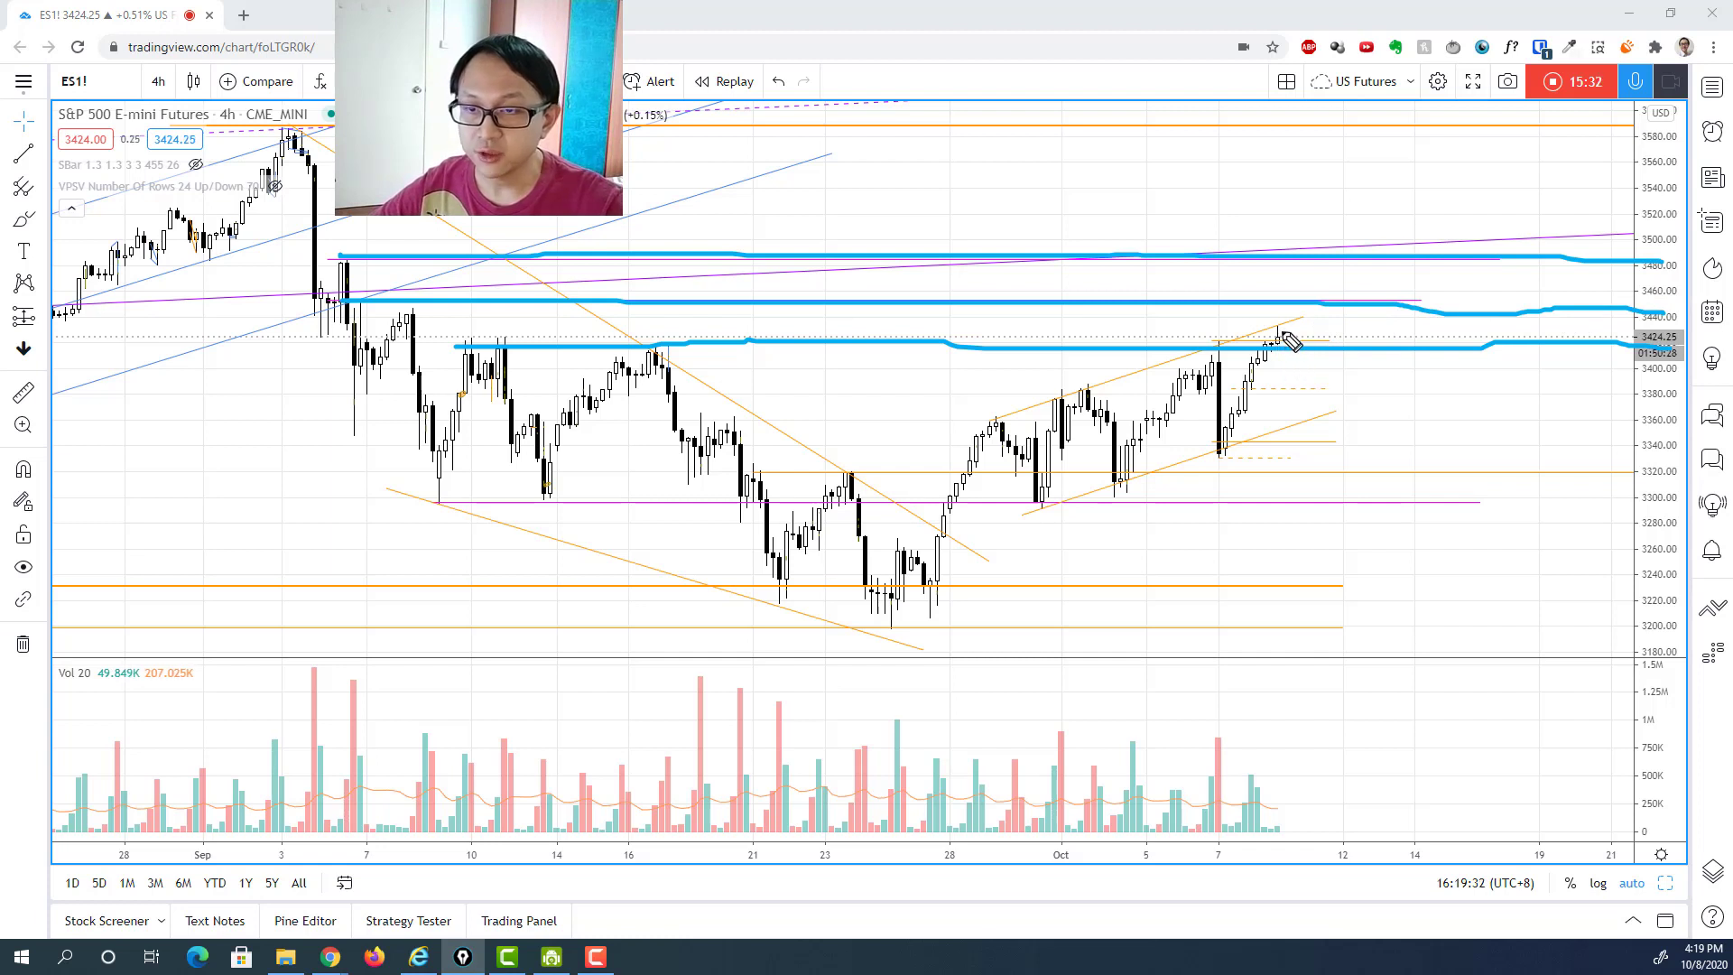
Sketch a bullish path that ranges near 3420 and rallies to about 3580, circle that target area, then clear the marks.
mouse_move(1277, 330)
left_mouse_down()
mouse_move(1294, 363)
mouse_move(1378, 359)
mouse_move(1405, 271)
left_mouse_up()
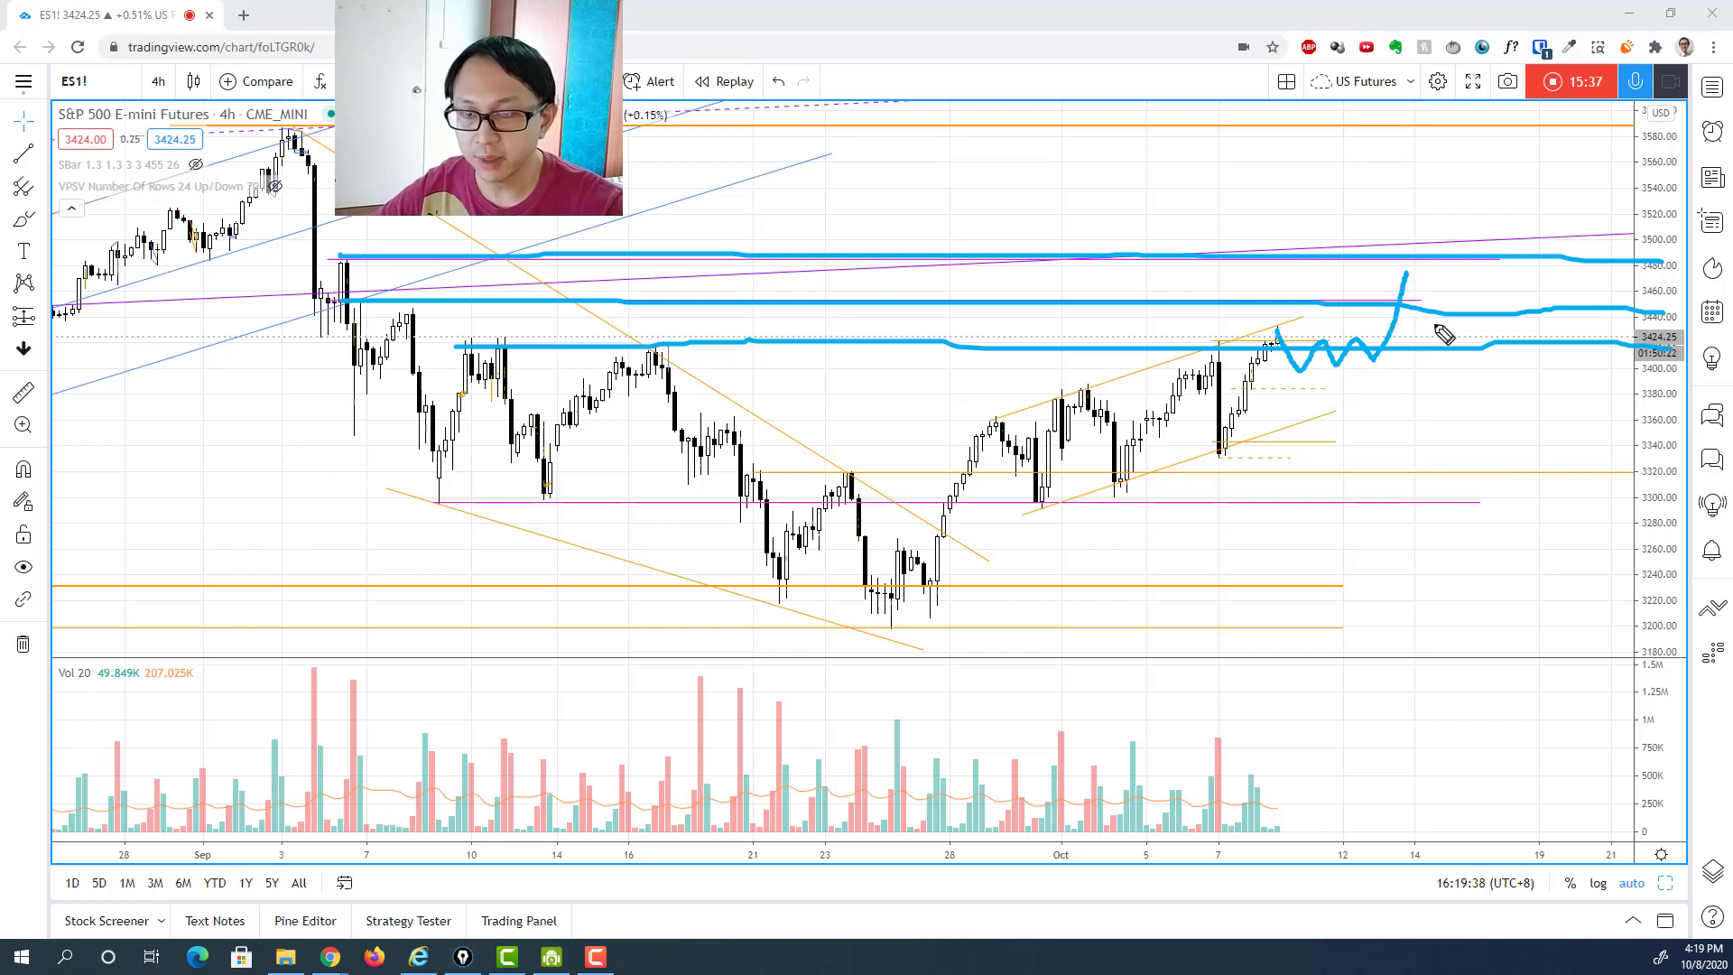
left_click_drag(1270, 335, 1448, 337)
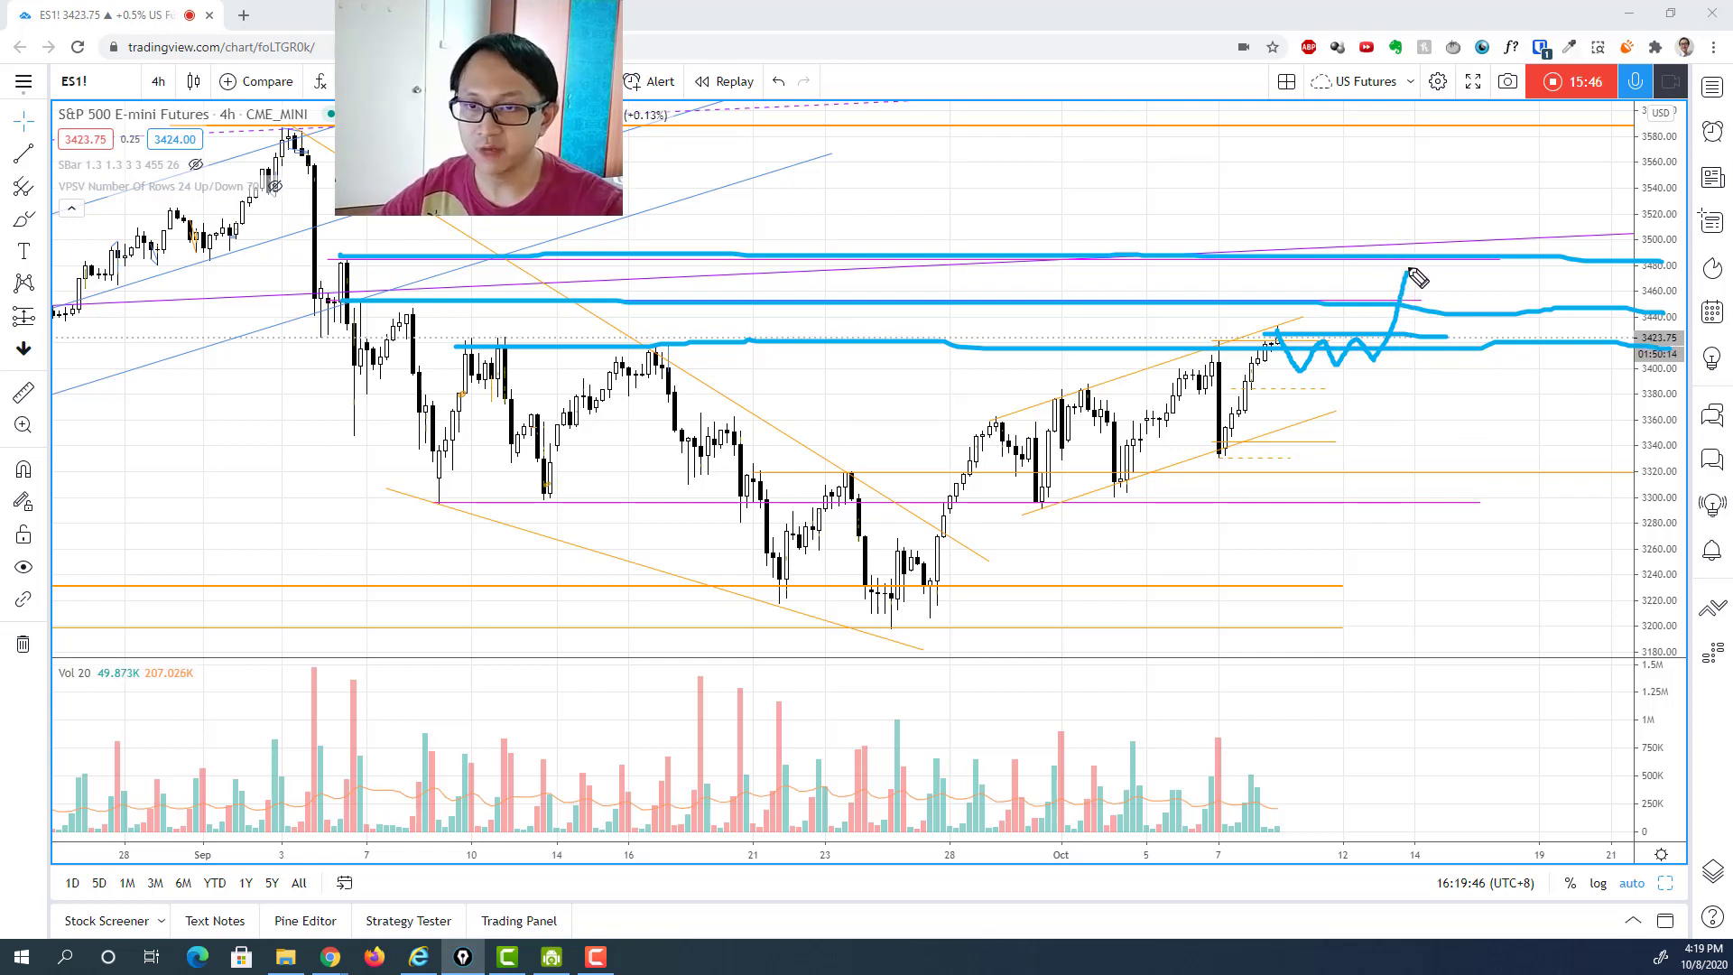
left_click_drag(1413, 273, 1452, 152)
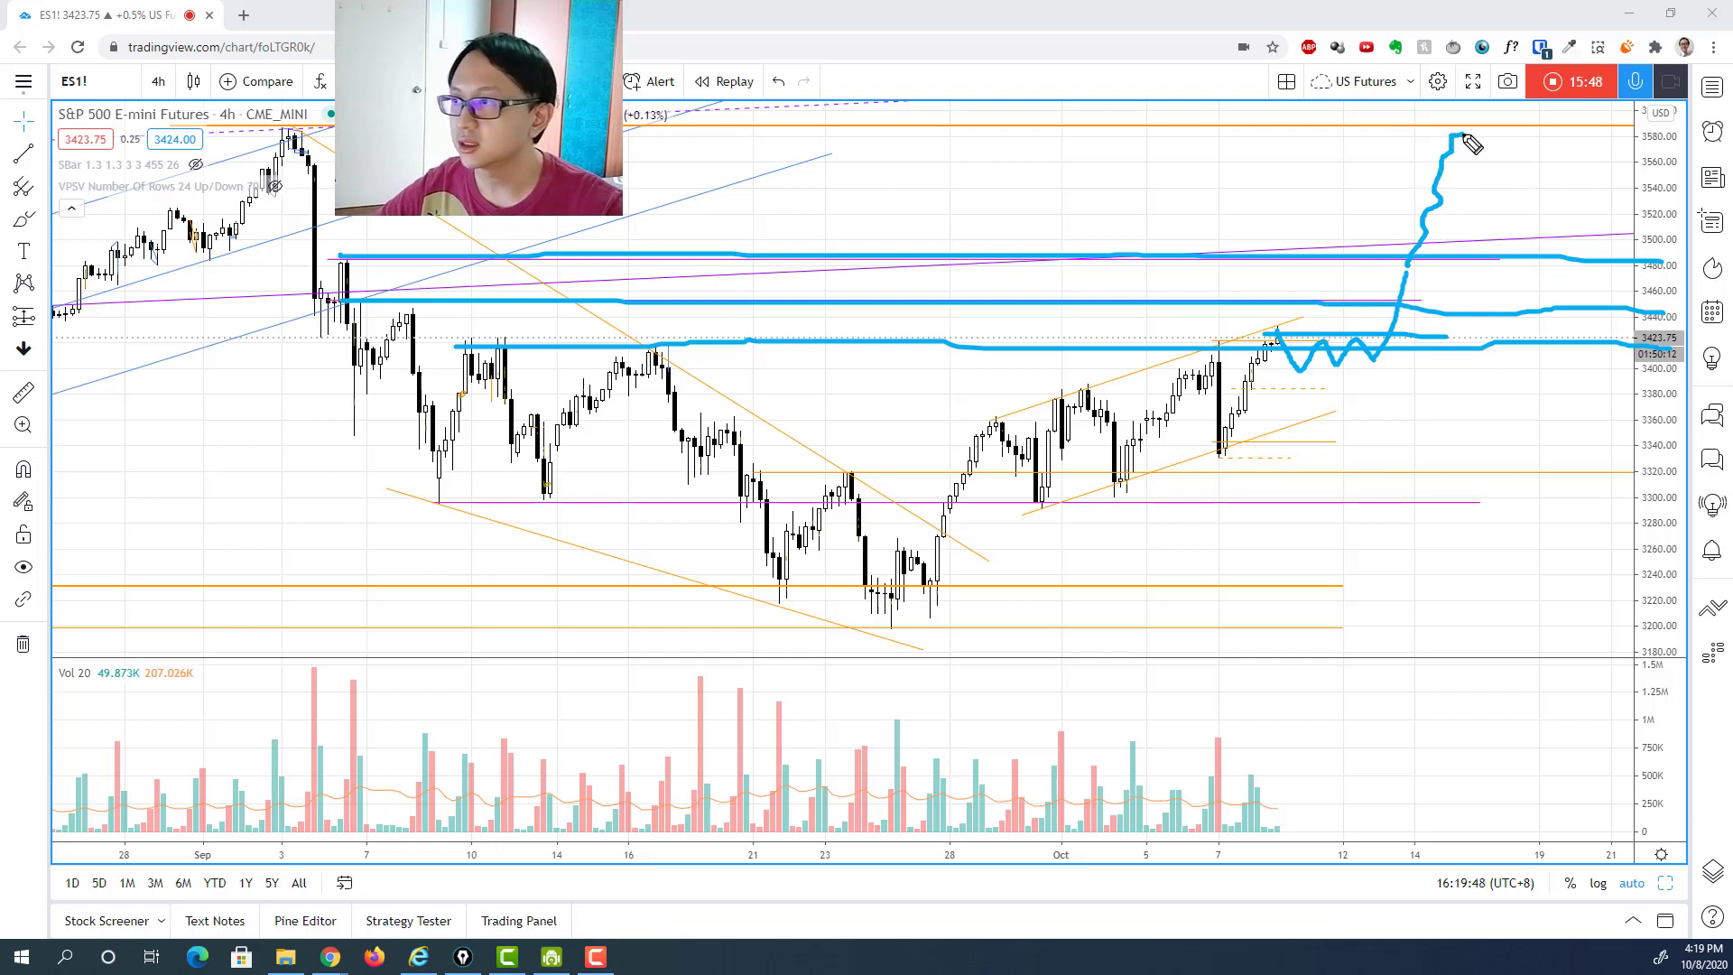
mouse_move(1661, 106)
left_mouse_down()
mouse_move(1569, 145)
mouse_move(1675, 109)
left_mouse_up()
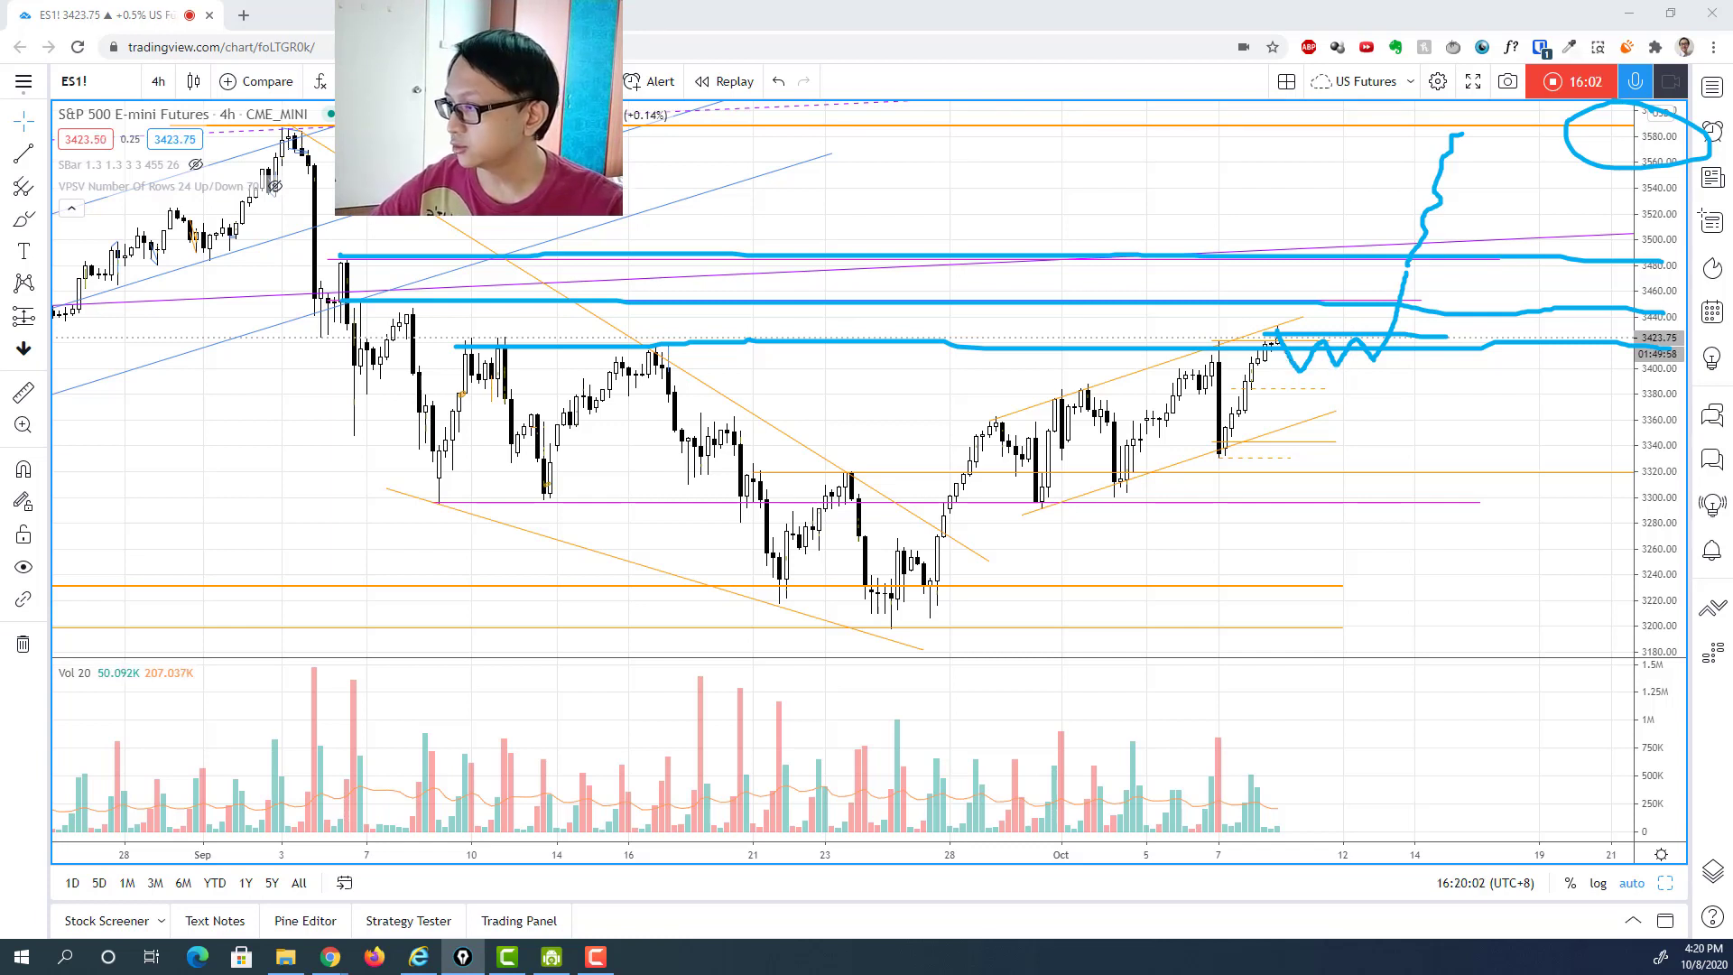
key("Escape")
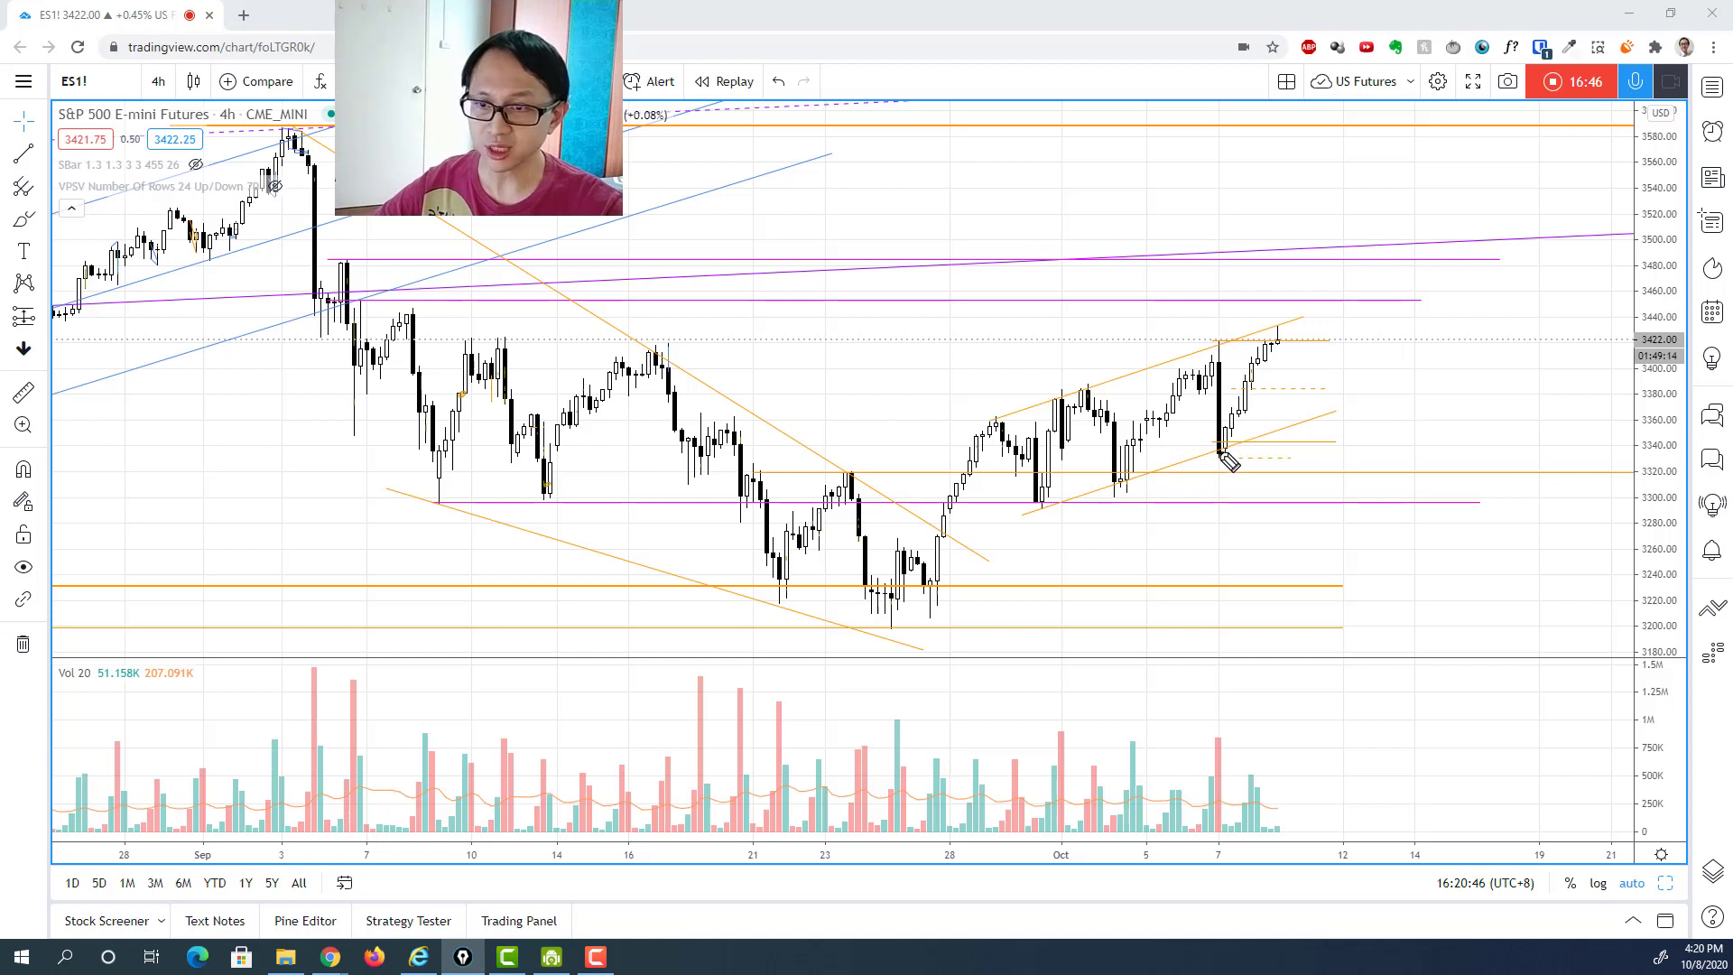
Draw horizontal lines at the 7 October low and high, with a dashed decline between them, and circle the 3300–3320 zone.
left_click_drag(1219, 456, 1367, 456)
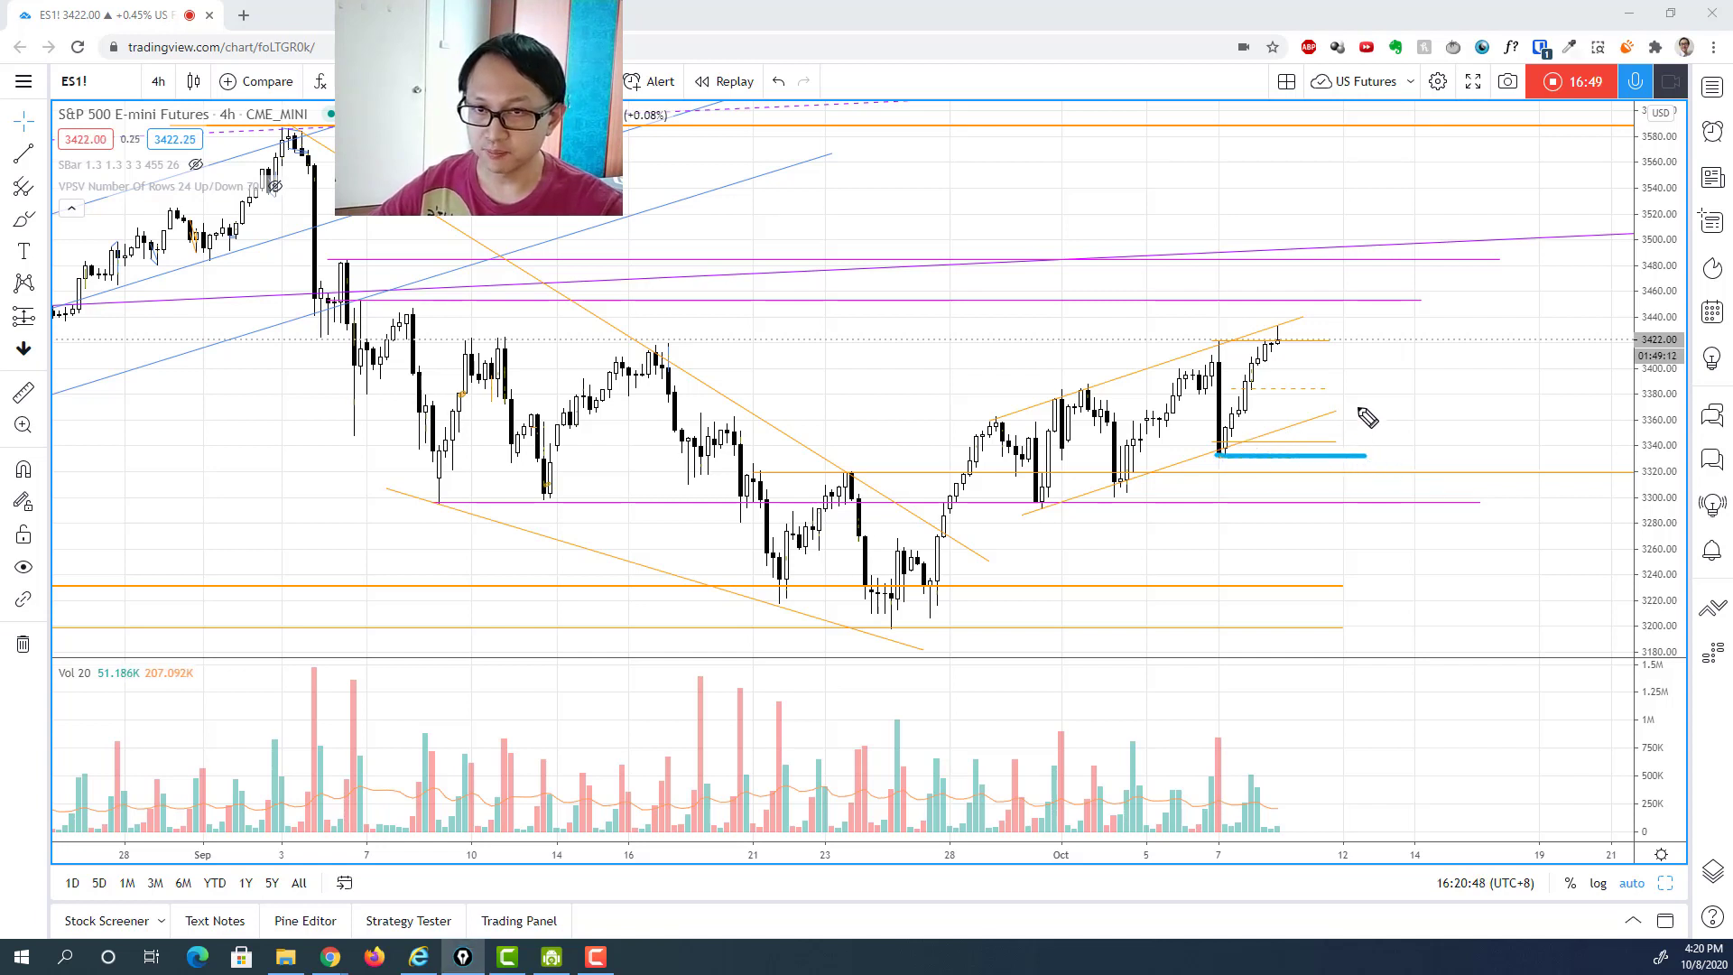
left_click_drag(1221, 341, 1382, 338)
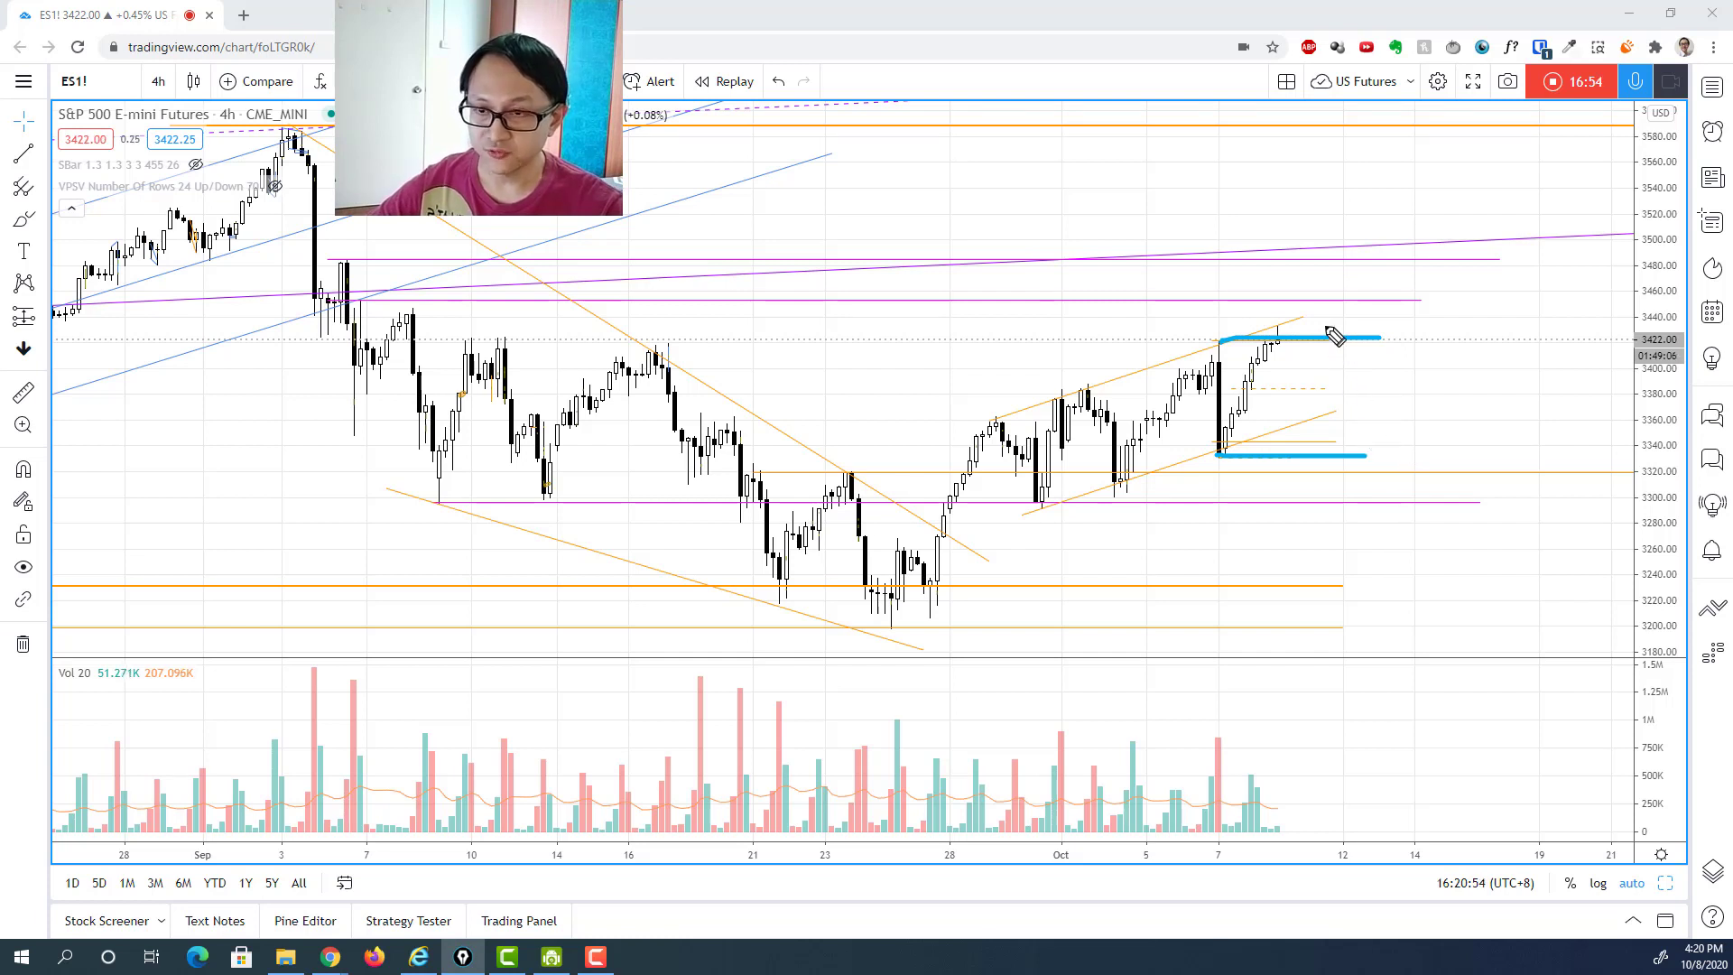
mouse_move(1284, 338)
left_mouse_down()
mouse_move(1276, 321)
mouse_move(1315, 442)
left_mouse_up()
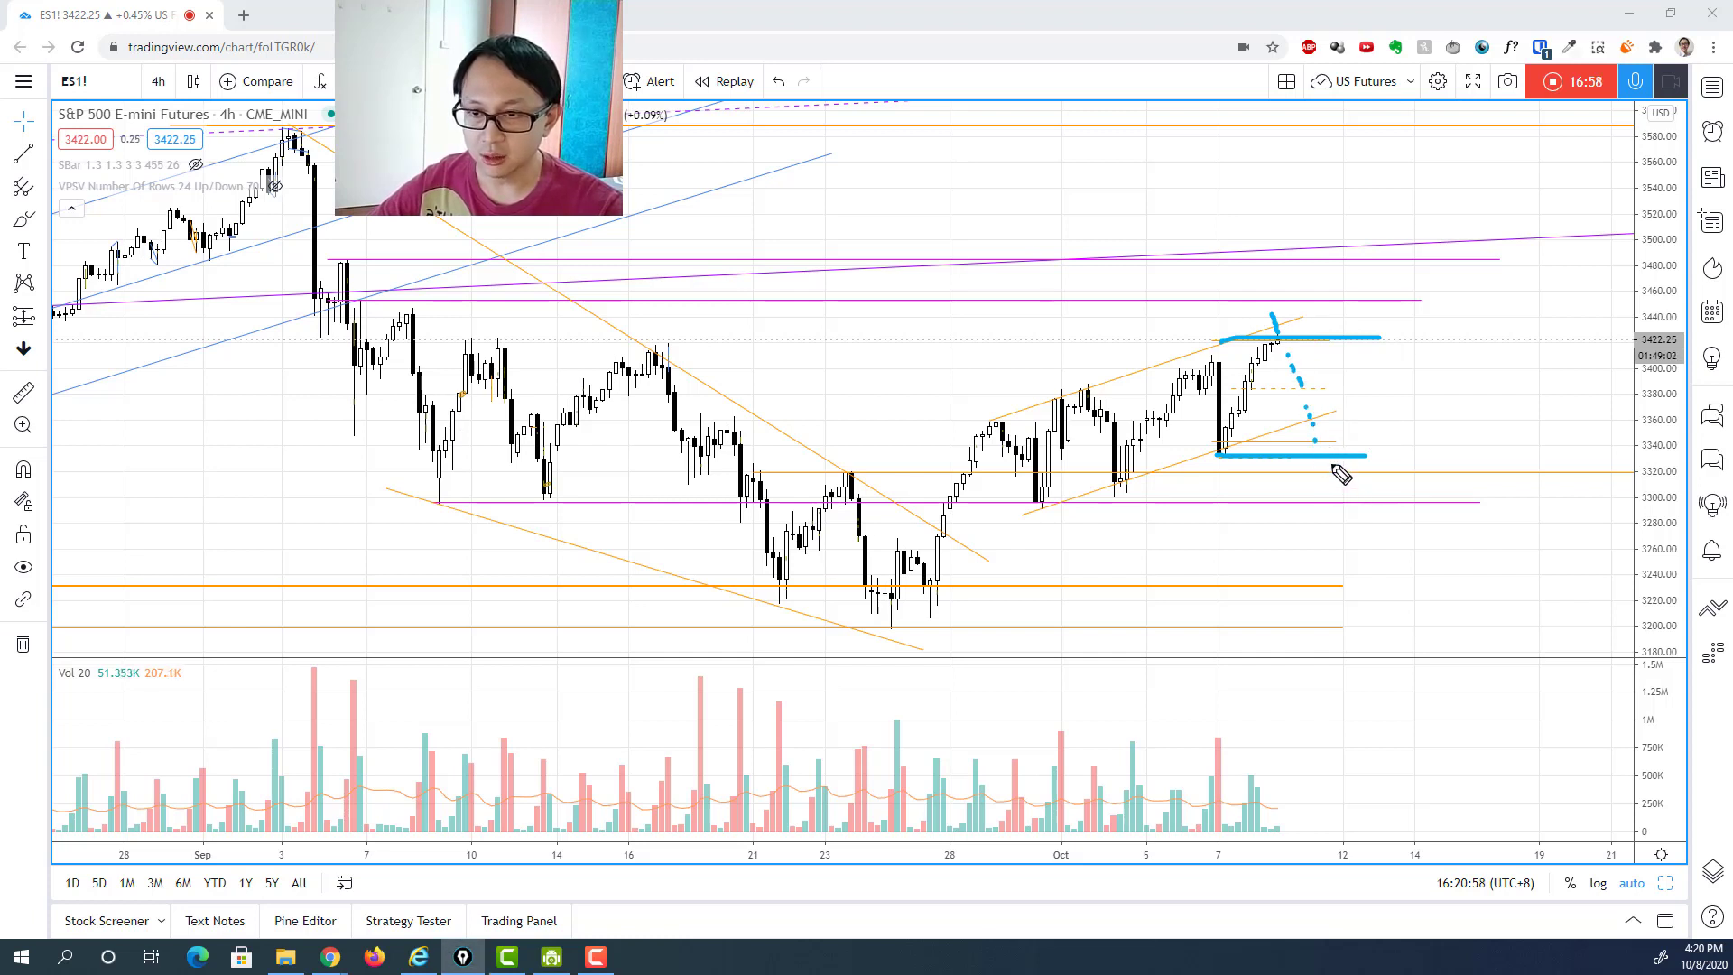
mouse_move(1576, 454)
left_mouse_down()
mouse_move(1481, 487)
mouse_move(1725, 503)
mouse_move(1554, 456)
mouse_move(1580, 453)
left_mouse_up()
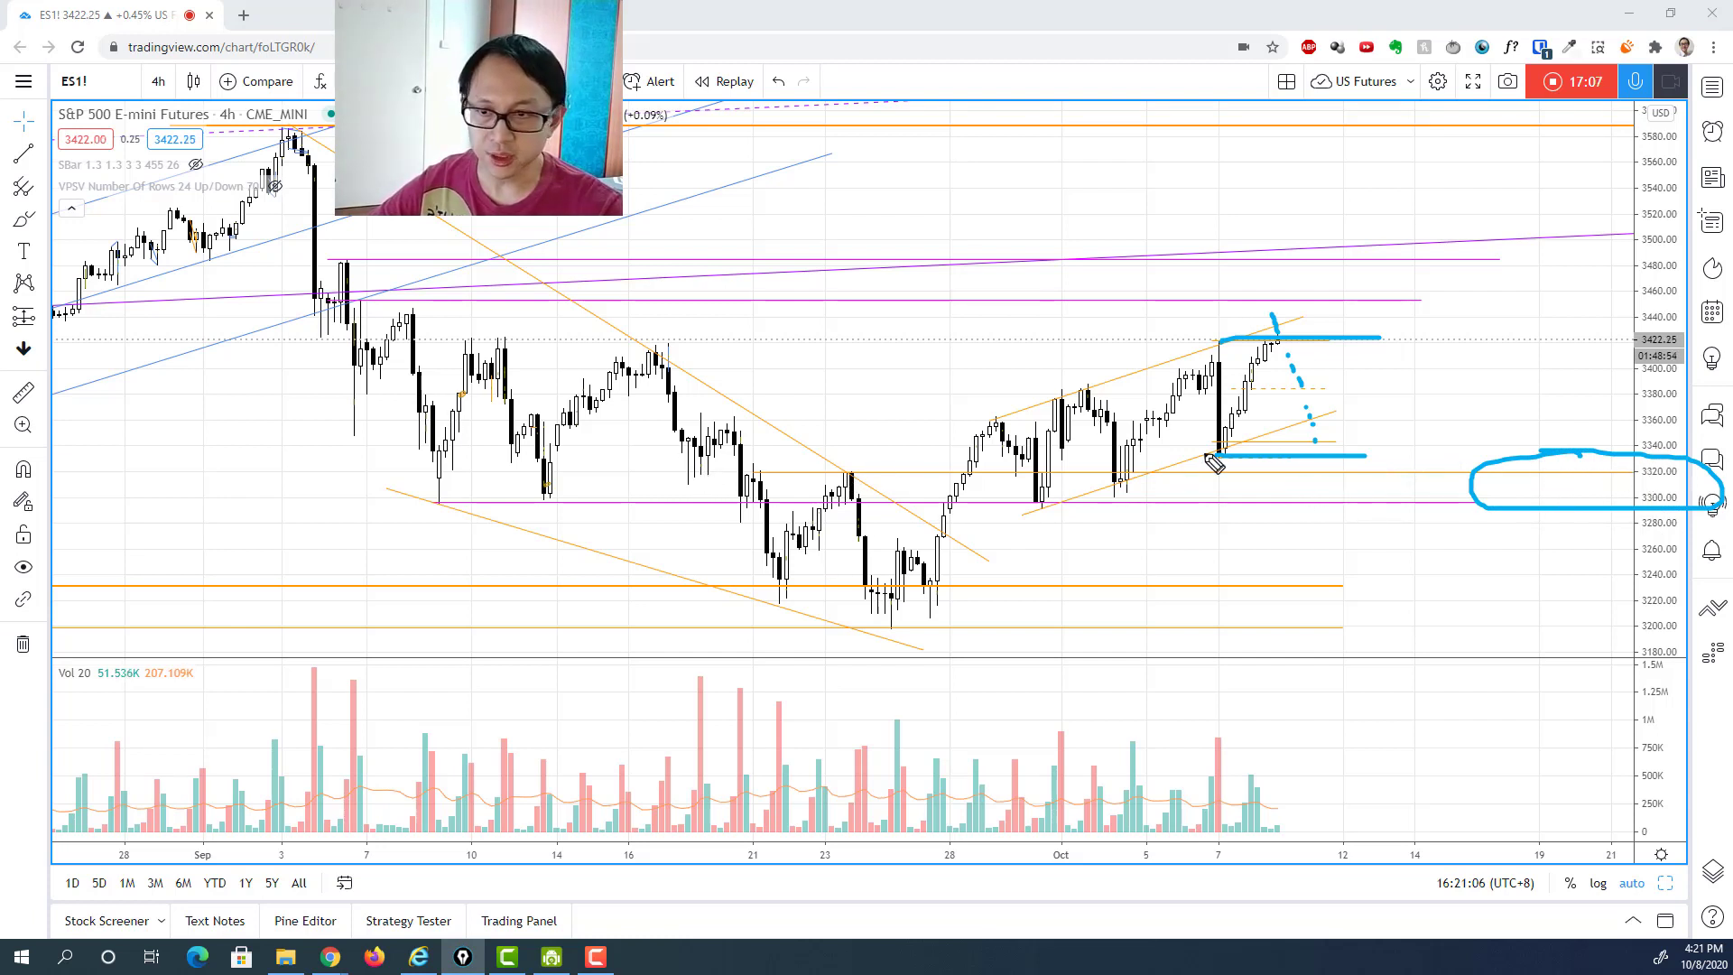
Circle the six September and early October swing points that reacted around the 3300–3320 zone, then clear the marks.
mouse_move(1025, 501)
left_mouse_down()
mouse_move(1058, 464)
mouse_move(1062, 481)
mouse_move(1009, 496)
mouse_move(1040, 469)
mouse_move(1131, 499)
mouse_move(1167, 484)
left_mouse_up()
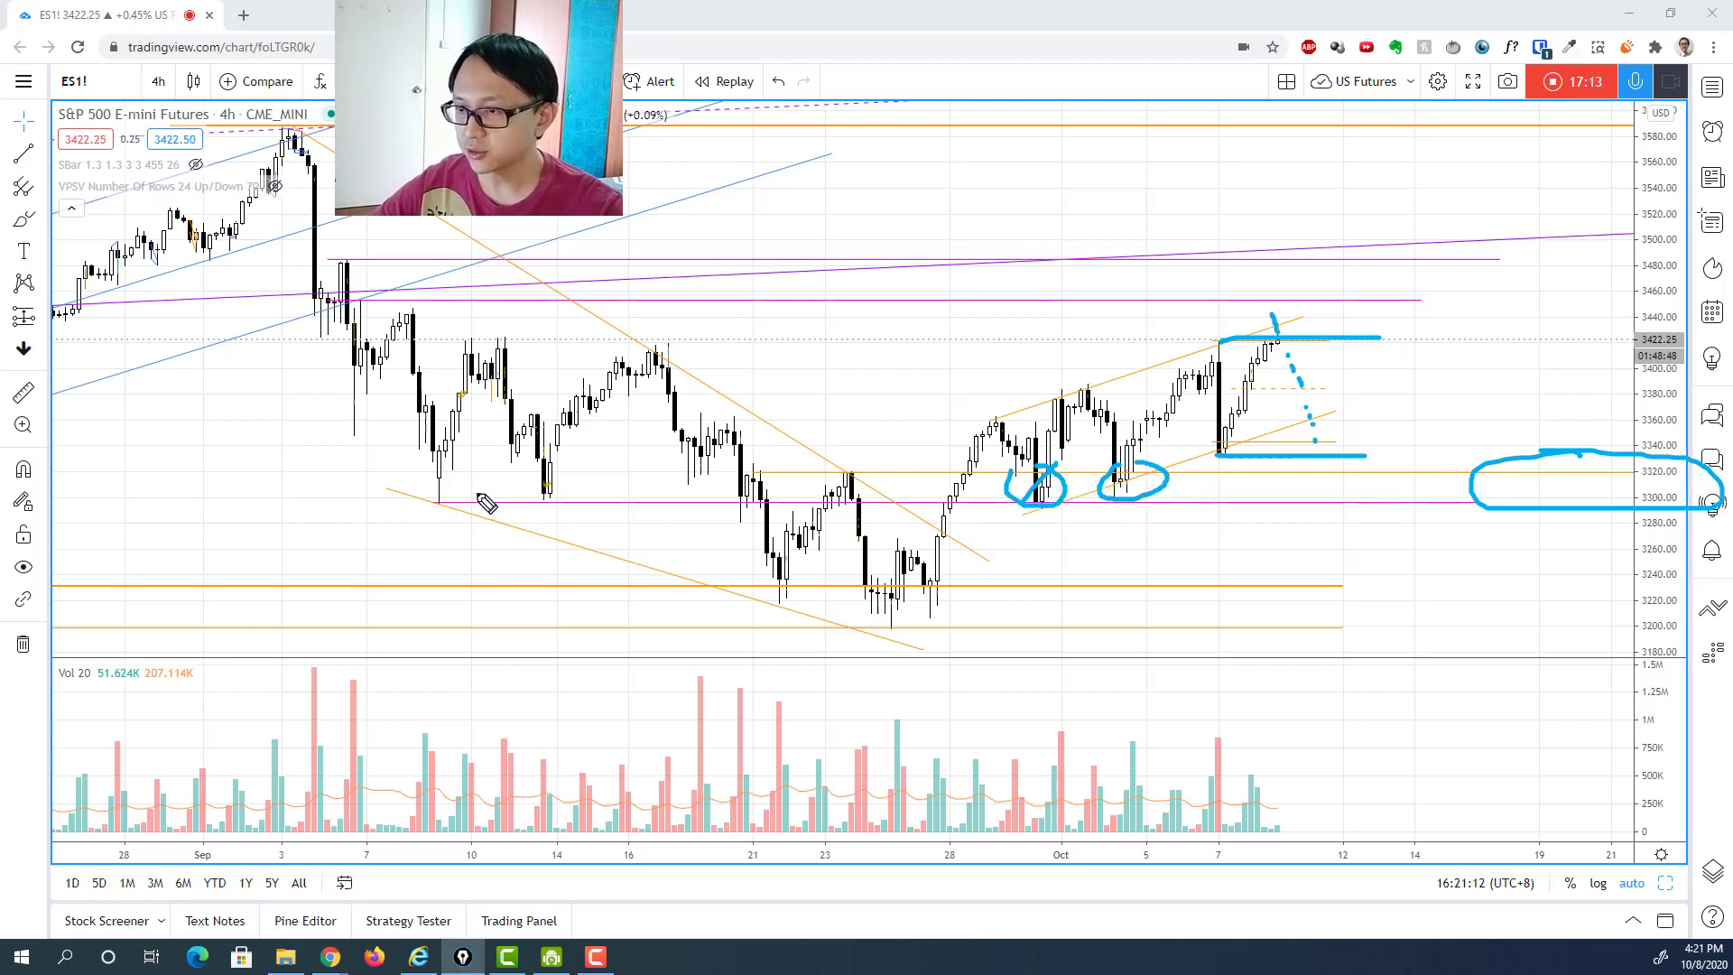
mouse_move(441, 467)
left_mouse_down()
mouse_move(413, 487)
mouse_move(462, 499)
mouse_move(467, 477)
left_mouse_up()
mouse_move(571, 483)
left_mouse_down()
mouse_move(530, 465)
mouse_move(547, 459)
left_mouse_up()
mouse_move(728, 462)
left_mouse_down()
mouse_move(713, 512)
mouse_move(756, 486)
mouse_move(823, 499)
mouse_move(790, 458)
left_mouse_up()
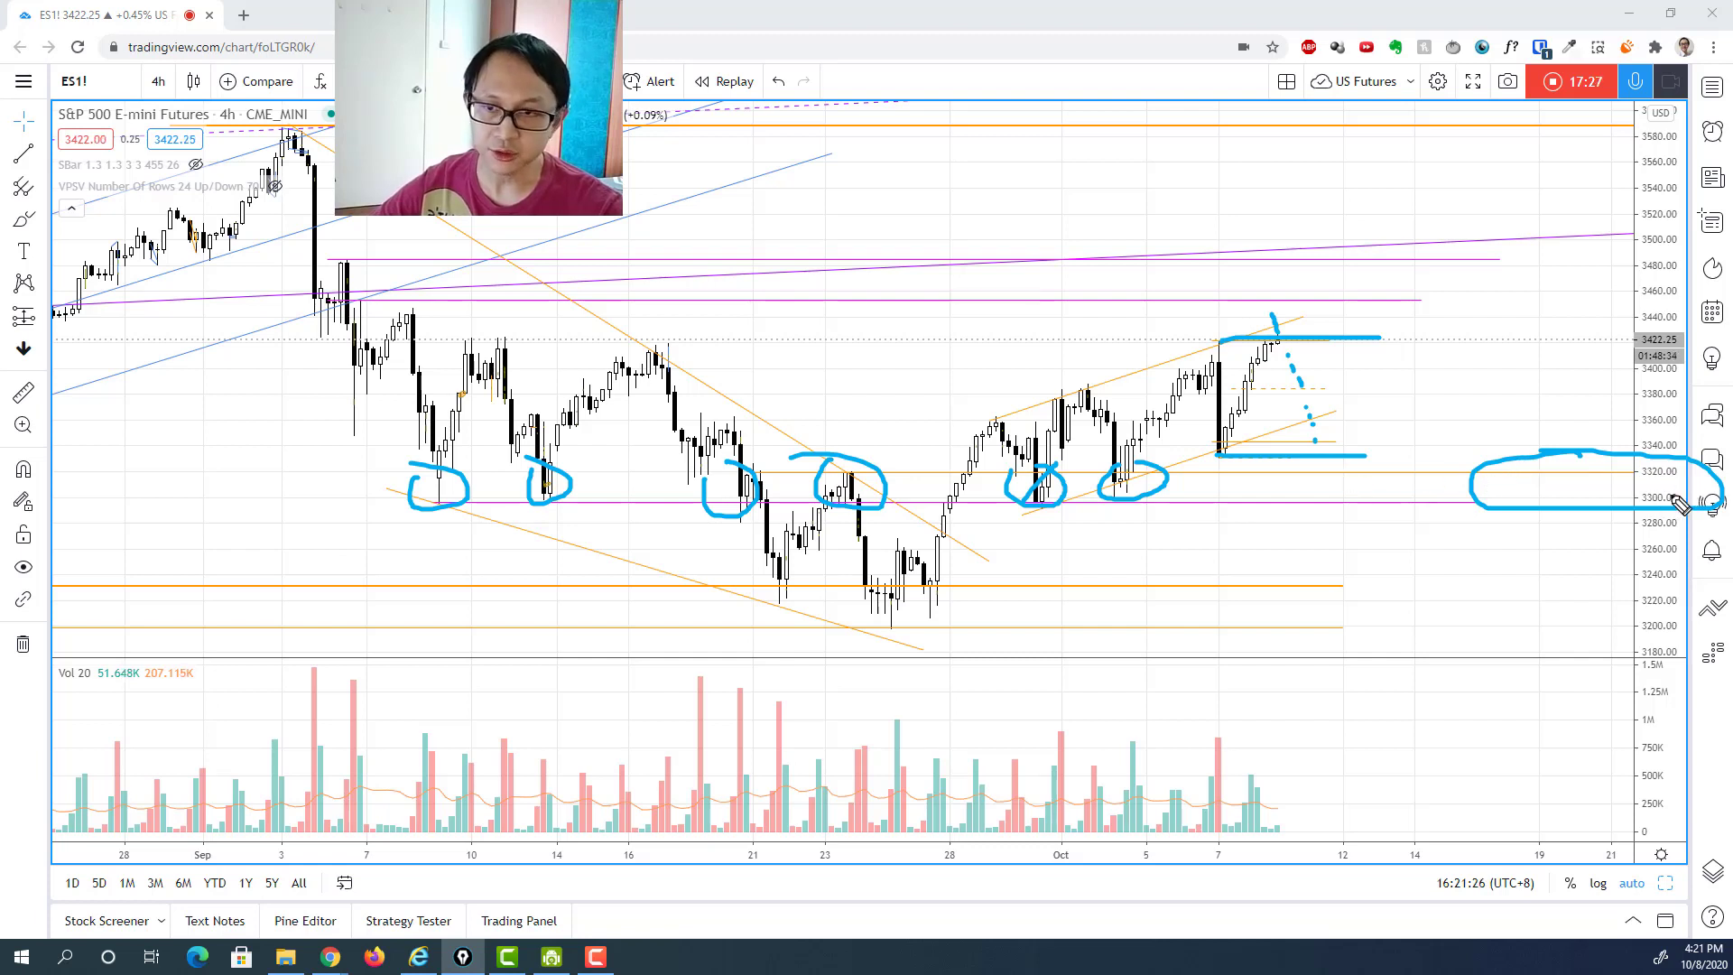
key("Escape")
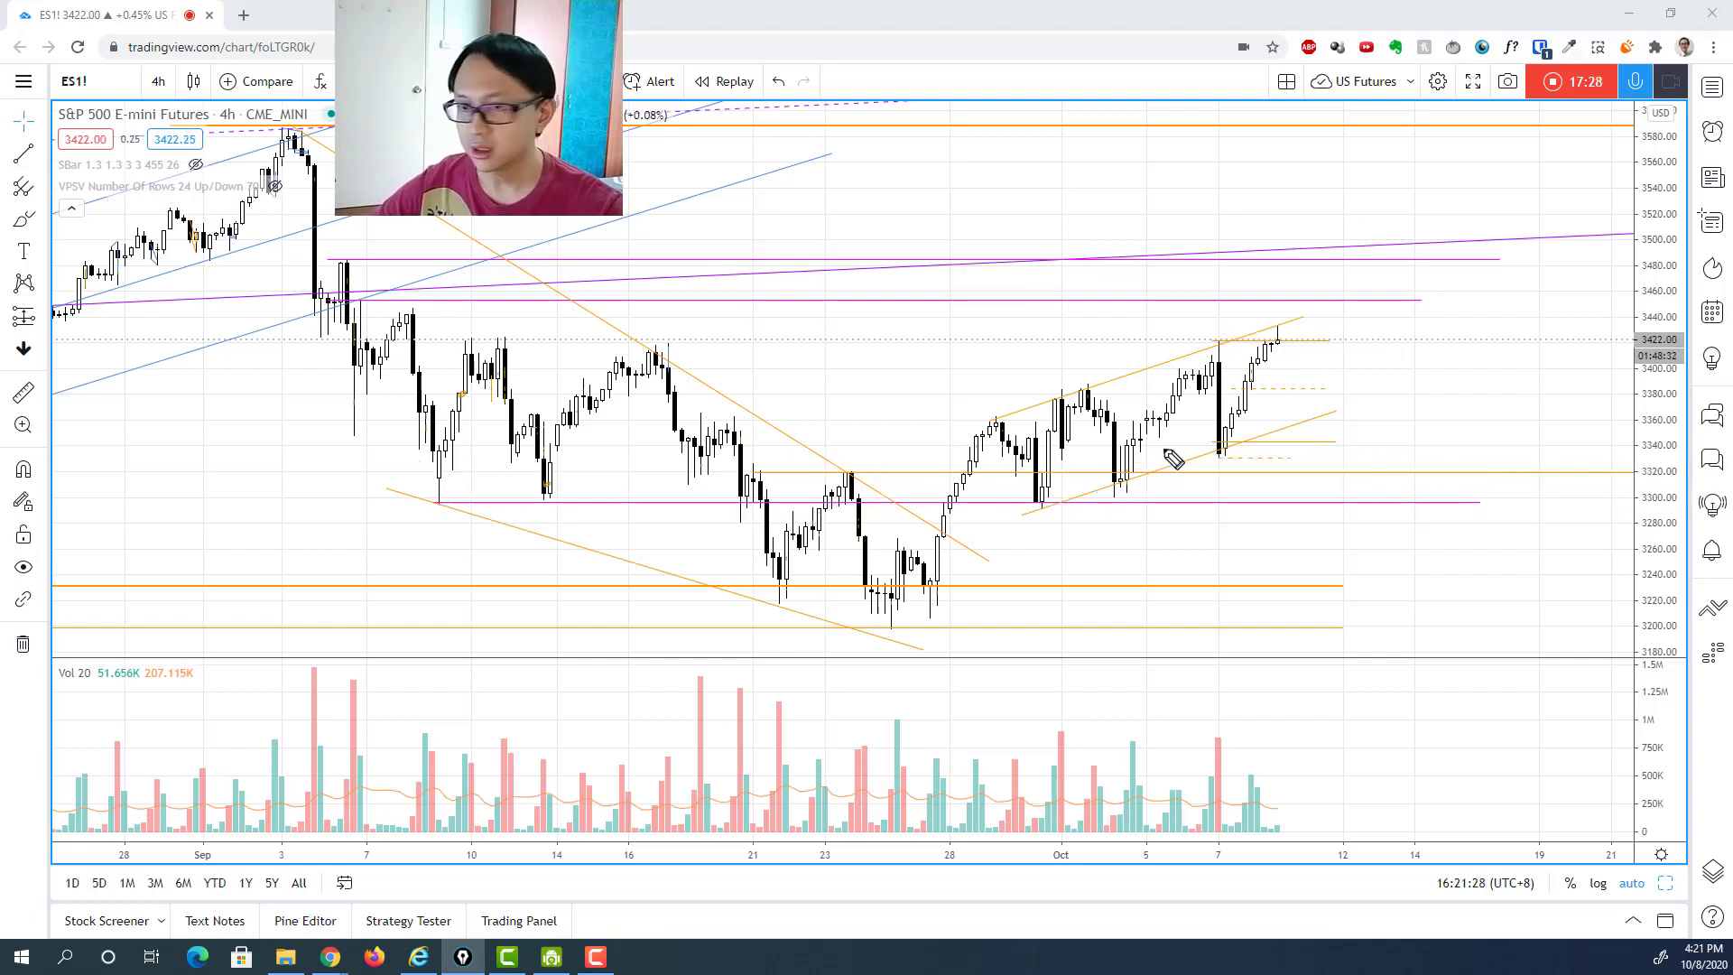
Sketch a dashed bearish path that breaks below 3300, retests it and falls towards 3220, circle the 3200–3240 zone, then erase the marks.
mouse_move(1279, 344)
left_mouse_down()
mouse_move(1329, 528)
mouse_move(1410, 494)
mouse_move(1454, 608)
left_mouse_up()
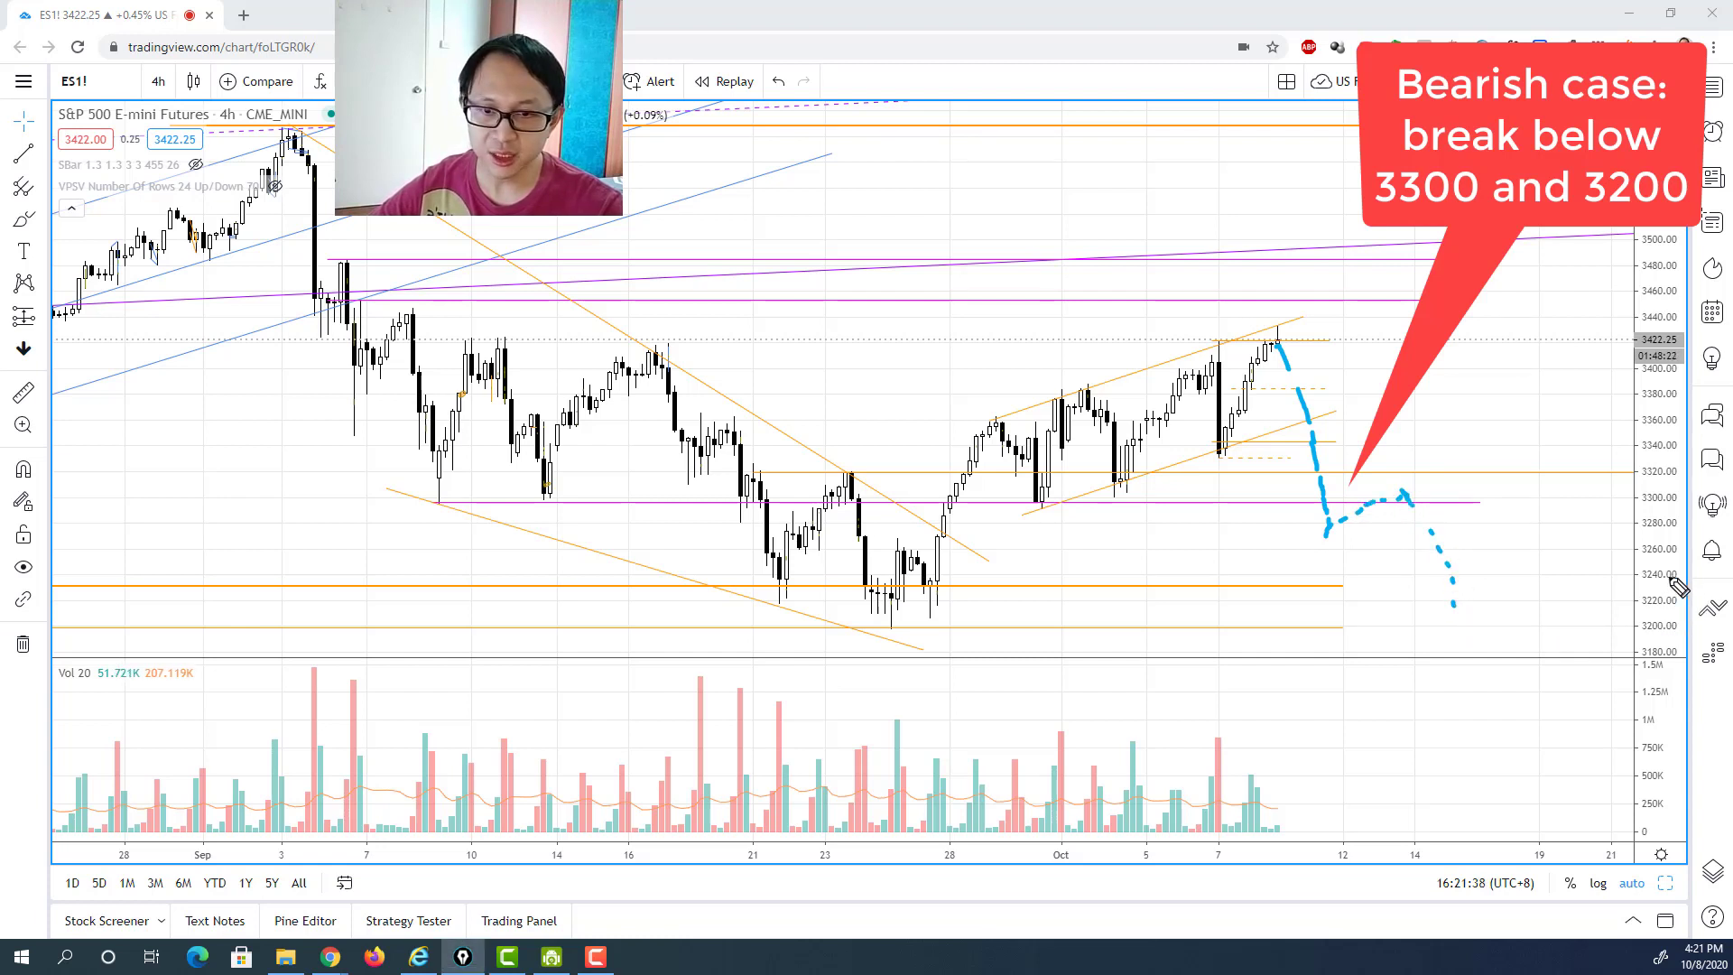
mouse_move(1620, 566)
left_mouse_down()
mouse_move(1568, 632)
mouse_move(1686, 612)
mouse_move(1600, 548)
left_mouse_up()
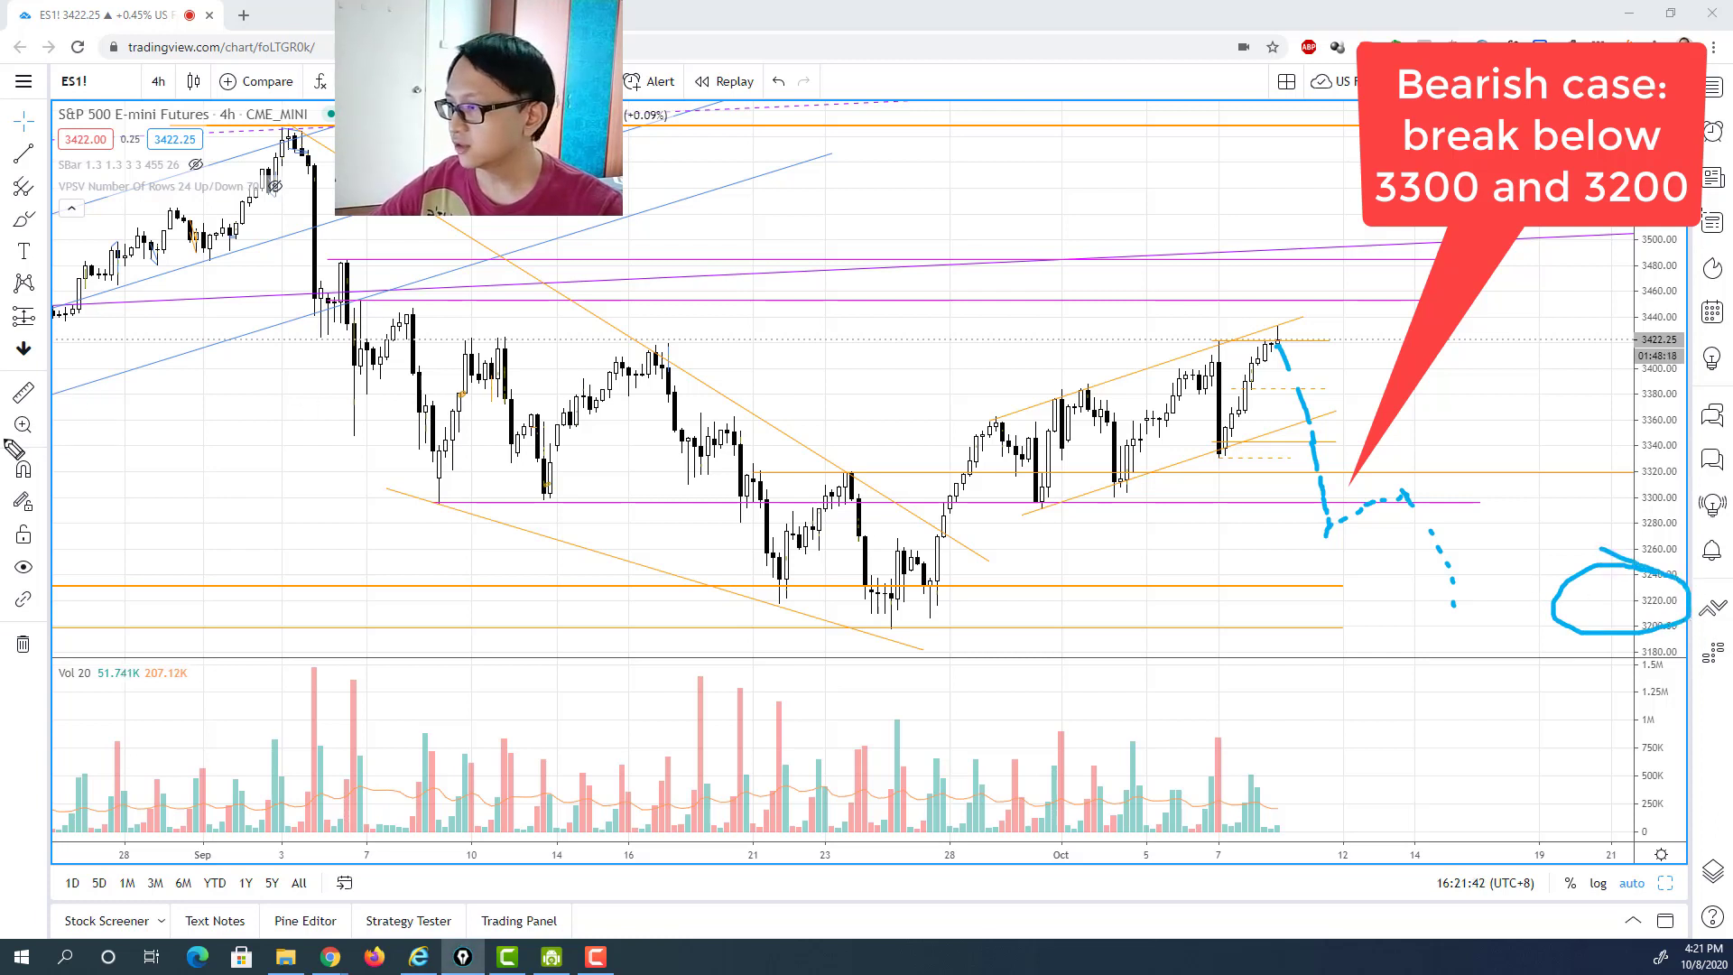
key("e")
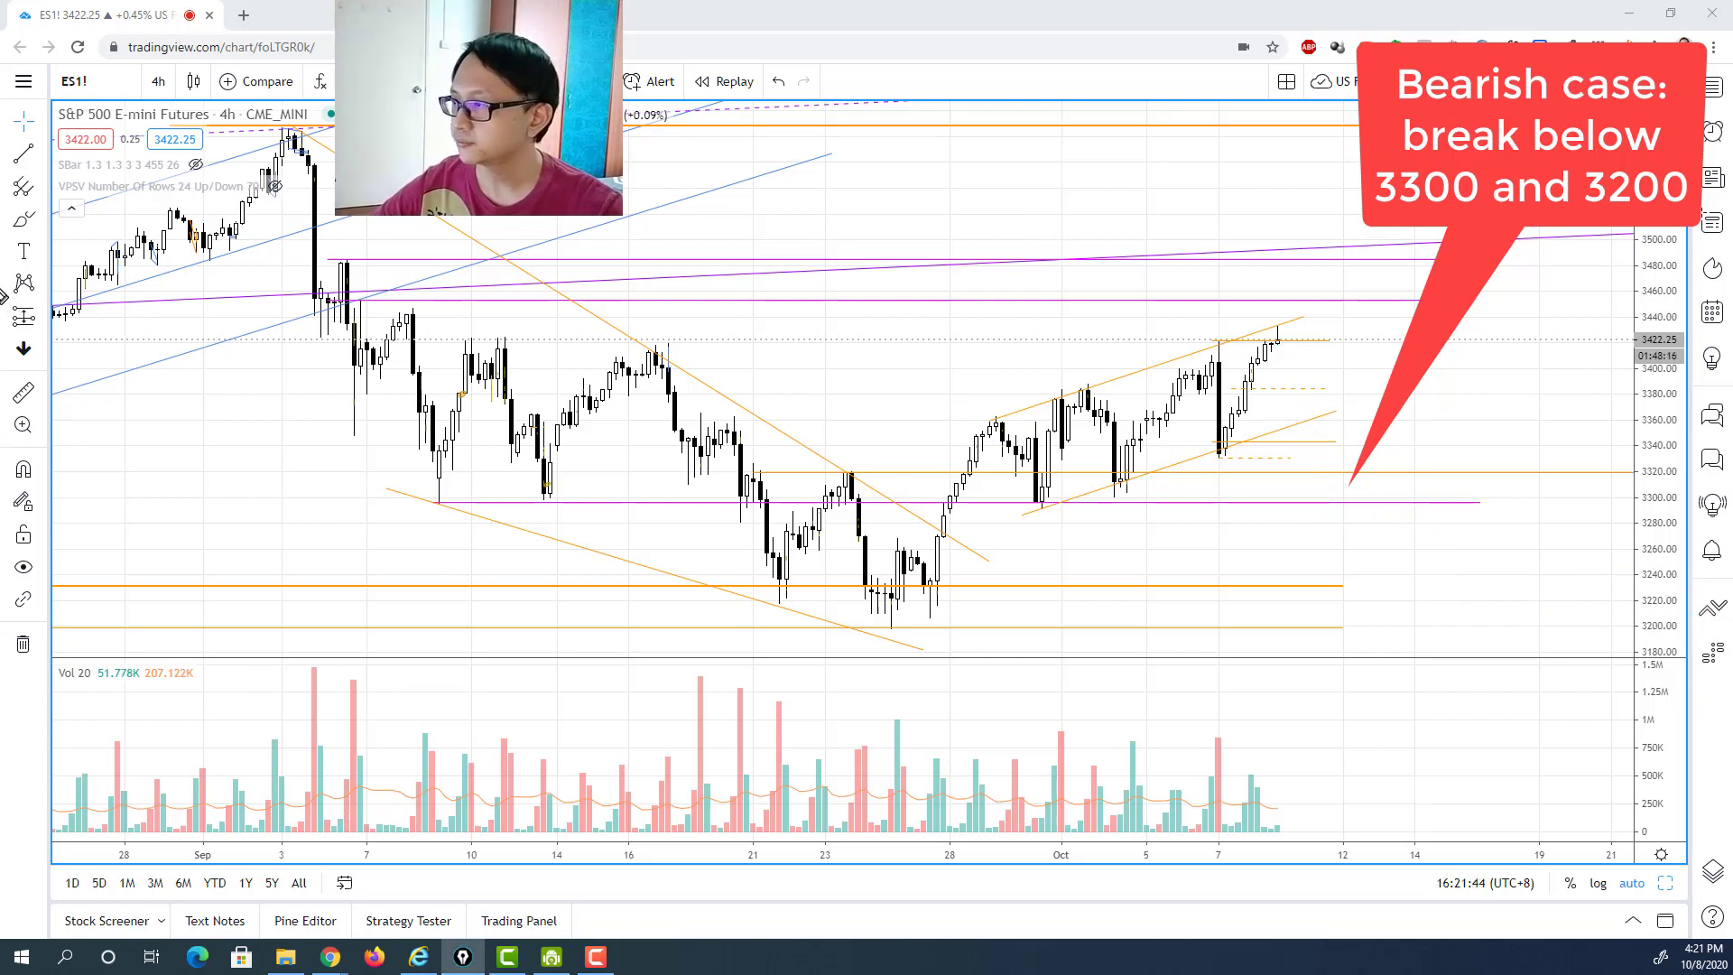
On the chart extended back to May, sketch a decline from the October high through a circled zone around 3300.
scroll(1053, 201, "down", 6)
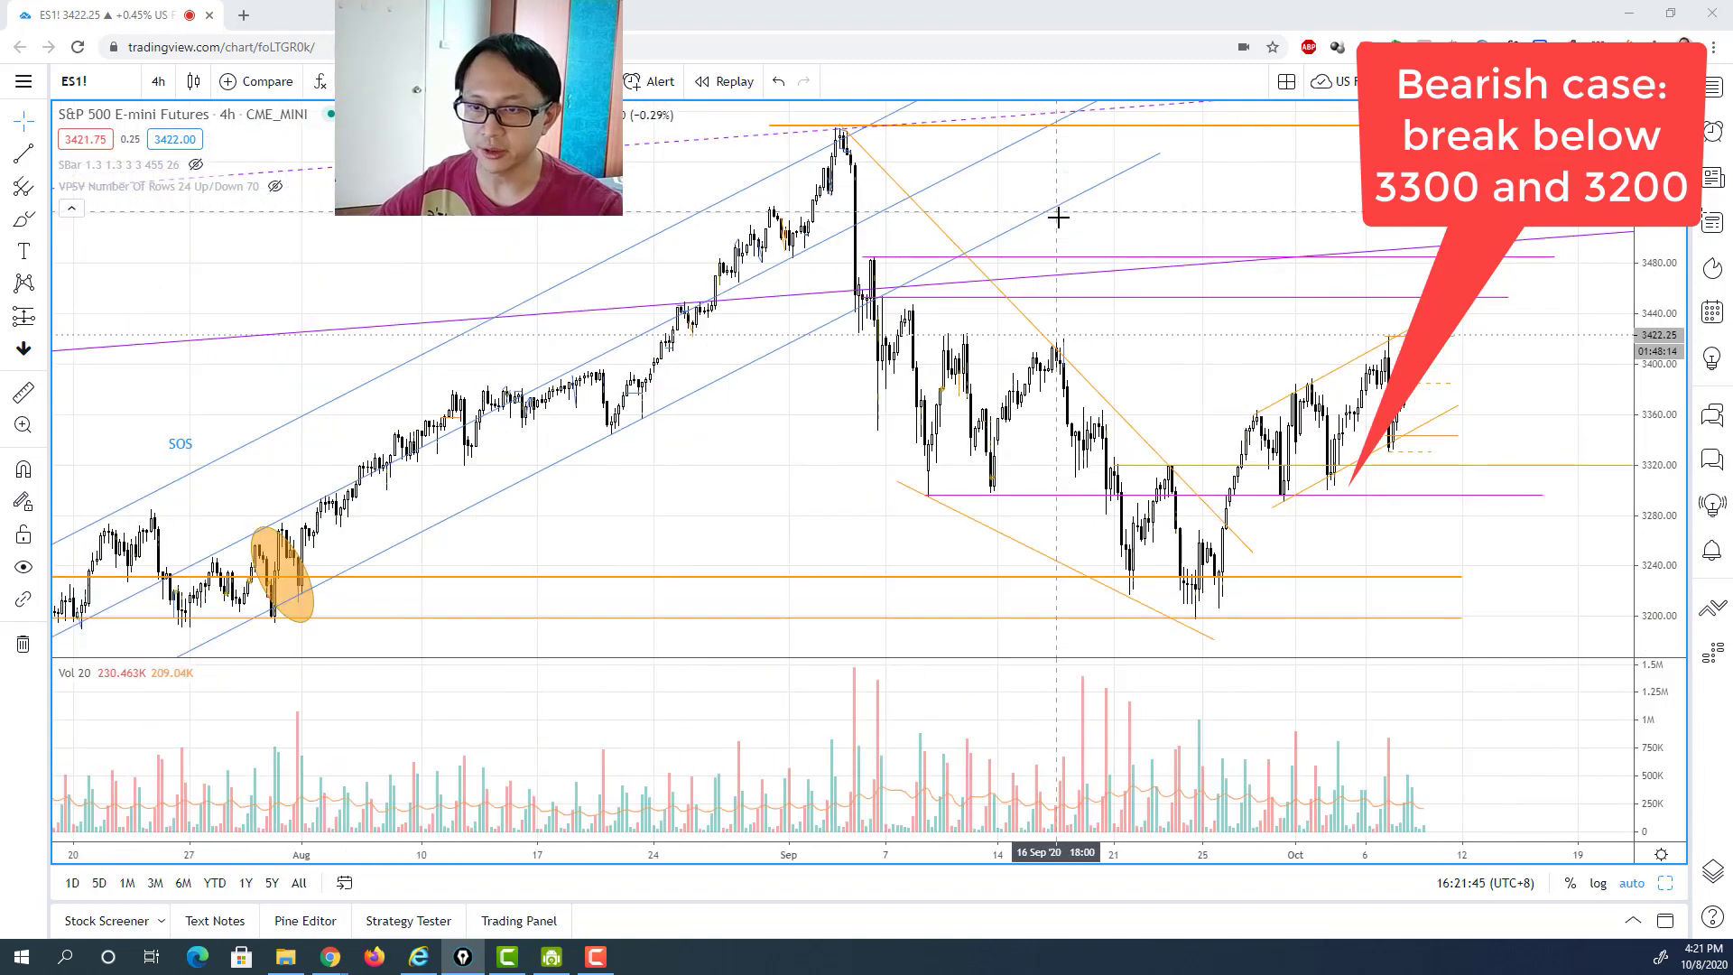
scroll(1060, 217, "down", 5)
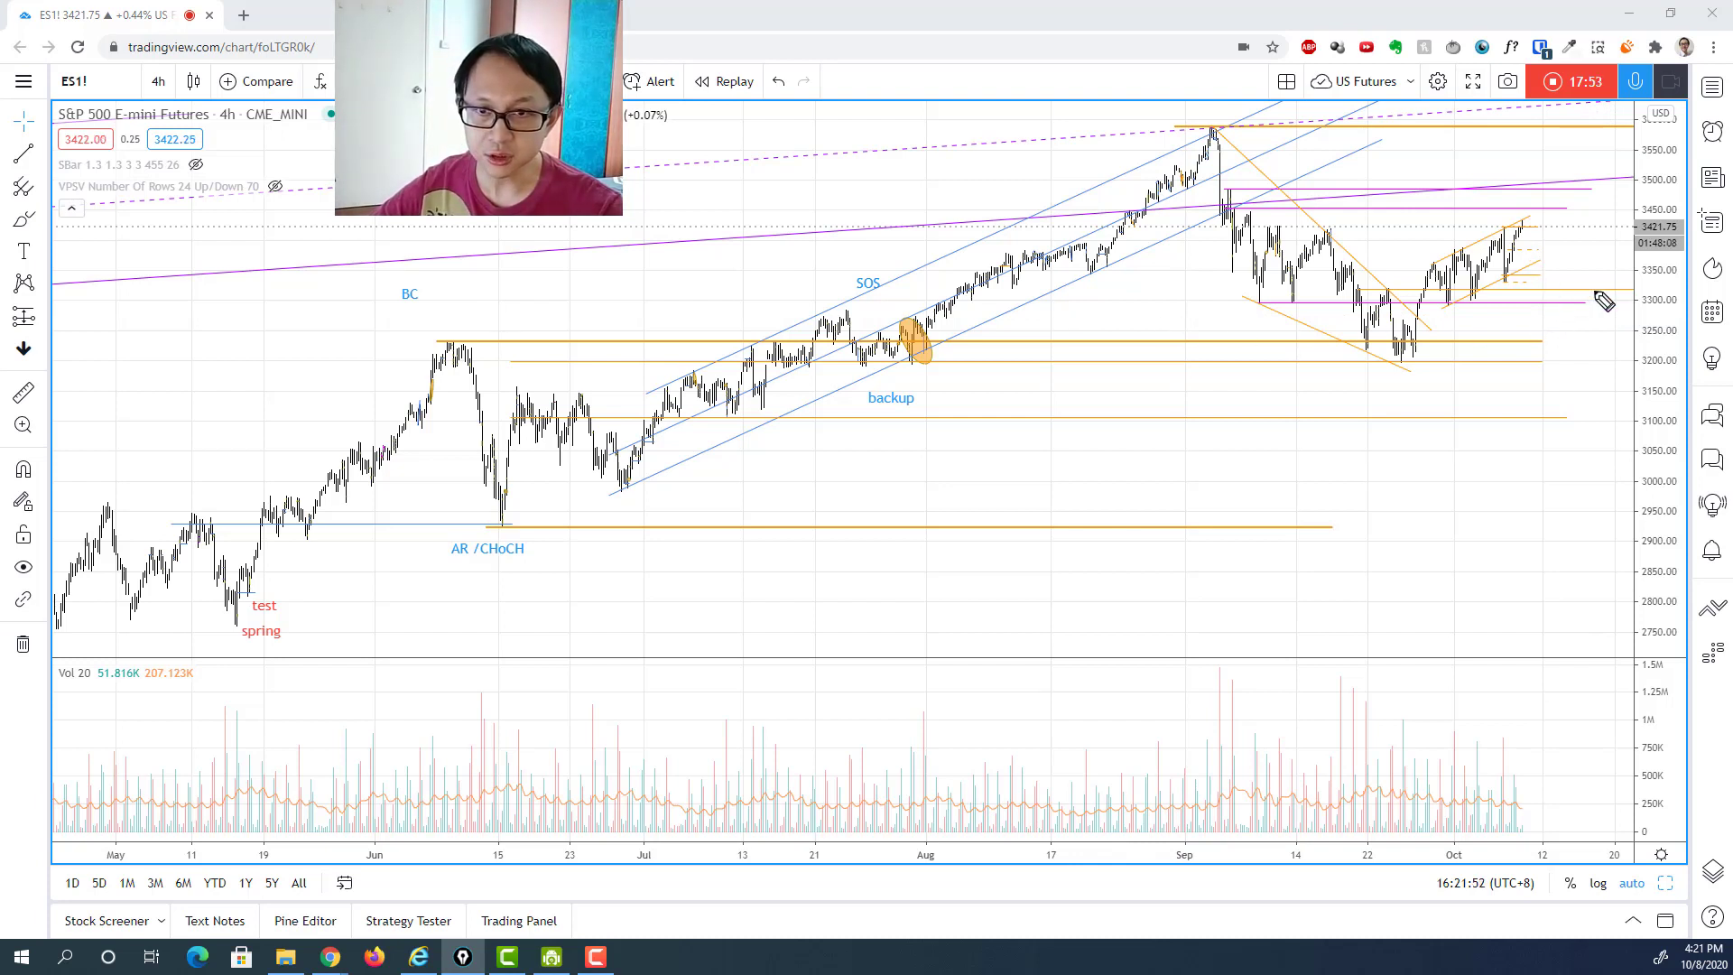
mouse_move(1586, 281)
left_mouse_down()
mouse_move(1505, 287)
mouse_move(1657, 309)
mouse_move(1575, 276)
mouse_move(1553, 294)
mouse_move(1586, 285)
mouse_move(1592, 345)
left_mouse_up()
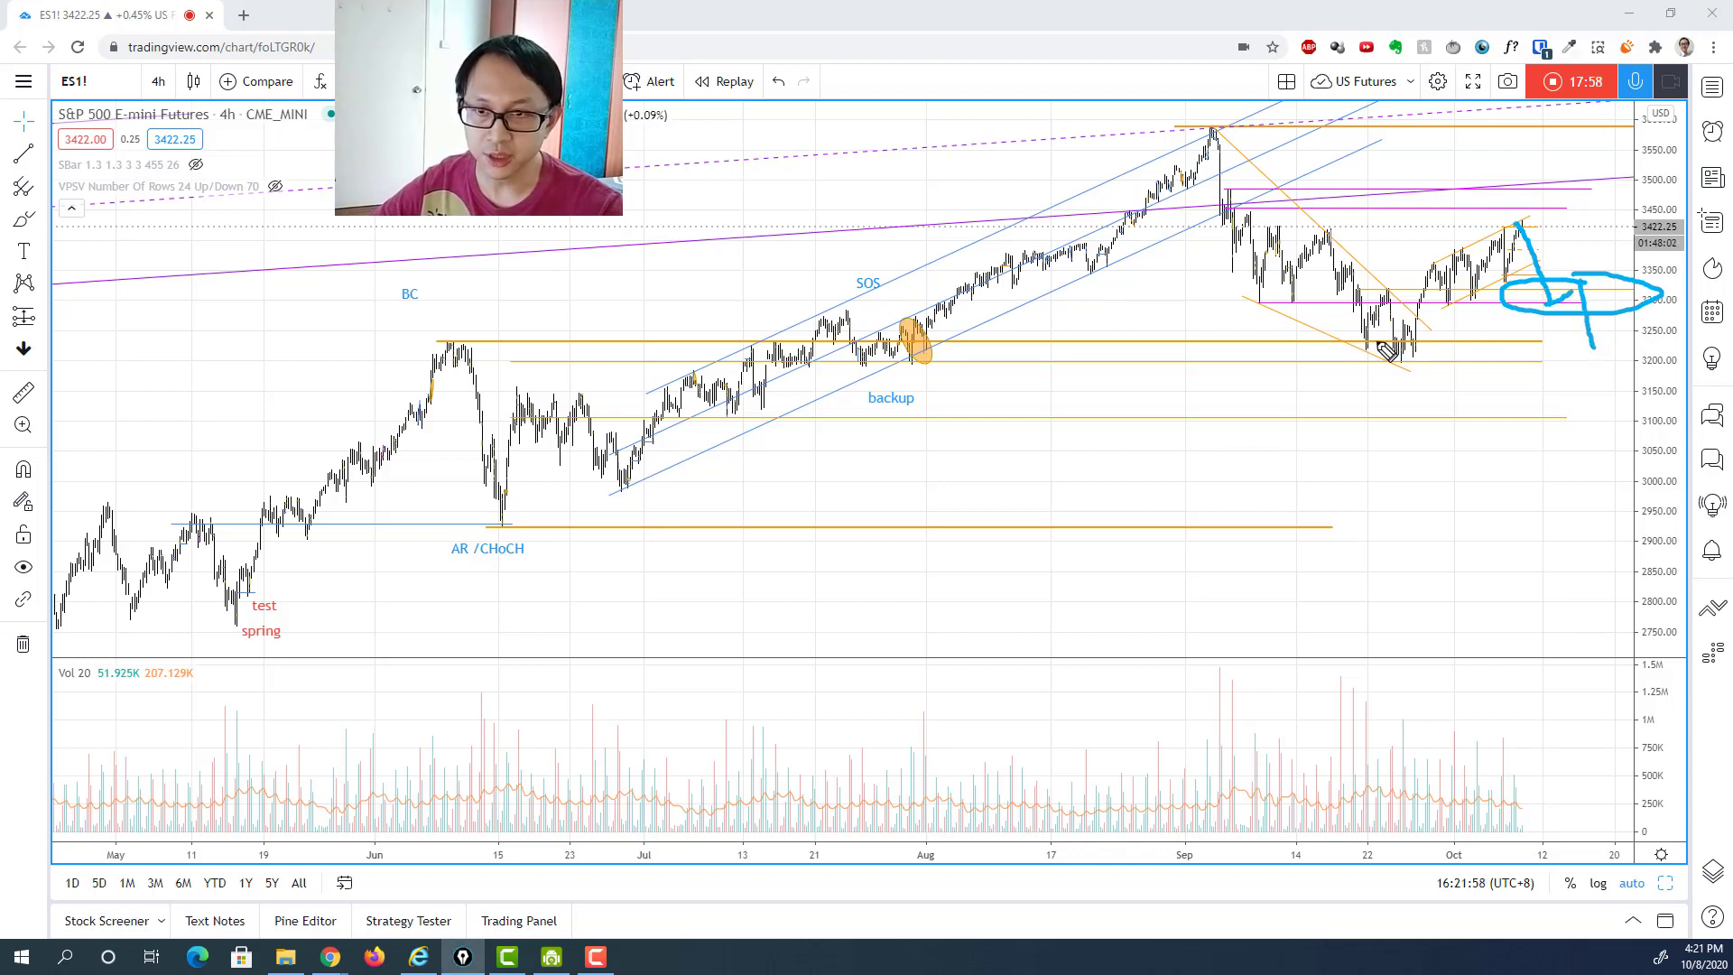
Outline a trading range with support lines near 3230 and 3205, a dashed rebound and a resistance line near 3435, then erase the marks.
left_click_drag(1345, 341, 1638, 352)
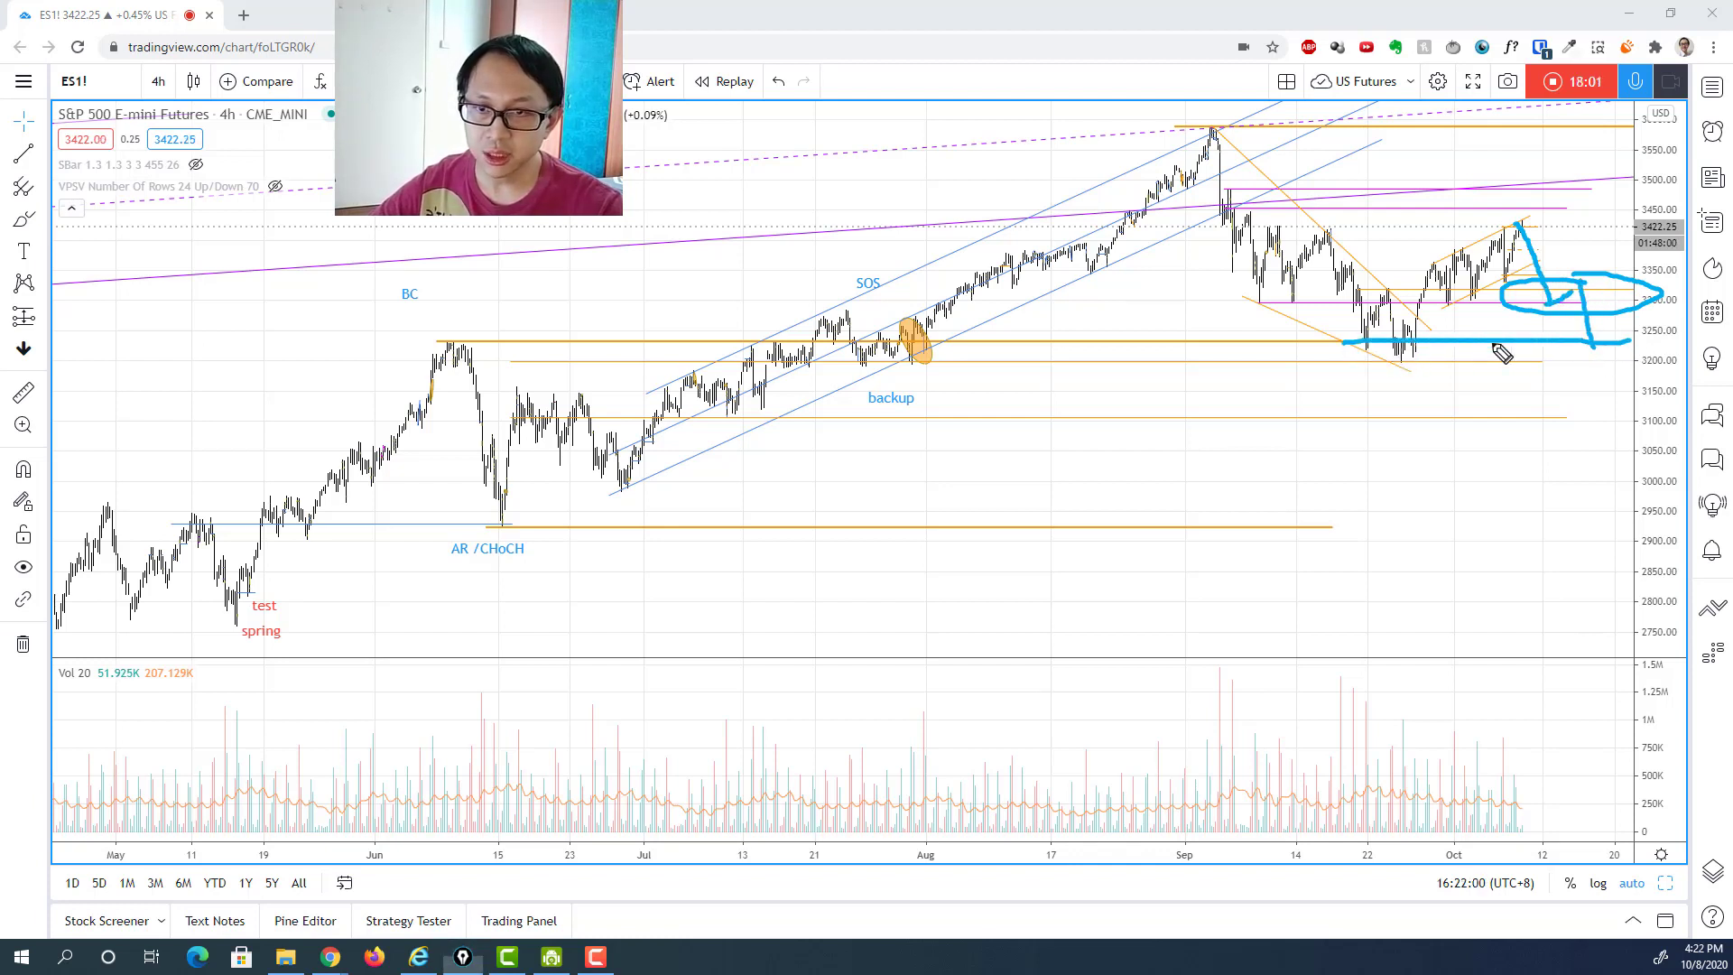
mouse_move(1382, 369)
left_mouse_down()
mouse_move(1720, 369)
mouse_move(1715, 354)
left_mouse_up()
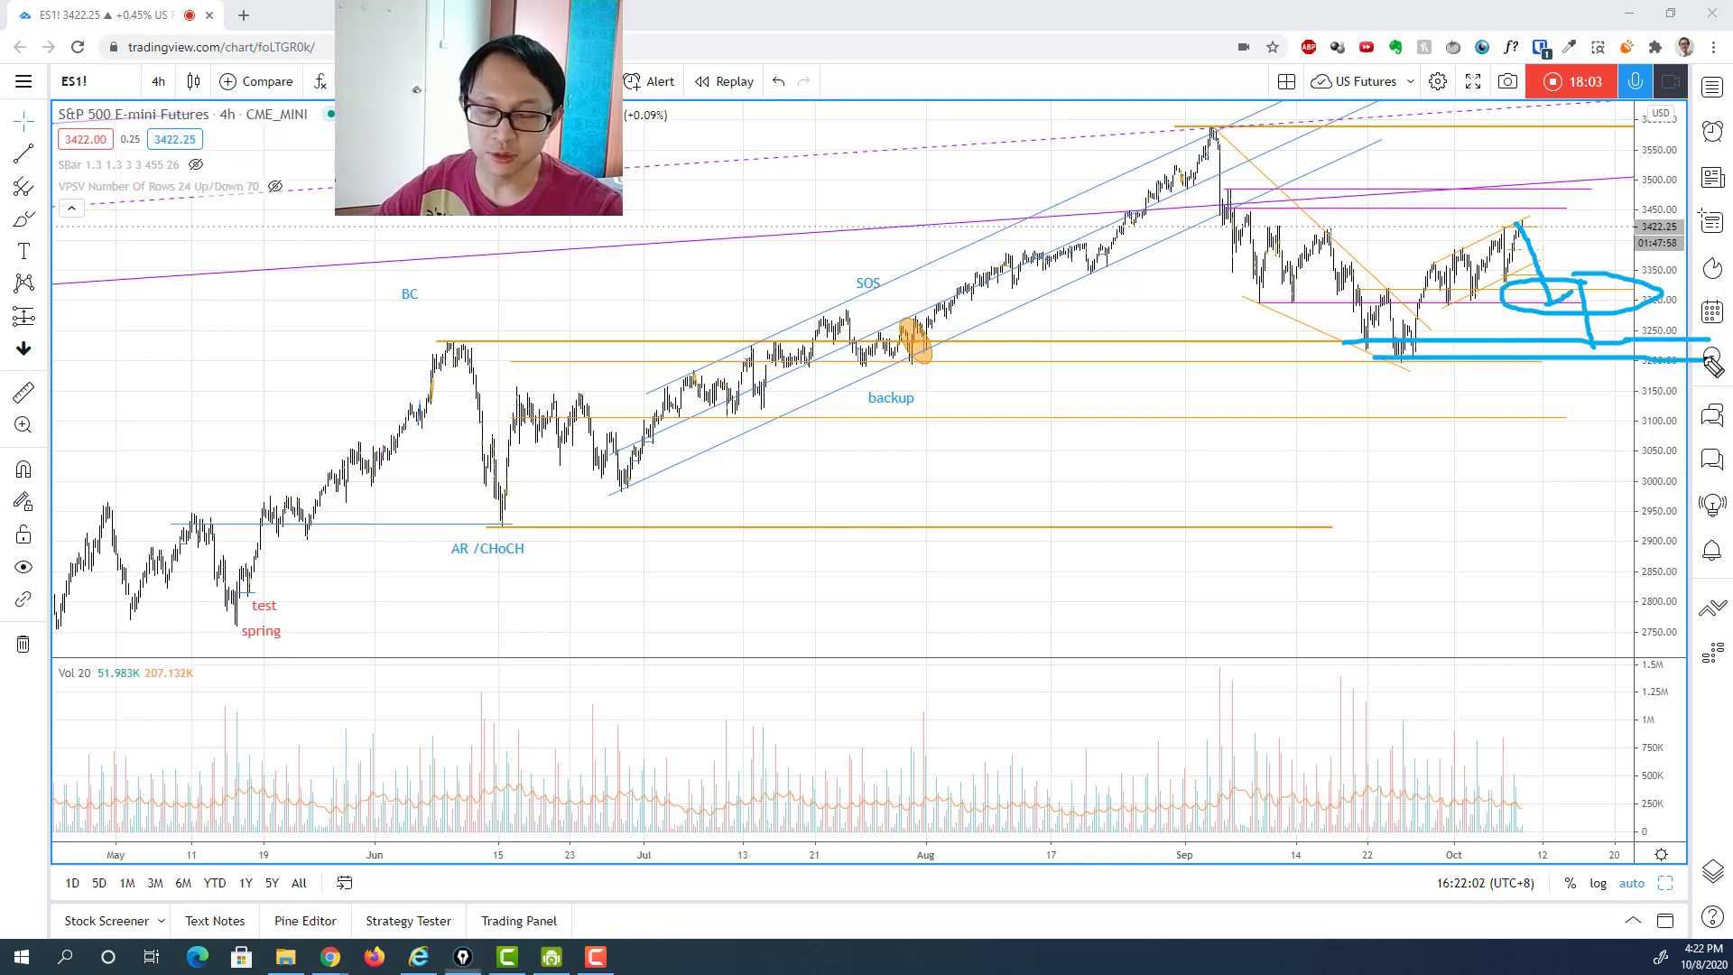
mouse_move(1596, 355)
left_mouse_down()
mouse_move(1623, 355)
mouse_move(1654, 251)
left_mouse_up()
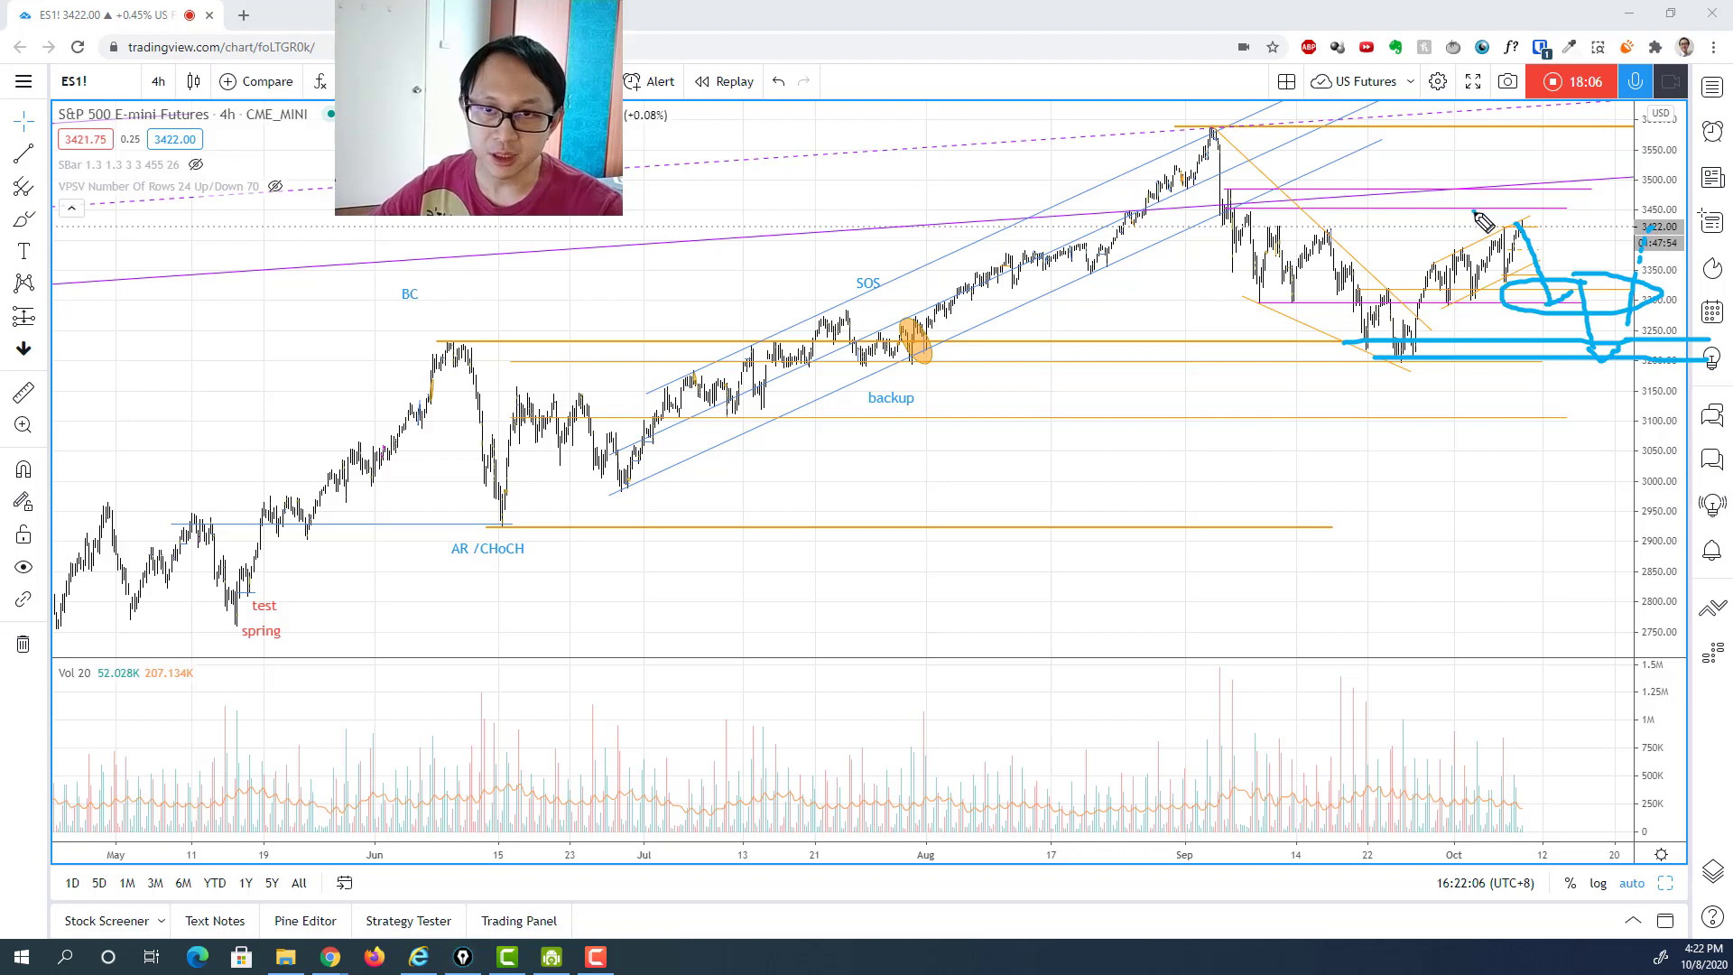
left_click_drag(1476, 224, 1728, 224)
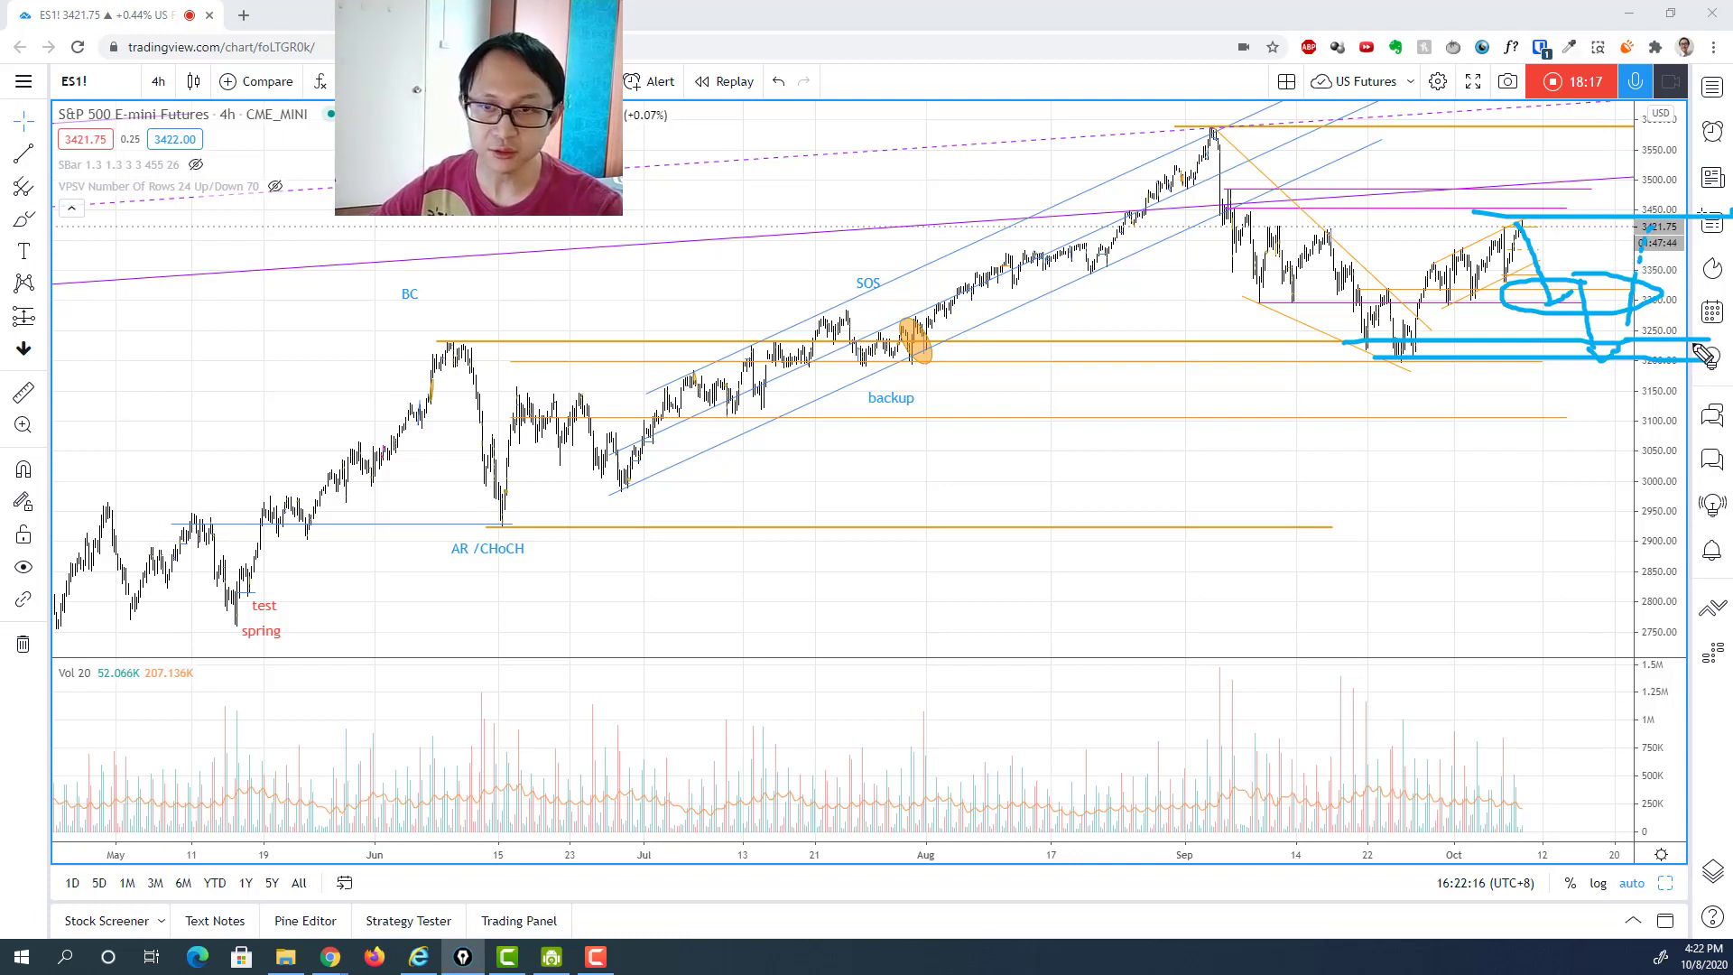
key("e")
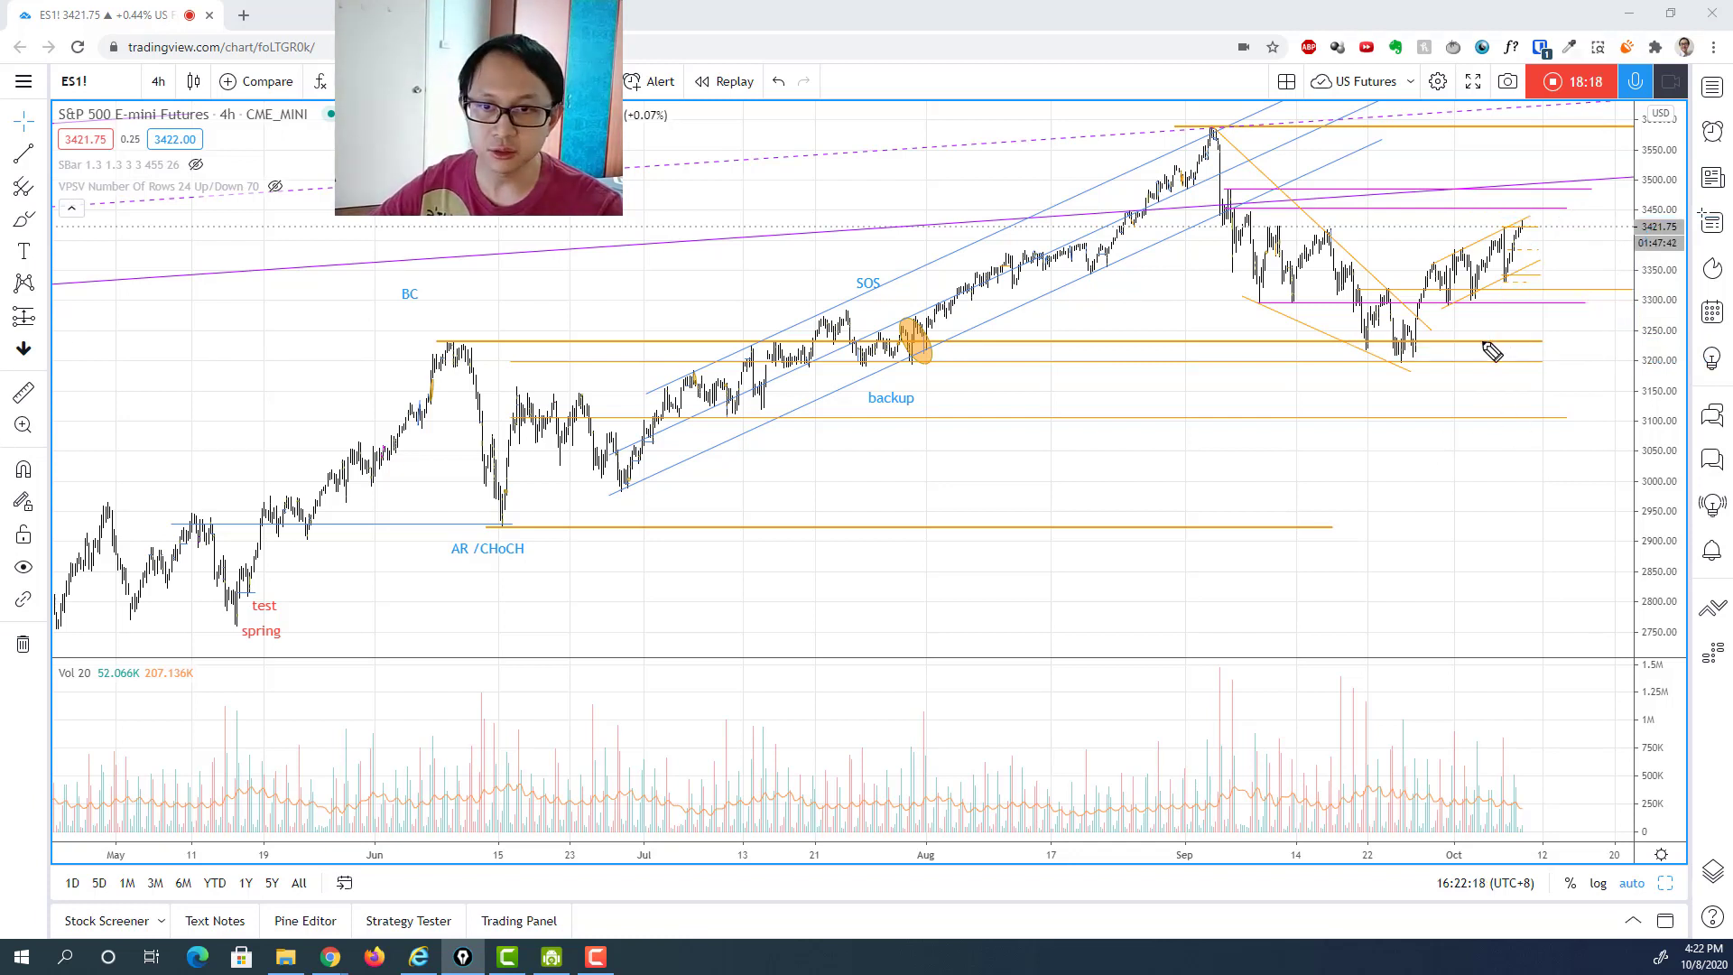
Mark support lines near 3225 and 3200, sketch a decline from the October high that breaks and retests them, and circle 3100 on the price scale.
left_click_drag(1474, 341, 1664, 346)
left_click_drag(1447, 359, 1722, 359)
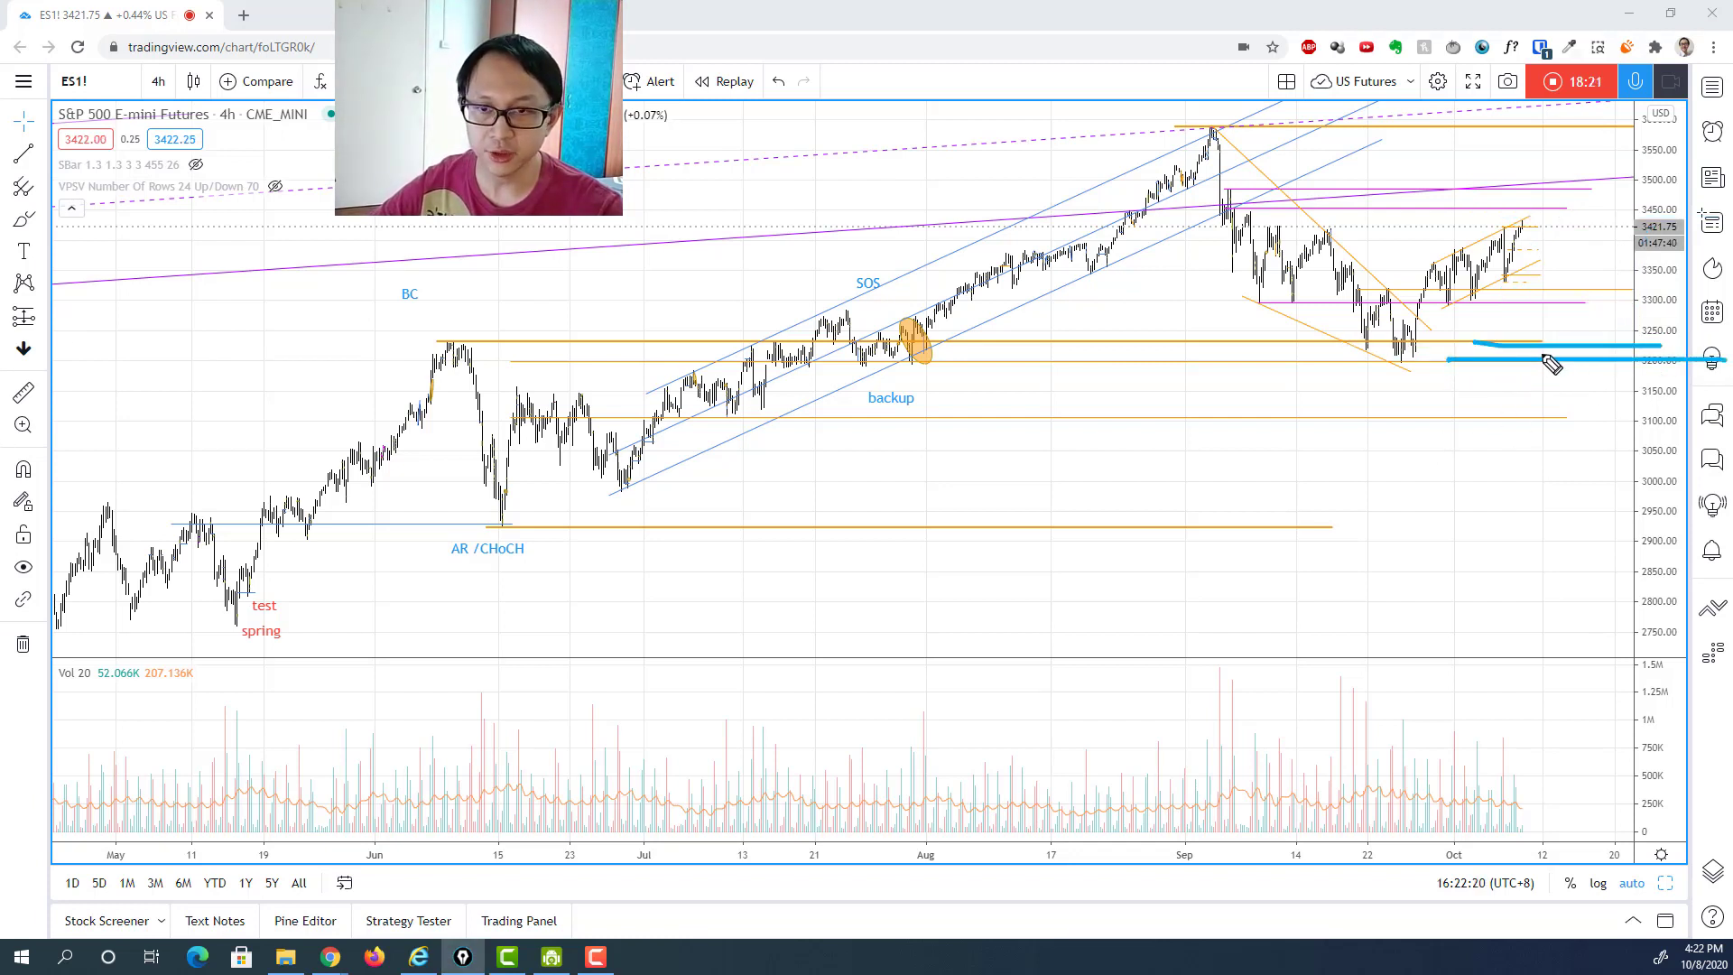
left_click_drag(1527, 339, 1580, 390)
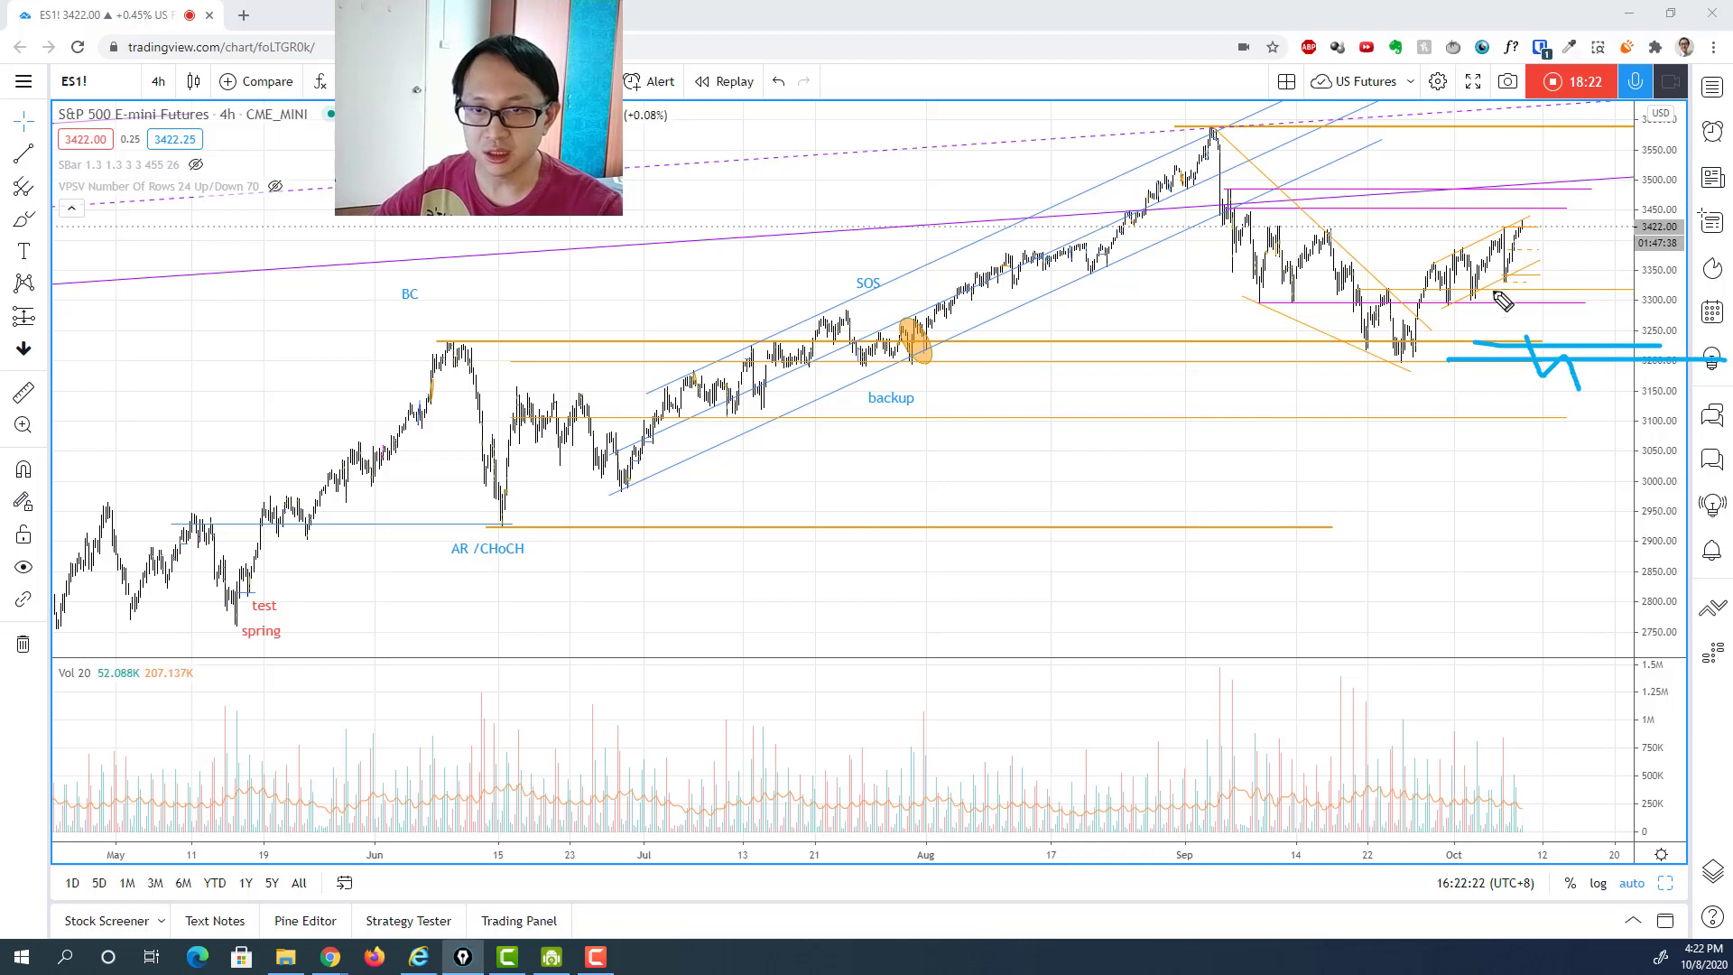
left_click_drag(1516, 249, 1527, 343)
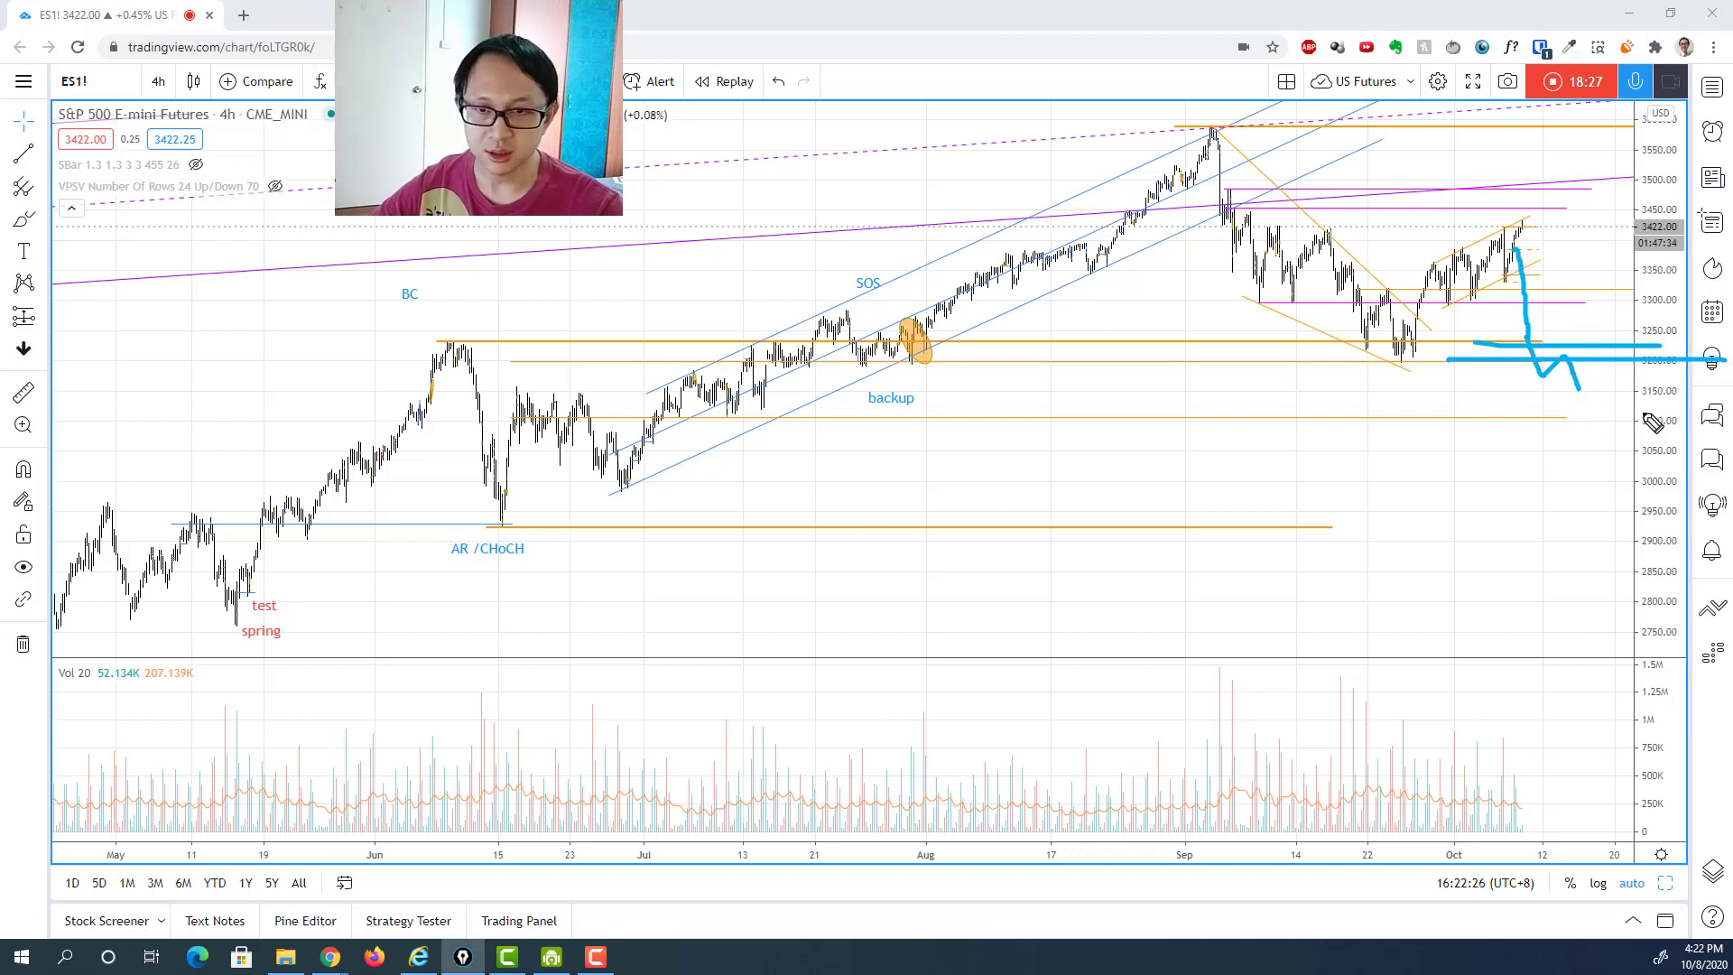
mouse_move(1704, 419)
left_mouse_down()
mouse_move(1625, 431)
mouse_move(1715, 417)
mouse_move(1623, 397)
left_mouse_up()
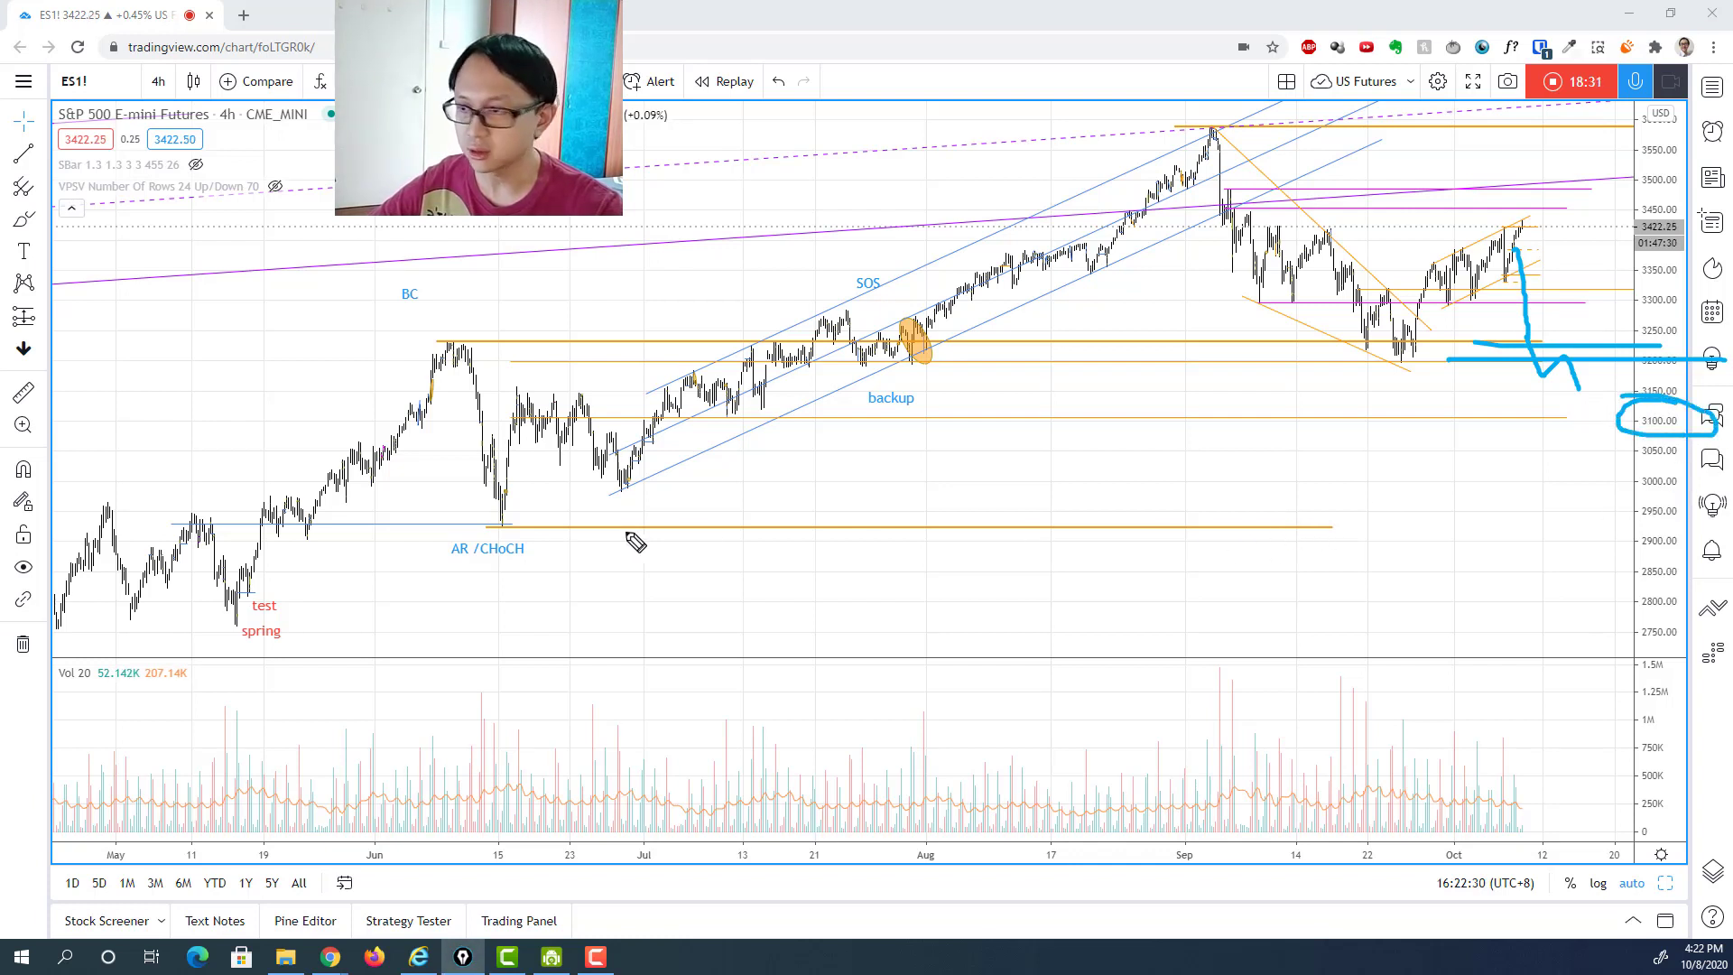
Outline the BC-to-AR trading range with lines near 3200 and 2925, circle the 2900–2950 zone on the price scale, and erase the marks.
mouse_move(479, 511)
left_mouse_down()
mouse_move(1688, 522)
mouse_move(1689, 552)
mouse_move(1612, 483)
left_mouse_up()
left_click(1660, 489)
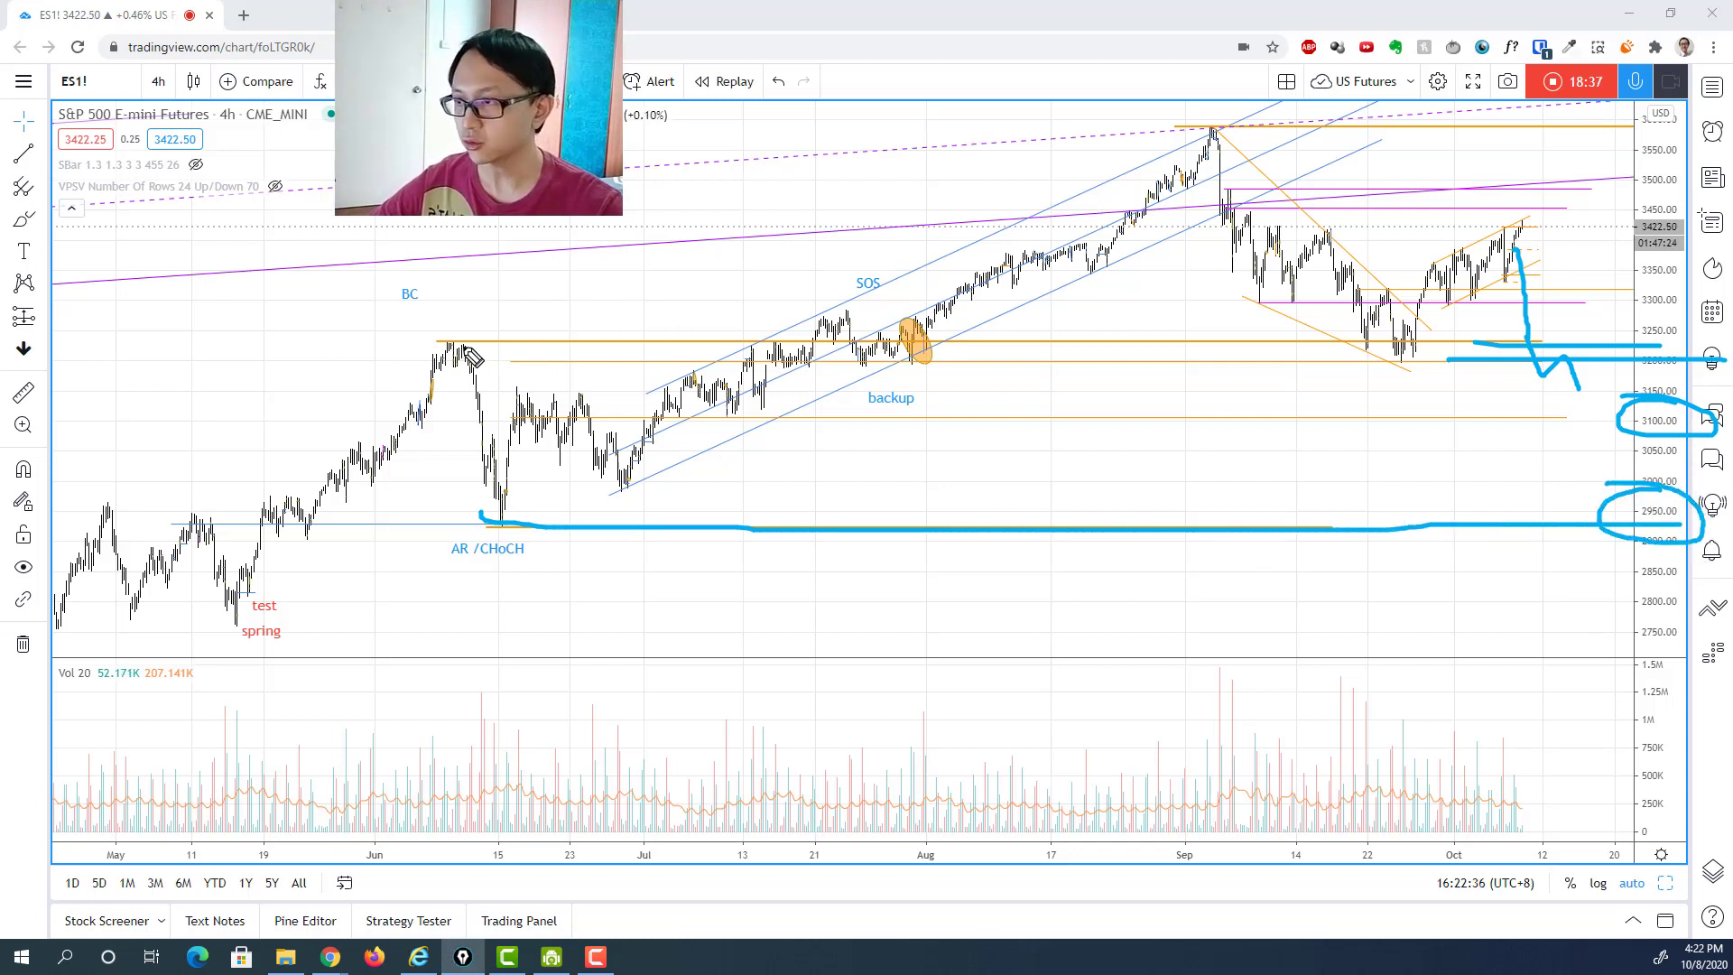
left_click_drag(451, 341, 503, 523)
left_click_drag(824, 370, 1260, 373)
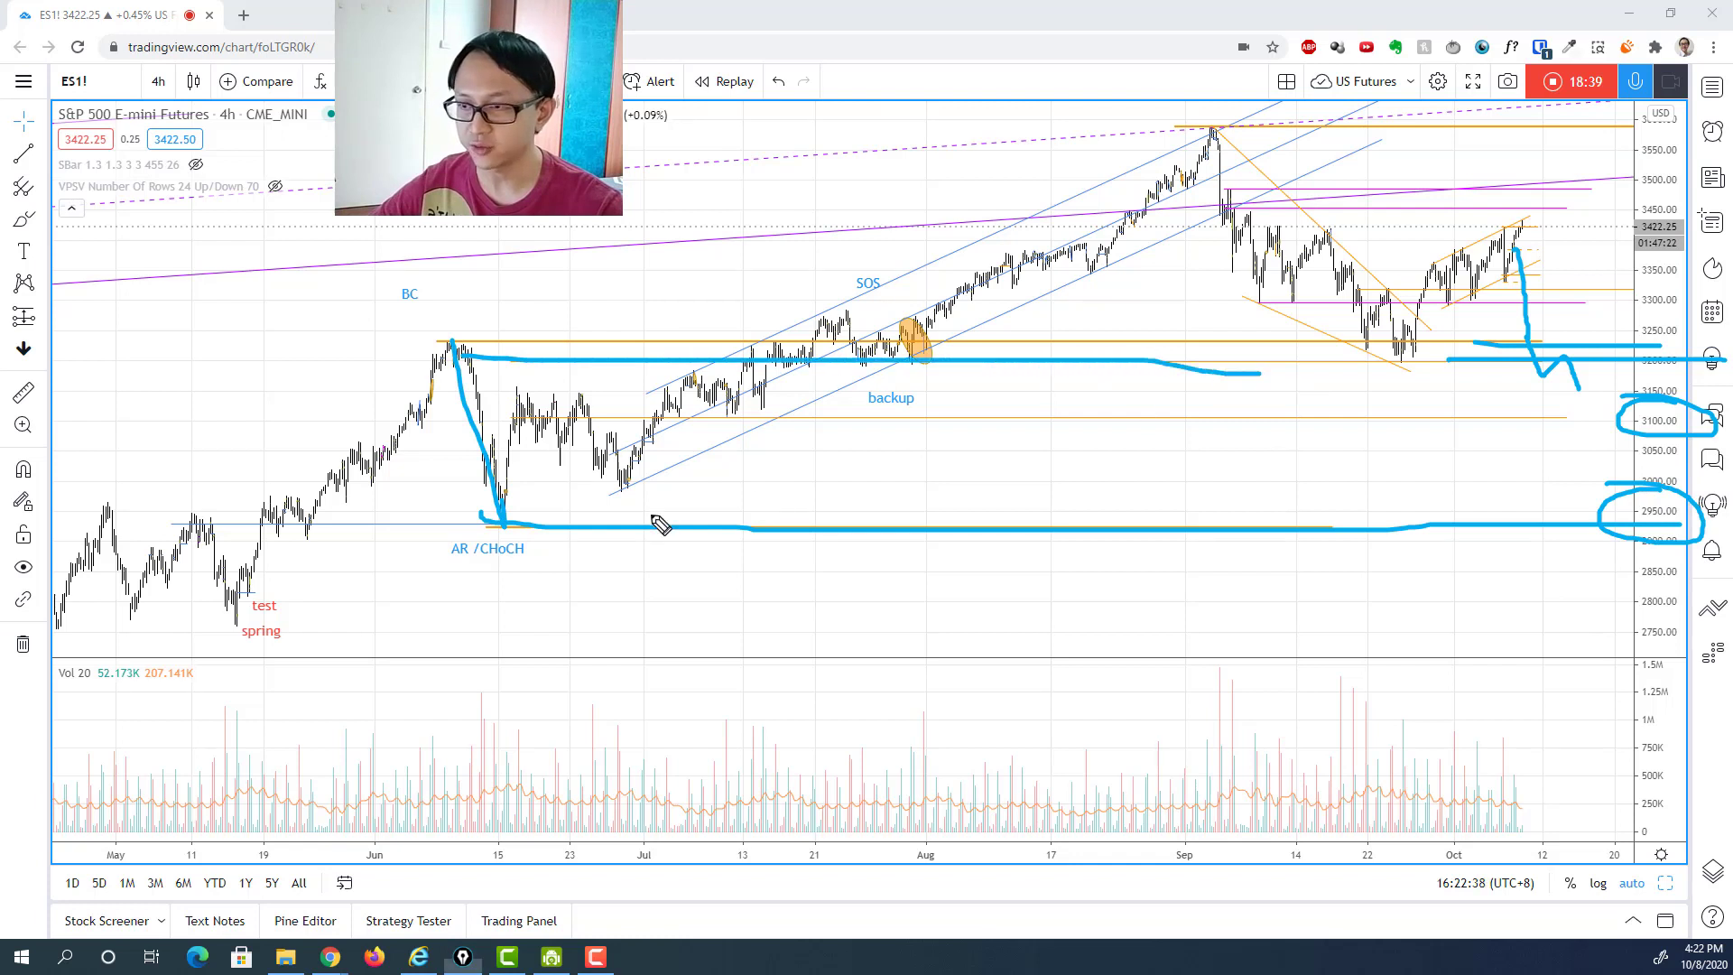
left_click_drag(474, 523, 1447, 558)
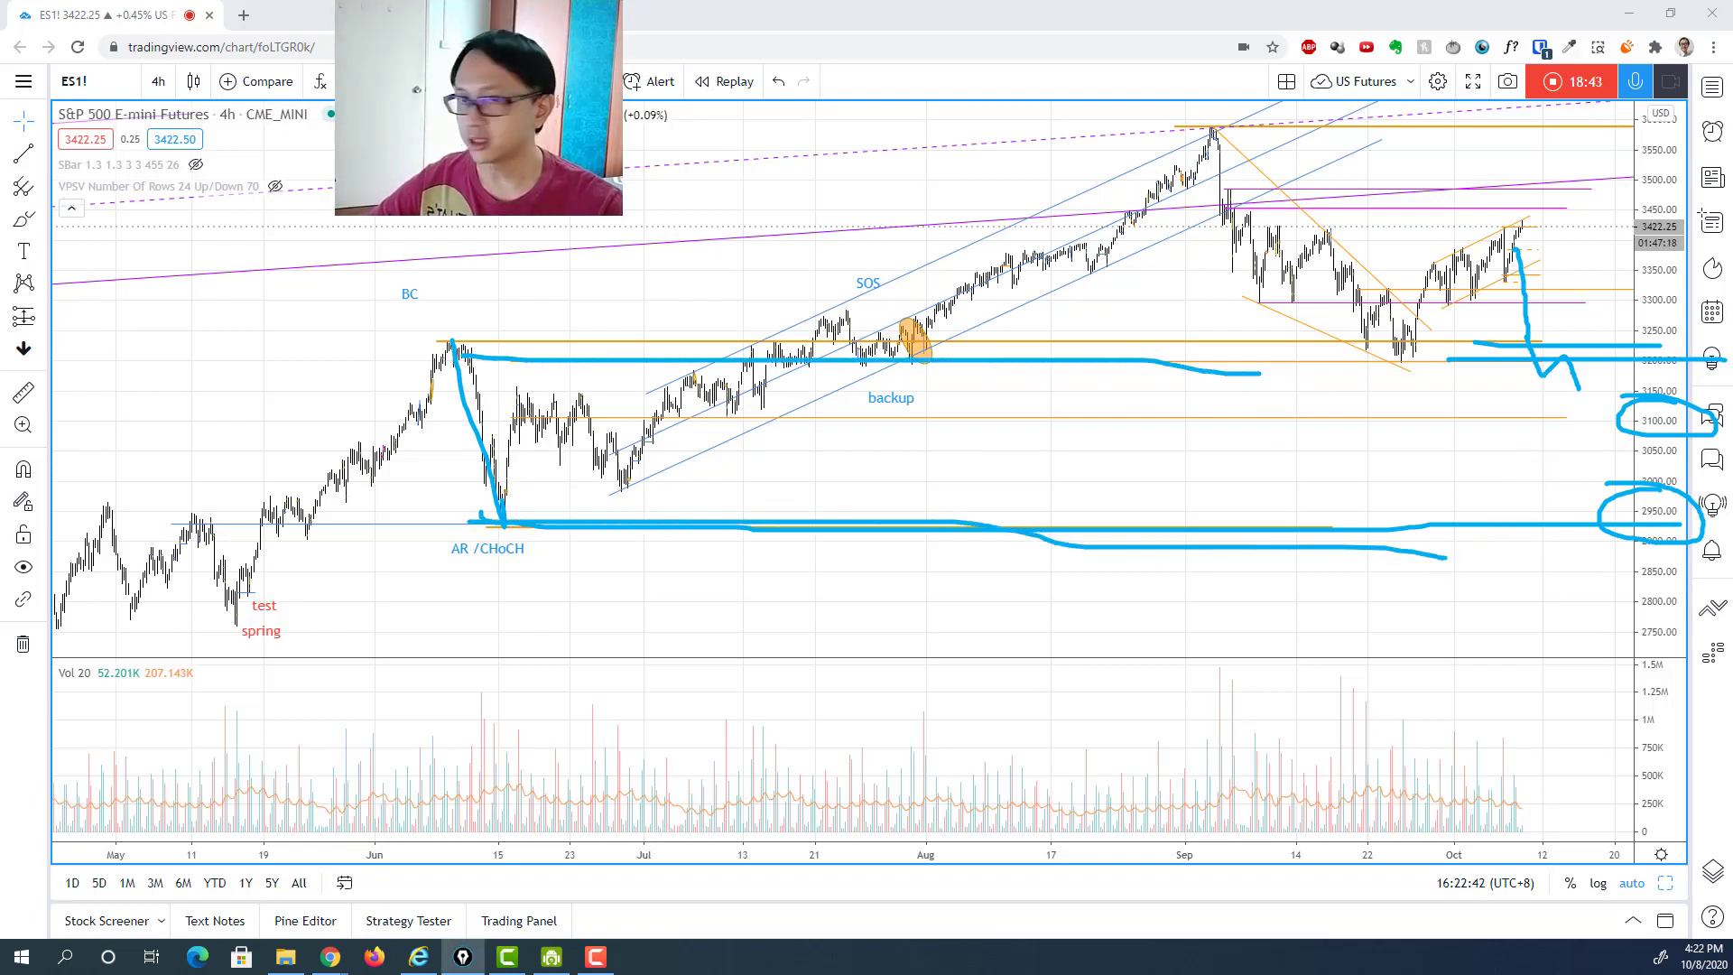
key("ctrl+shift+x")
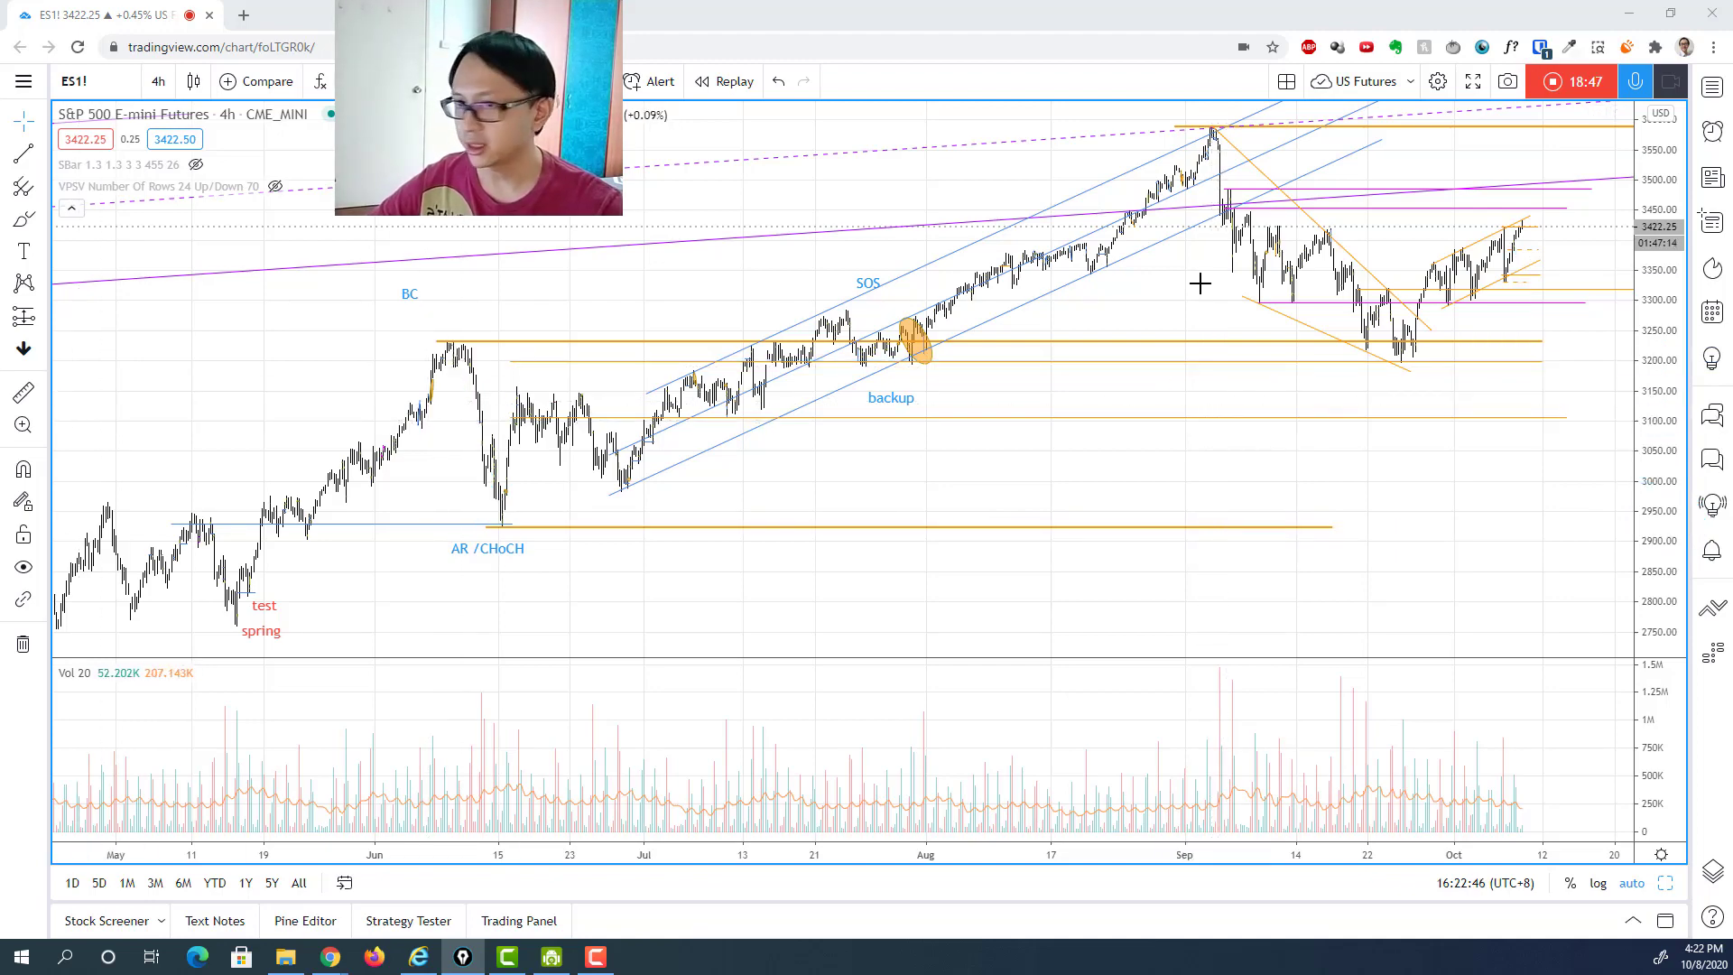
Outline a small range between about 3390 and 3420 after the latest bar, sketch a stepped breakout towards 3580, and clear the marks.
scroll(1200, 283, "up", 8)
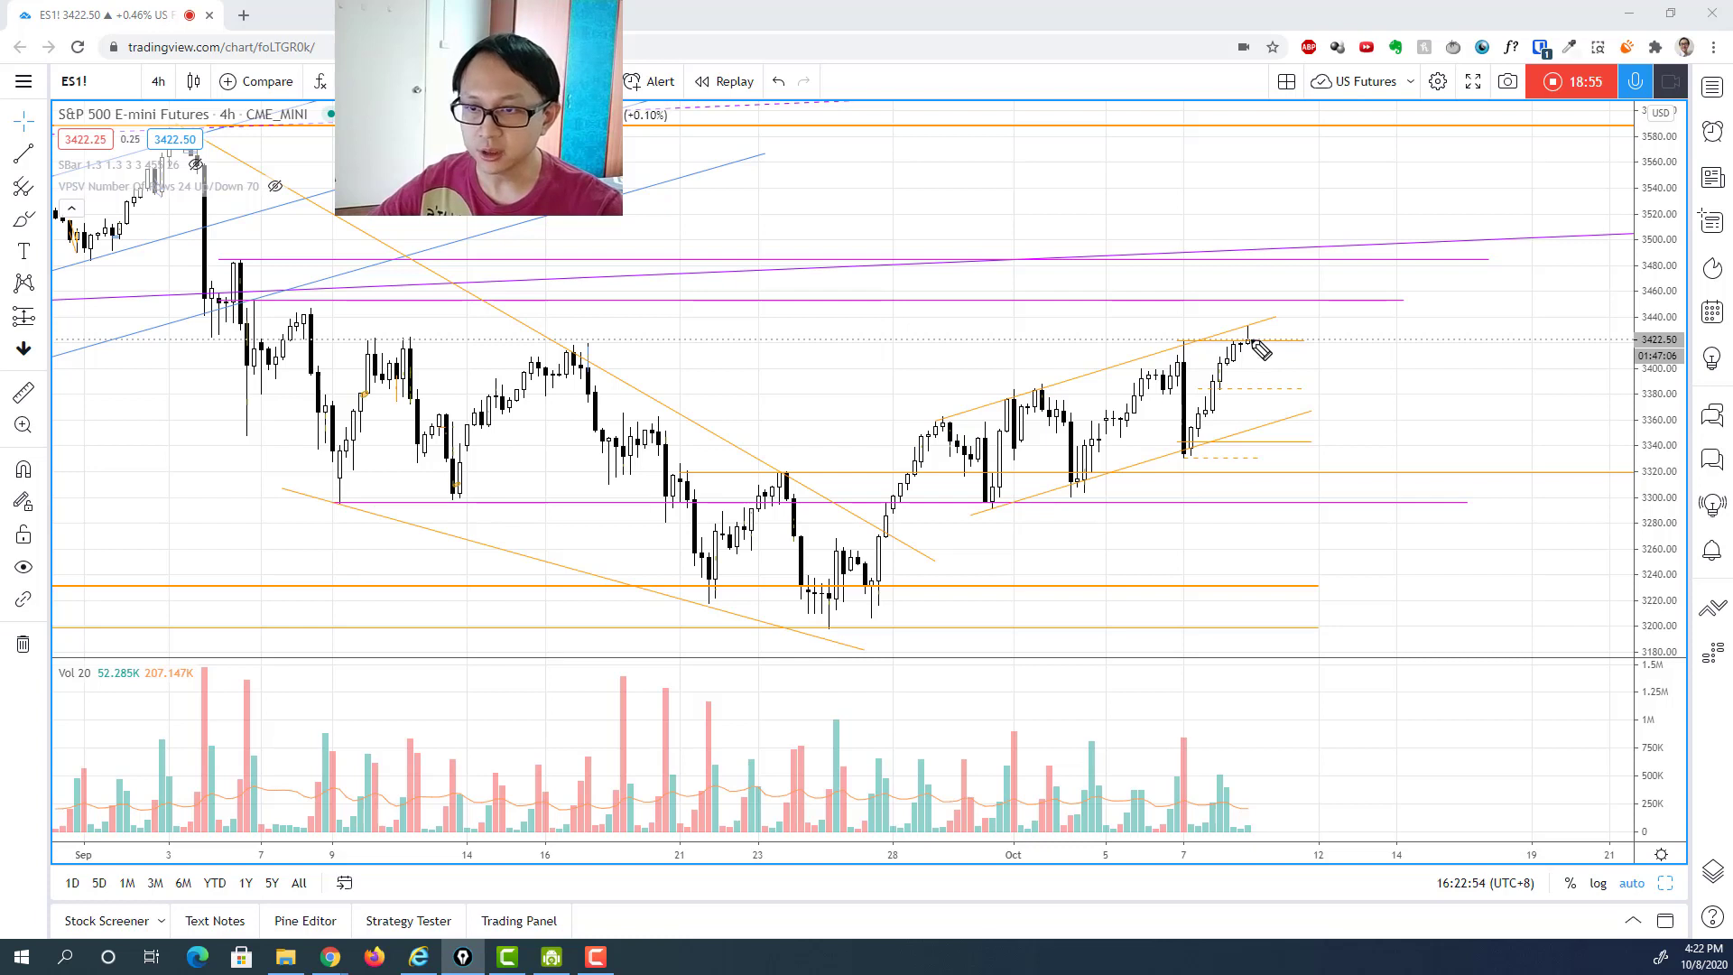
mouse_move(1248, 337)
left_mouse_down()
mouse_move(1264, 377)
mouse_move(1280, 353)
mouse_move(1363, 368)
left_mouse_up()
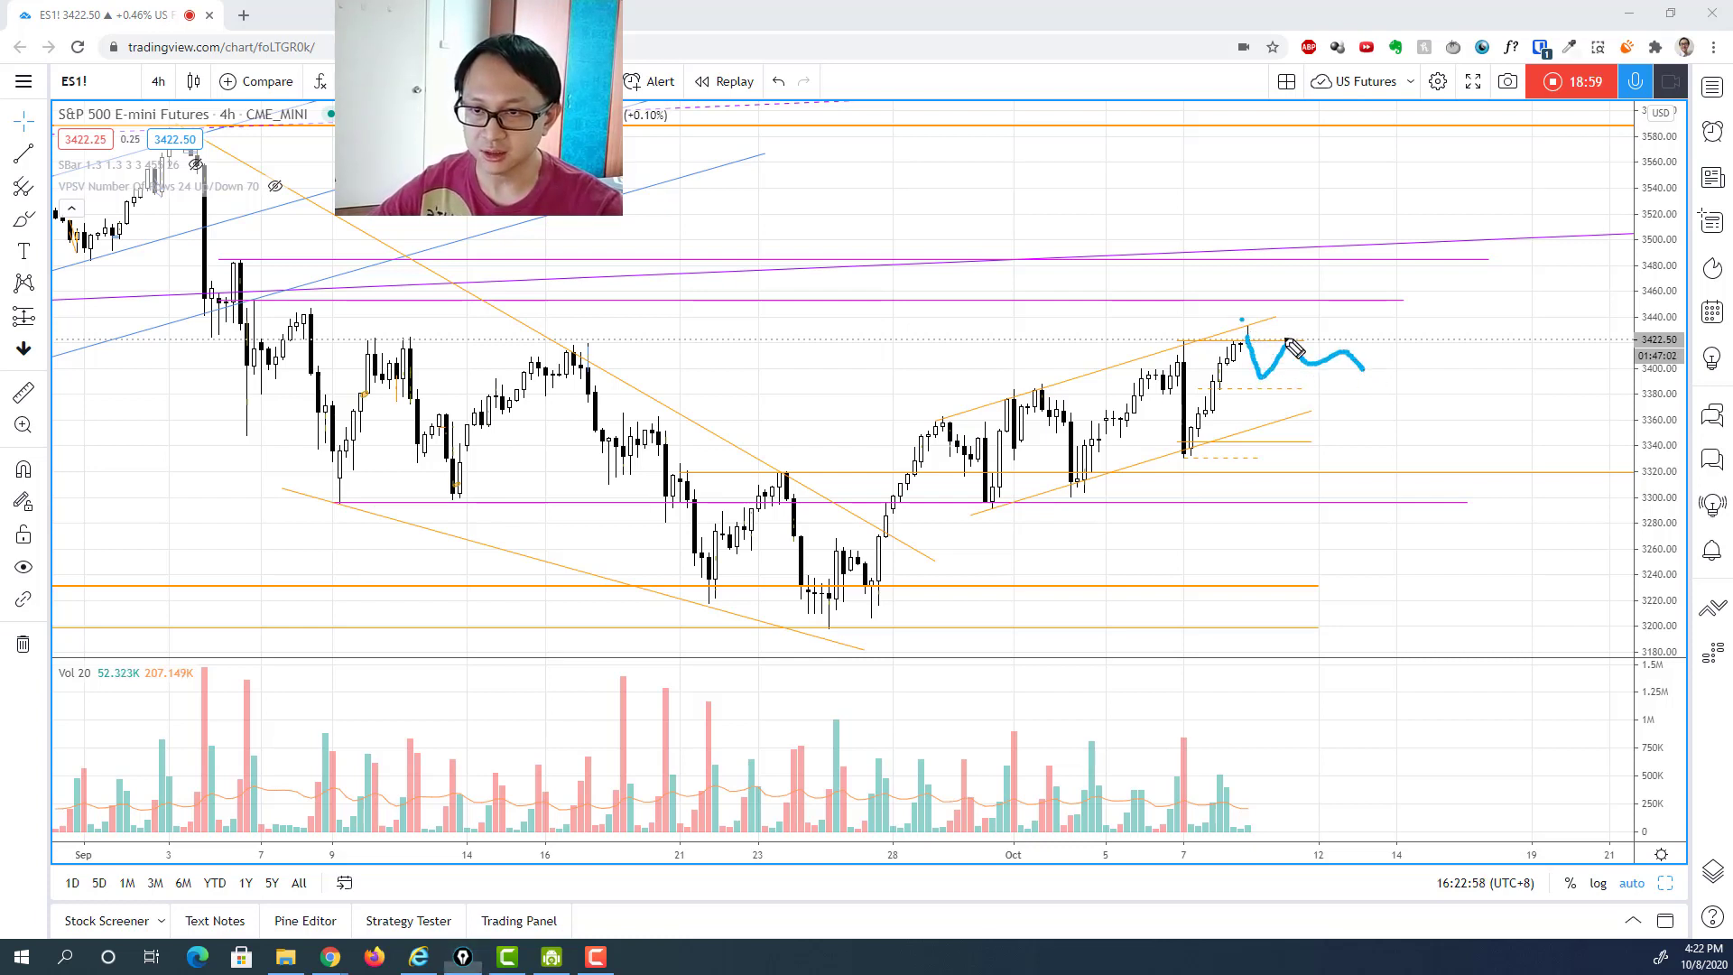
left_click_drag(1242, 318, 1399, 341)
mouse_move(1249, 385)
left_mouse_down()
mouse_move(1363, 370)
mouse_move(1390, 284)
mouse_move(1422, 314)
mouse_move(1540, 141)
left_mouse_up()
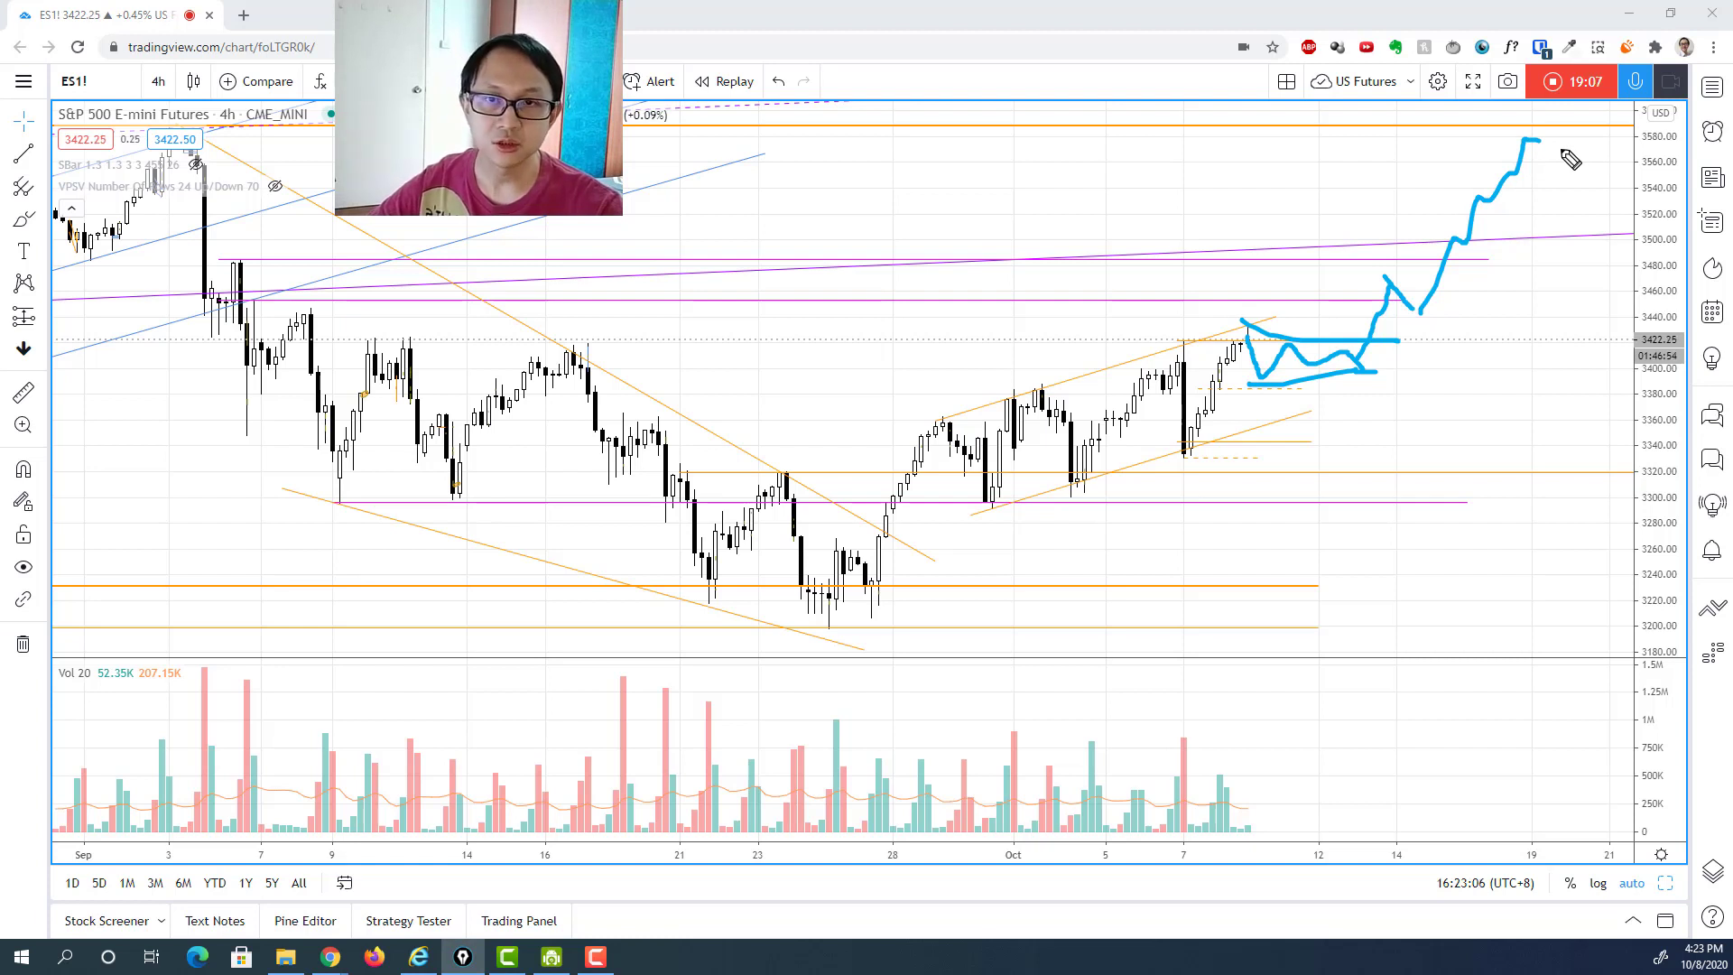
mouse_move(1638, 108)
left_mouse_down()
mouse_move(1636, 152)
mouse_move(1616, 108)
left_mouse_up()
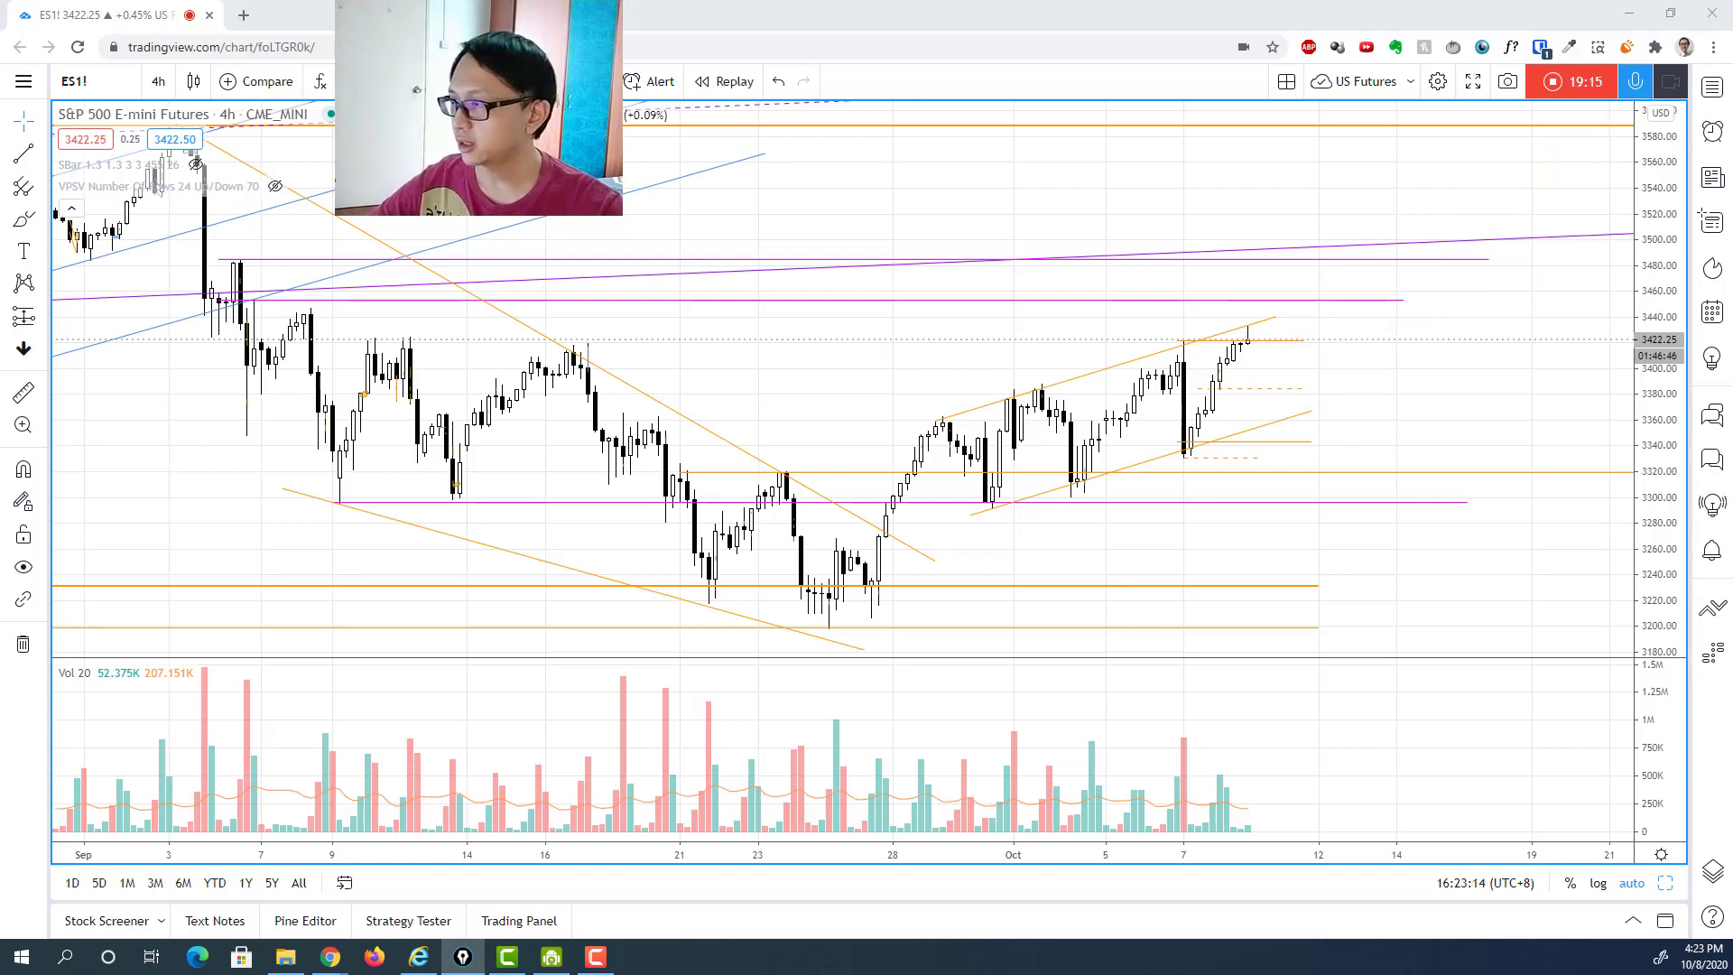
Circle 3380 on the price scale, mark the latest high with an arc and arrow, and sketch a dashed pullback with an upward arrow beneath.
scroll(1215, 393, "up", 3)
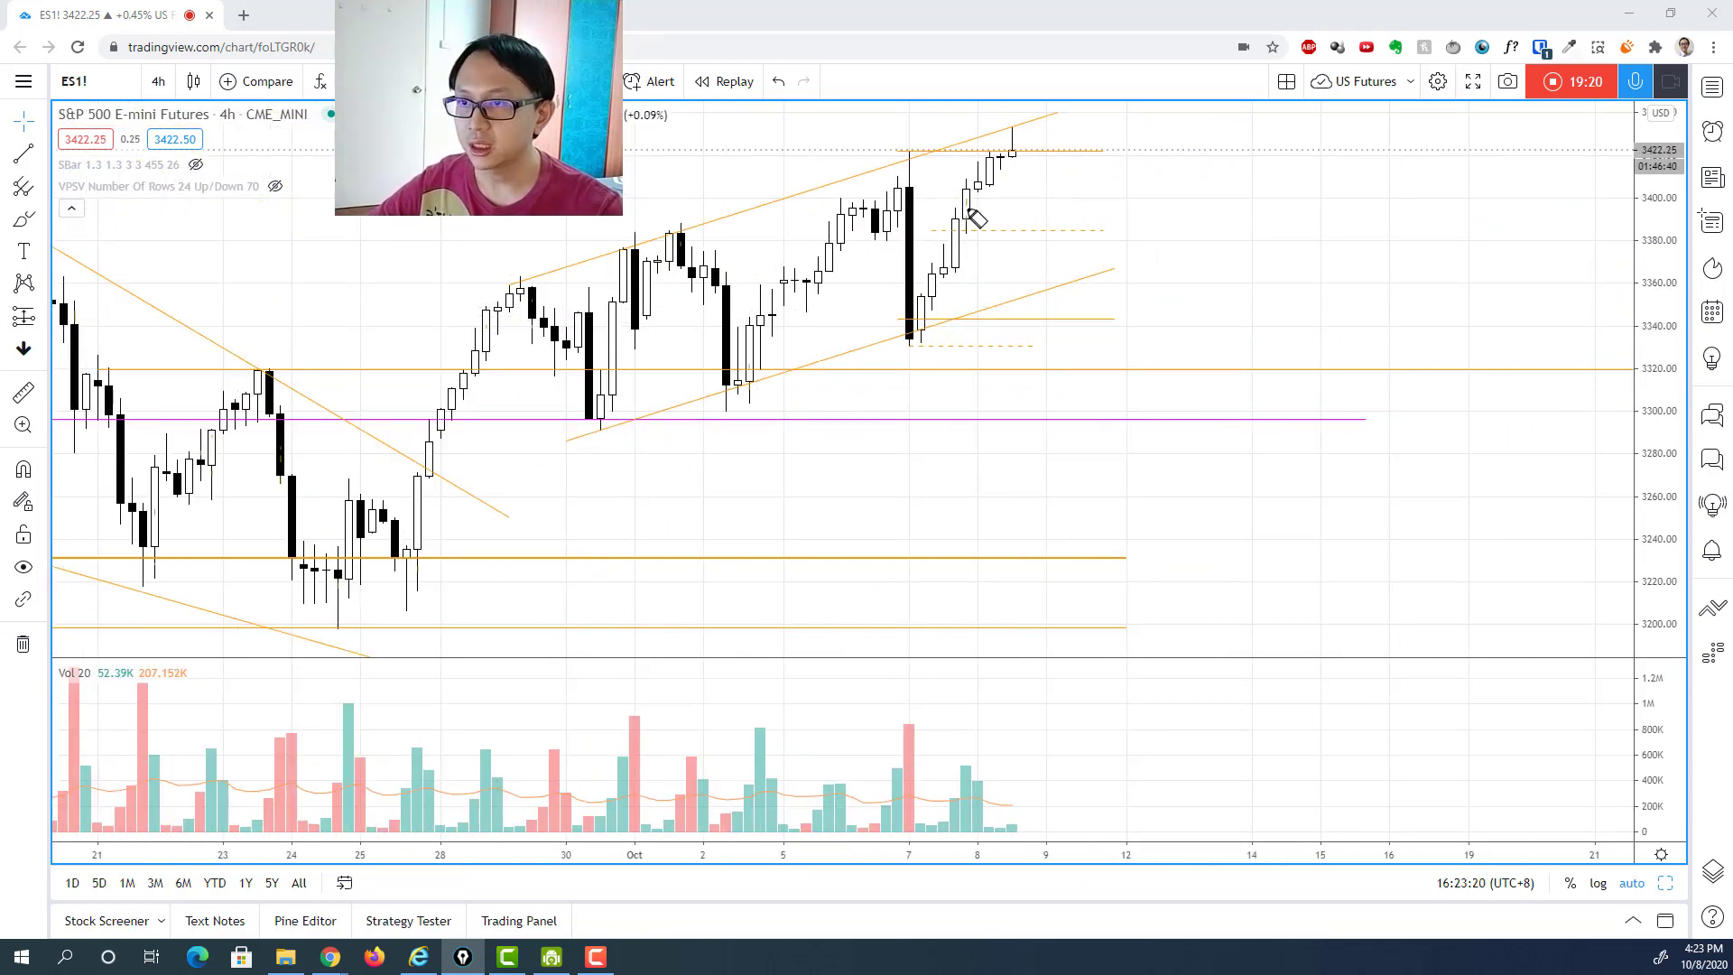
mouse_move(1601, 245)
left_mouse_down()
mouse_move(1641, 225)
mouse_move(1681, 260)
mouse_move(1660, 228)
left_mouse_up()
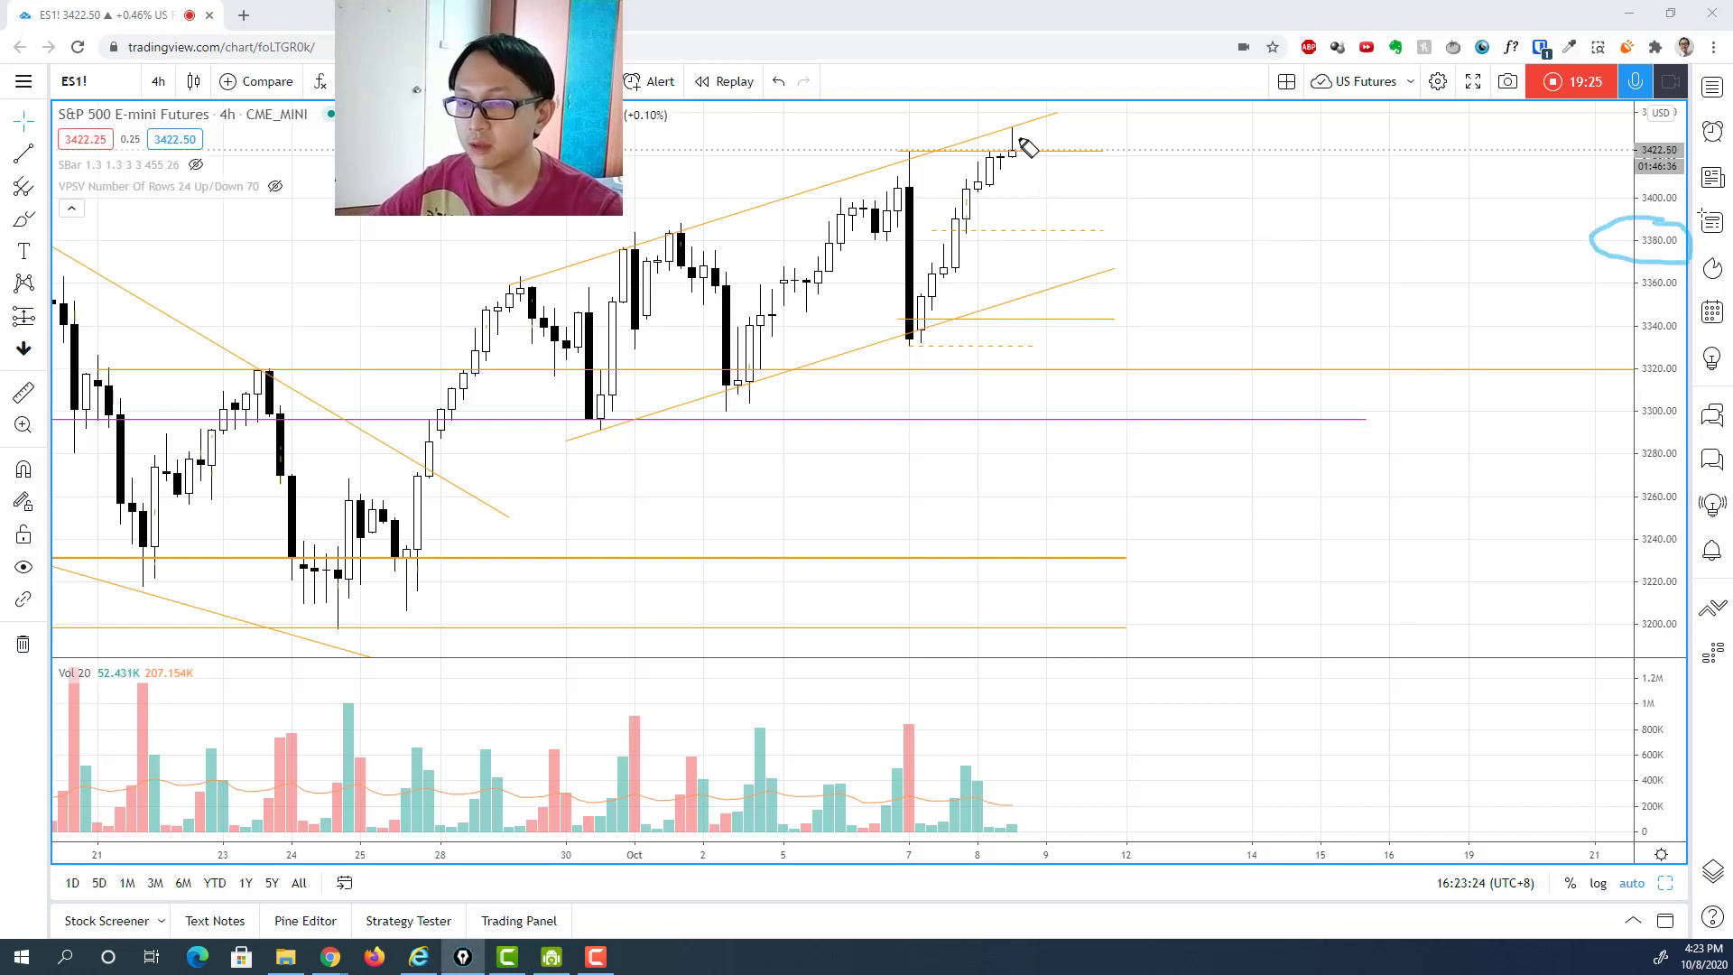
mouse_move(976, 140)
left_mouse_down()
mouse_move(1006, 124)
mouse_move(1070, 152)
left_mouse_up()
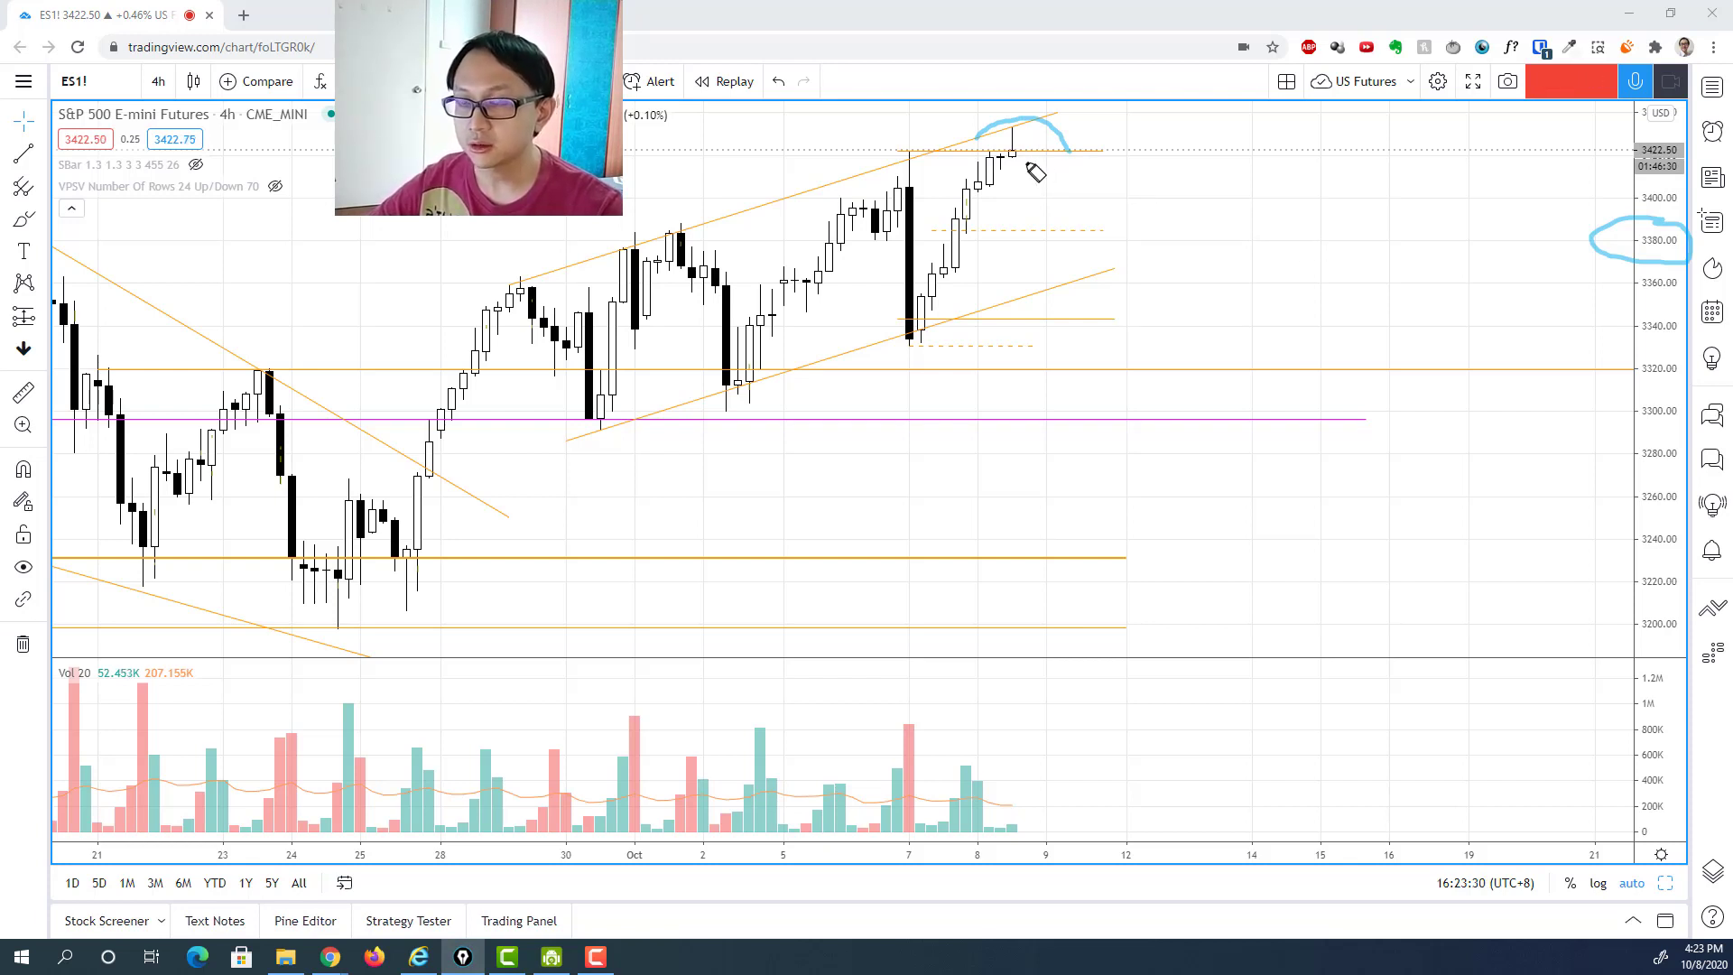
left_click_drag(1024, 160, 1045, 224)
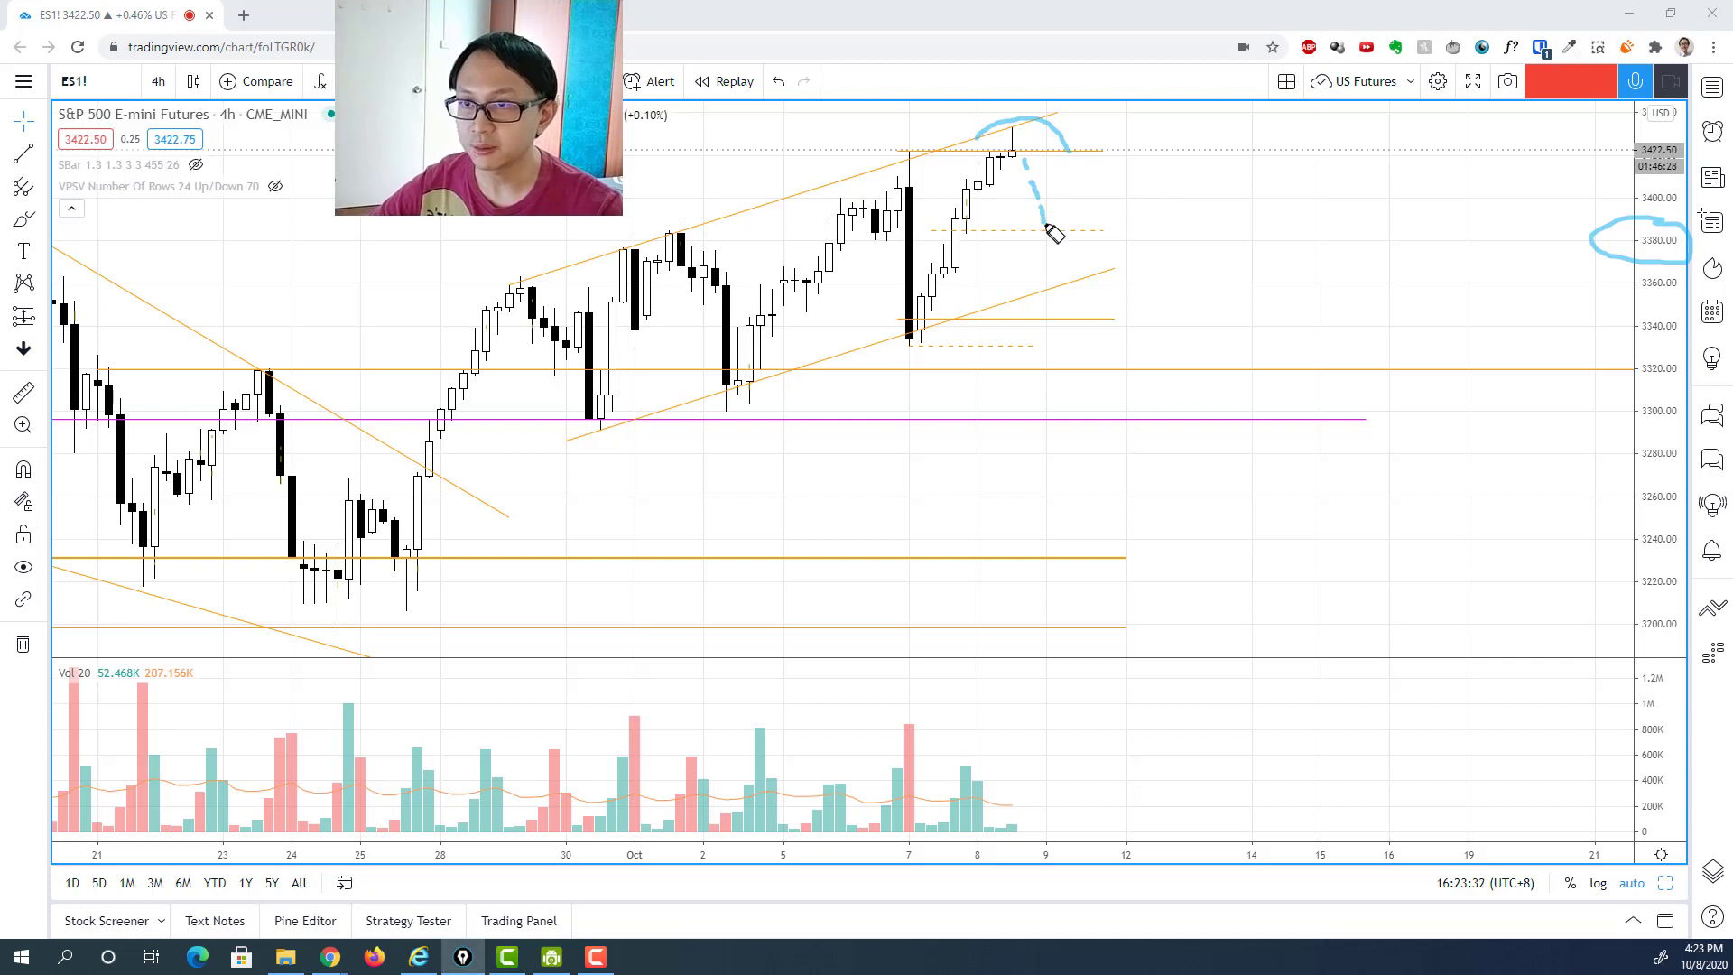
left_click_drag(1039, 100, 1020, 131)
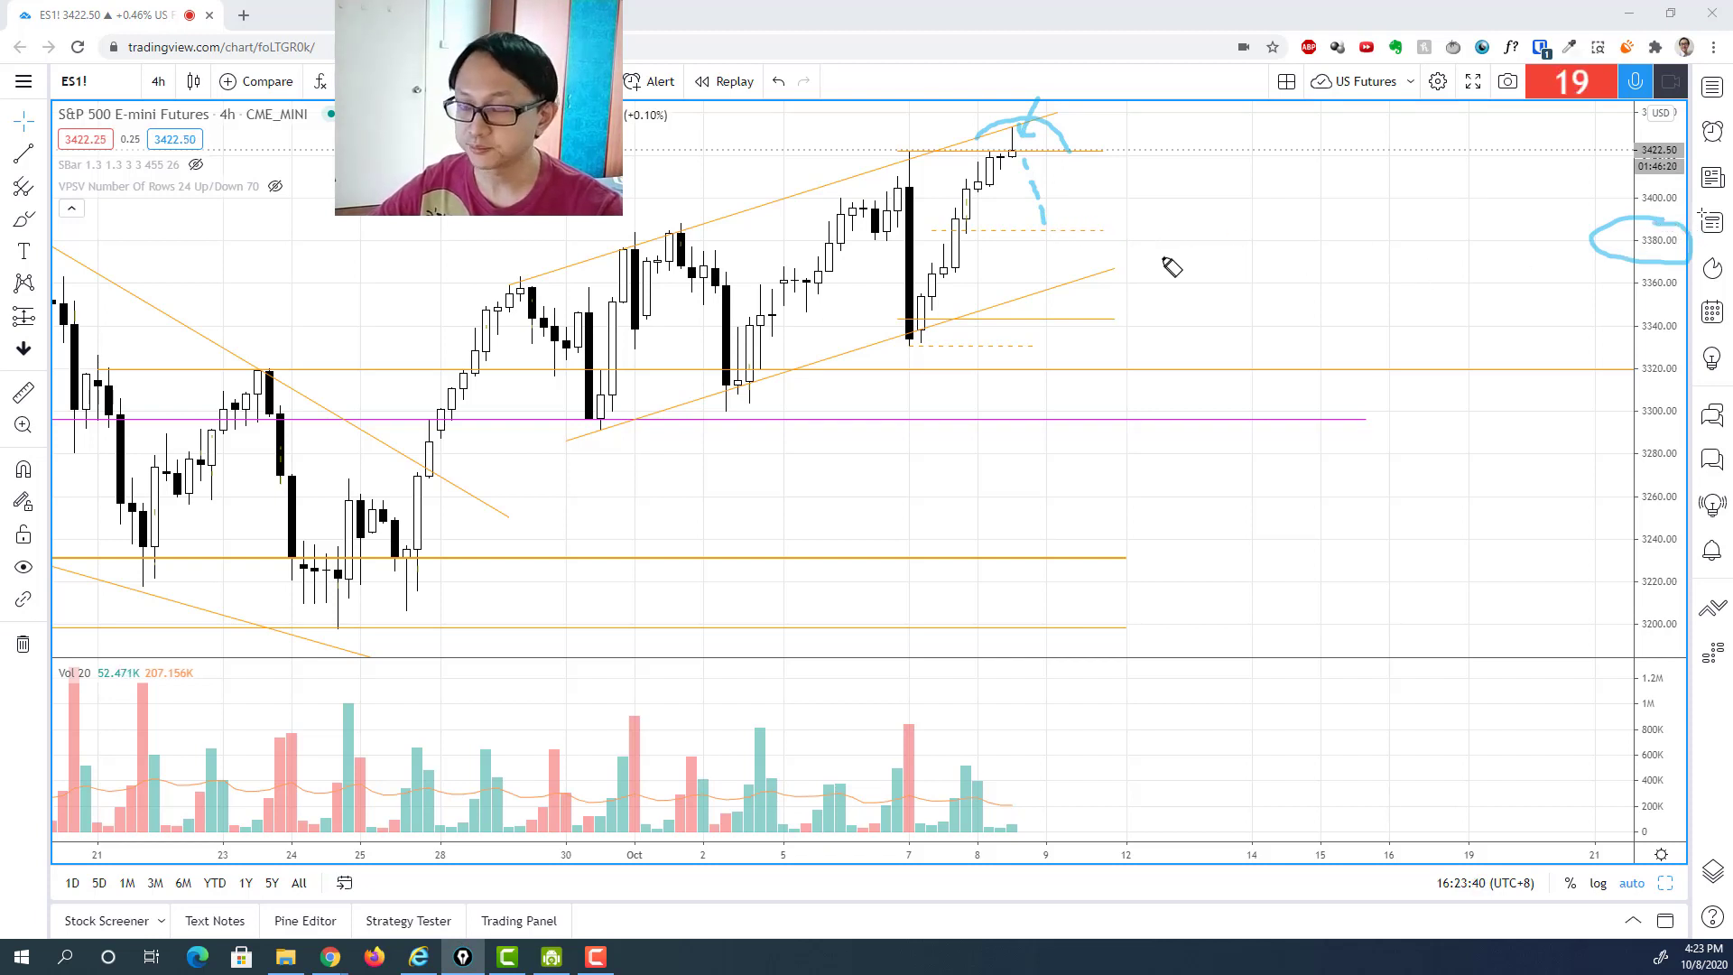
left_click_drag(1056, 251, 1057, 354)
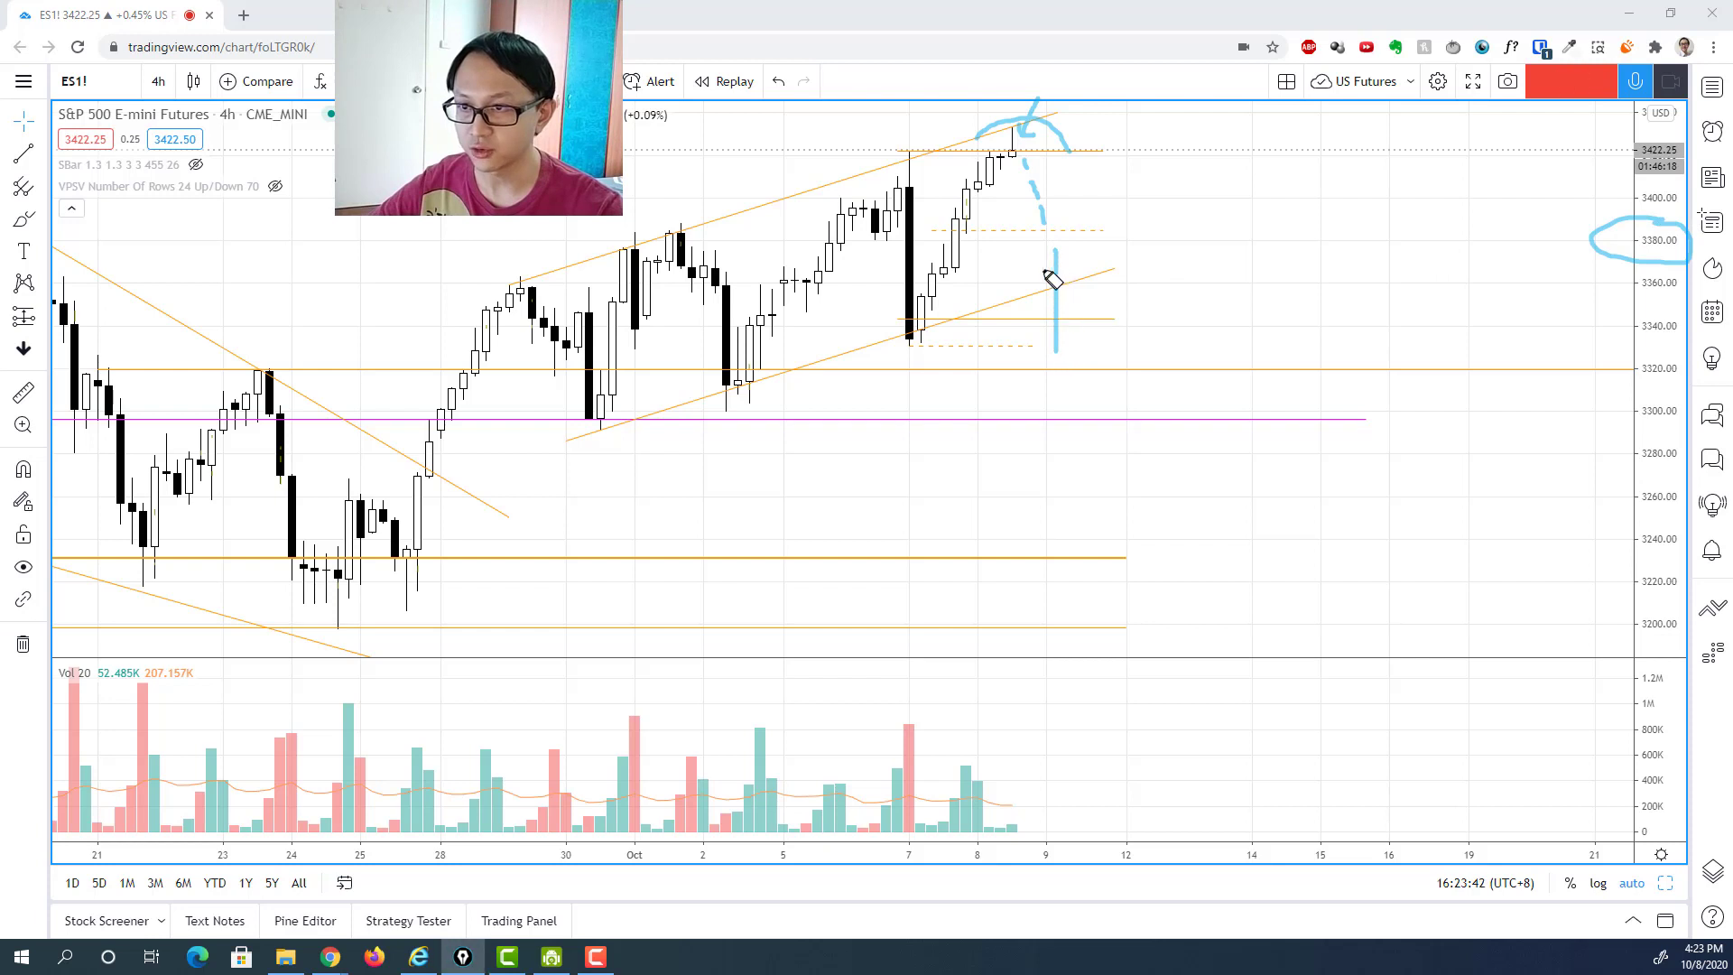
left_click_drag(1043, 271, 1075, 270)
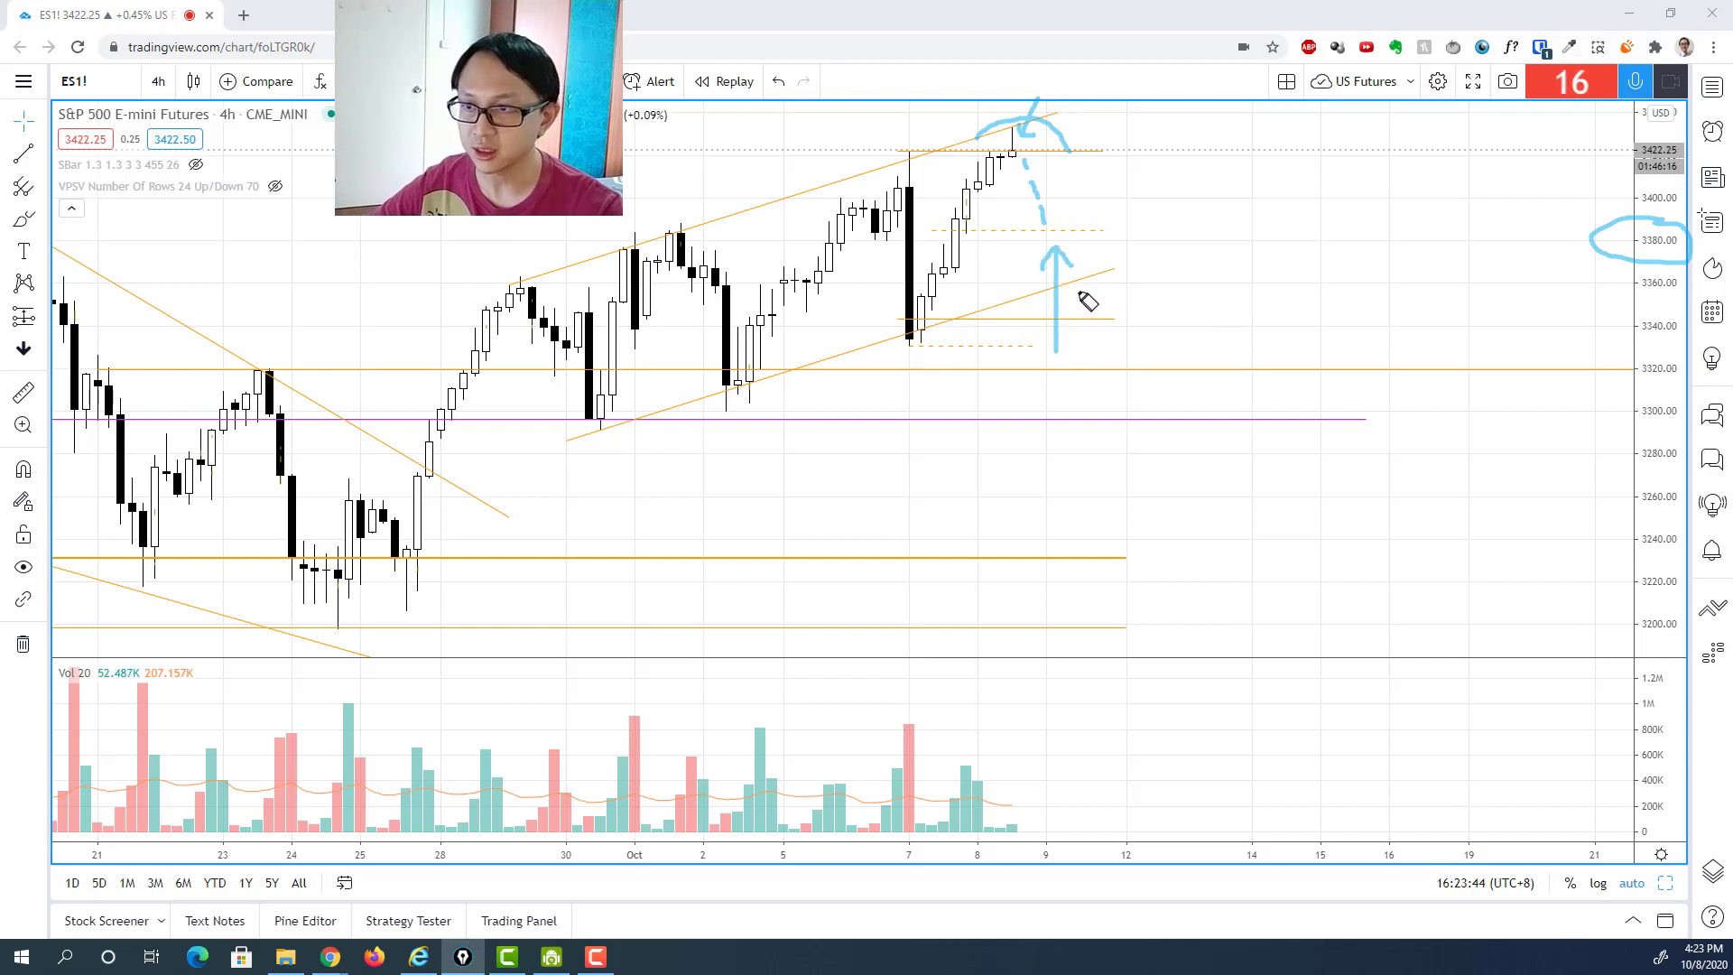